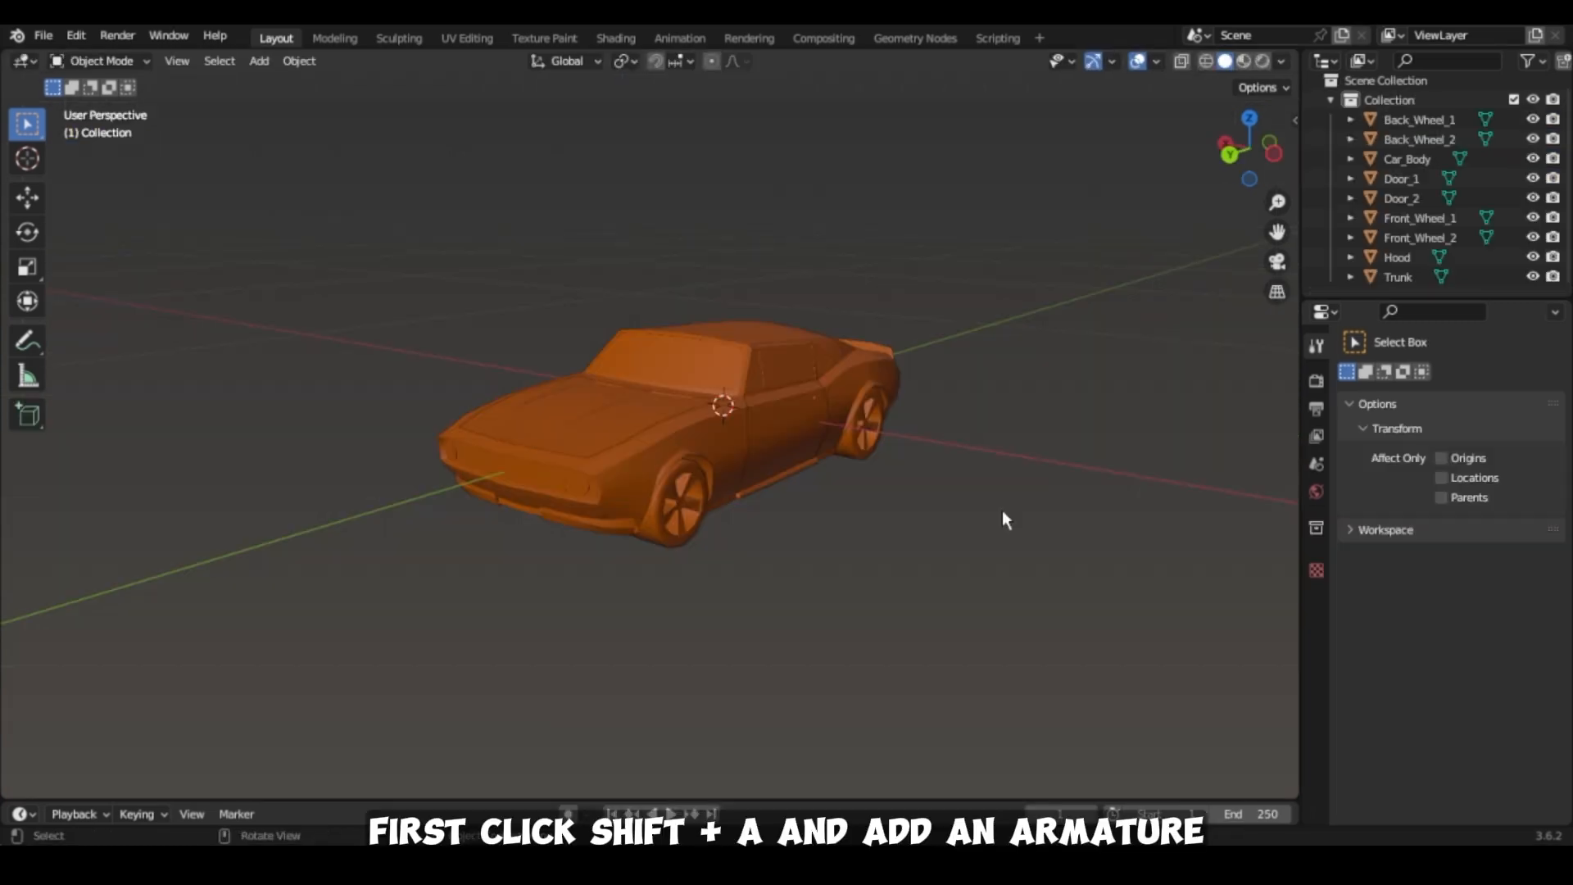
Add an armature at the world origin and enable In Front in its viewport display.
{"action": "key", "text": "shift+a"}
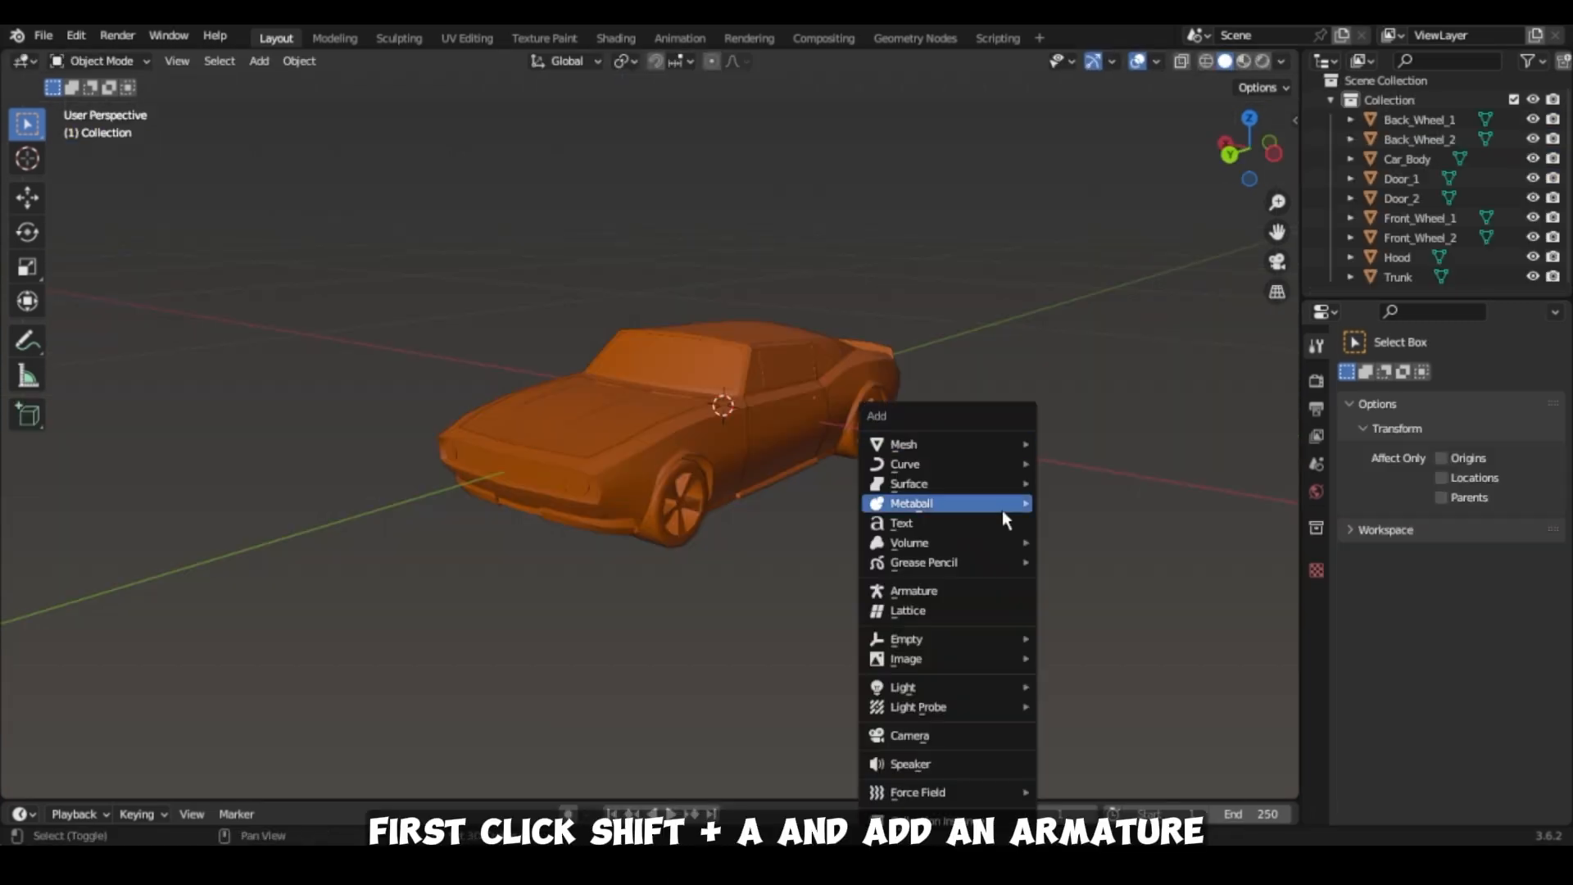
{"action": "mouse_move", "coordinate": [1003, 512]}
{"action": "left_click", "coordinate": [922, 590]}
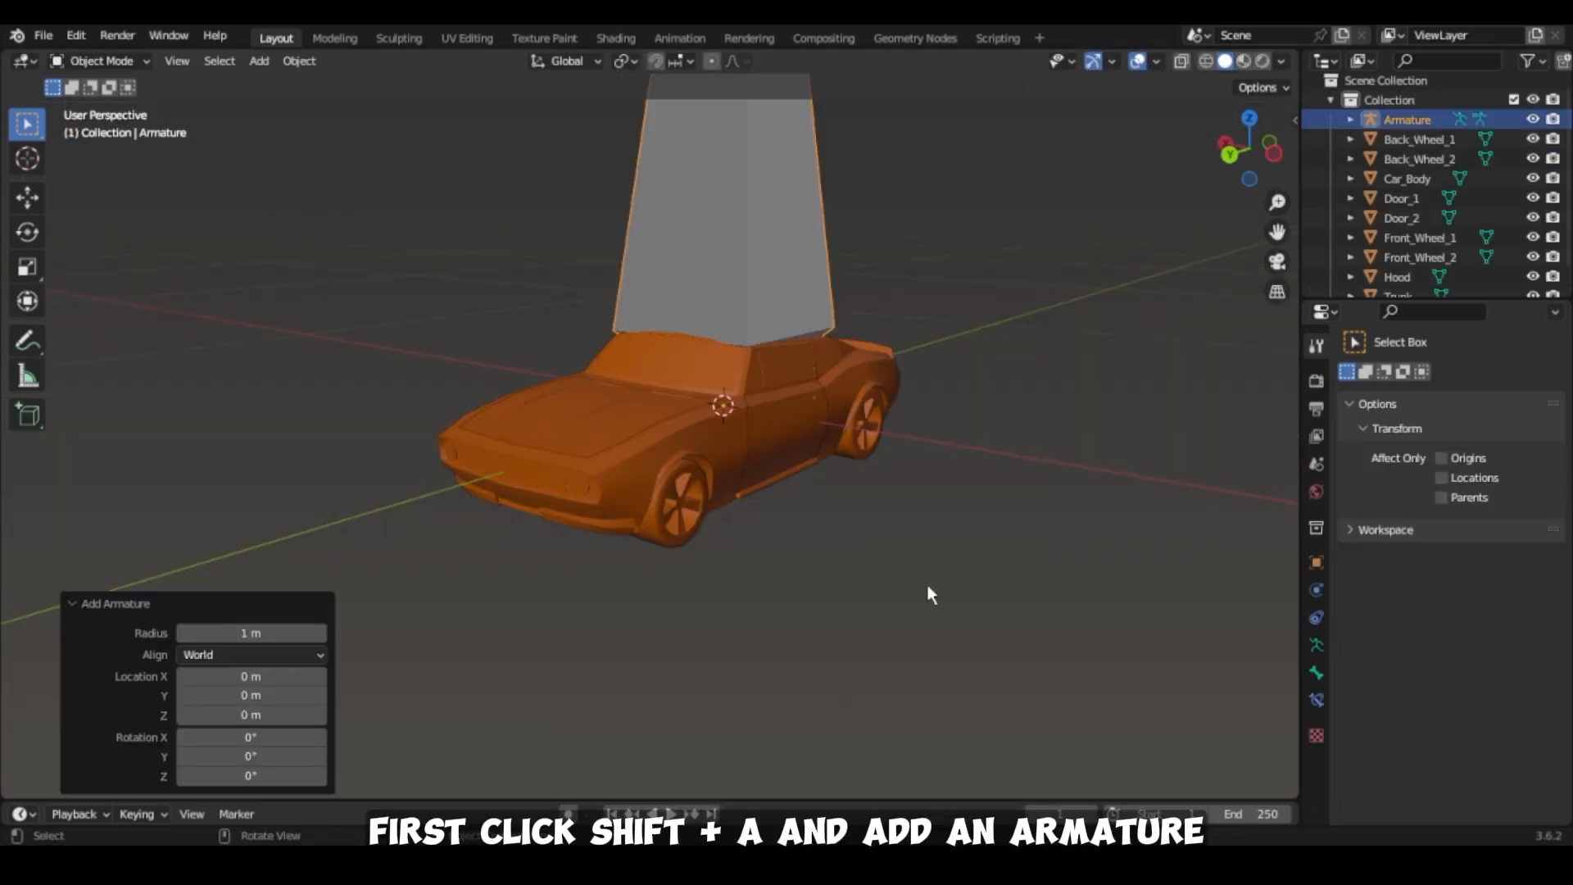
{"action": "left_click", "coordinate": [1314, 645]}
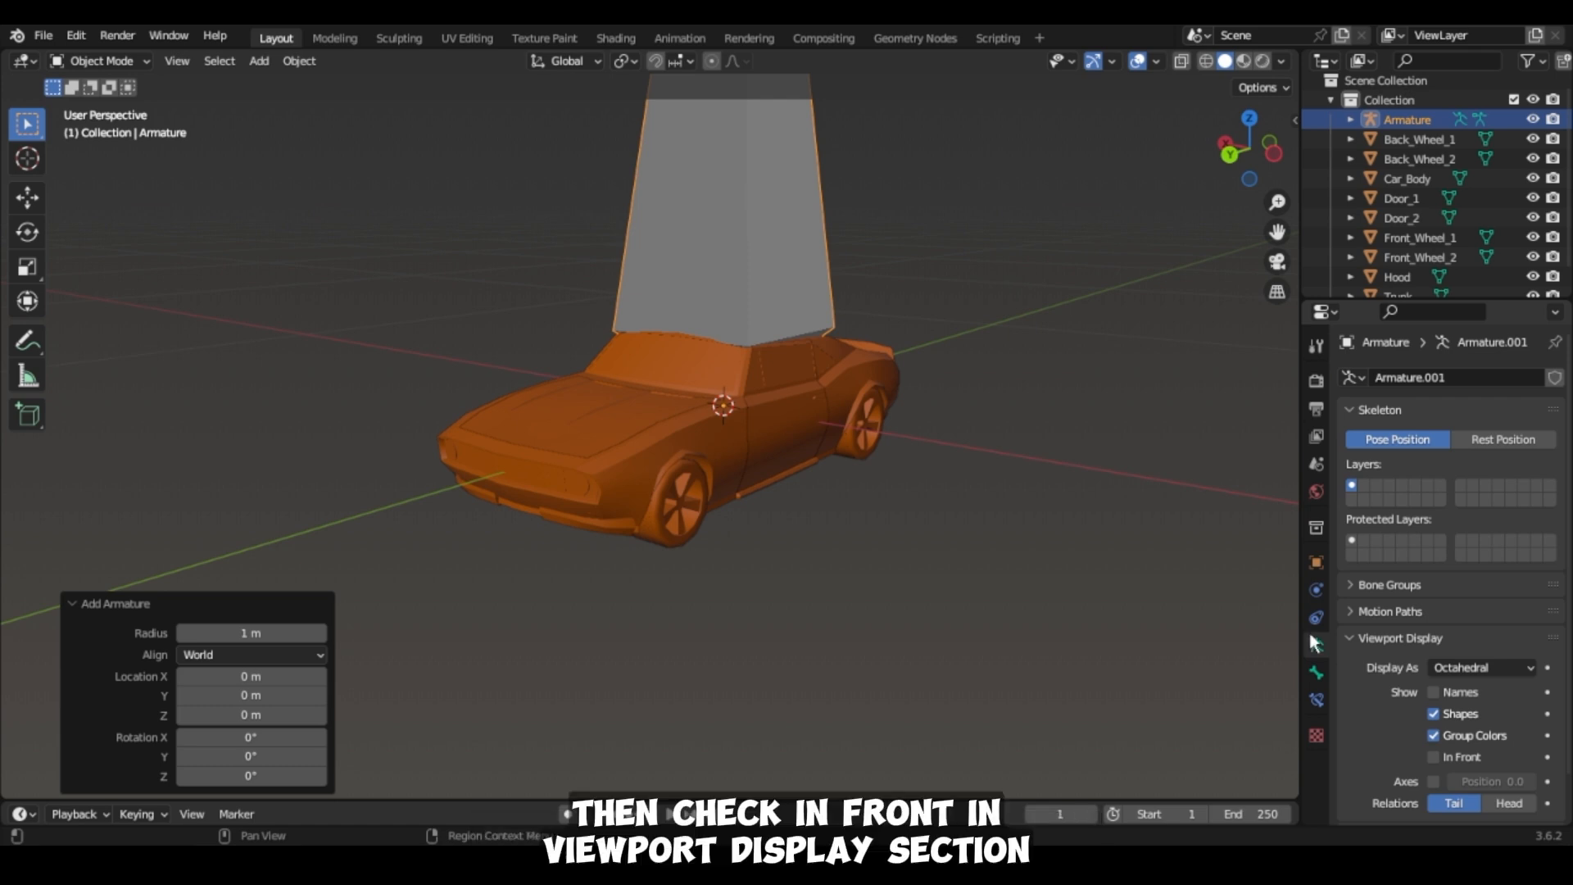
{"action": "scroll", "coordinate": [1441, 706], "scroll_direction": "down", "scroll_amount": 2}
{"action": "left_click", "coordinate": [1441, 708]}
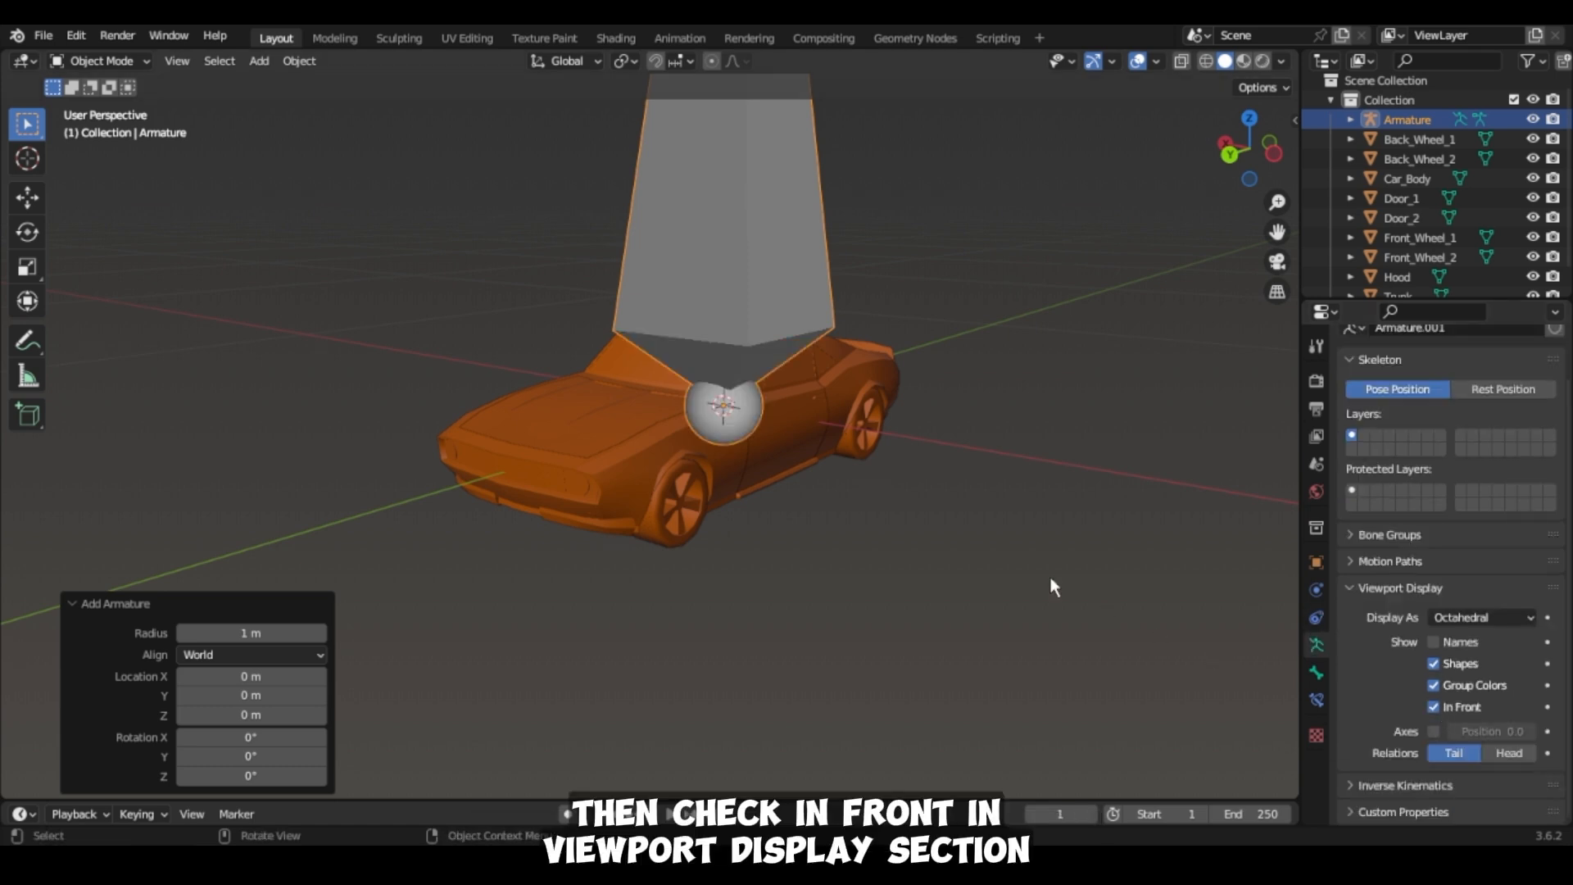
Scale the armature down to a small bone inside the car and rotate it -90° about the X axis.
{"action": "mouse_move", "coordinate": [1252, 151]}
{"action": "left_mouse_down"}
{"action": "mouse_move", "coordinate": [1179, 152]}
{"action": "mouse_move", "coordinate": [1256, 149]}
{"action": "left_mouse_up"}
{"action": "scroll", "coordinate": [1069, 213], "scroll_direction": "down", "scroll_amount": 4}
{"action": "scroll", "coordinate": [990, 287], "scroll_direction": "up", "scroll_amount": 5}
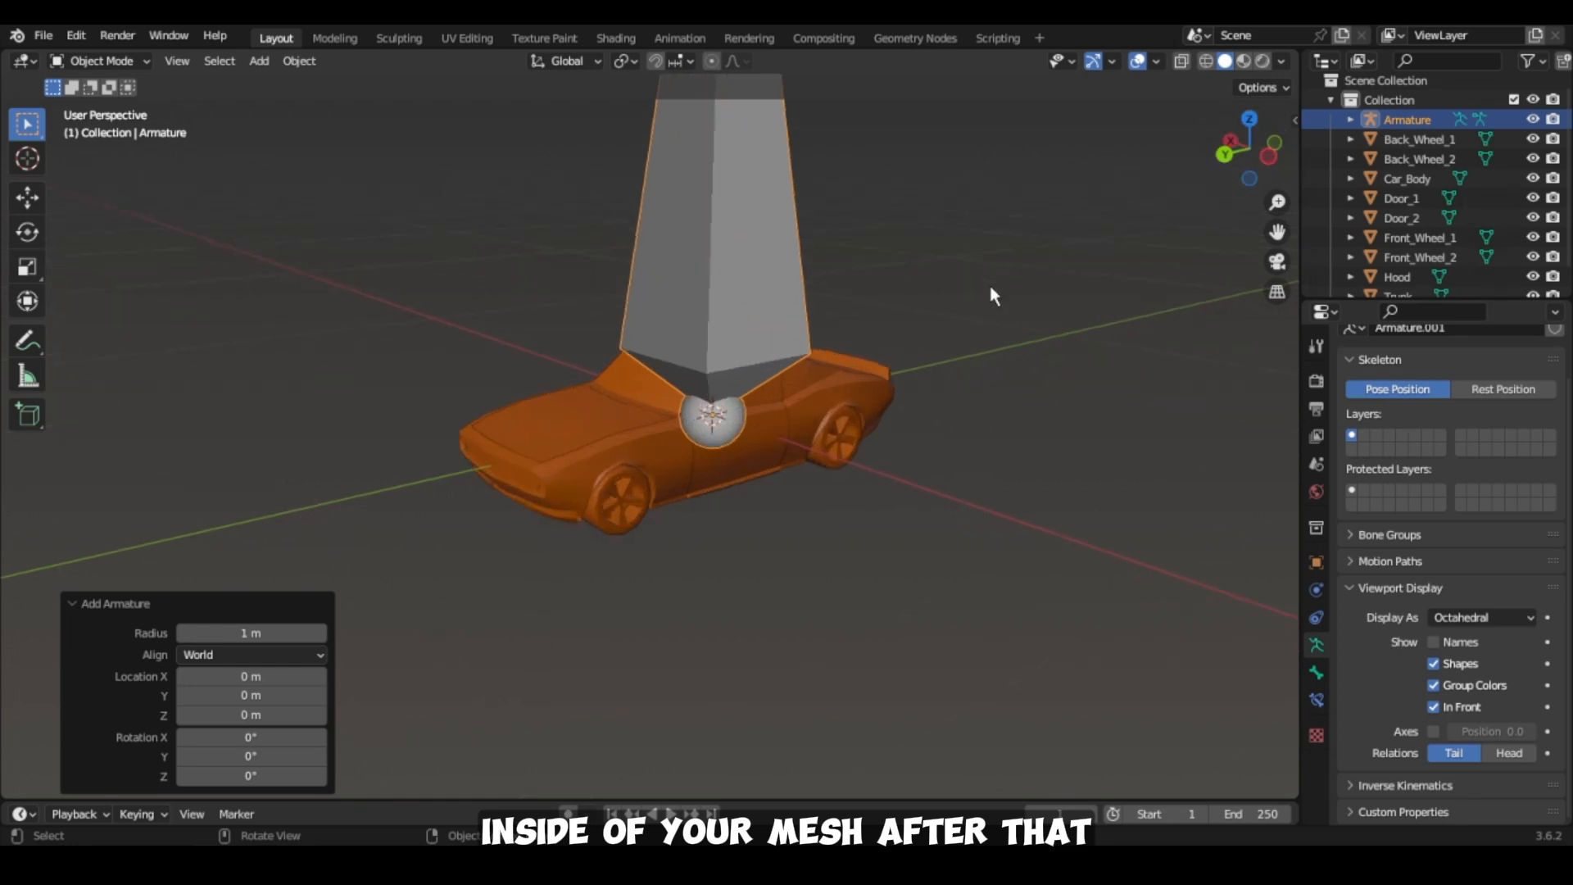
{"action": "key", "text": "s"}
{"action": "left_click", "coordinate": [1008, 404]}
{"action": "type", "text": "rx"}
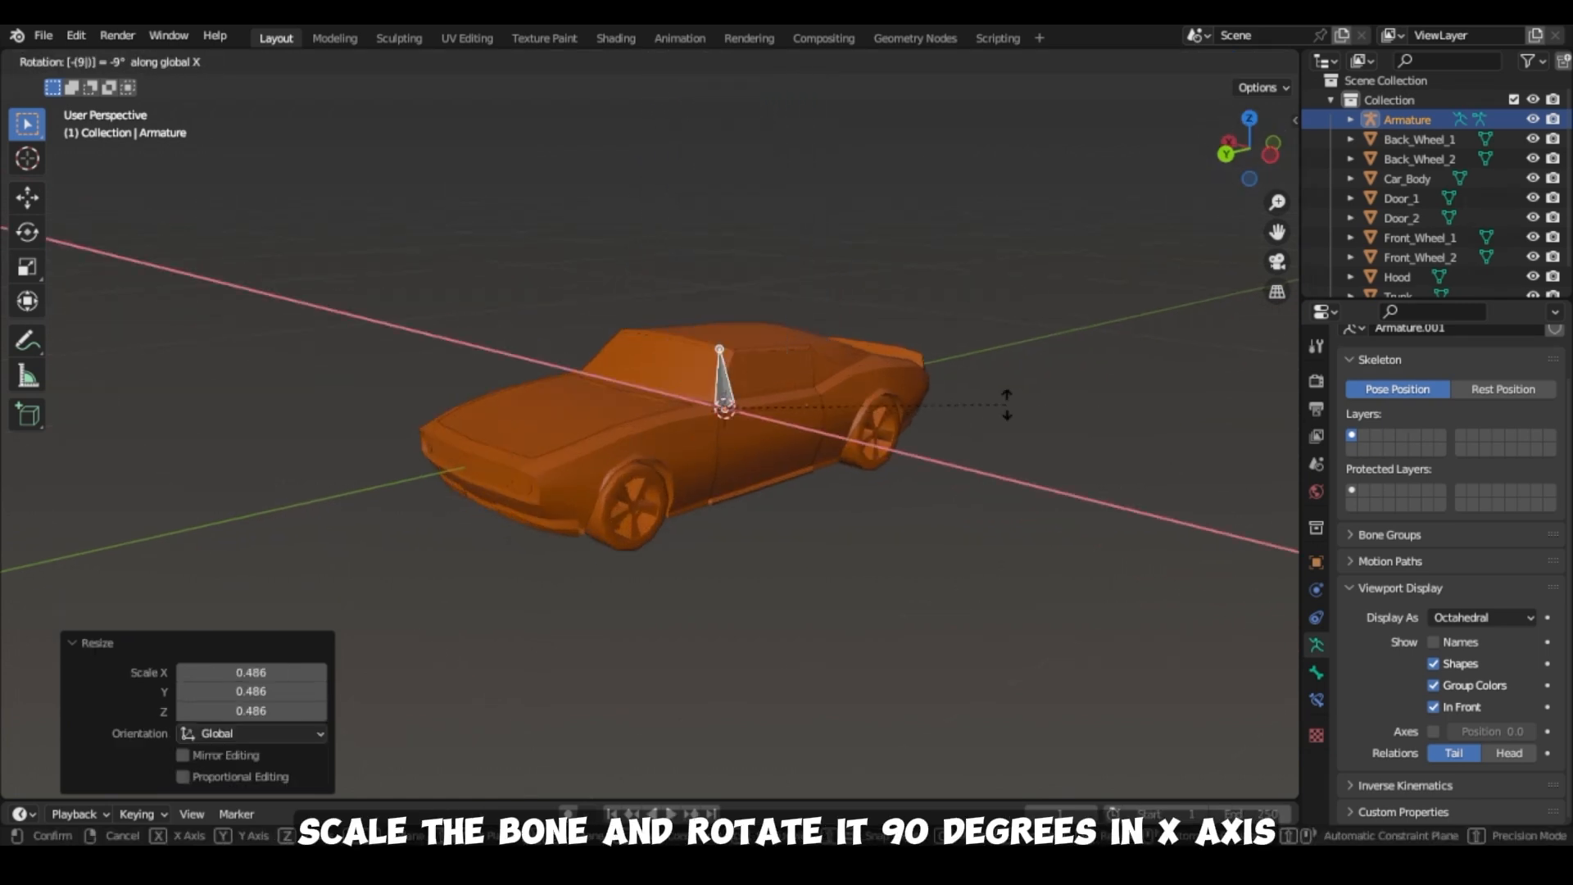
{"action": "type", "text": "-90"}
{"action": "left_click", "coordinate": [1007, 404]}
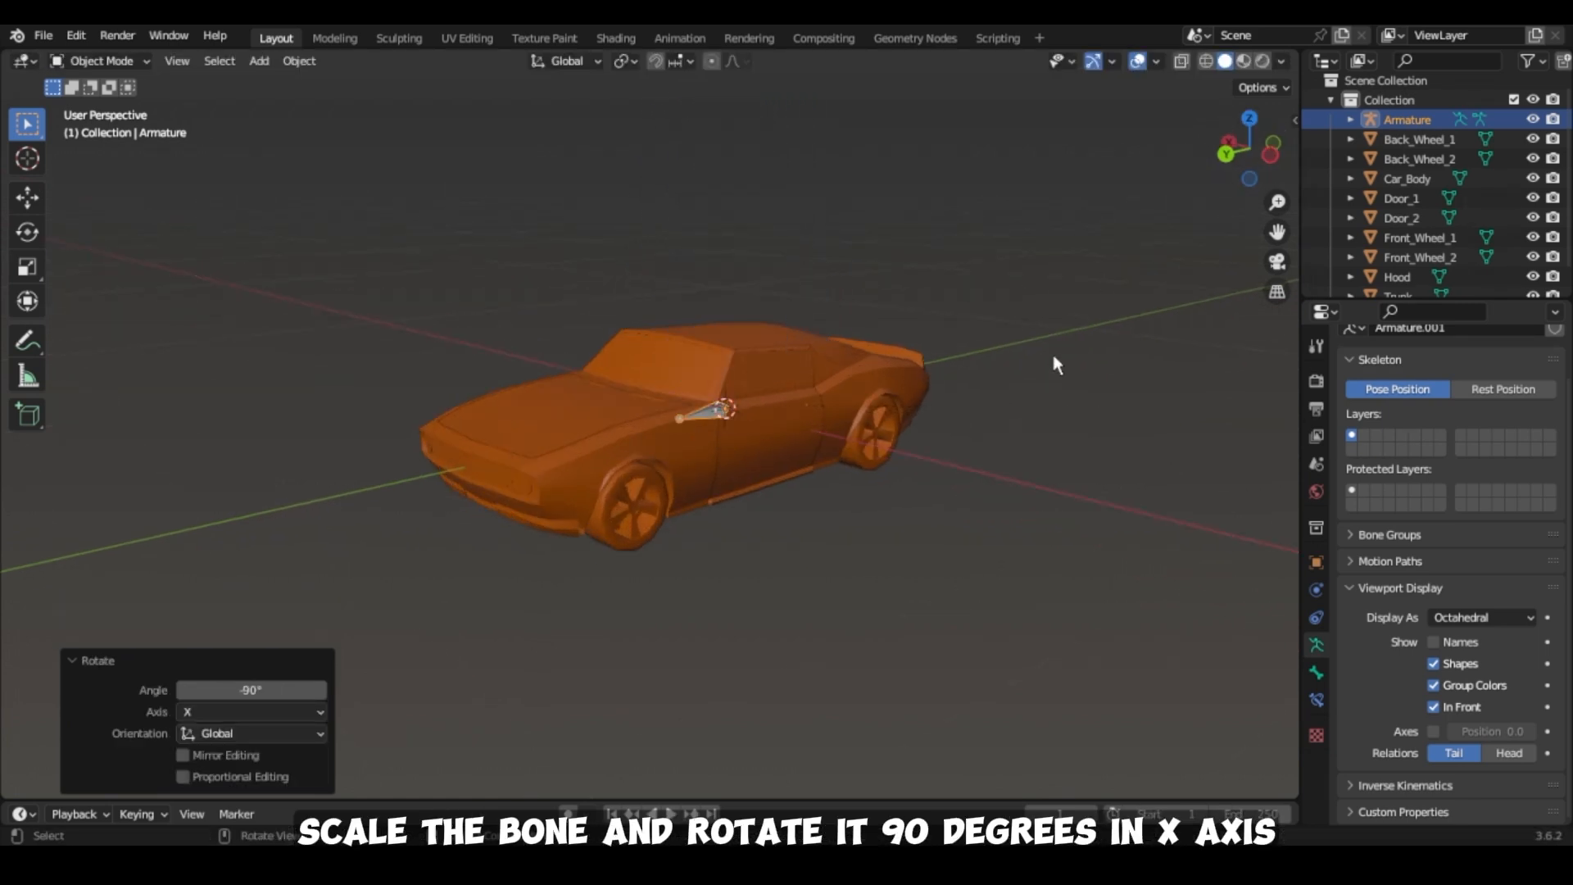
Set the Front_Wheel_1 origin to its center of mass (surface) and snap the 3D cursor to that wheel.
{"action": "middle_click_drag", "start_coordinate": [1052, 354], "coordinate": [1023, 342]}
{"action": "left_click", "coordinate": [567, 479]}
{"action": "left_click", "coordinate": [299, 61]}
{"action": "mouse_move", "coordinate": [329, 106]}
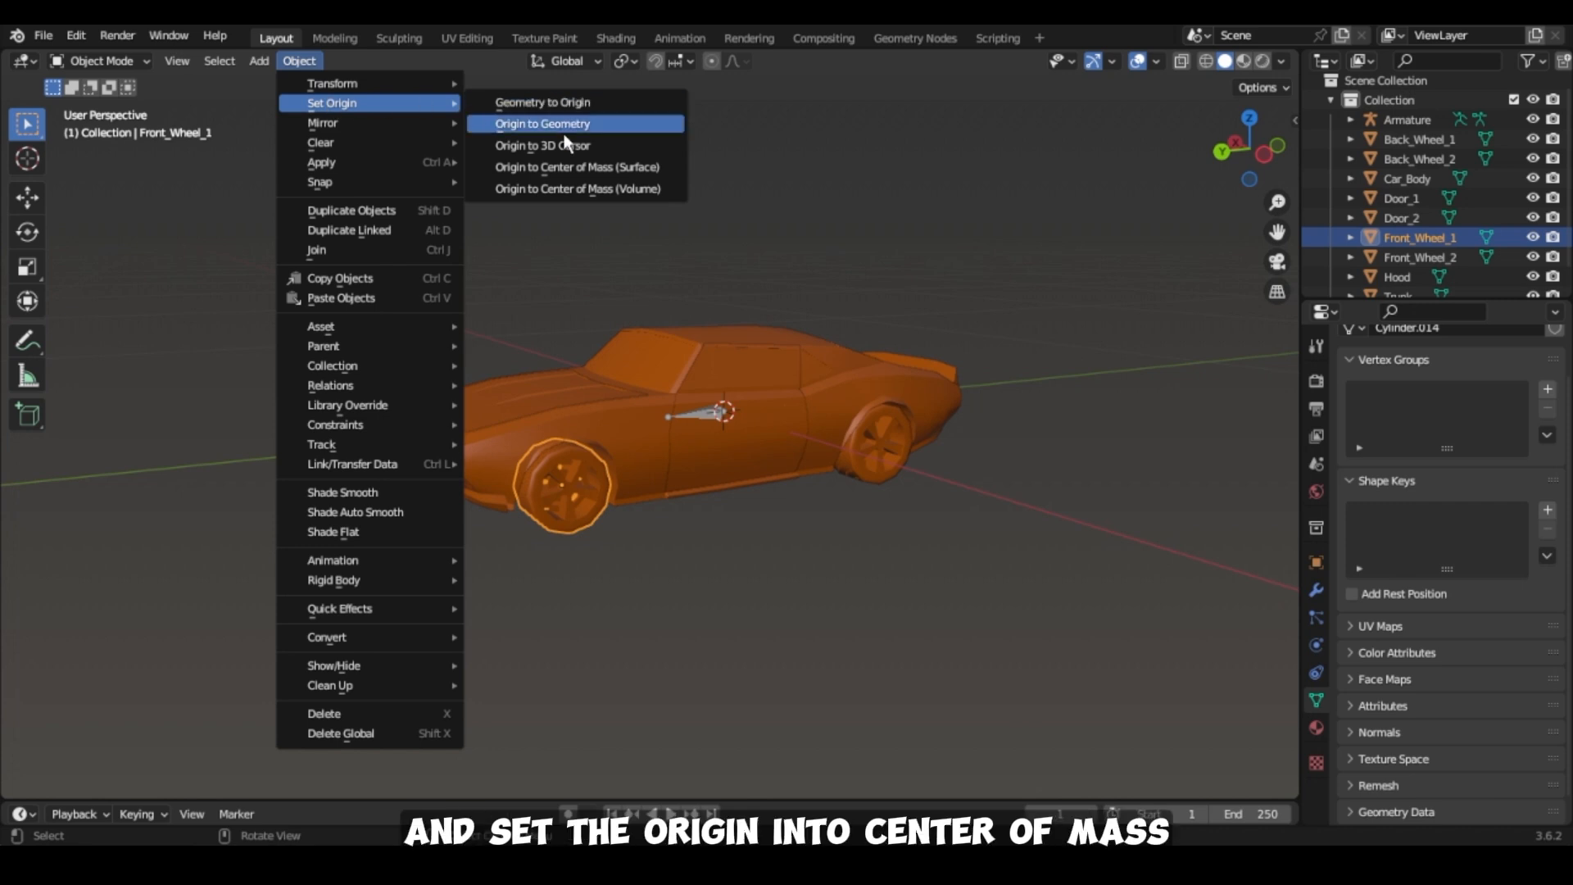
{"action": "left_click", "coordinate": [593, 168]}
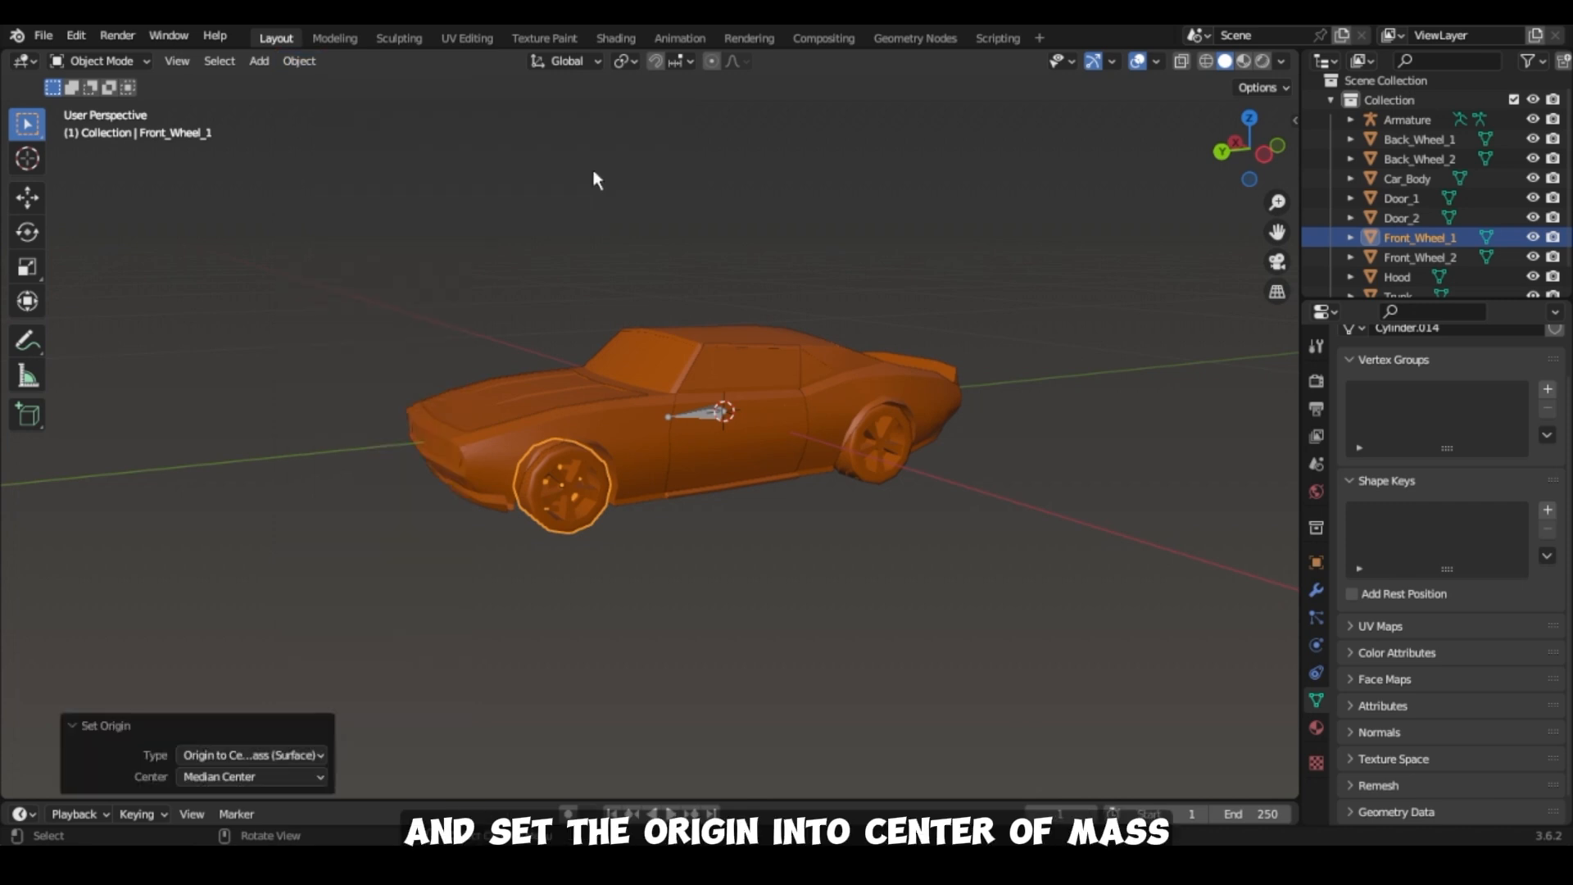
{"action": "key", "text": "shift+s"}
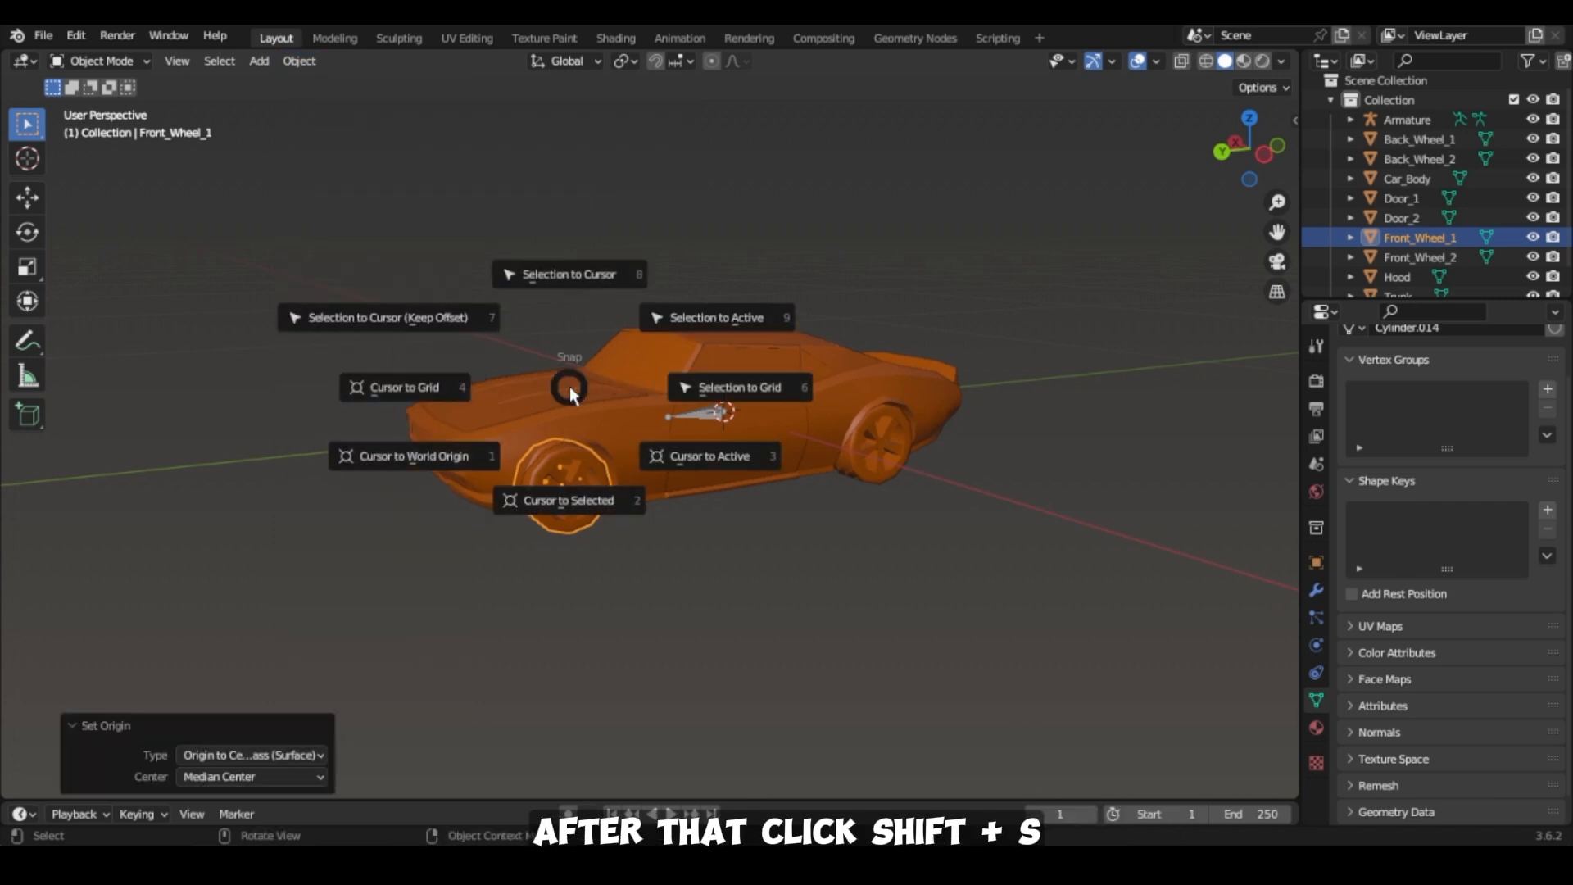
{"action": "left_click", "coordinate": [565, 501]}
Add a bone to the armature at the 3D cursor in Edit Mode and set the transform pivot point to 3D Cursor.
{"action": "left_click", "coordinate": [687, 418]}
{"action": "left_click", "coordinate": [99, 61]}
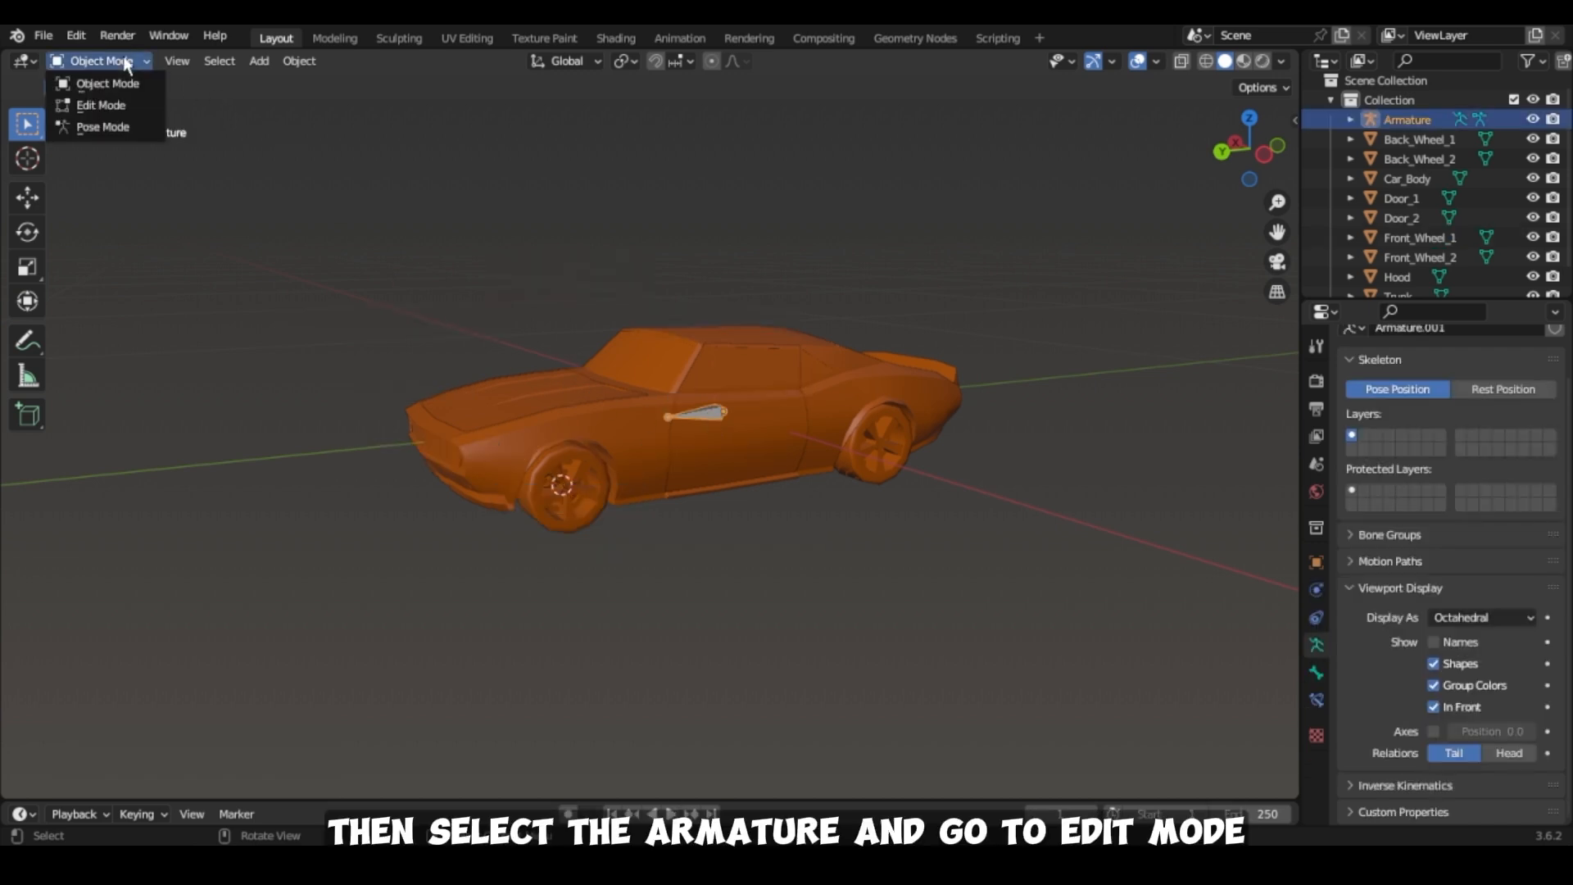
{"action": "left_click", "coordinate": [97, 104]}
{"action": "key", "text": "shift+a"}
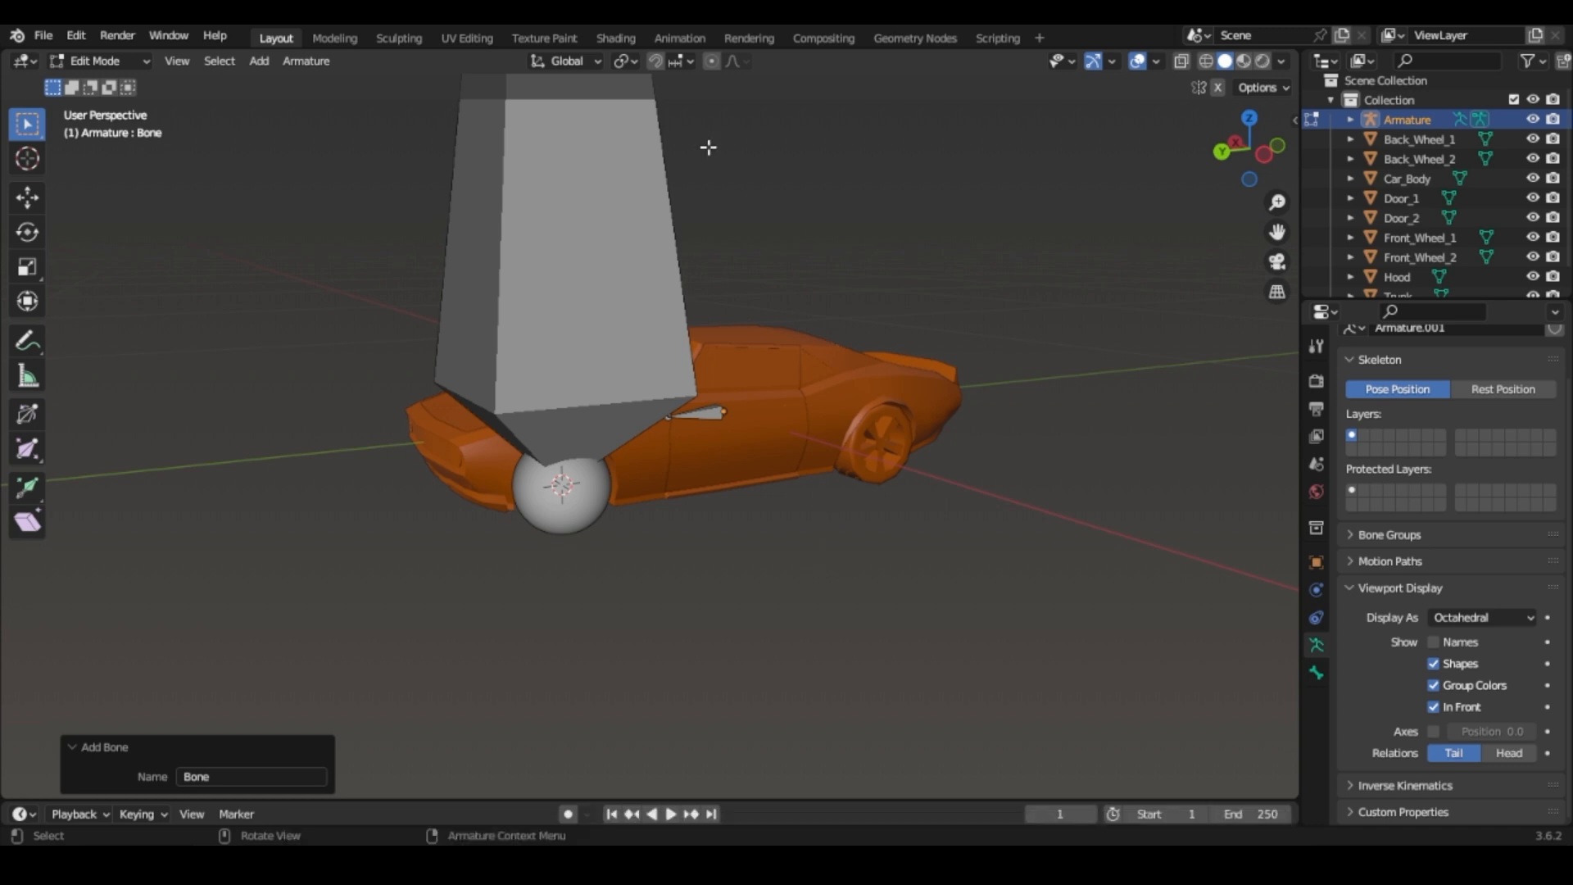
{"action": "left_click", "coordinate": [624, 62]}
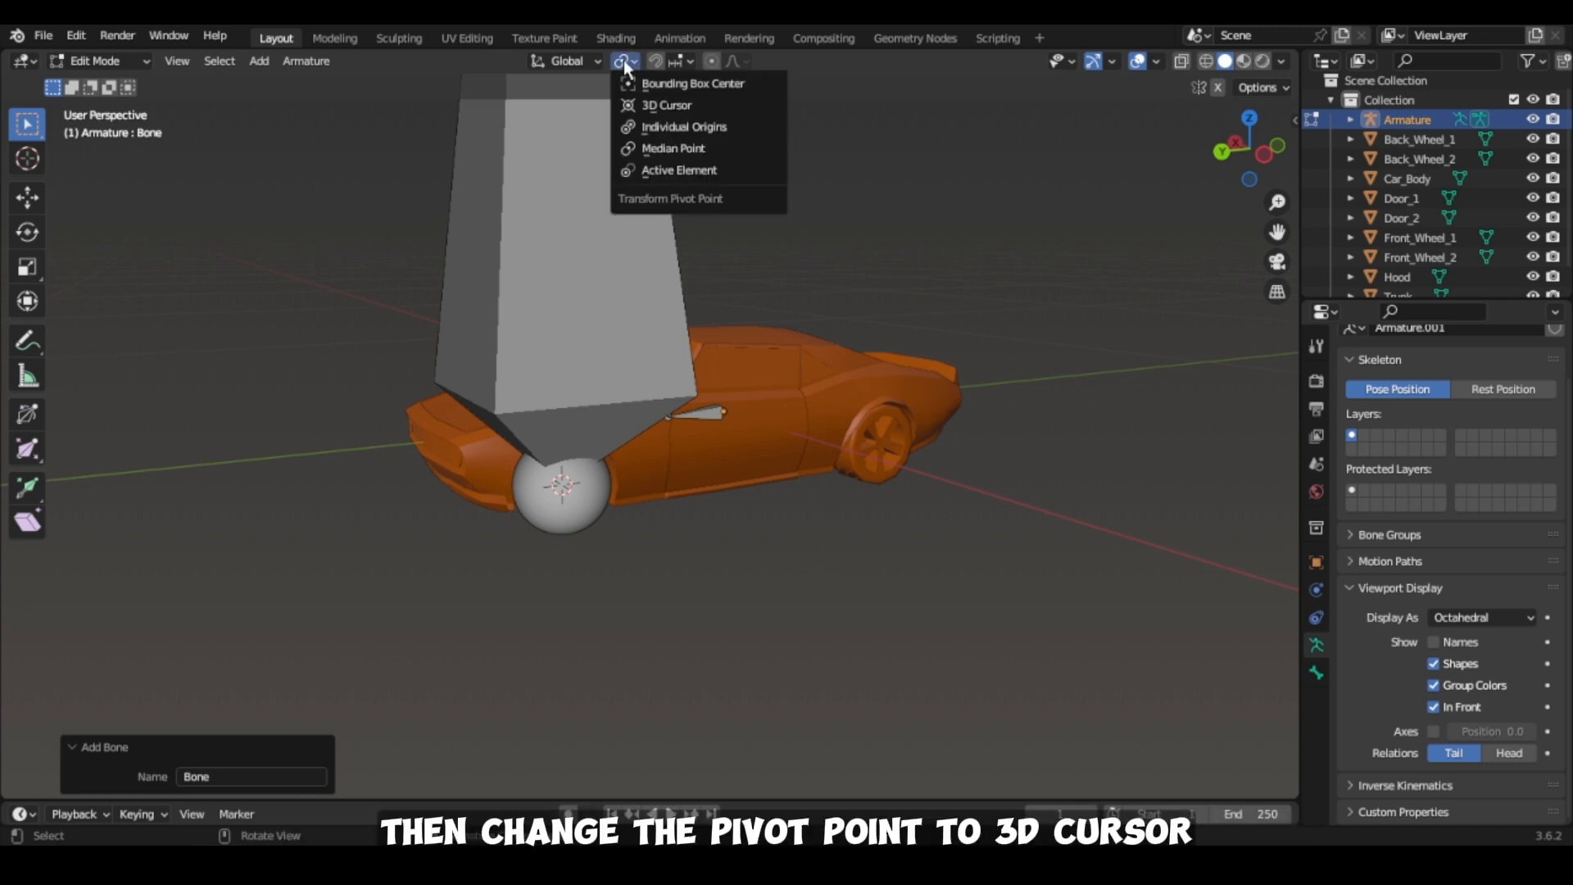
{"action": "left_click", "coordinate": [629, 108]}
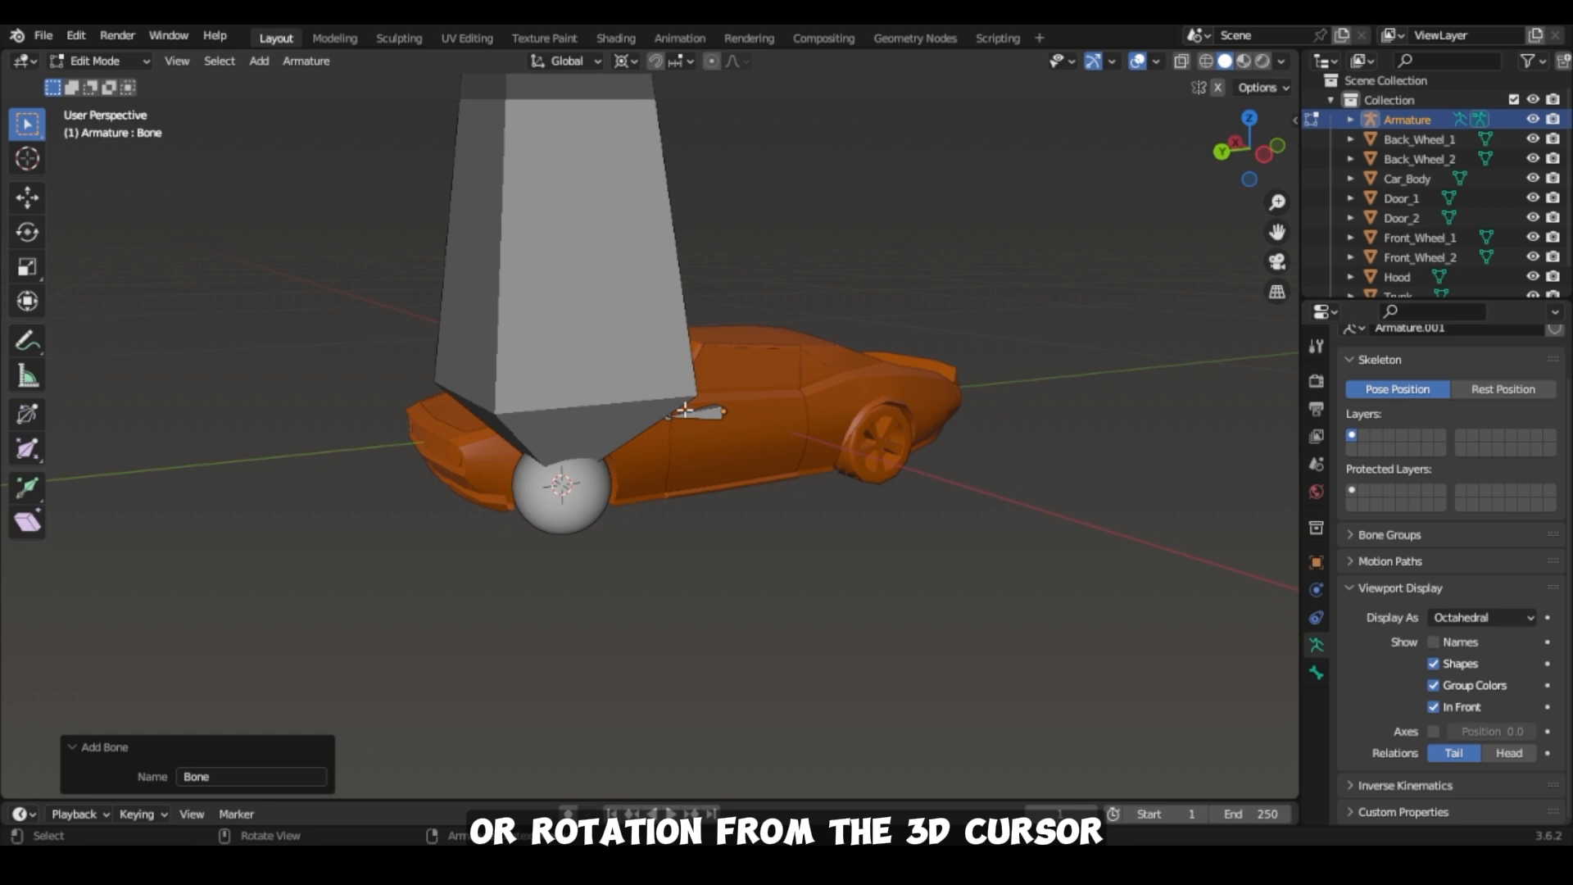
Scale the new front wheel bone down to about 1 m long and rotate it -90° about the Y axis.
{"action": "left_click", "coordinate": [629, 344]}
{"action": "key", "text": "s"}
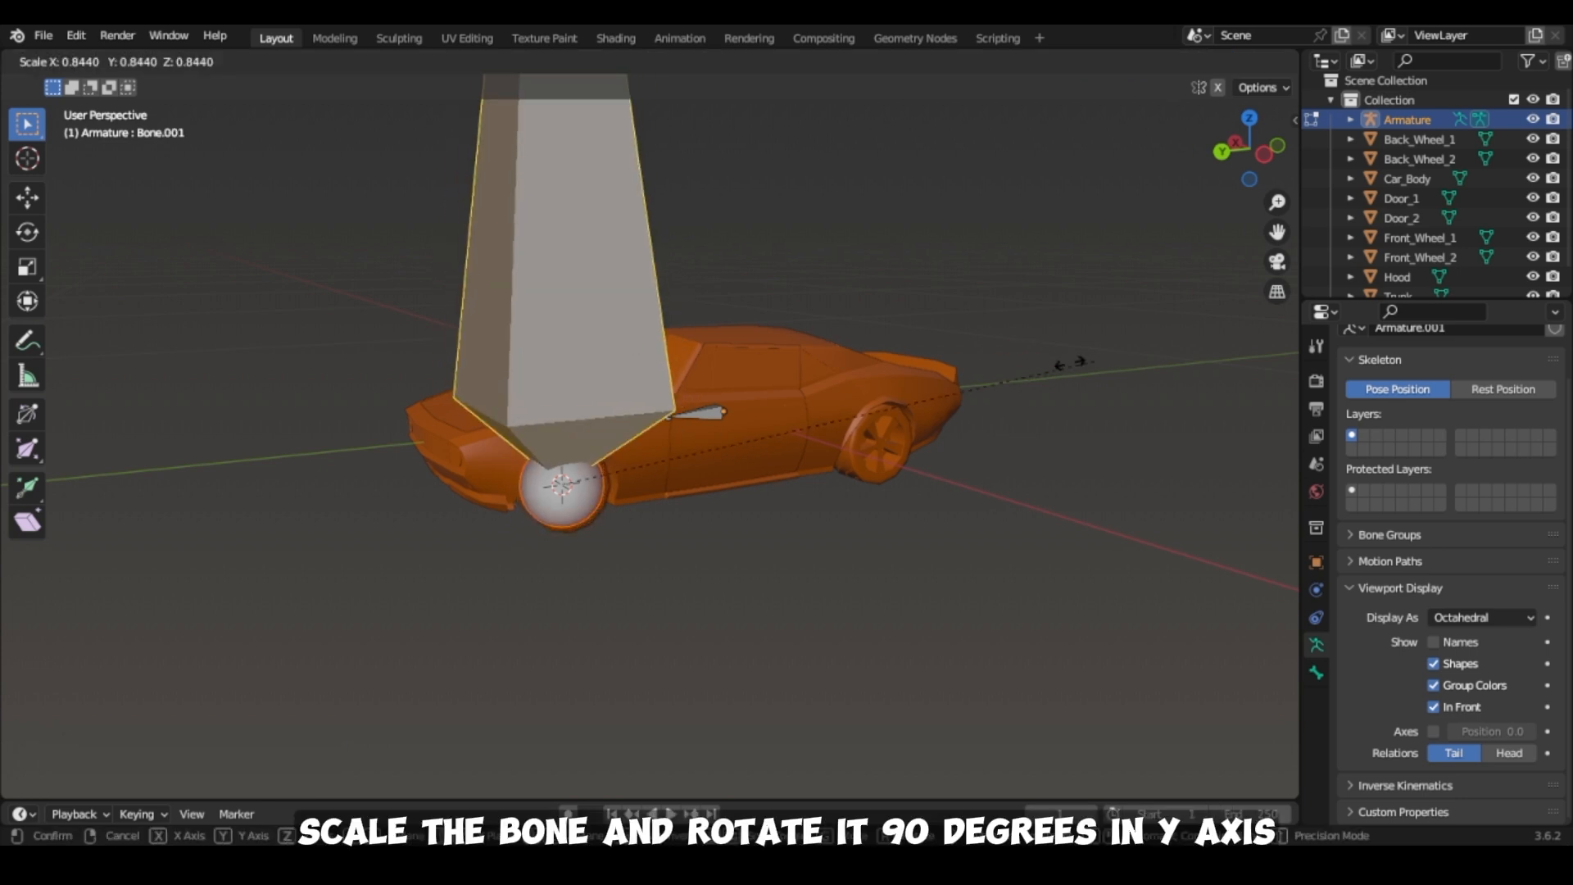
{"action": "left_click", "coordinate": [897, 373]}
{"action": "key", "text": "r"}
{"action": "key", "text": "y"}
{"action": "key", "text": "9"}
{"action": "key", "text": "0"}
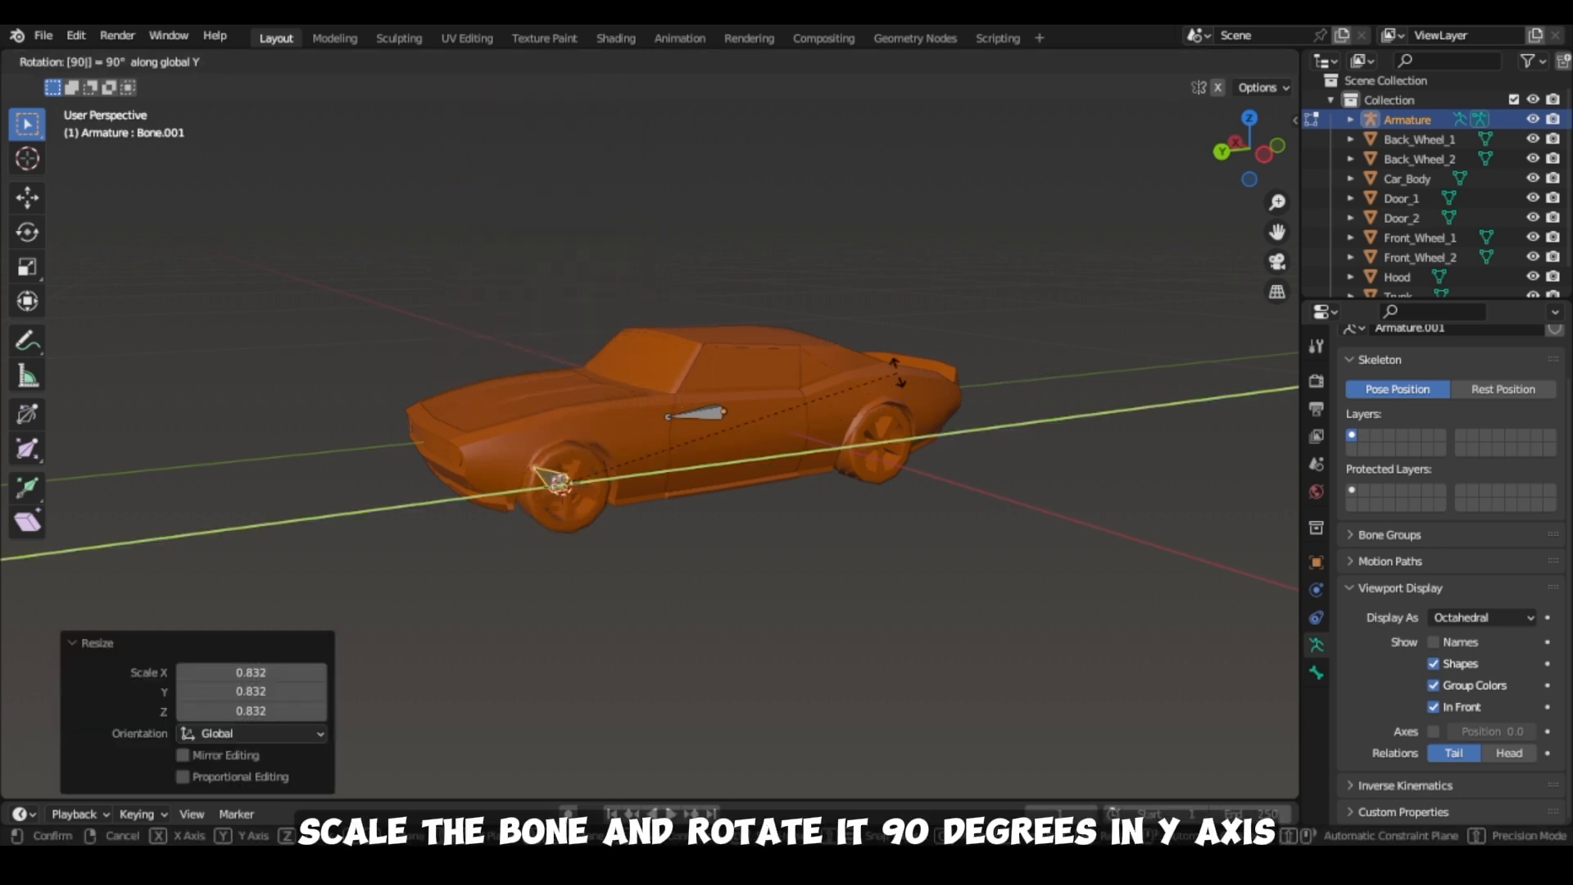
{"action": "key", "text": "Return"}
Duplicate the front wheel bone in place and rotate the copy -90° about the Z axis.
{"action": "scroll", "coordinate": [927, 451], "scroll_direction": "up", "scroll_amount": 3}
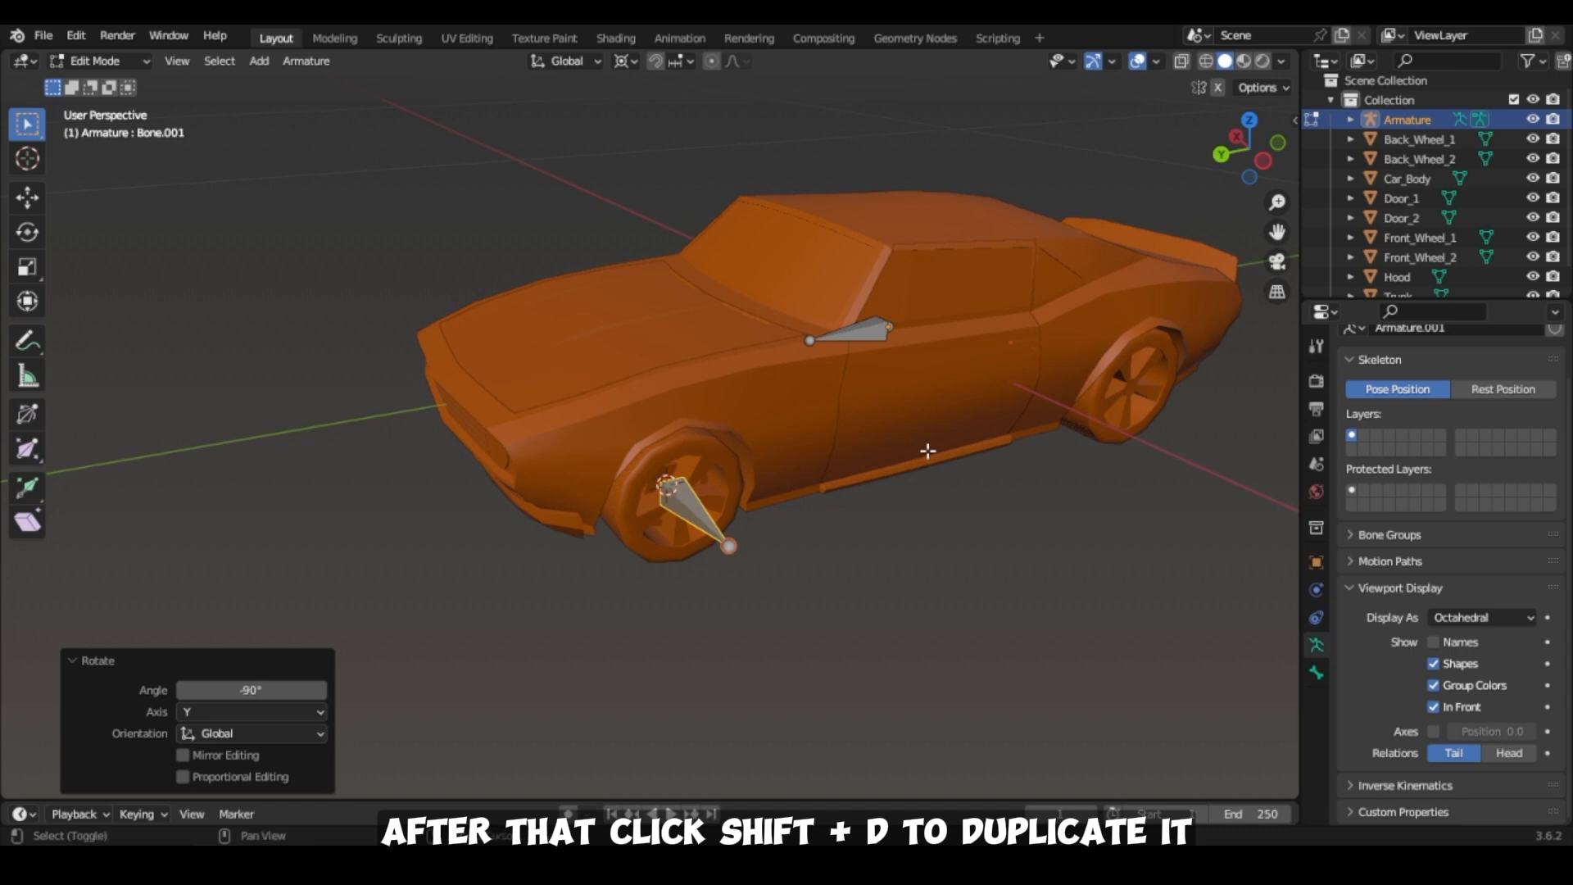
{"action": "key", "text": "shift+d"}
{"action": "right_click", "coordinate": [927, 451]}
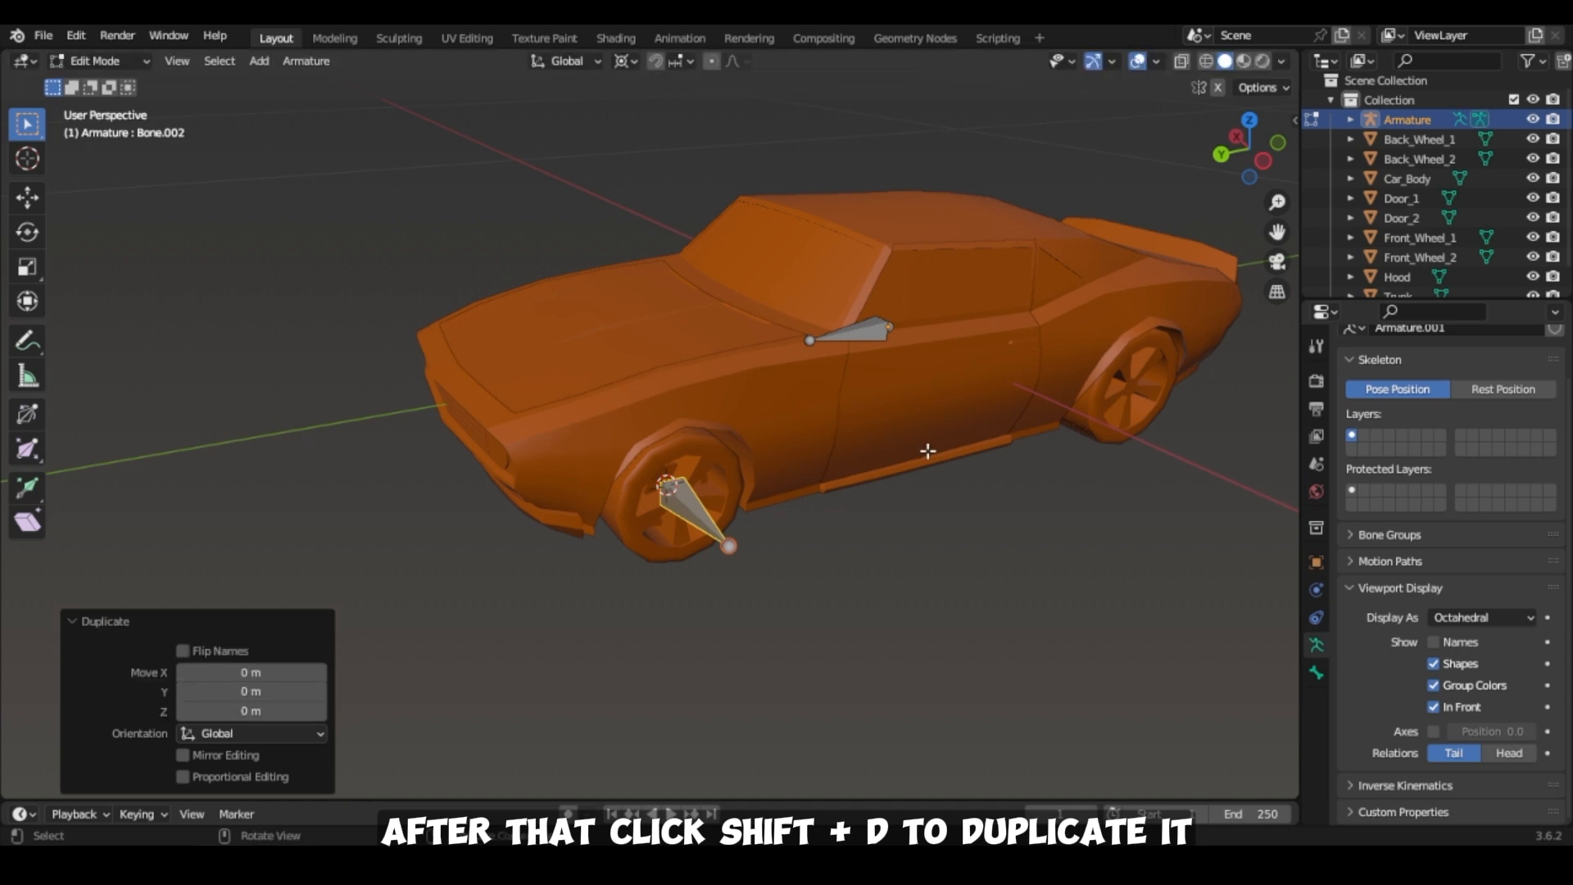
{"action": "type", "text": "rz"}
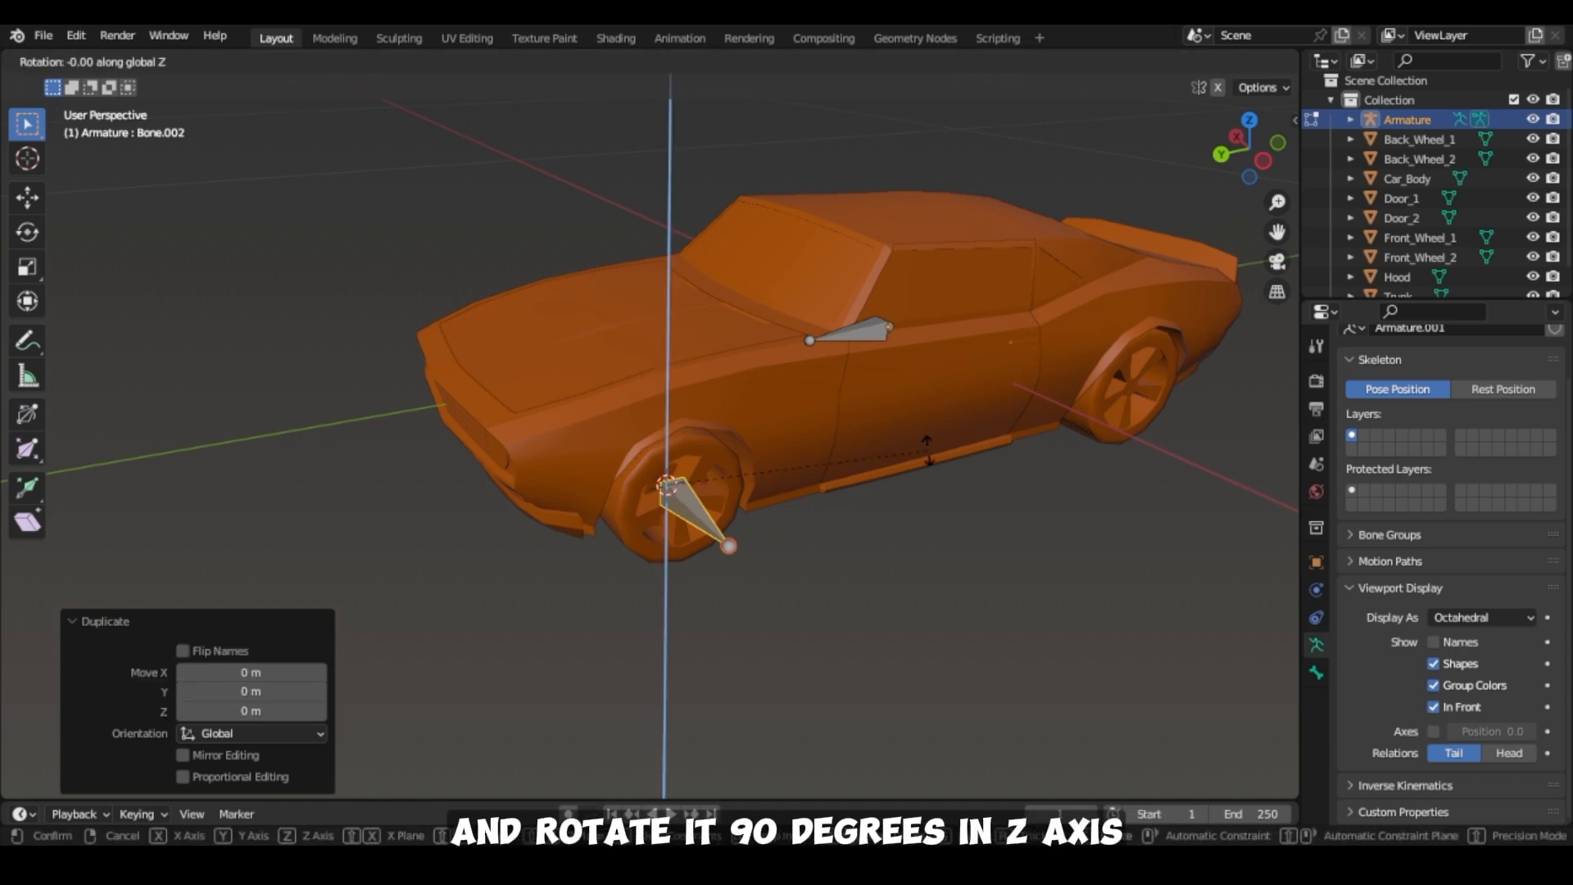
{"action": "type", "text": "-90"}
{"action": "key", "text": "Return"}
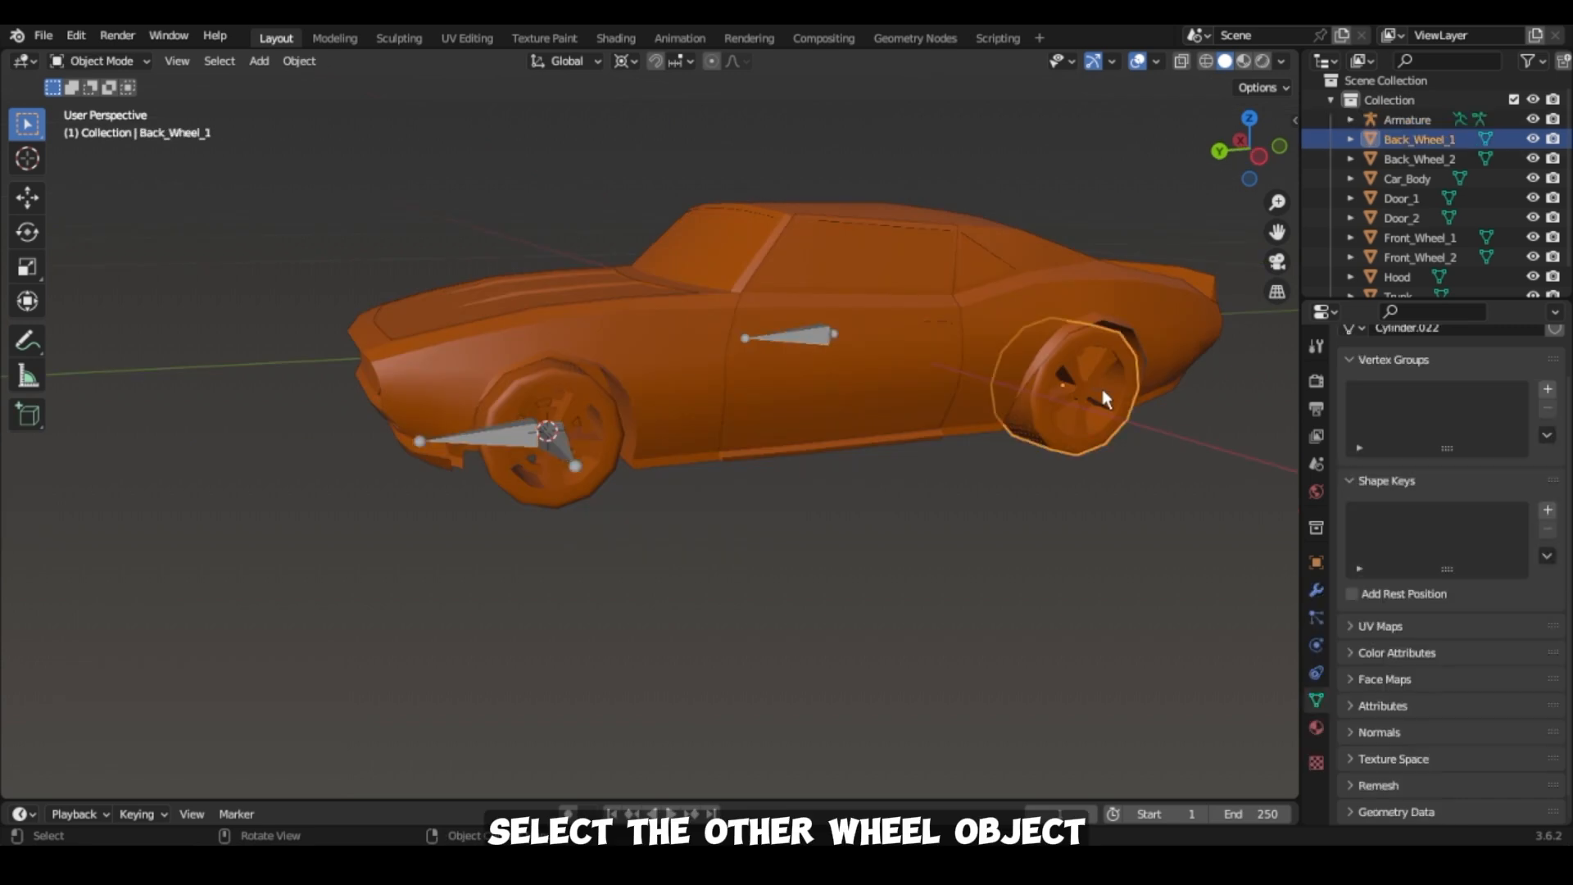
Set the Back_Wheel_1 origin to its center of mass (surface) and snap the 3D cursor to that wheel.
{"action": "left_click", "coordinate": [299, 60]}
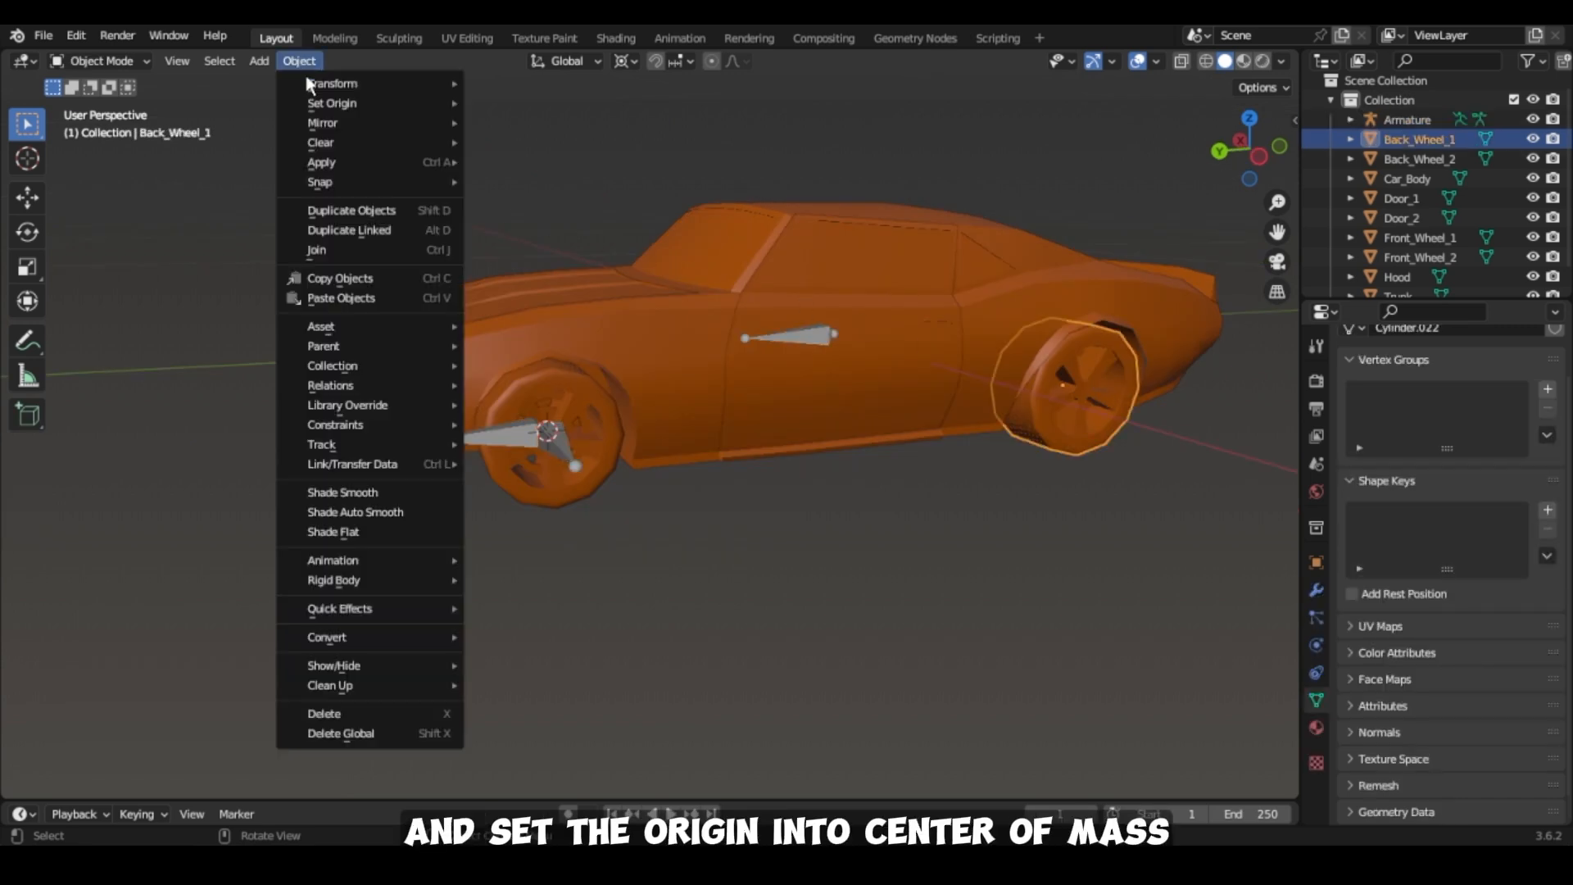
{"action": "mouse_move", "coordinate": [344, 104]}
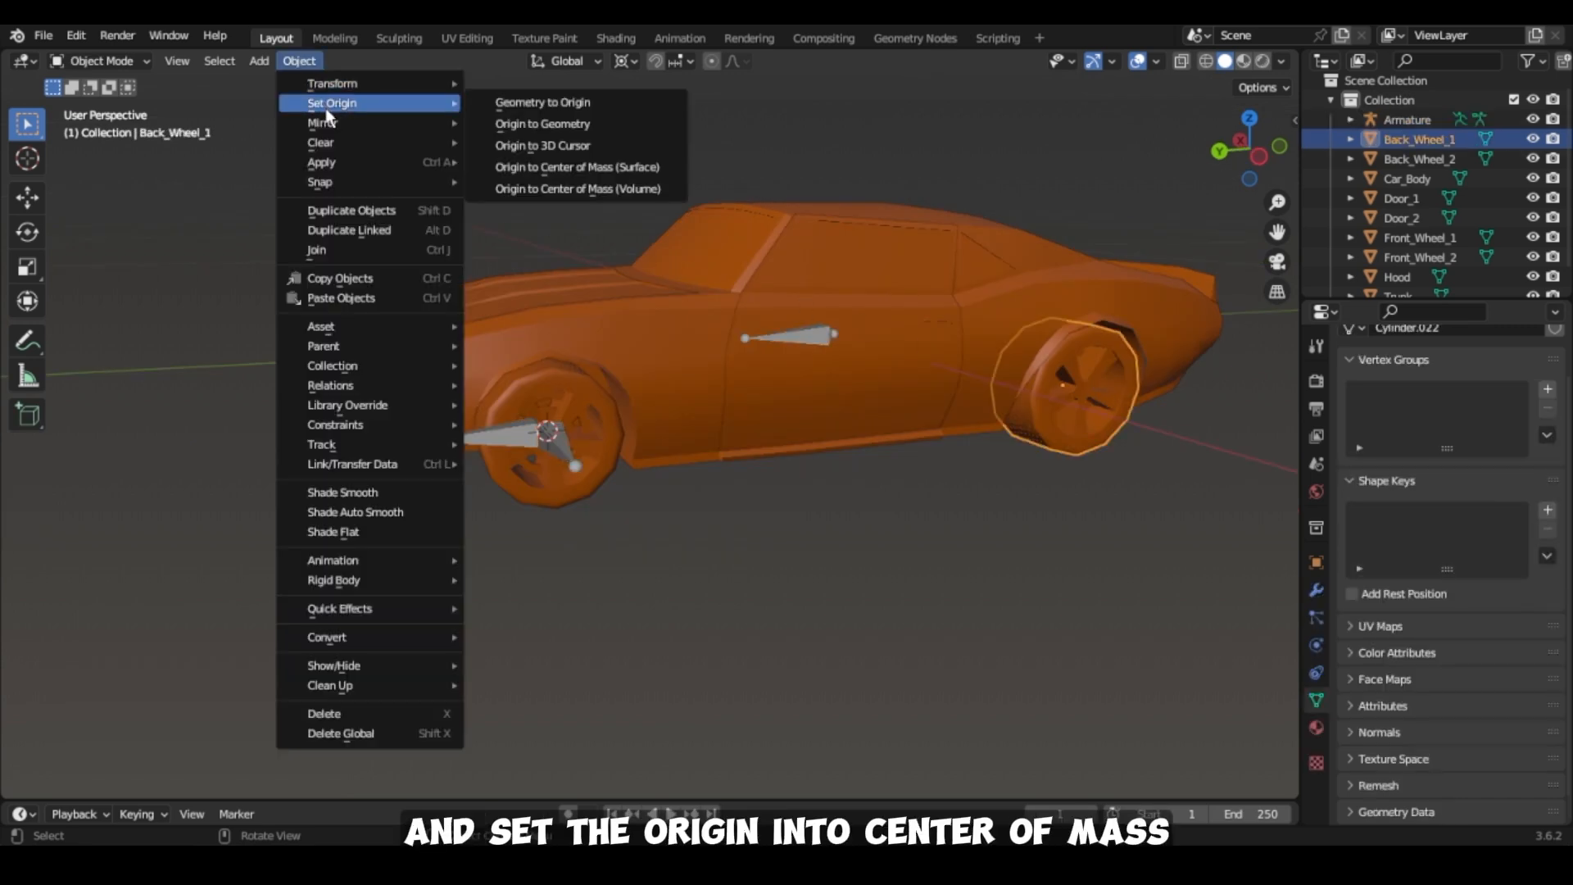
{"action": "left_click", "coordinate": [529, 168]}
{"action": "key", "text": "shift+s"}
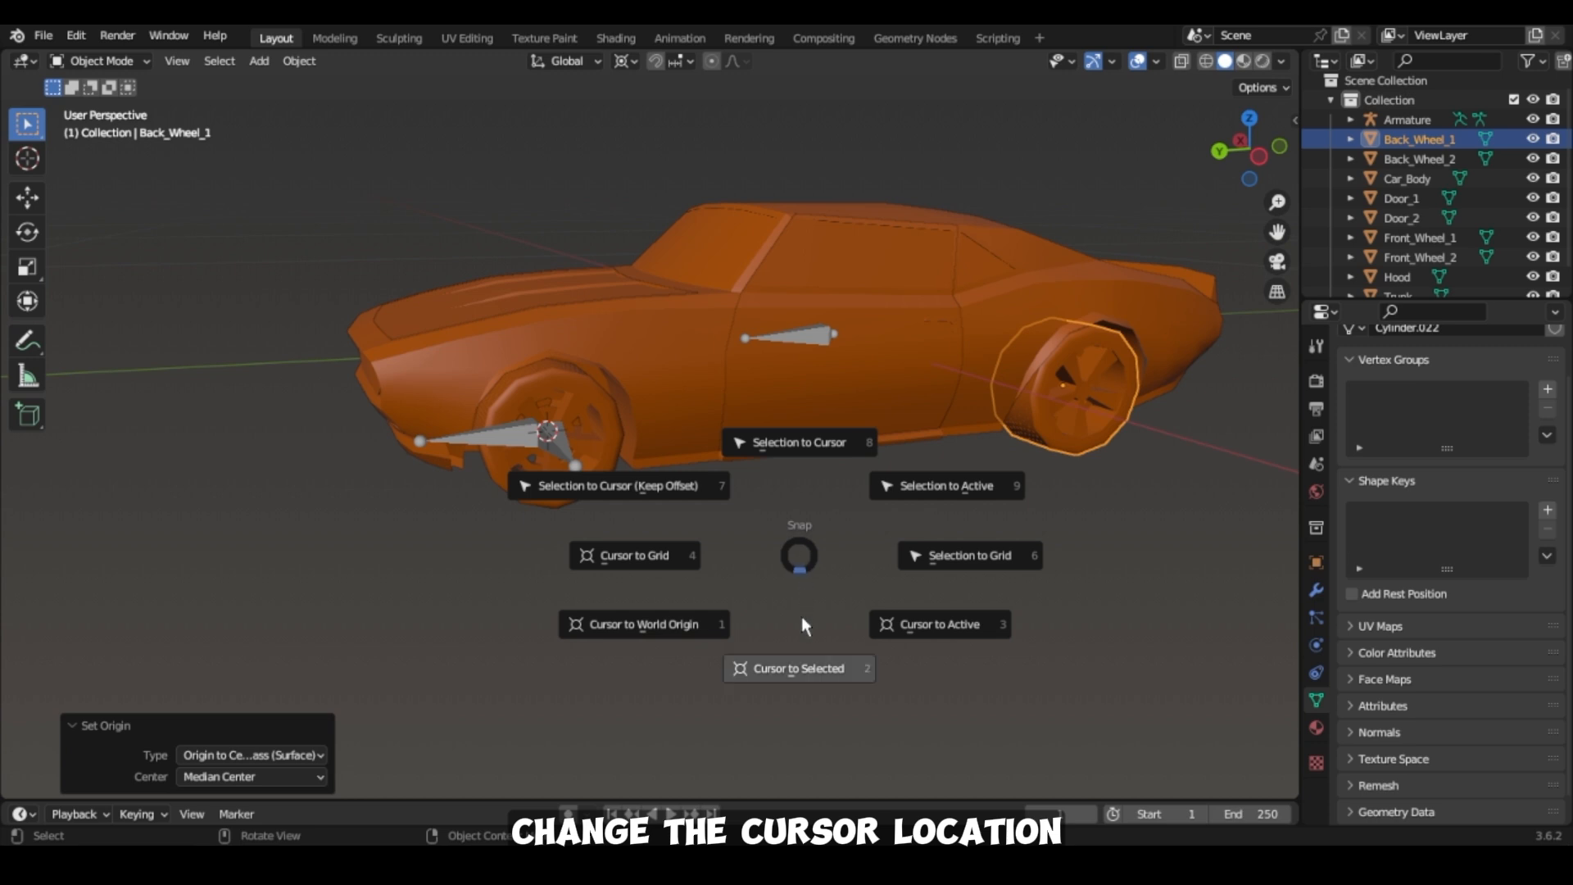
{"action": "left_click", "coordinate": [803, 673]}
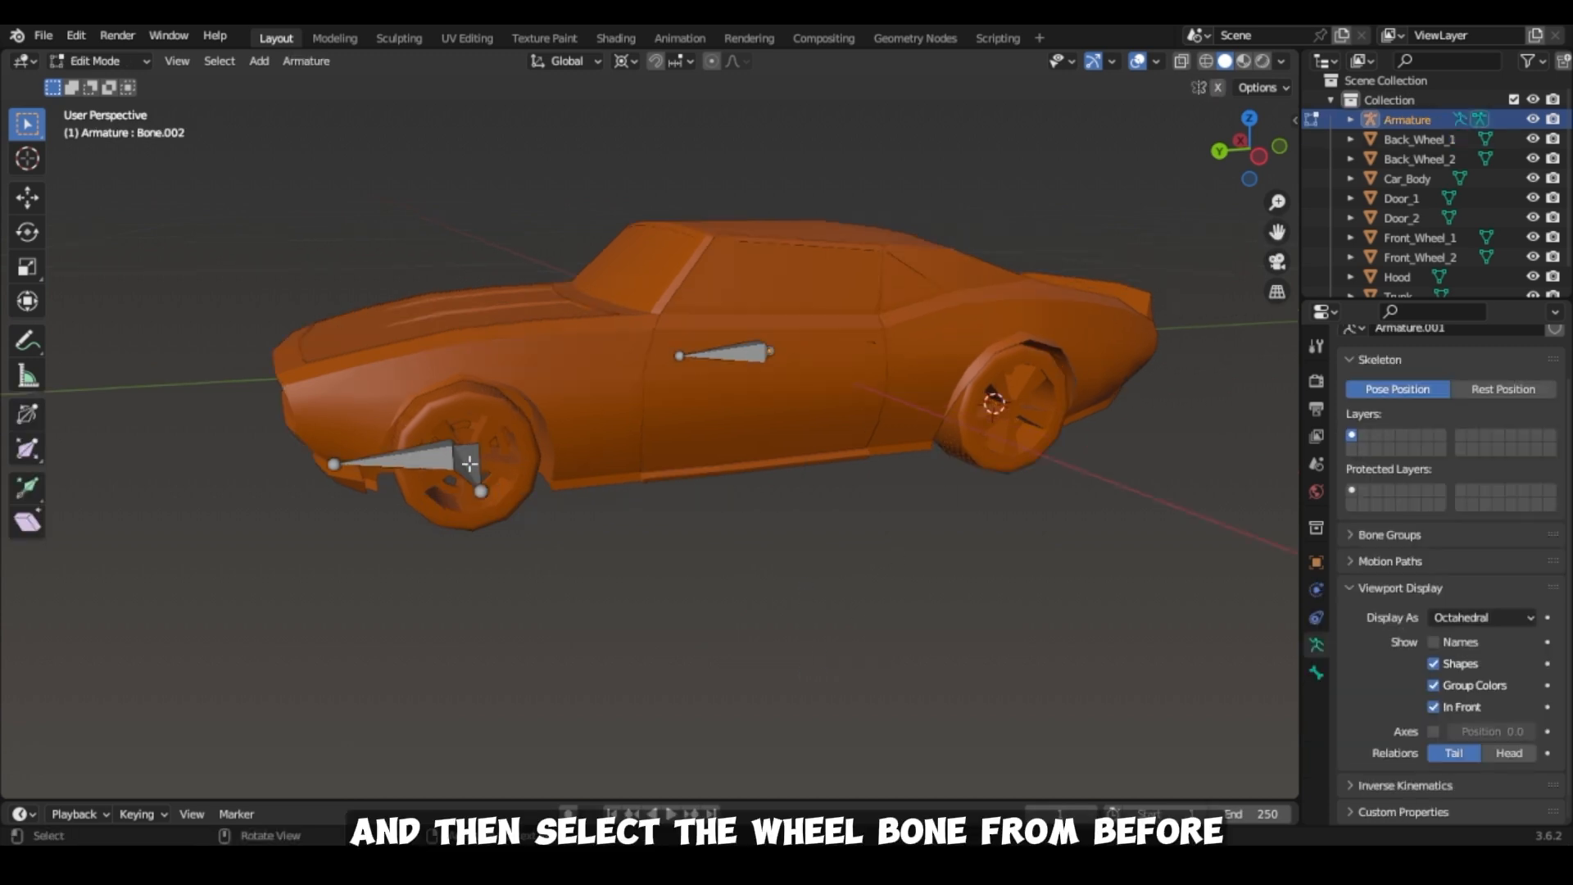
Duplicate the sideways front wheel bone in place and snap the copy to the 3D cursor at the back wheel, keeping the offset.
{"action": "left_click", "coordinate": [469, 464]}
{"action": "key", "text": "shift+d"}
{"action": "right_click", "coordinate": [811, 484]}
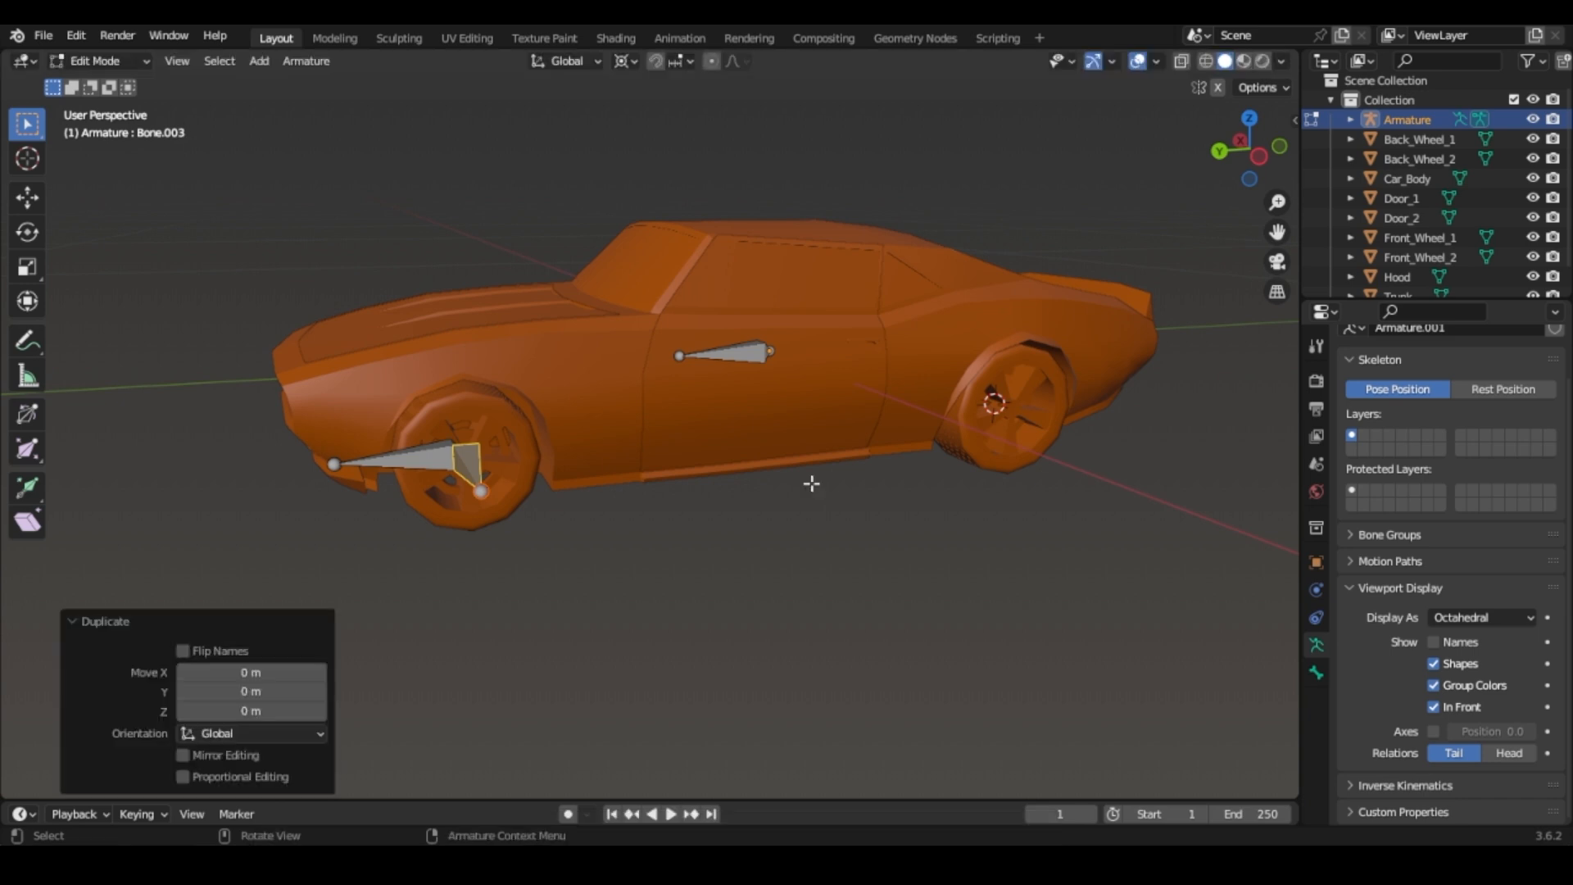
{"action": "key", "text": "shift+s"}
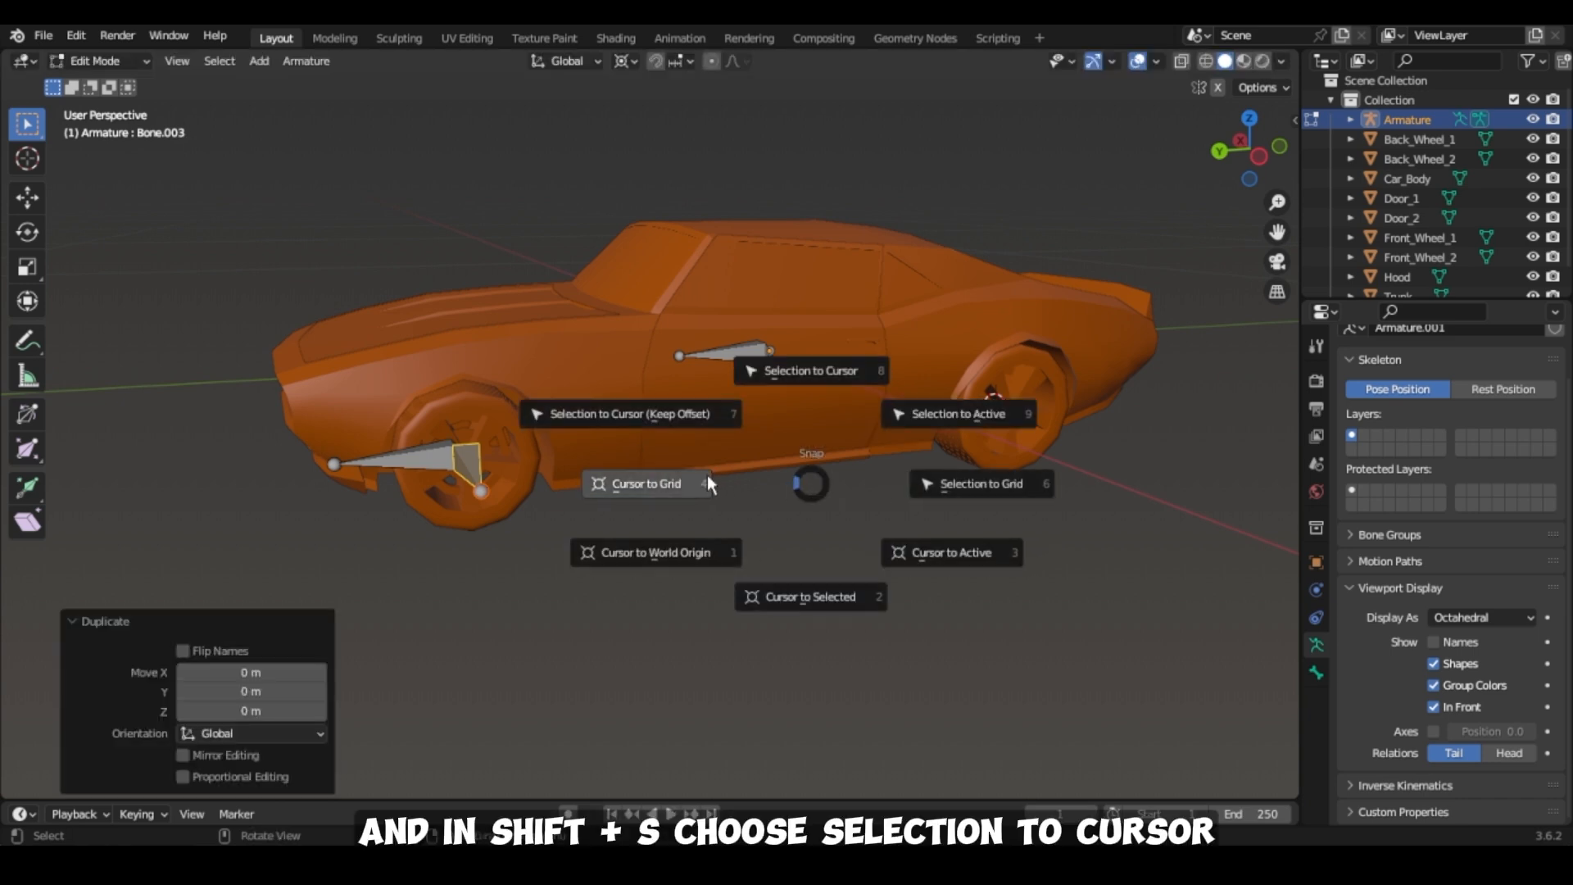
{"action": "left_click", "coordinate": [698, 414]}
Snap the head of the back wheel bone to the 3D cursor, keeping the offset.
{"action": "middle_click_drag", "start_coordinate": [699, 414], "coordinate": [491, 406]}
{"action": "scroll", "coordinate": [722, 415], "scroll_direction": "up", "scroll_amount": 2}
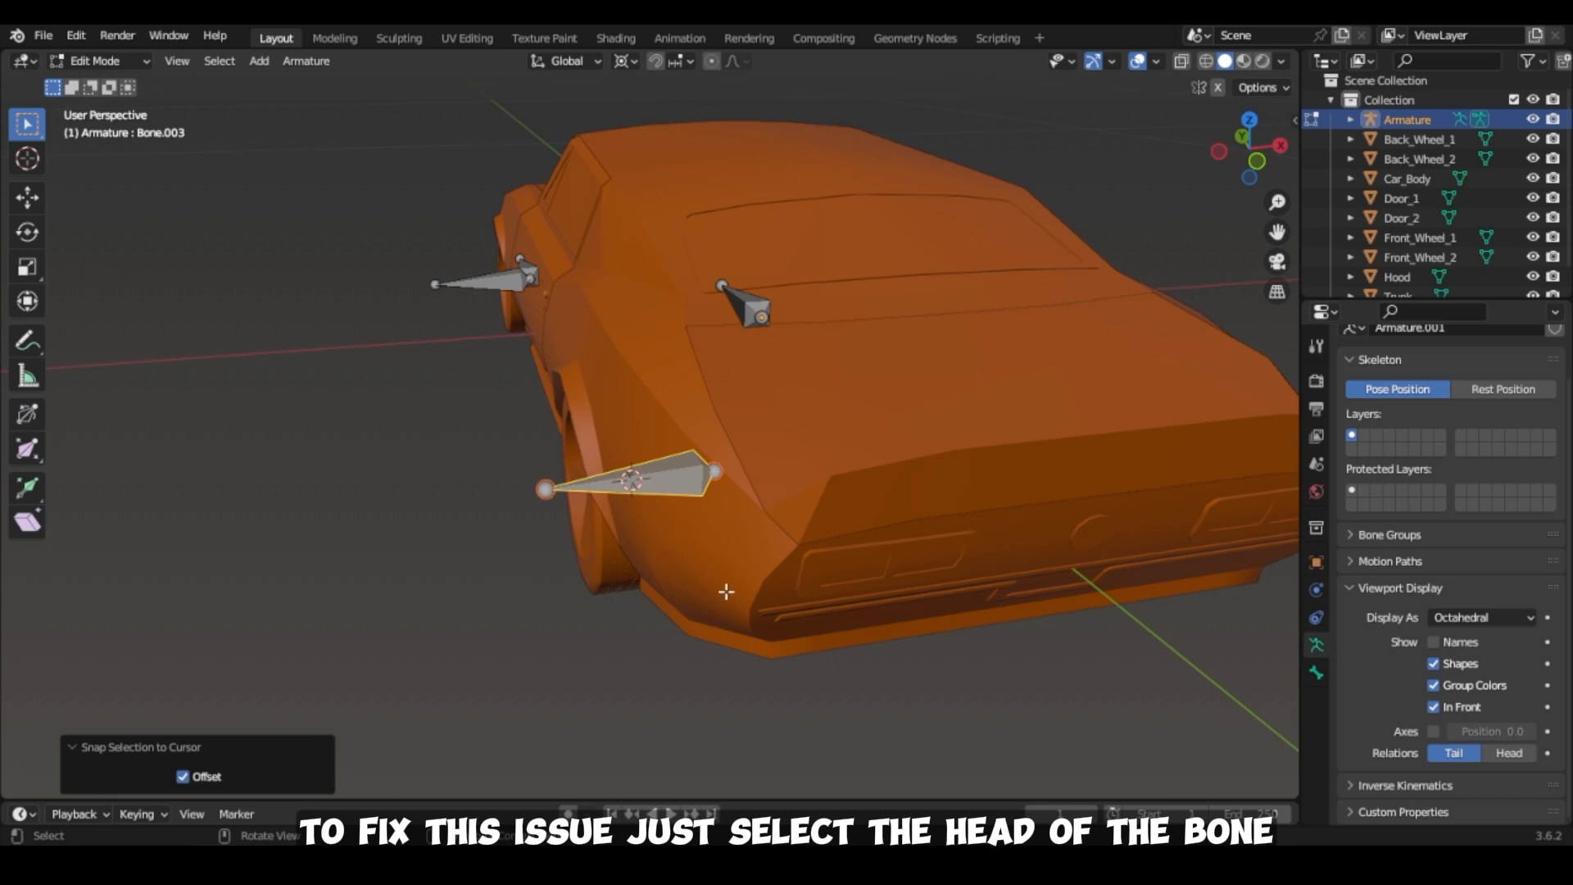
{"action": "left_click", "coordinate": [715, 471]}
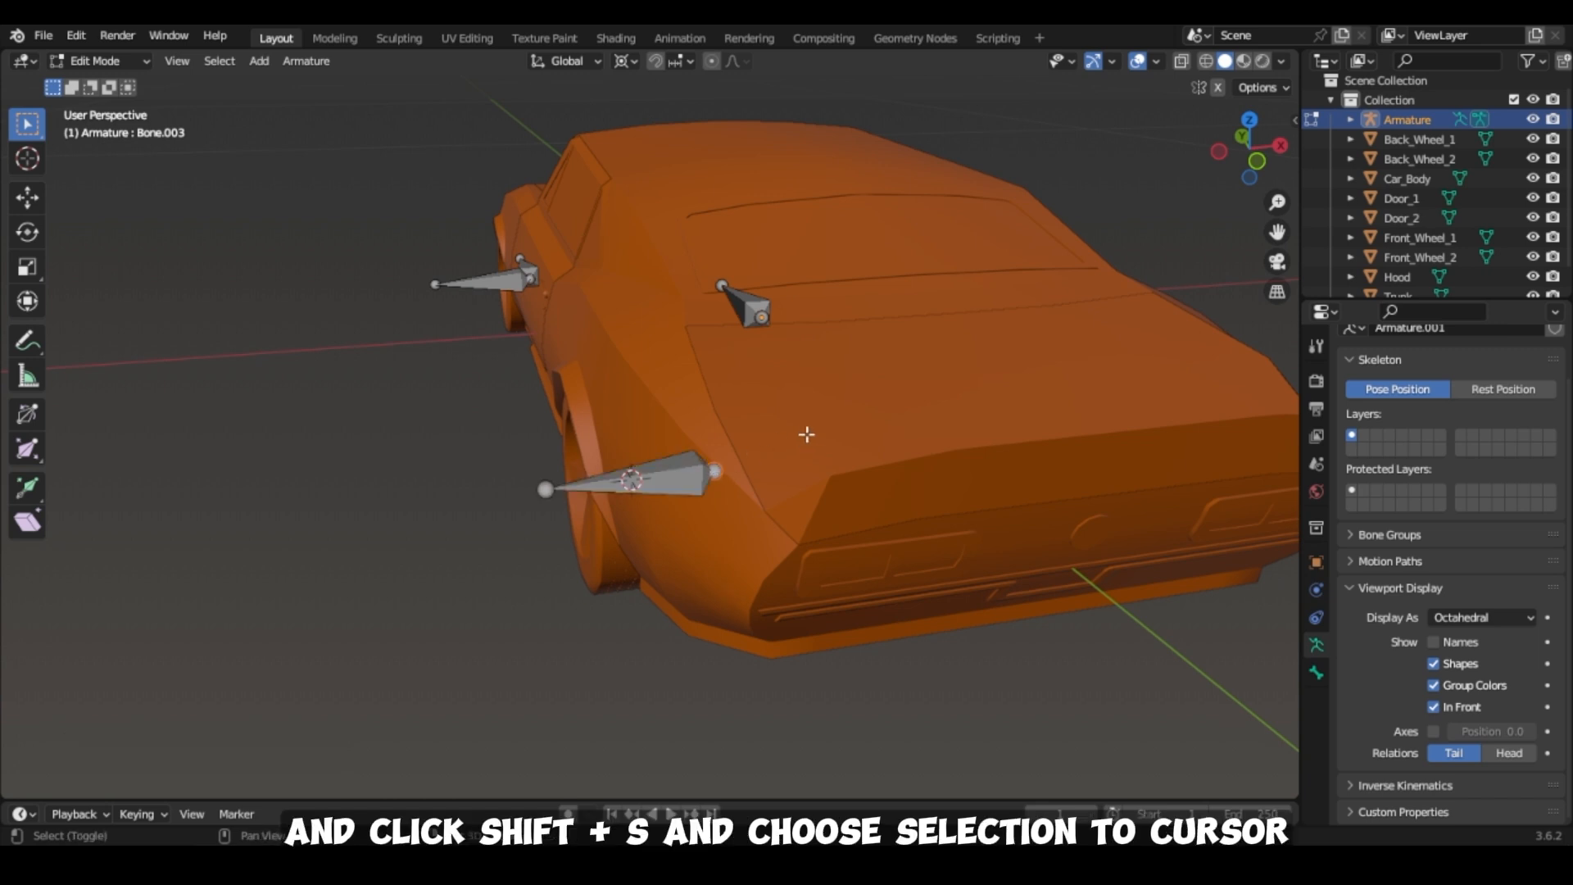
{"action": "key", "text": "shift+s"}
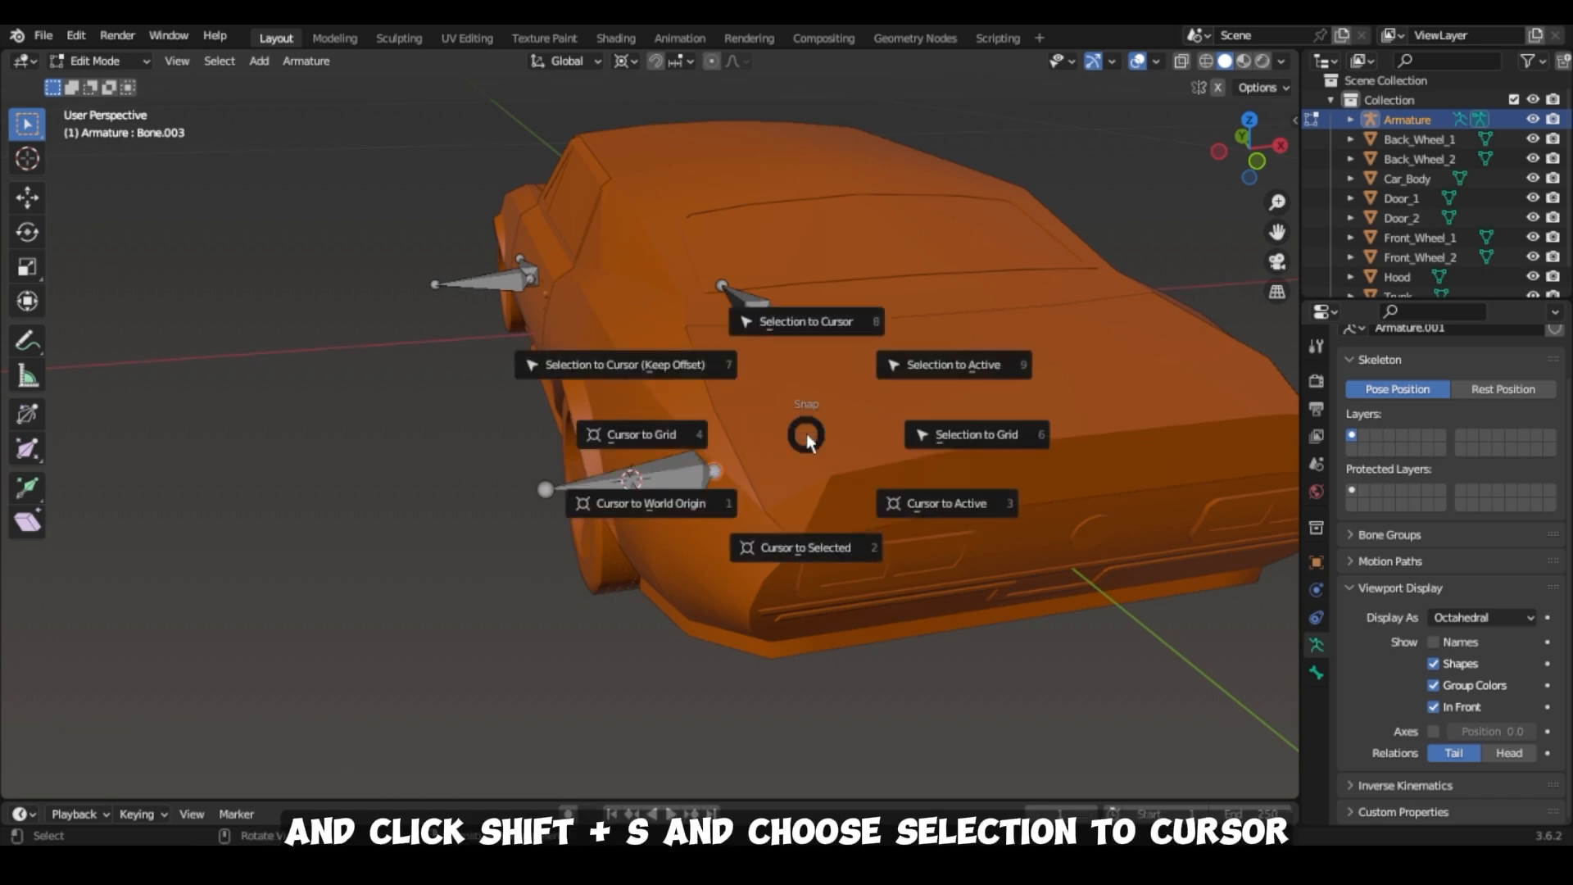
{"action": "left_click", "coordinate": [682, 369]}
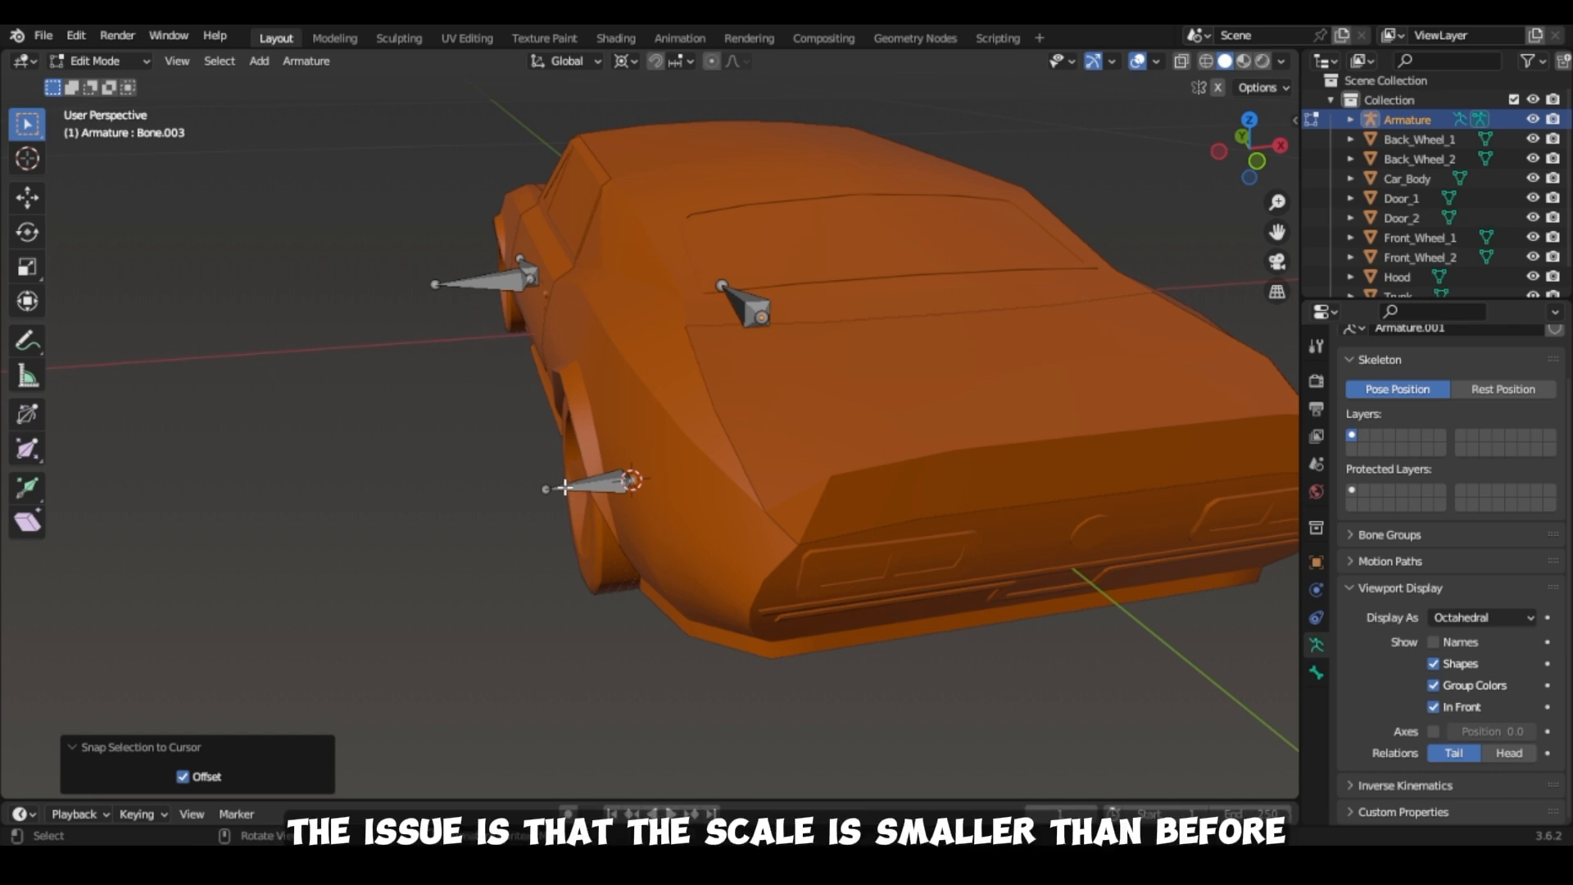
Copy the front wheel bone's tail X location, -2.41558 m, to the tail X location of the back wheel bone.
{"action": "left_click", "coordinate": [433, 287]}
{"action": "key", "text": "n"}
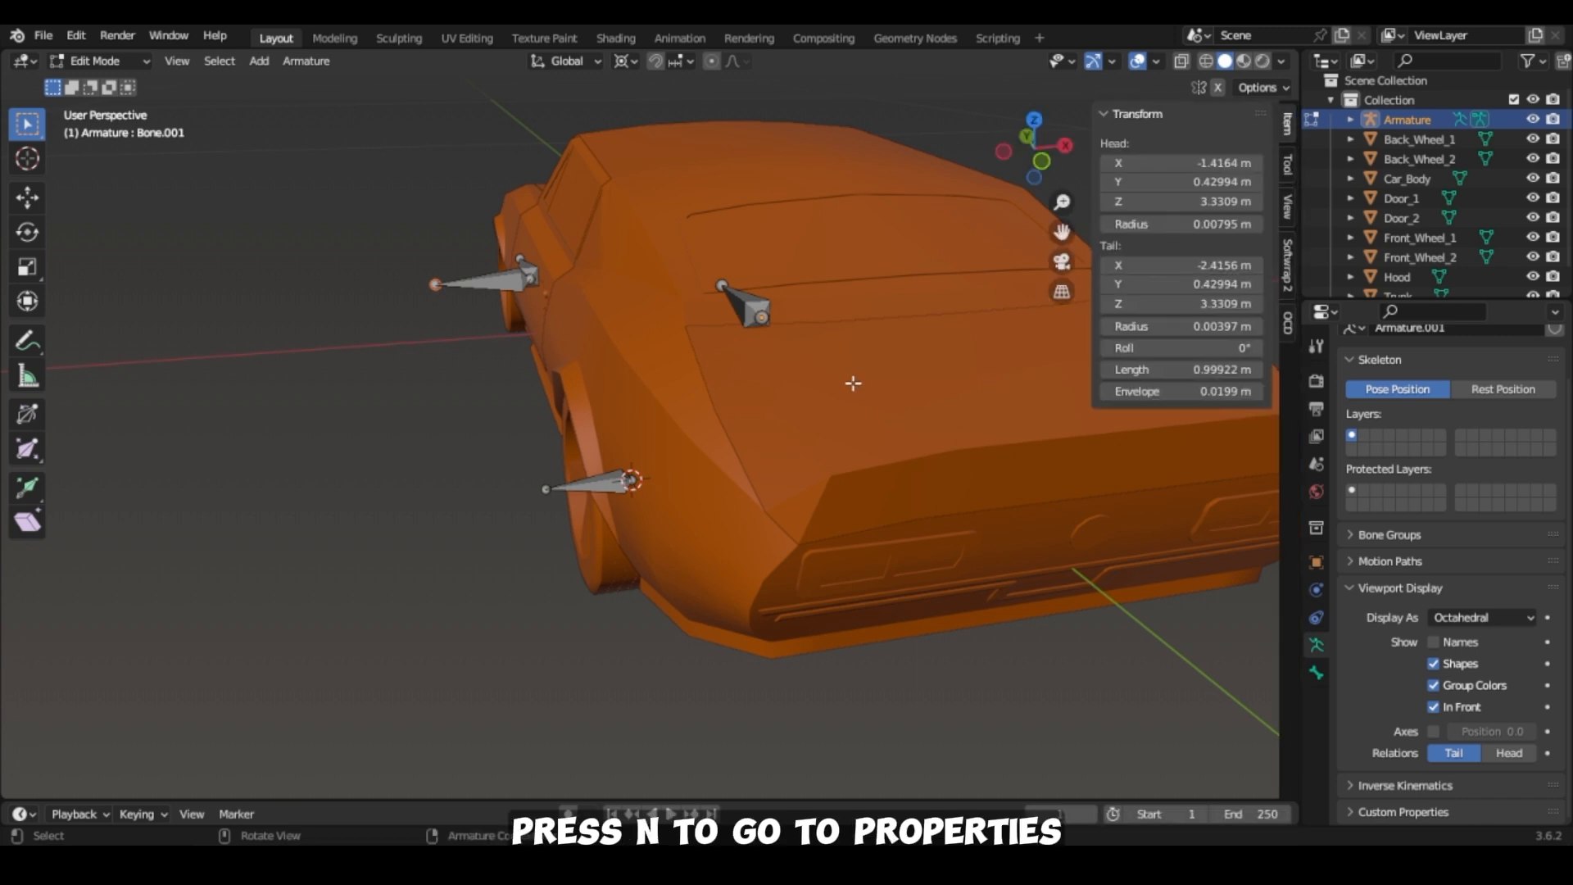
{"action": "left_click", "coordinate": [1176, 264]}
{"action": "key", "text": "ctrl+c"}
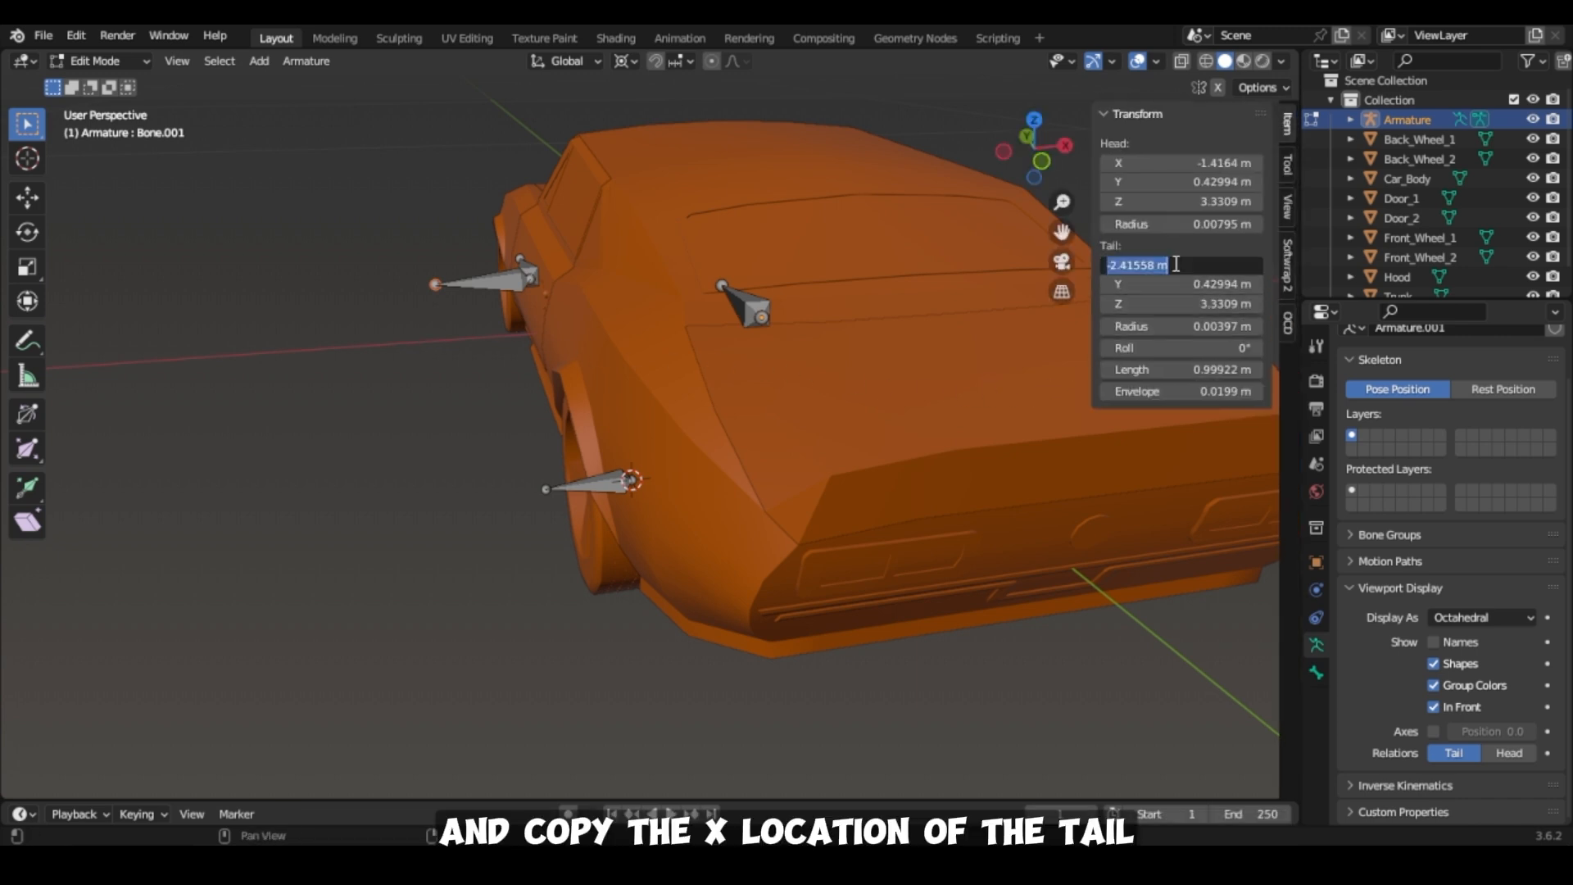
{"action": "left_click", "coordinate": [548, 510]}
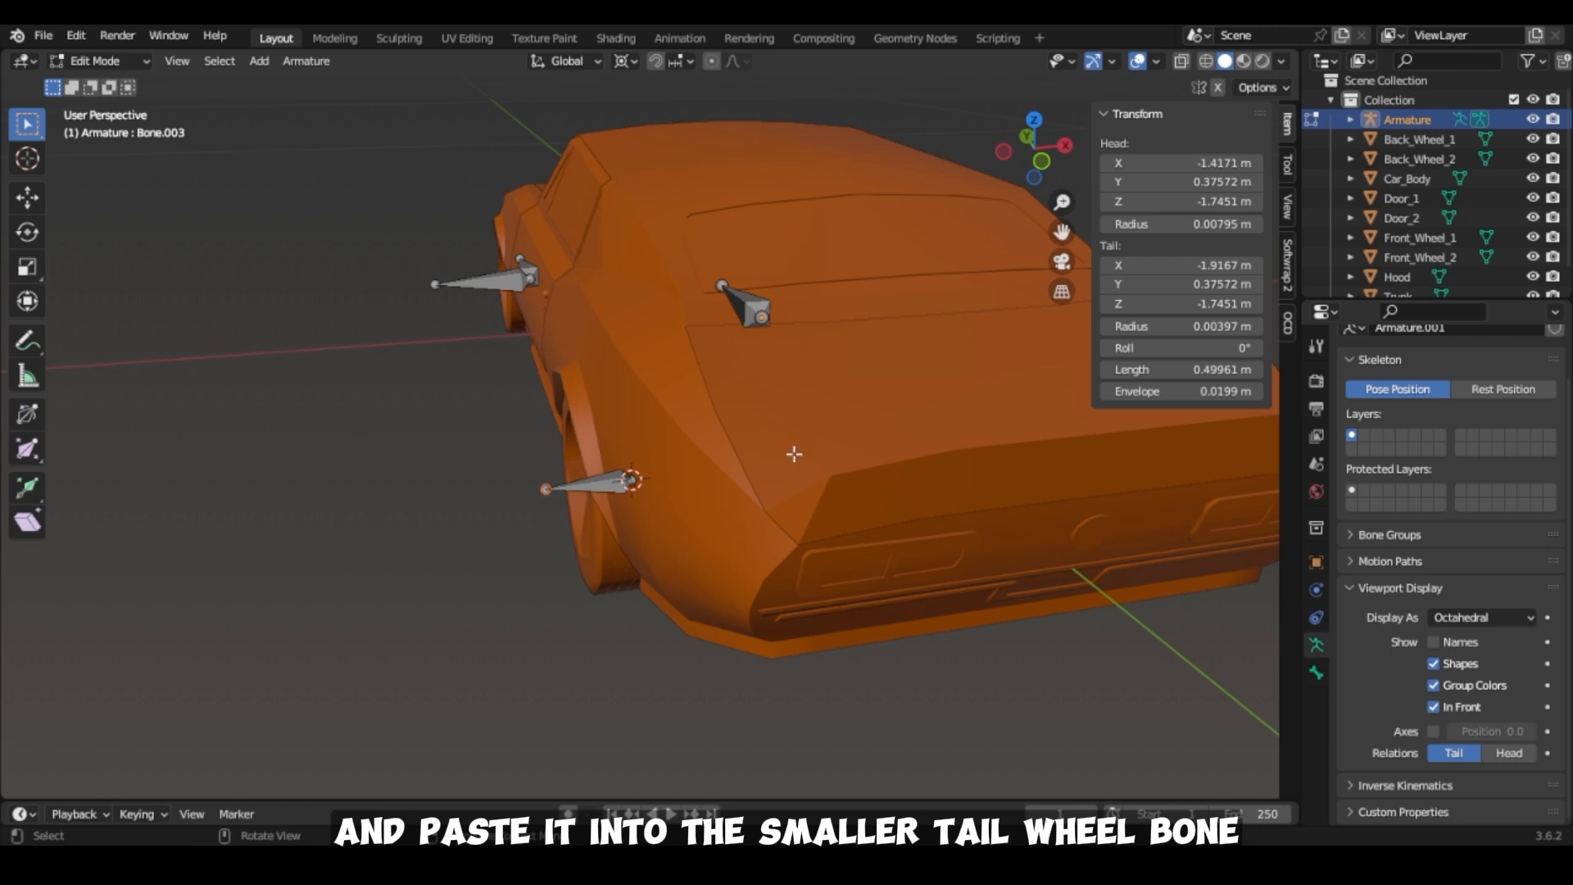
{"action": "left_click", "coordinate": [1156, 264]}
{"action": "key", "text": "ctrl+v"}
{"action": "key", "text": "Return"}
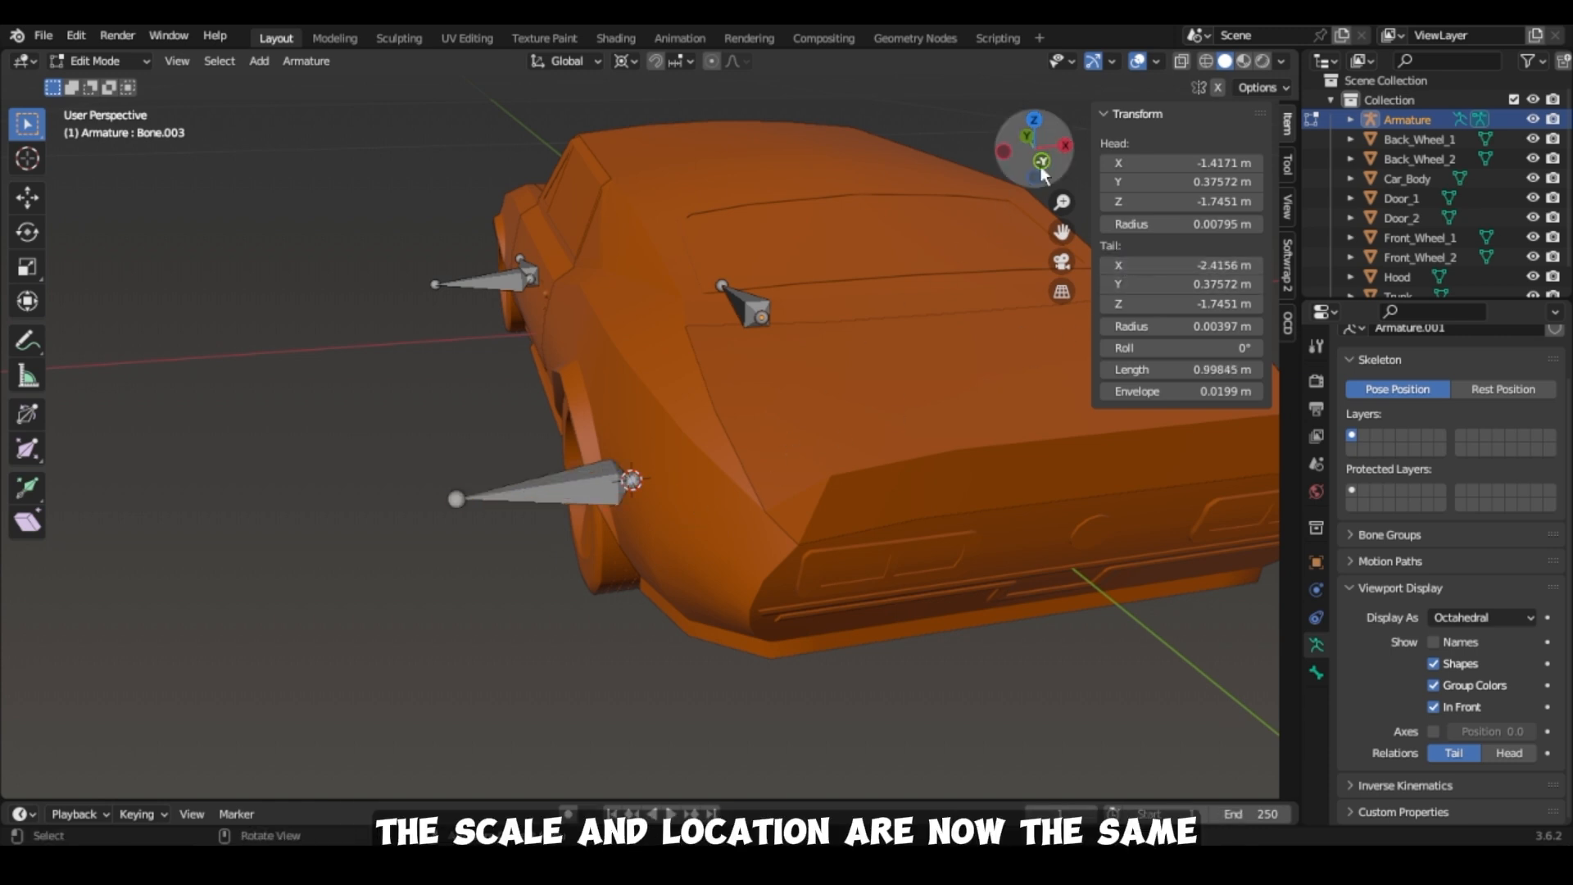
{"action": "left_click_drag", "start_coordinate": [1037, 152], "coordinate": [1045, 171]}
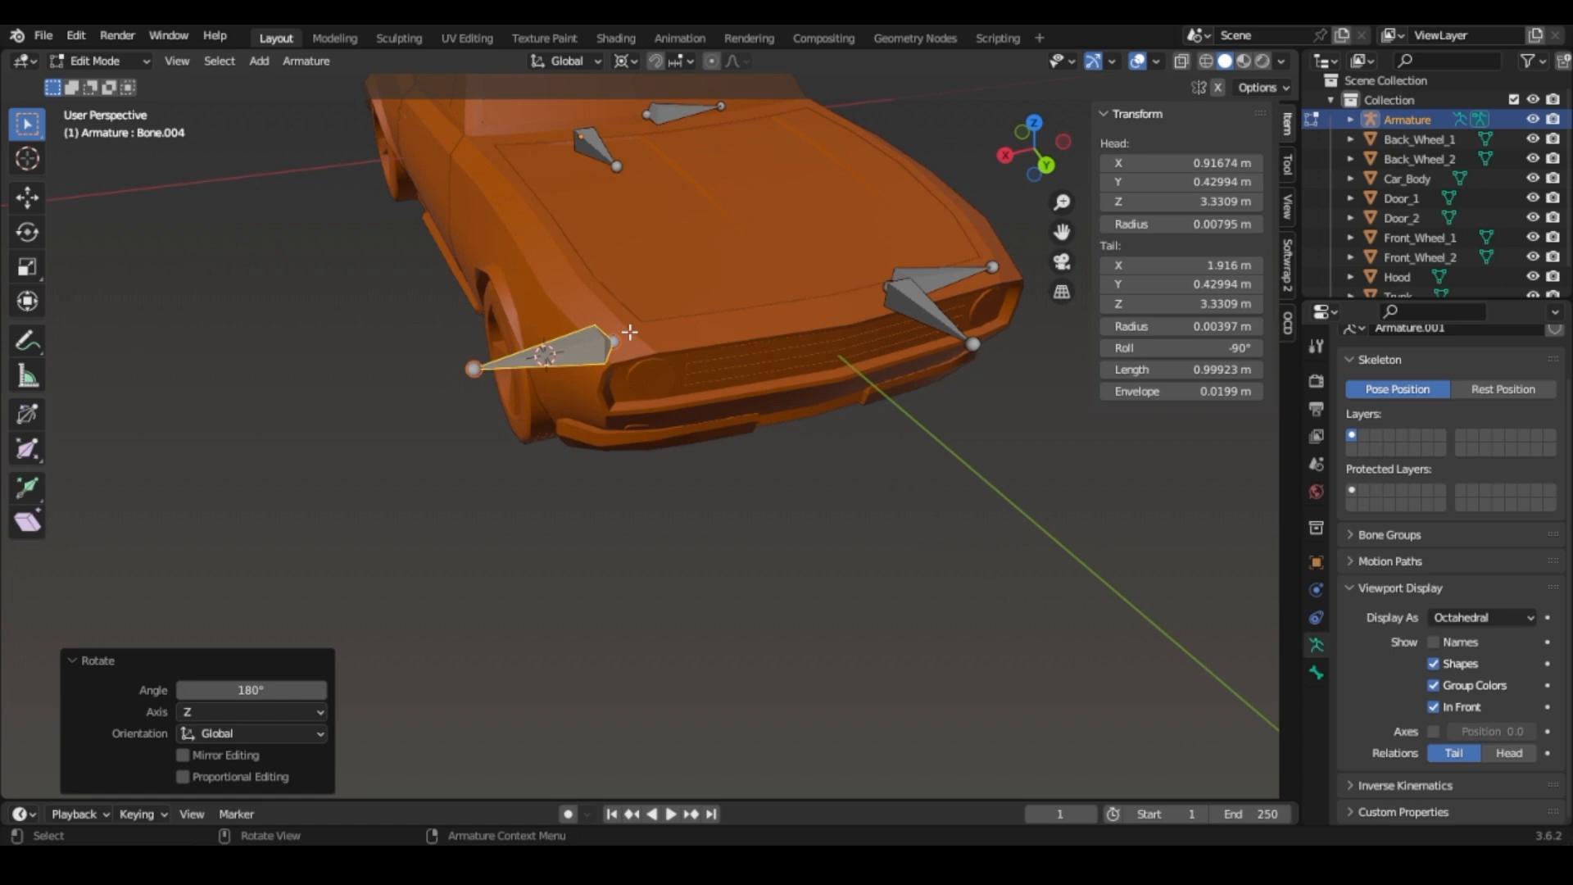
Duplicate the right front wheel bone in place and rotate the copy 90° about the Z axis.
{"action": "key", "text": "shift+d"}
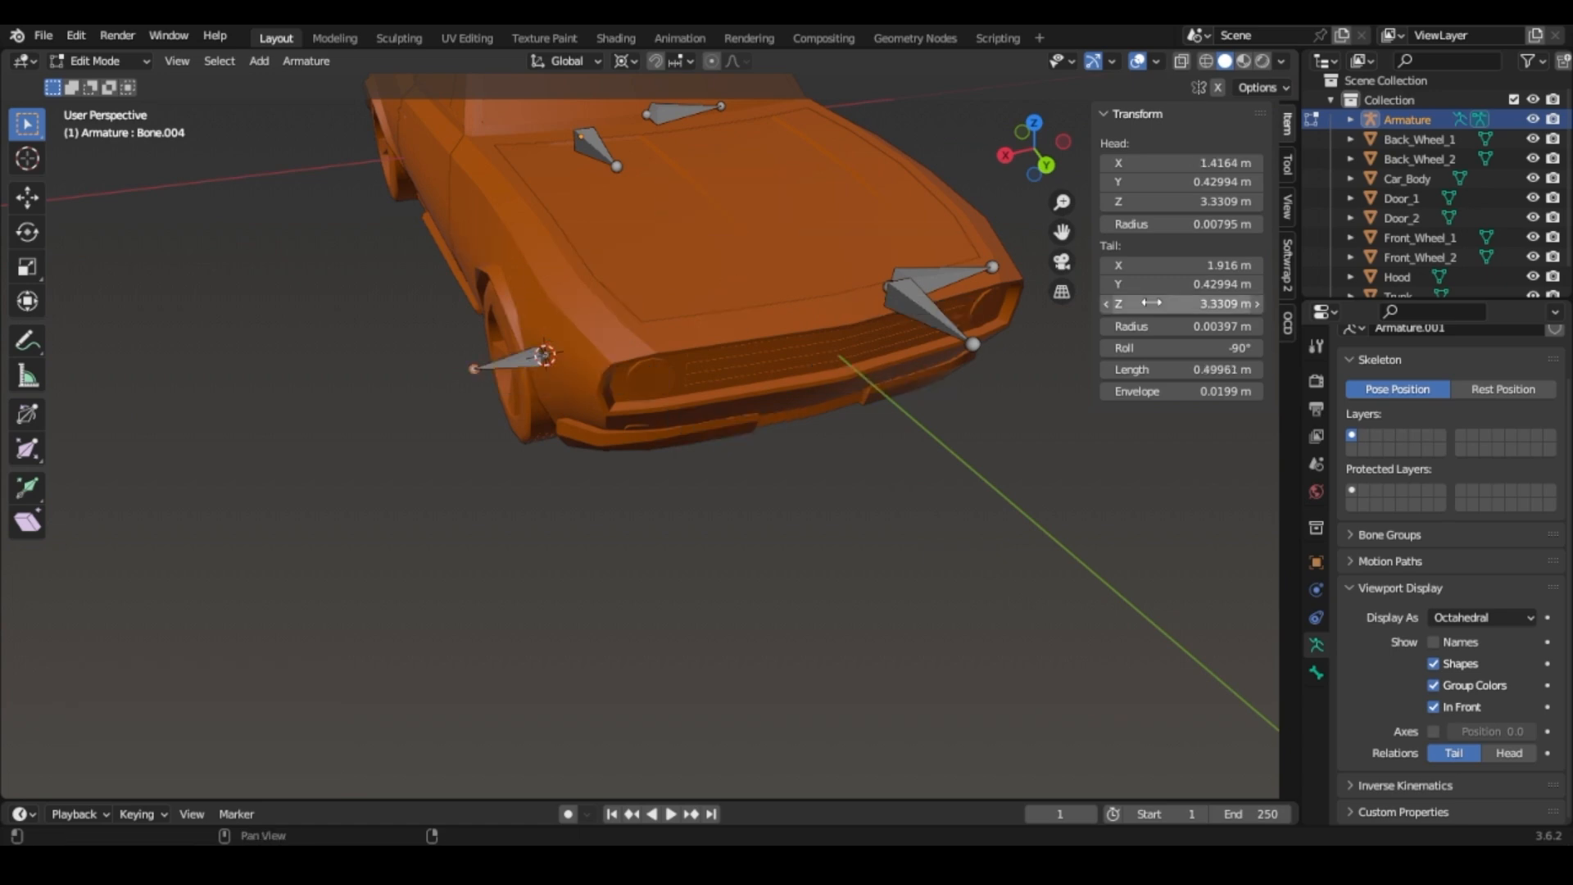
{"action": "right_click", "coordinate": [429, 415]}
{"action": "type", "text": "rz90"}
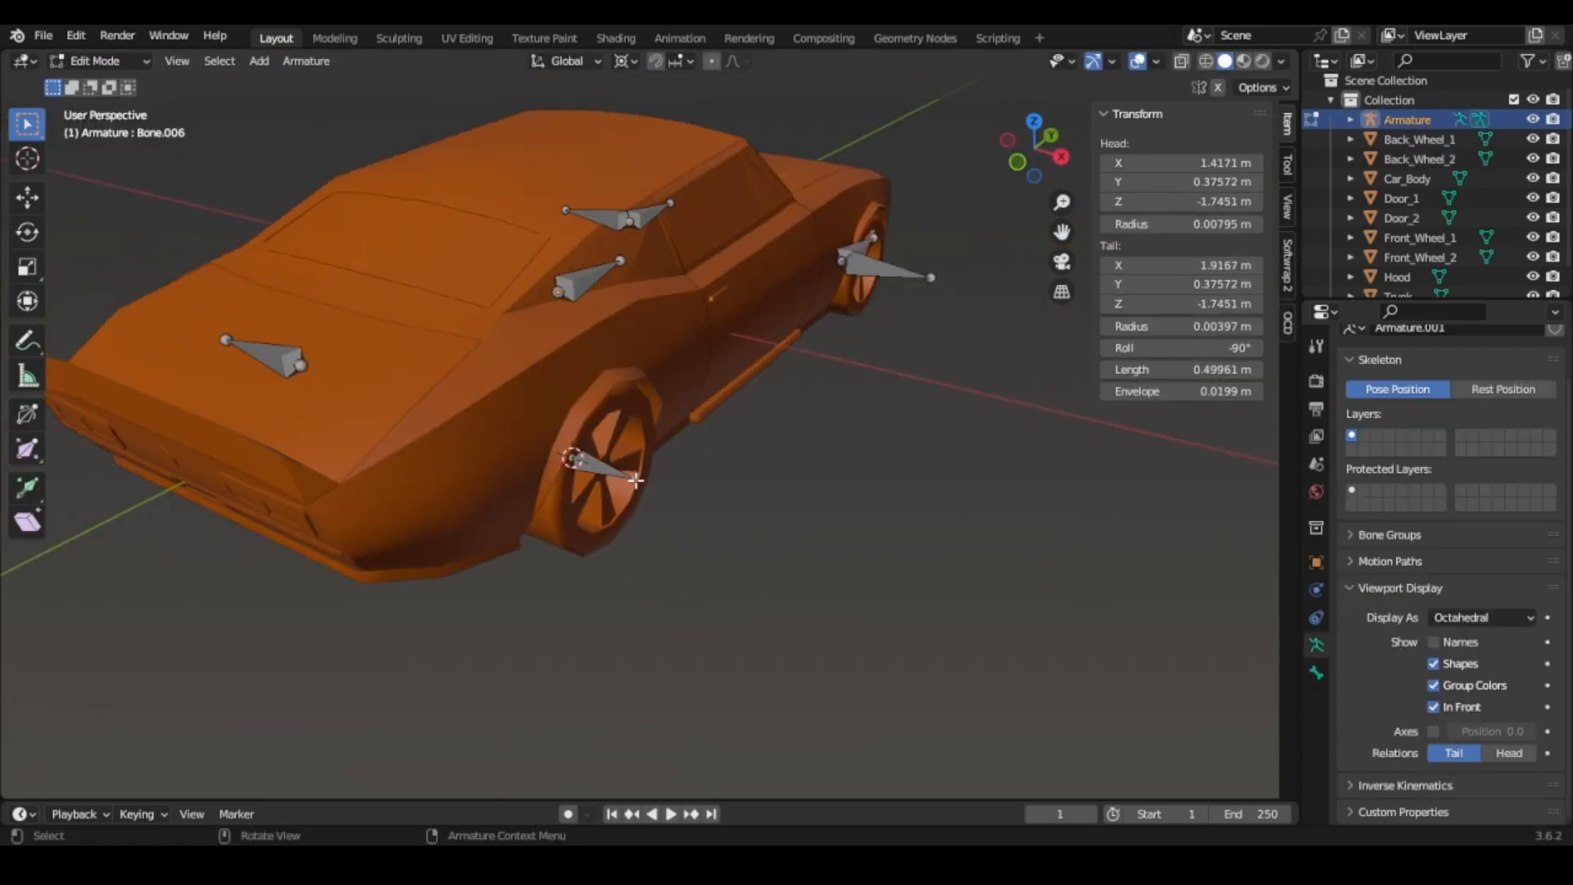
Set the right back wheel bone's tail X location to 2.4156 m and snap the 3D cursor to the world origin.
{"action": "left_click", "coordinate": [1118, 265]}
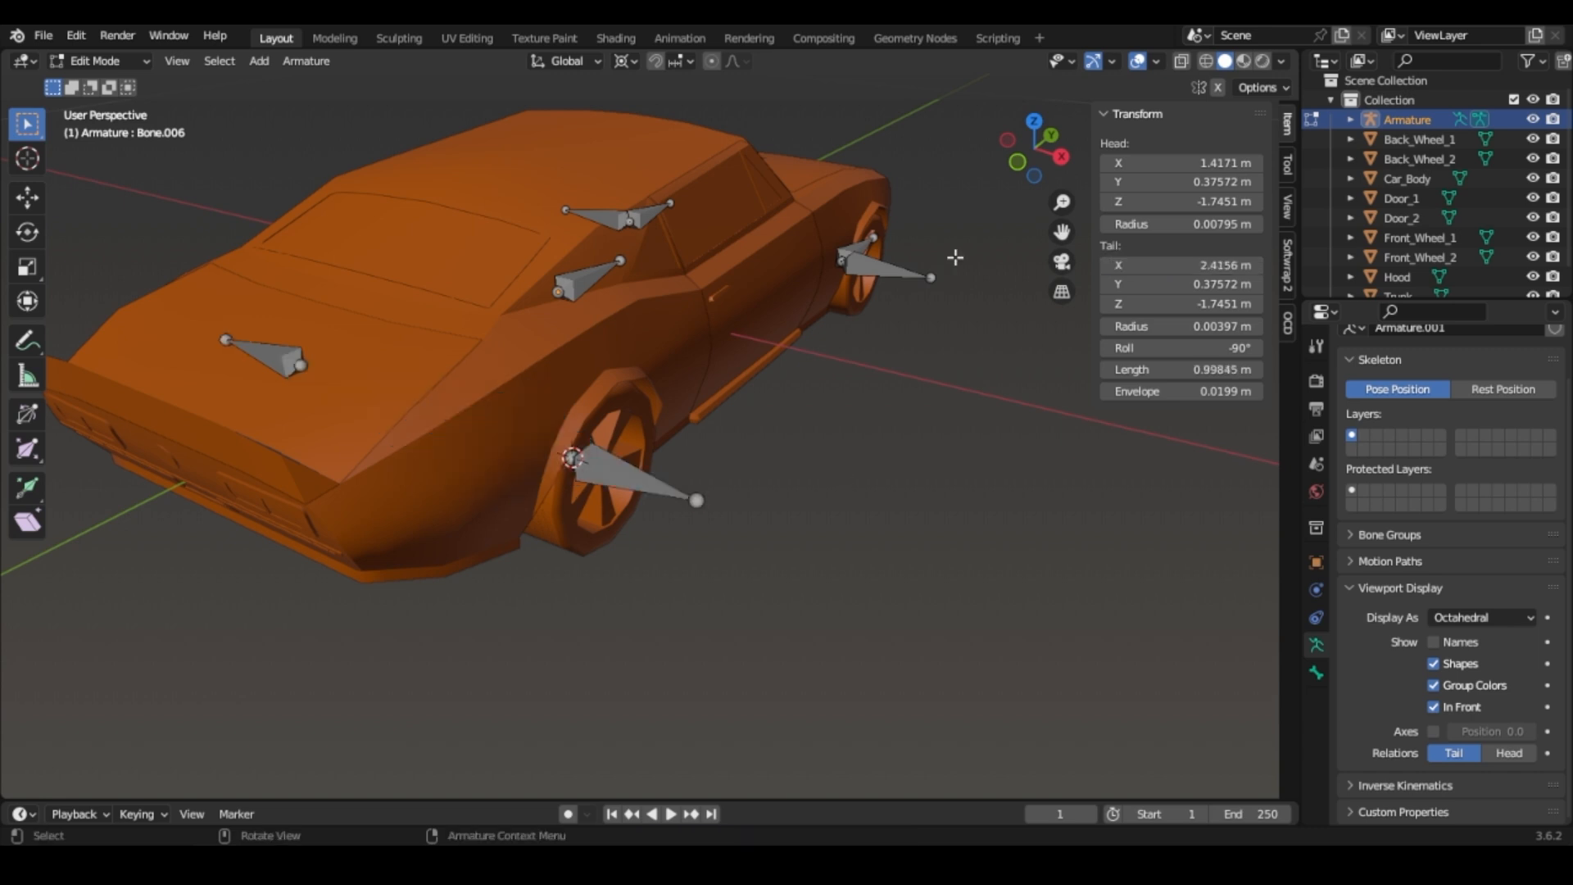
{"action": "key", "text": "shift+s"}
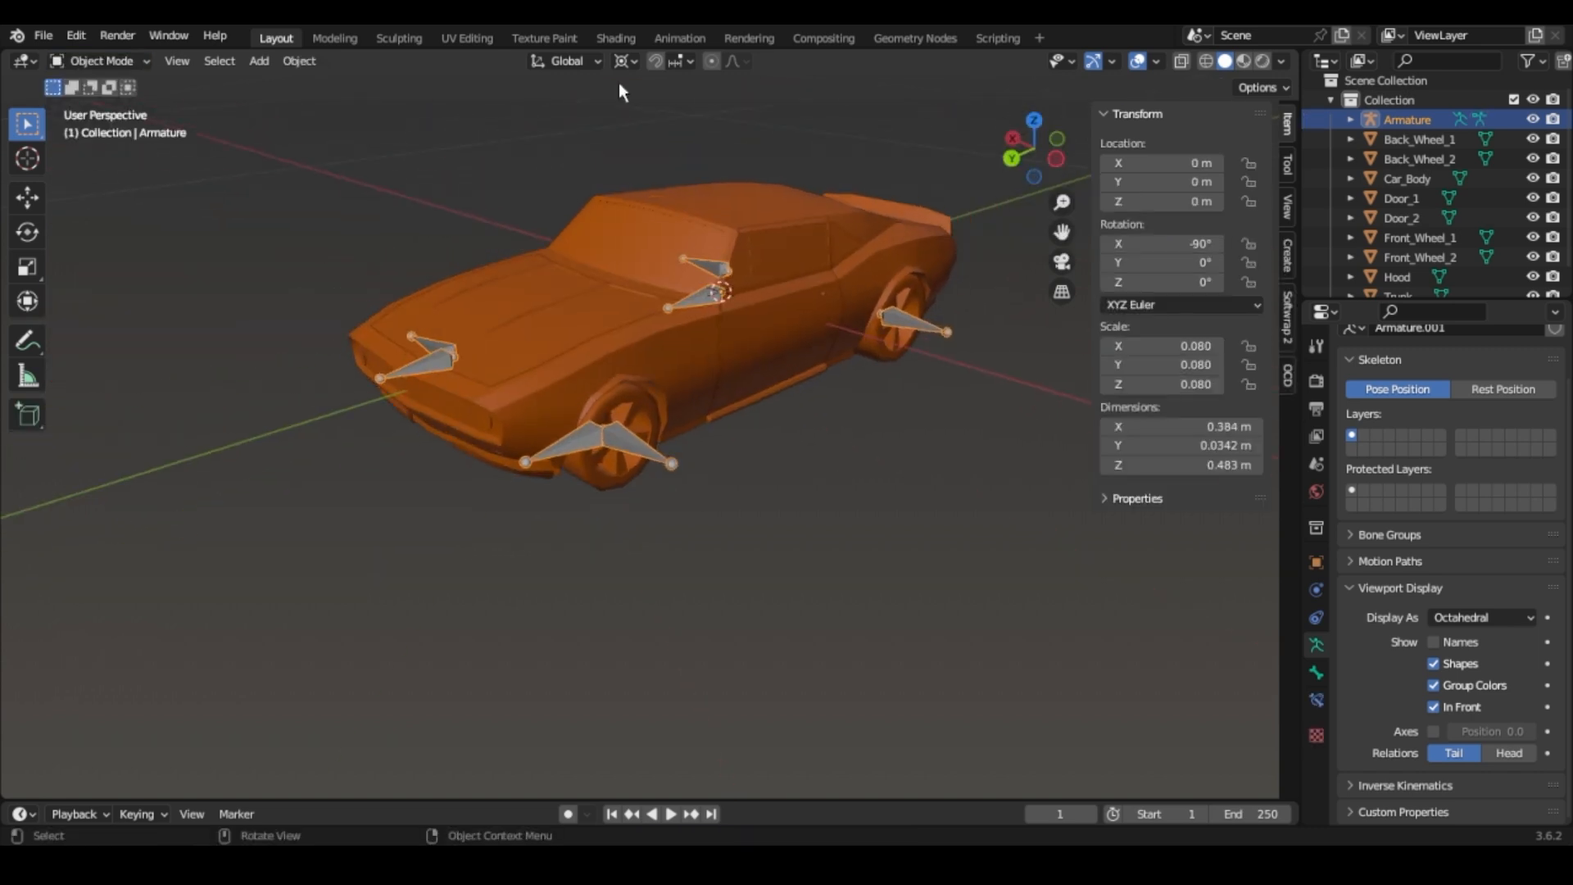
In Edit Mode and top view, duplicate the middle bone and move the copy along Y to just in front of the car.
{"action": "left_click", "coordinate": [98, 61]}
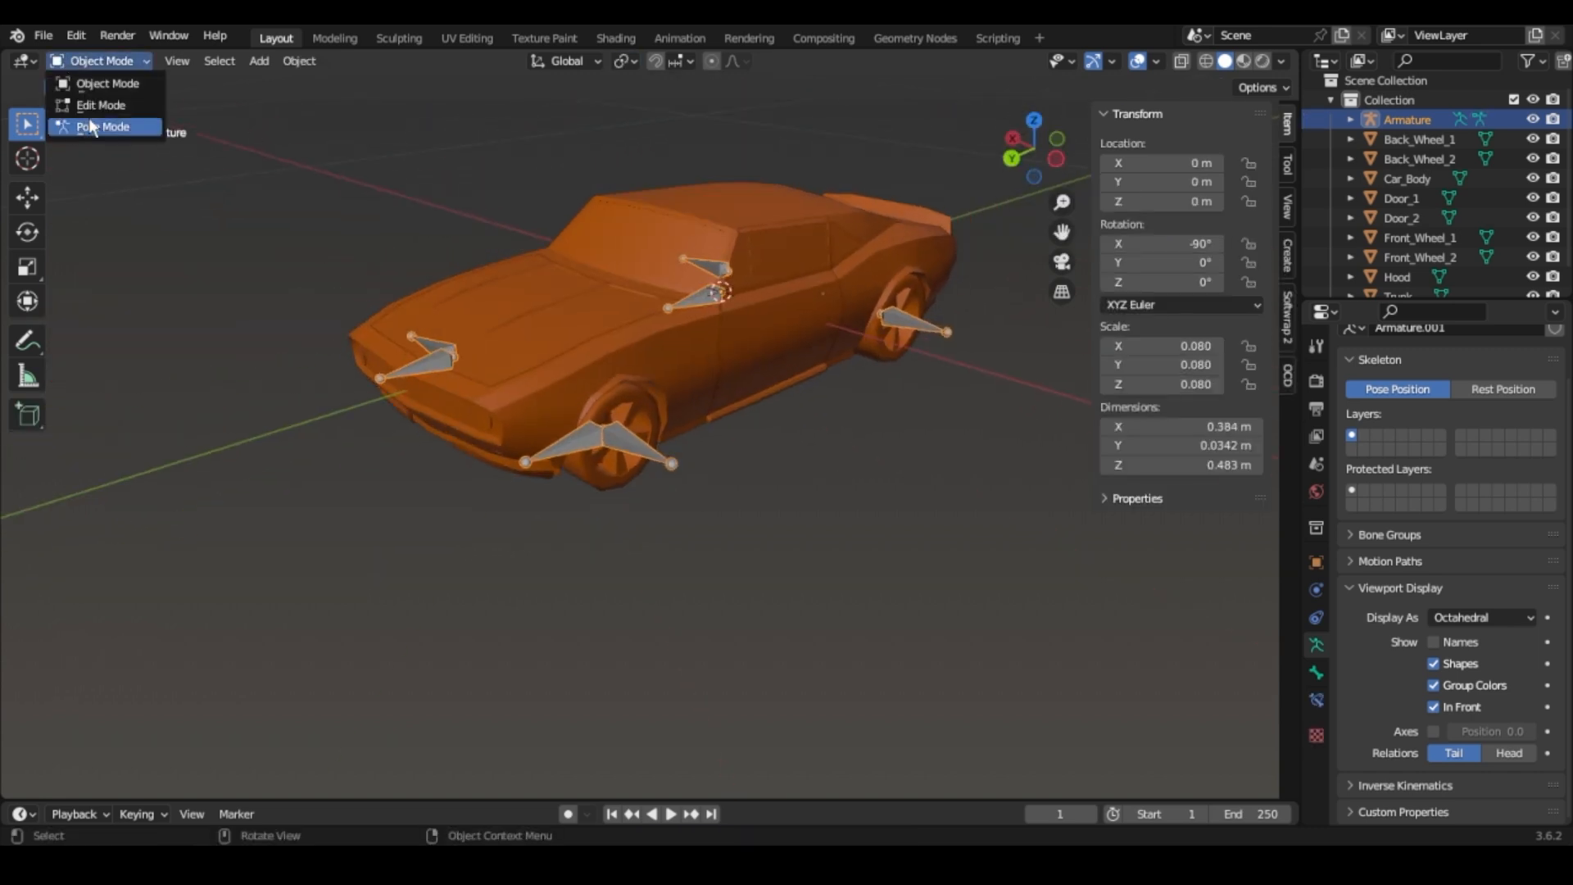
{"action": "left_click", "coordinate": [98, 101]}
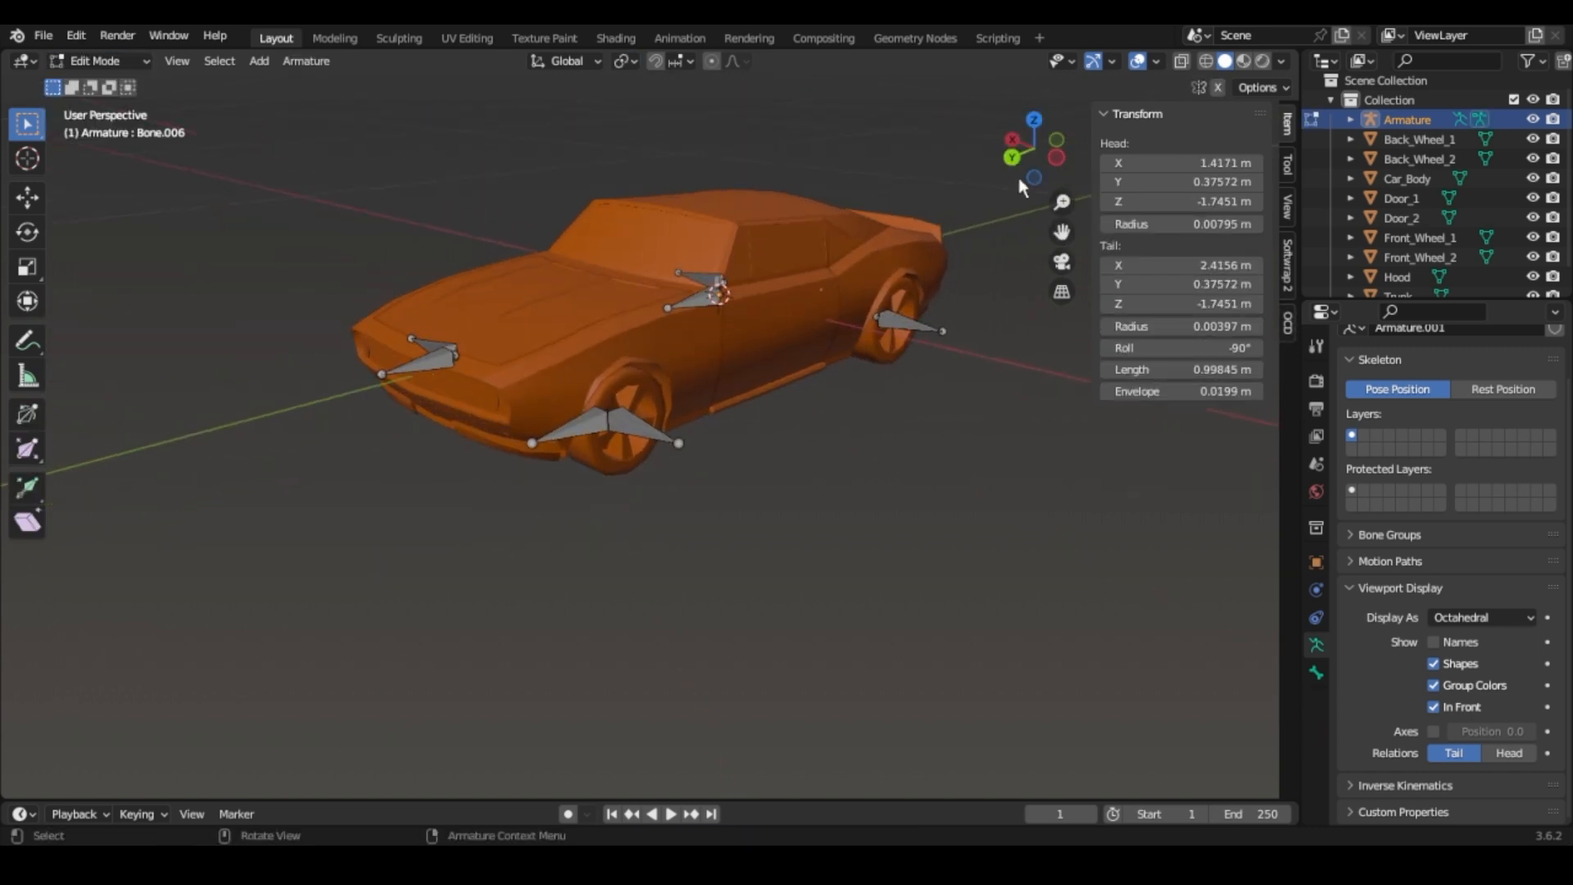
{"action": "left_click", "coordinate": [1034, 121]}
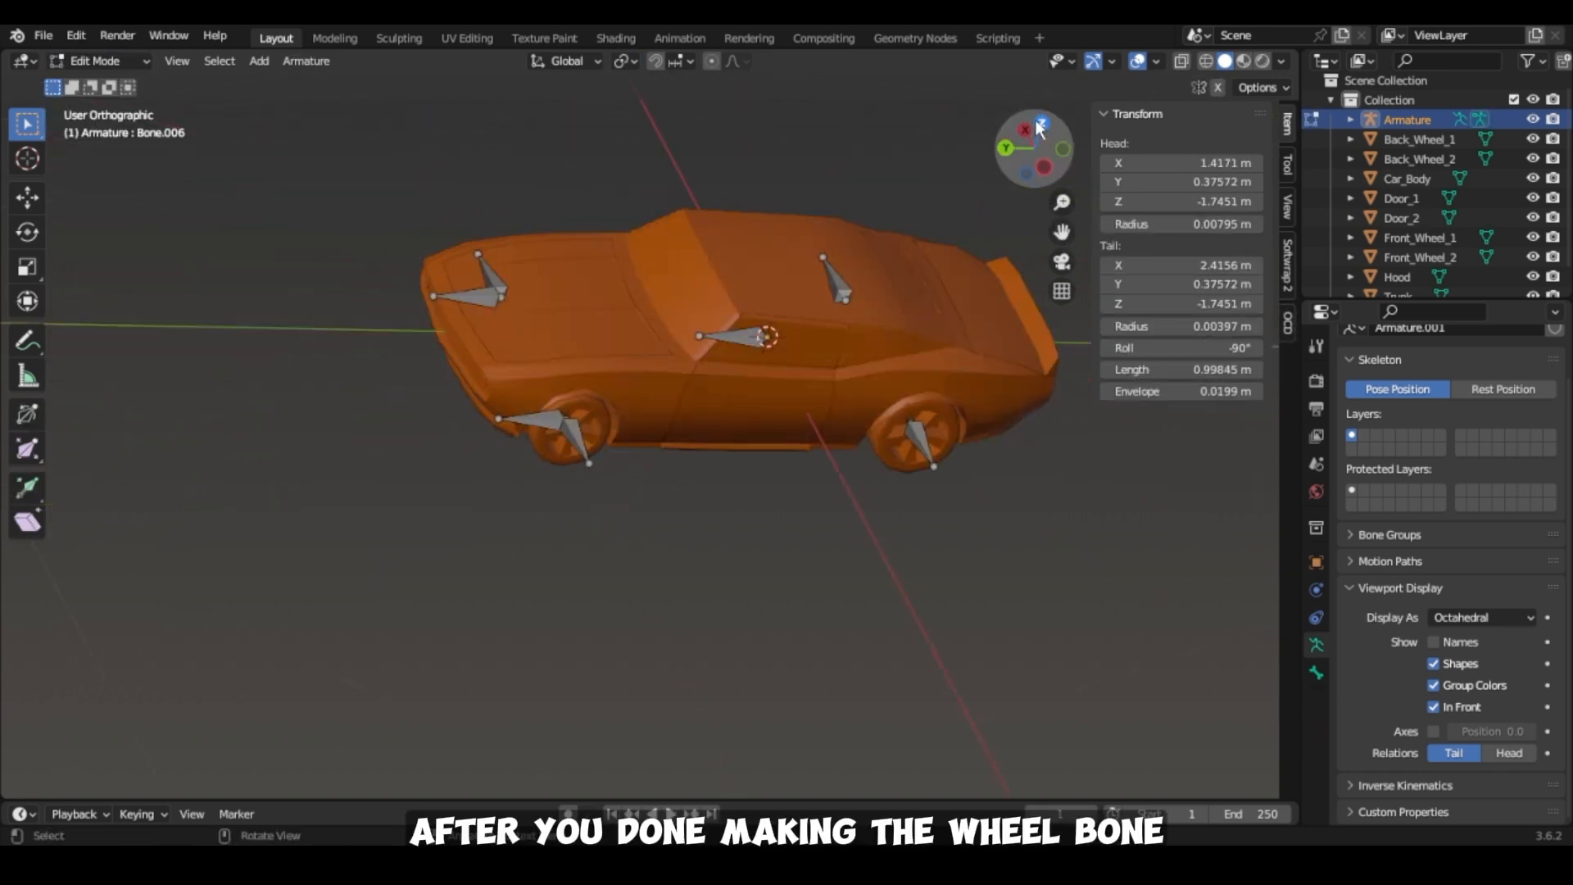
{"action": "left_click_drag", "start_coordinate": [1061, 232], "coordinate": [1074, 146]}
{"action": "left_click", "coordinate": [658, 392]}
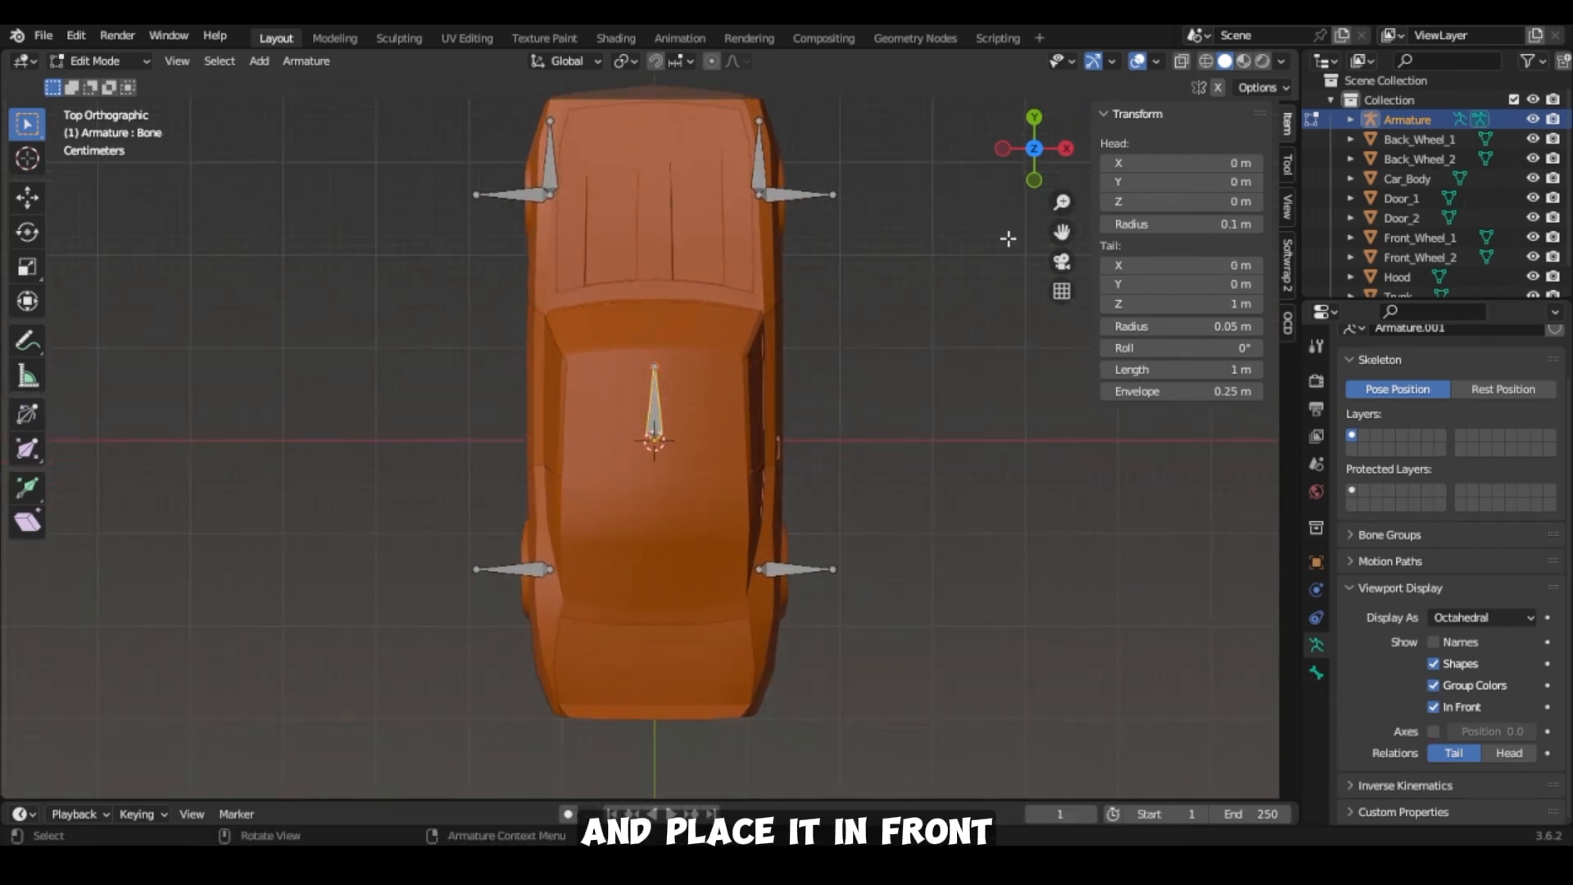
{"action": "left_click_drag", "start_coordinate": [1071, 246], "coordinate": [1073, 266]}
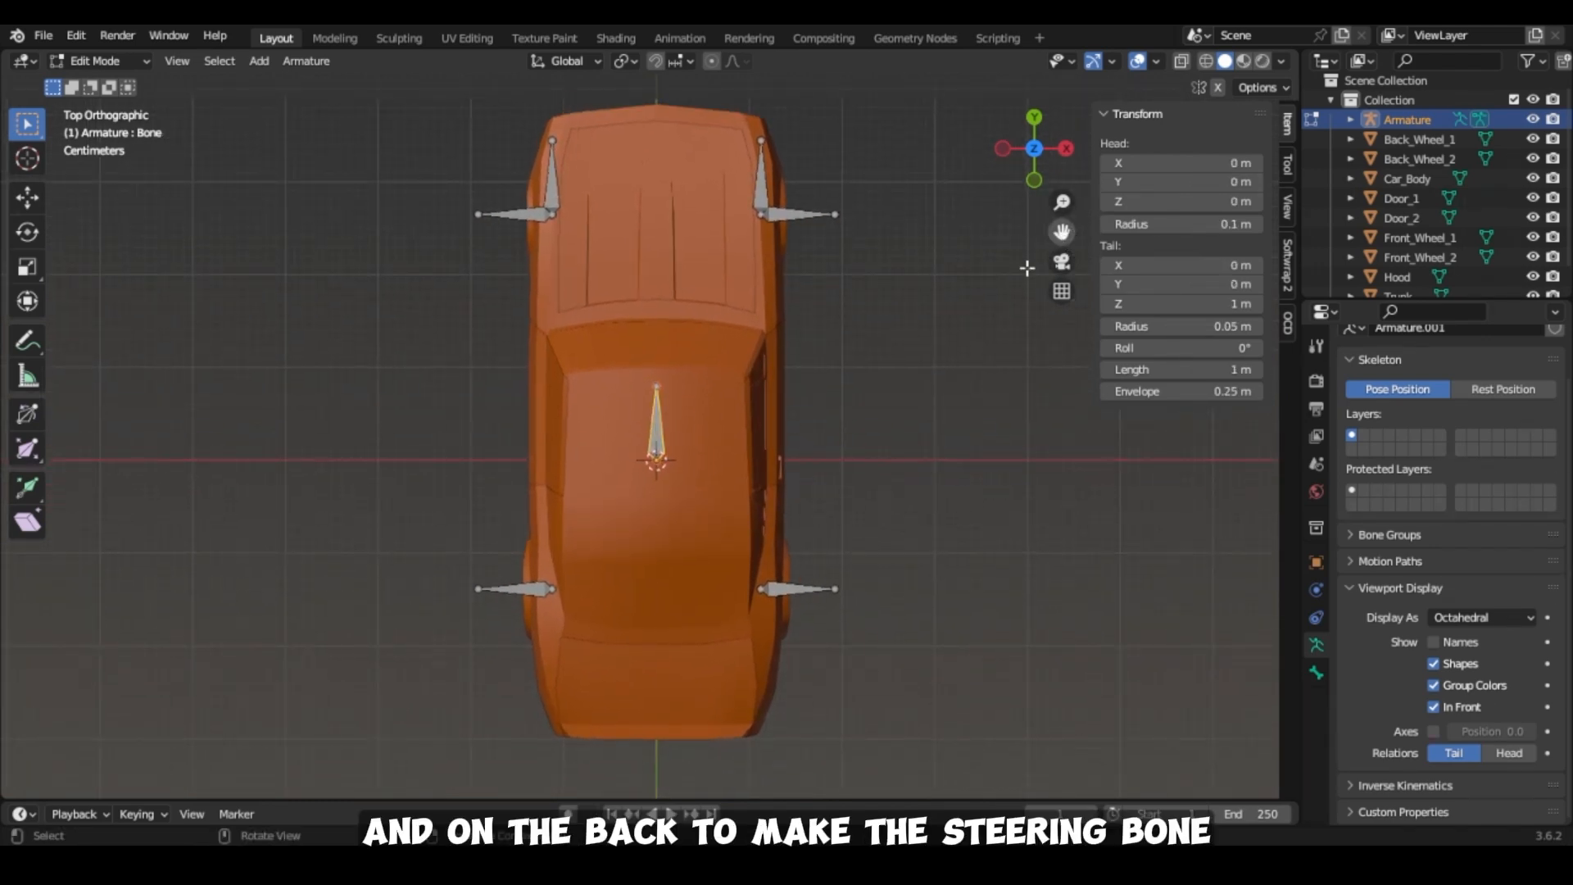
{"action": "key", "text": "shift+d"}
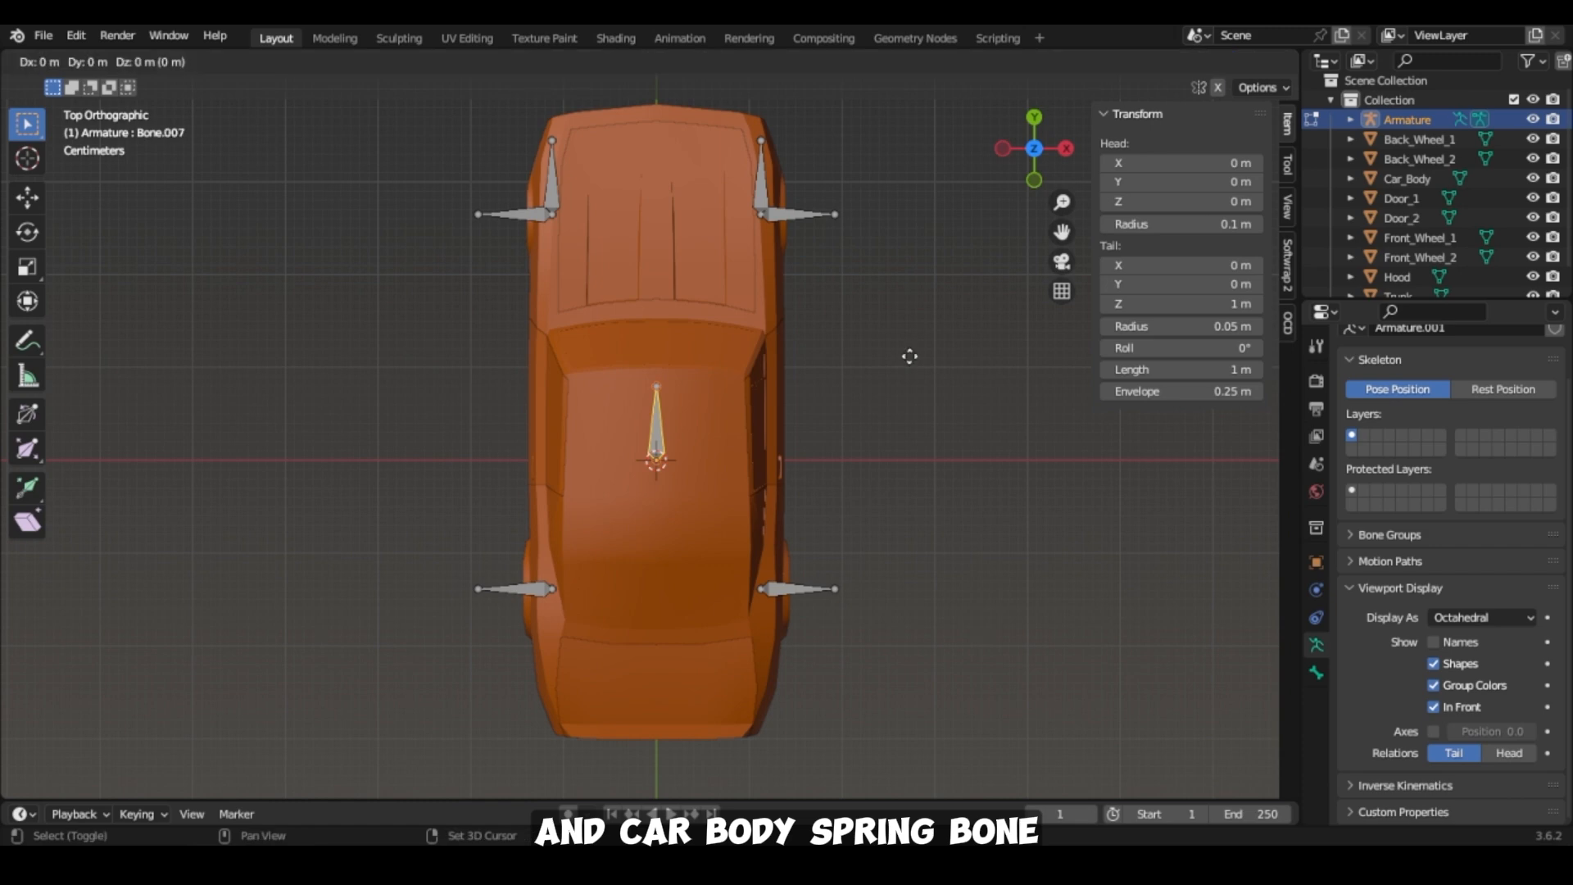
{"action": "left_click", "coordinate": [910, 356]}
{"action": "scroll", "coordinate": [909, 356], "scroll_direction": "down", "scroll_amount": 2}
{"action": "key", "text": "g"}
{"action": "key", "text": "y"}
{"action": "left_click", "coordinate": [868, 82]}
Duplicate the middle bone again and move this copy along Y to the rear of the car.
{"action": "left_click", "coordinate": [656, 431]}
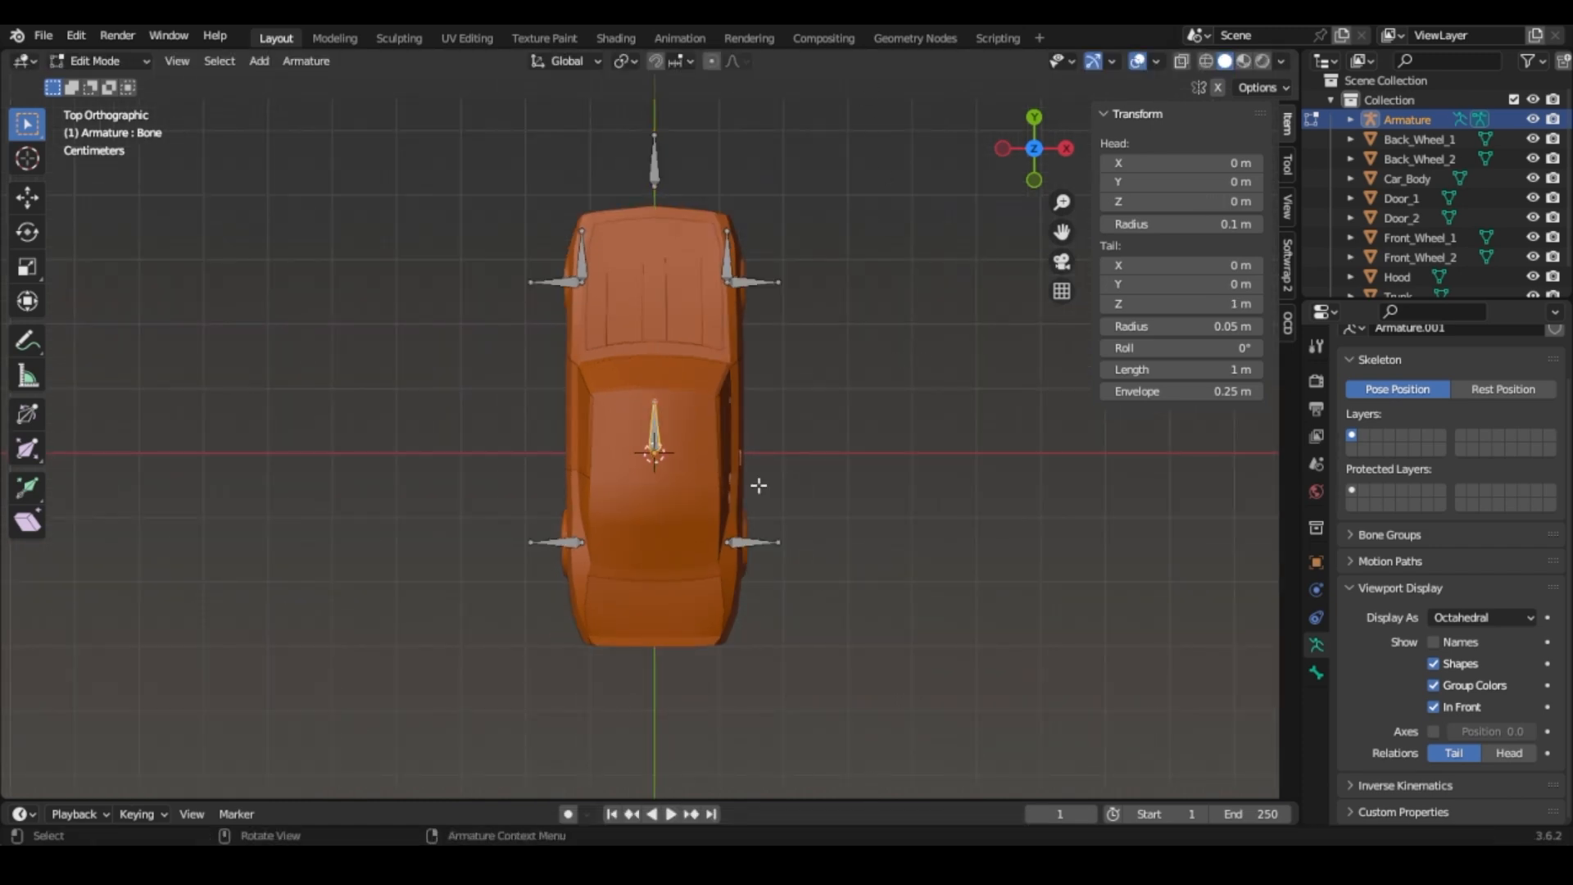
{"action": "key", "text": "shift+d"}
{"action": "key", "text": "y"}
{"action": "left_click", "coordinate": [797, 772]}
{"action": "left_click", "coordinate": [952, 691]}
Return to Object Mode and apply the armature's scale and rotation.
{"action": "left_click_drag", "start_coordinate": [1065, 156], "coordinate": [1007, 147]}
{"action": "scroll", "coordinate": [920, 244], "scroll_direction": "up", "scroll_amount": 1}
{"action": "left_click_drag", "start_coordinate": [1063, 232], "coordinate": [1071, 253]}
{"action": "key", "text": "Tab"}
{"action": "key", "text": "ctrl+a"}
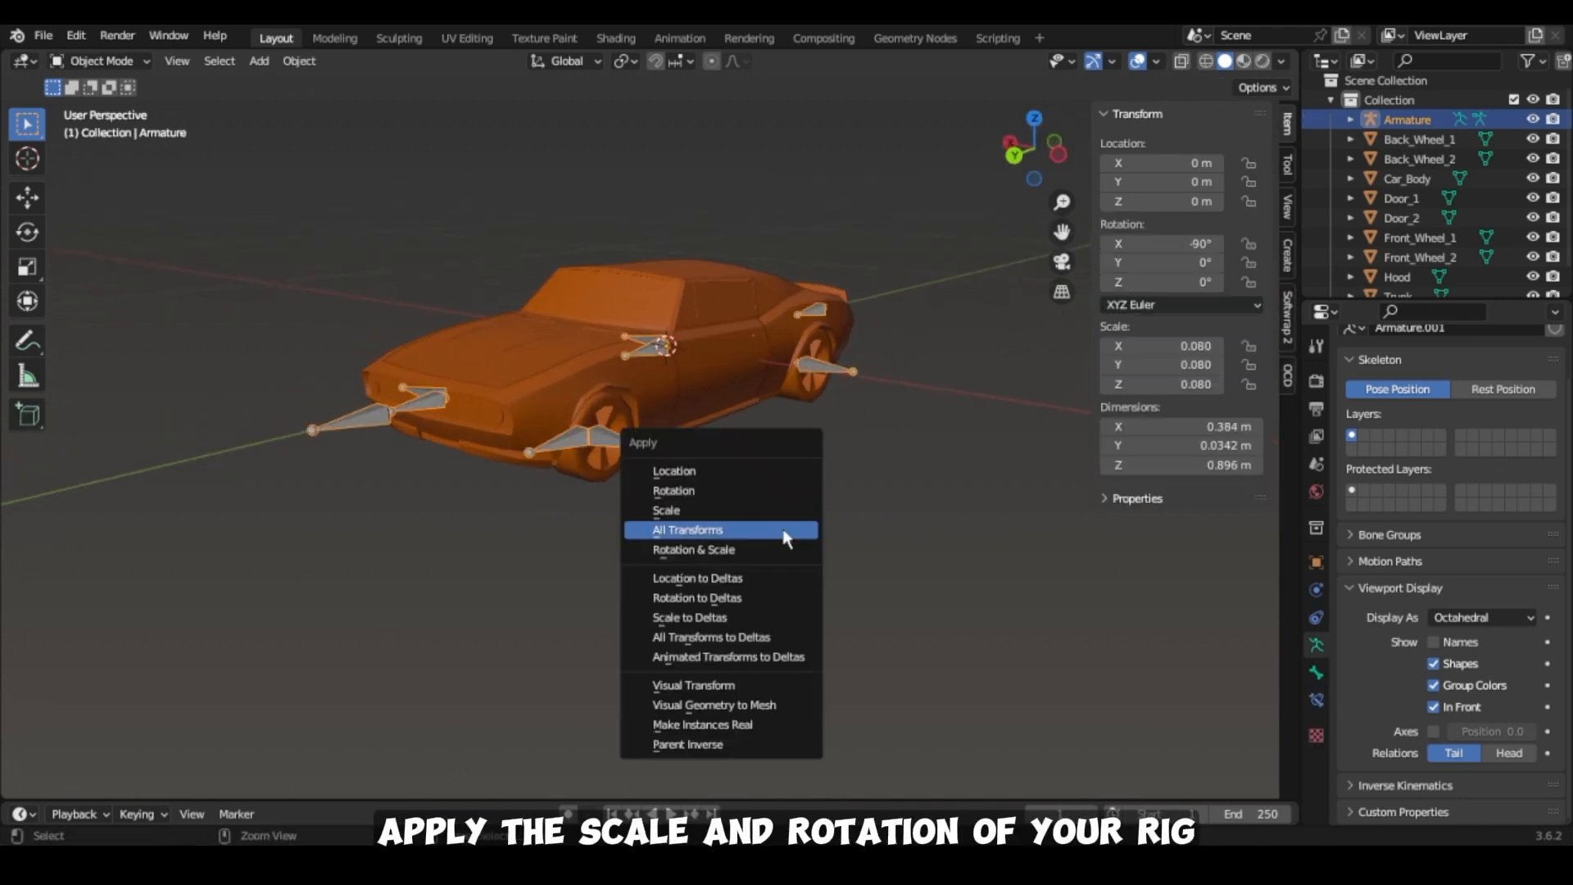
{"action": "key", "text": "Up"}
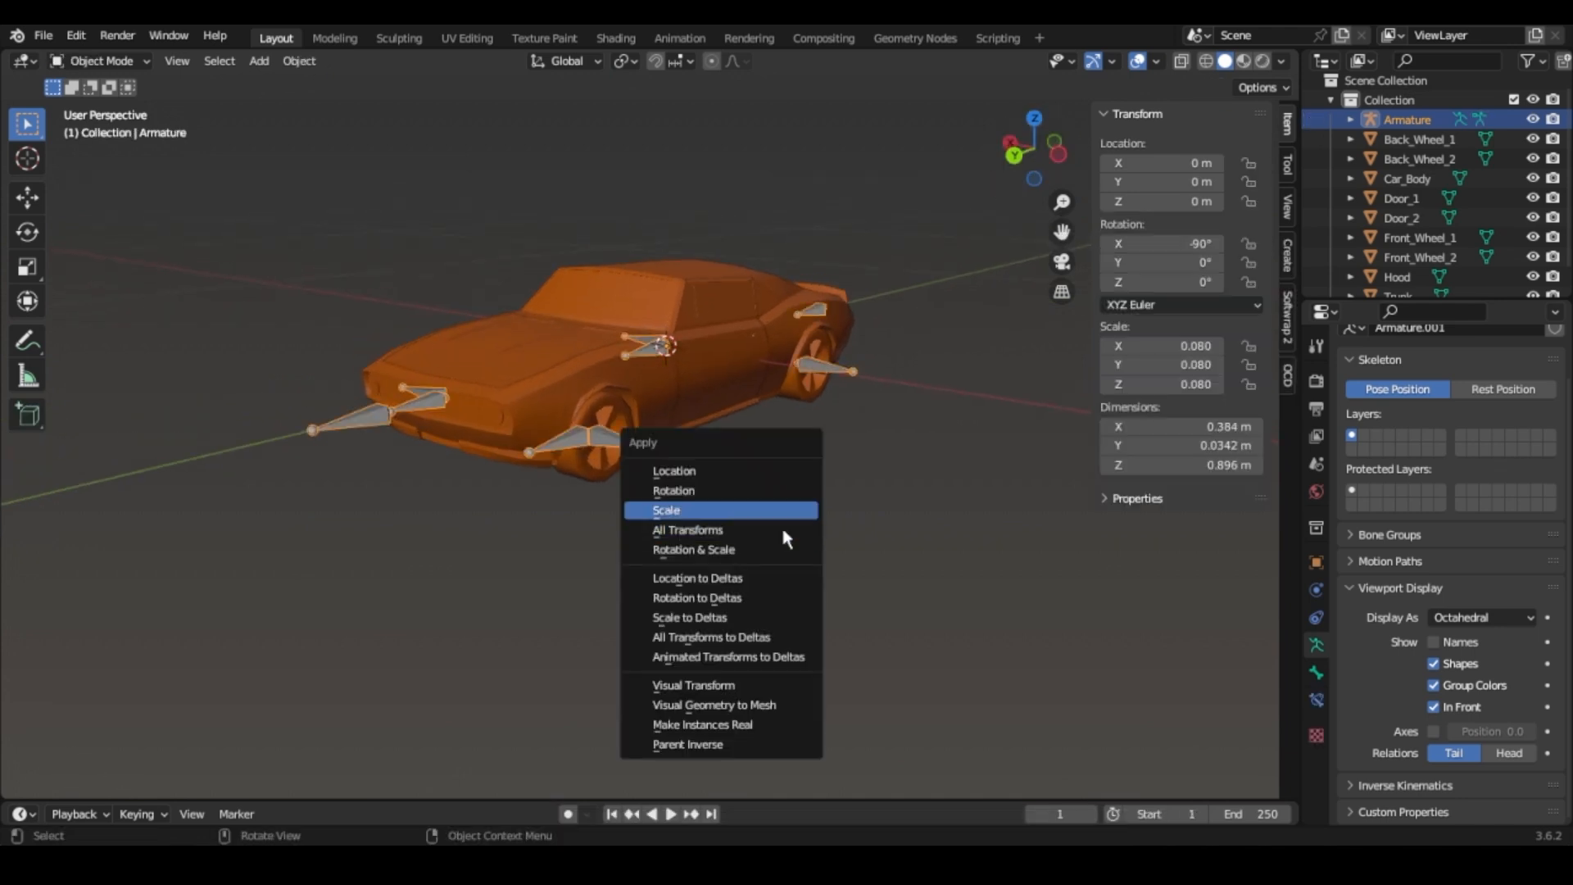
{"action": "key", "text": "Return"}
{"action": "key", "text": "ctrl+a"}
{"action": "key", "text": "Up"}
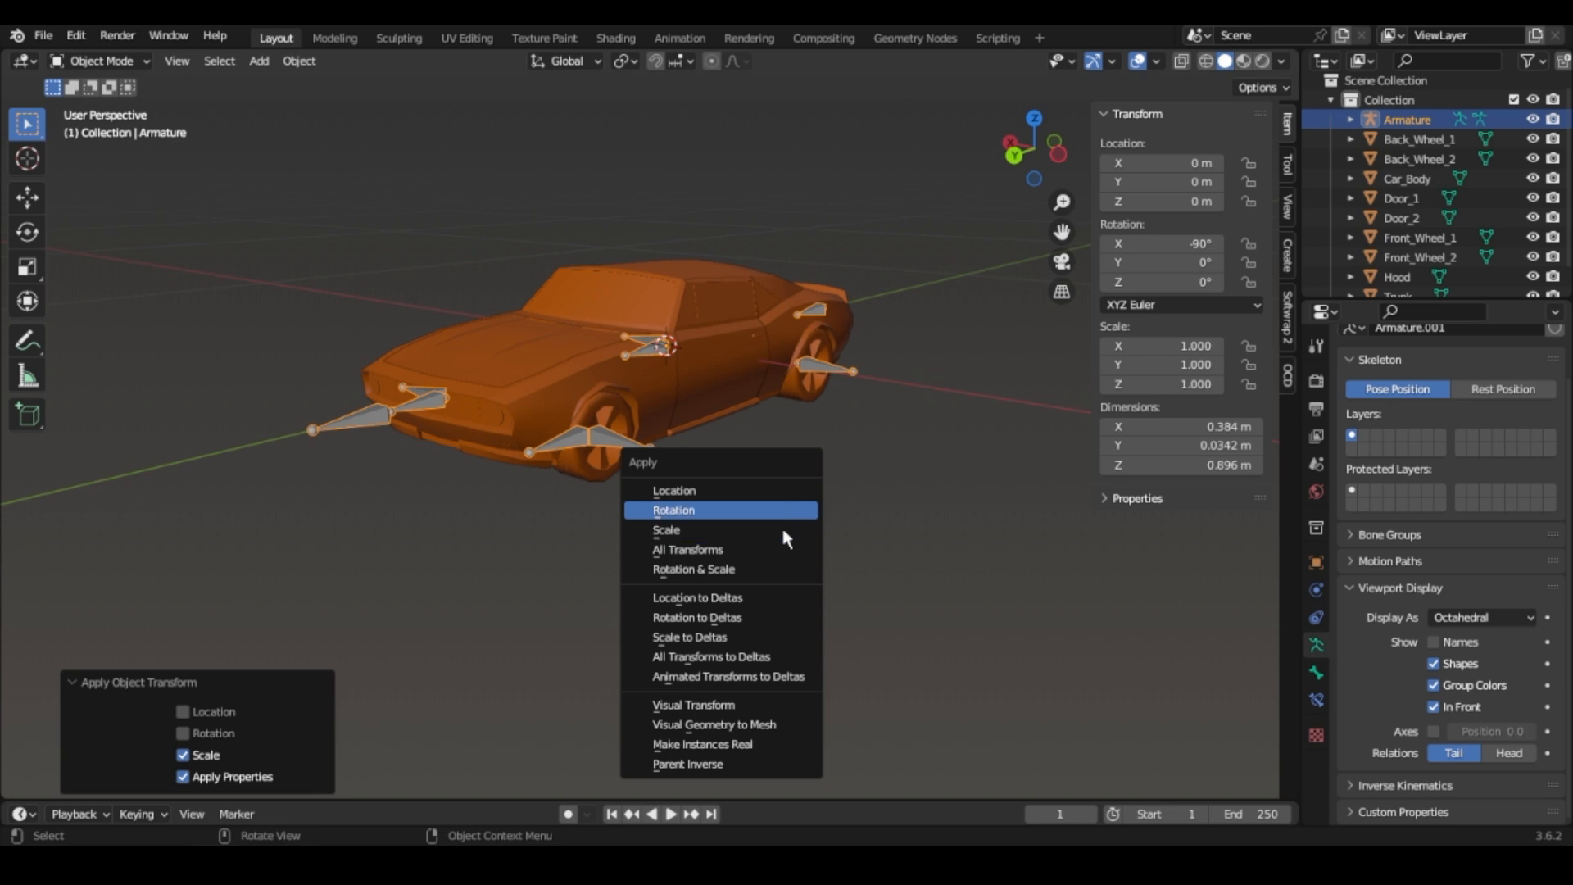
{"action": "key", "text": "Return"}
Rename the armature object to Car_rig.
{"action": "double_click", "coordinate": [1410, 115]}
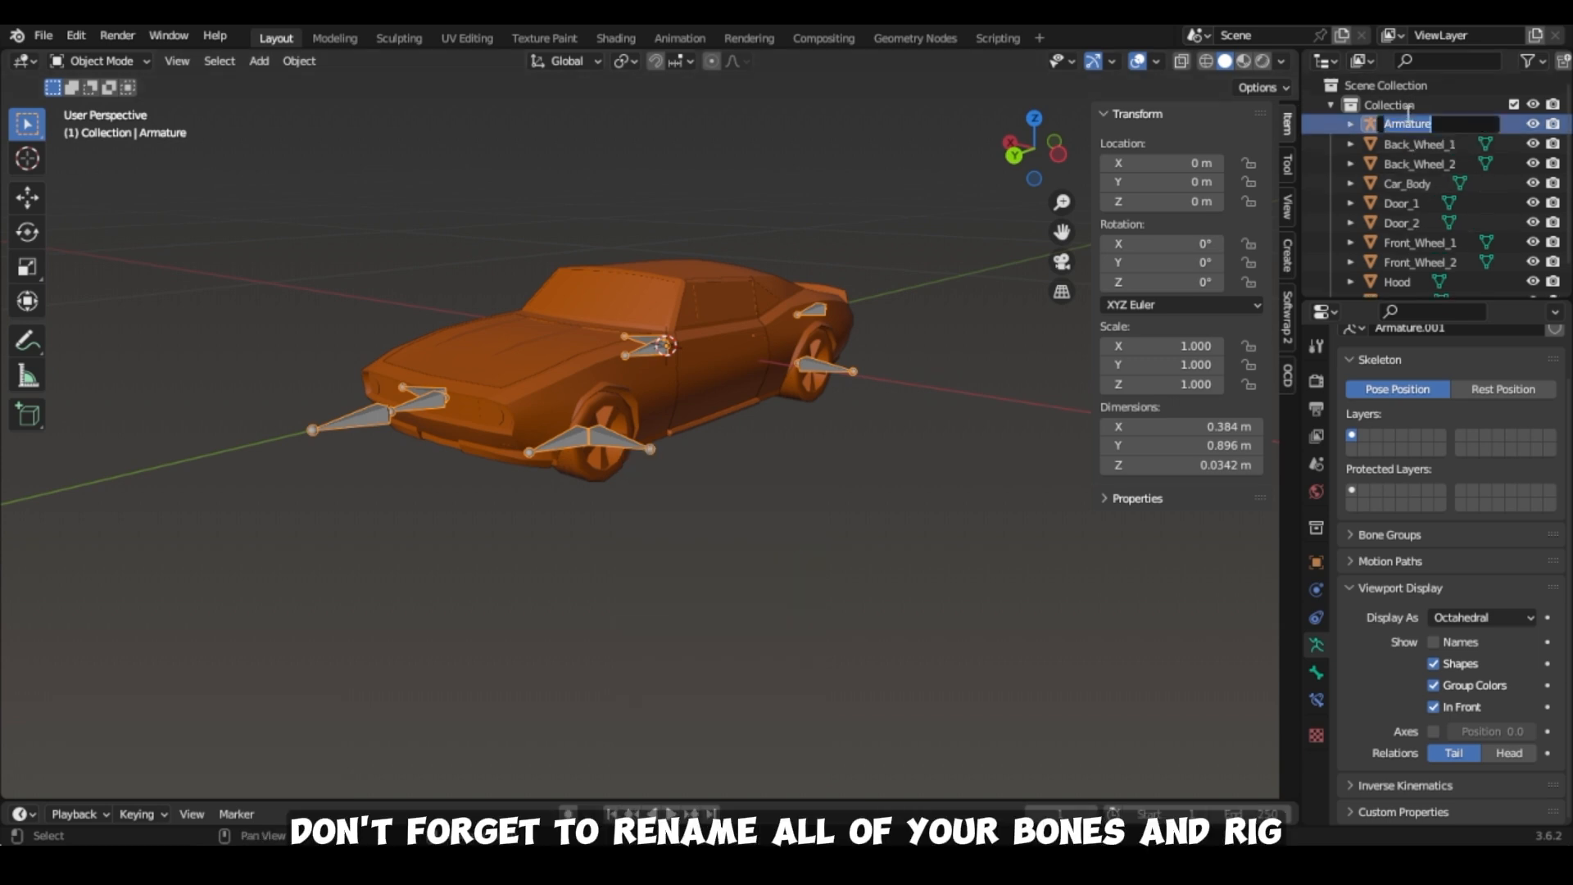
{"action": "type", "text": "Car_rig"}
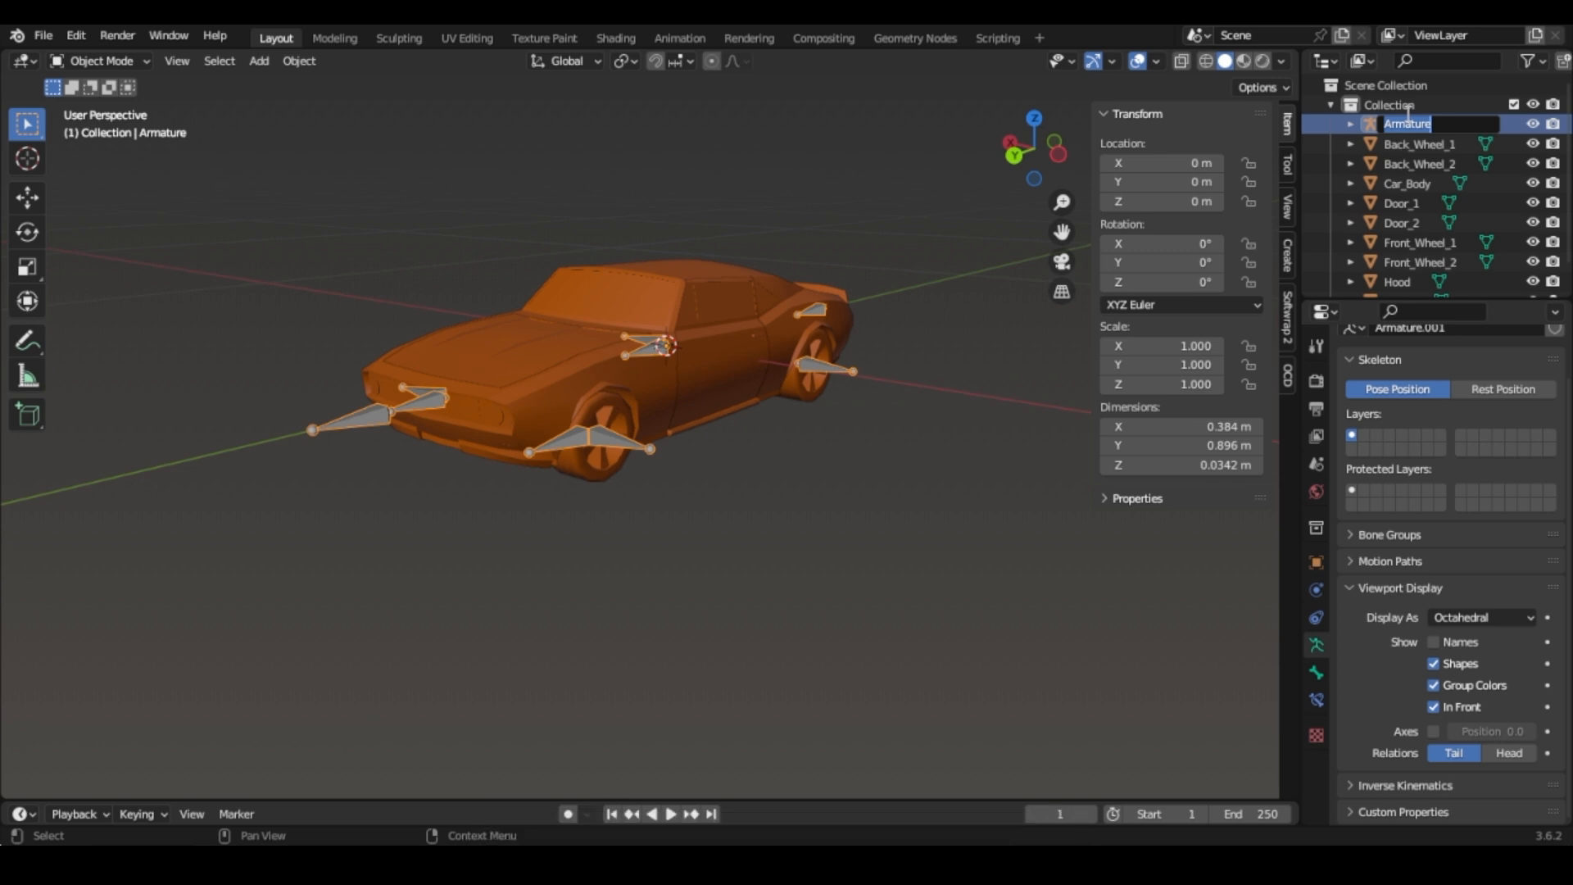
{"action": "key", "text": "Return"}
Expand the rig's pose bones and rename the middle bone, Bone, to Root_bone.
{"action": "left_click", "coordinate": [1411, 158]}
{"action": "left_click", "coordinate": [1370, 159]}
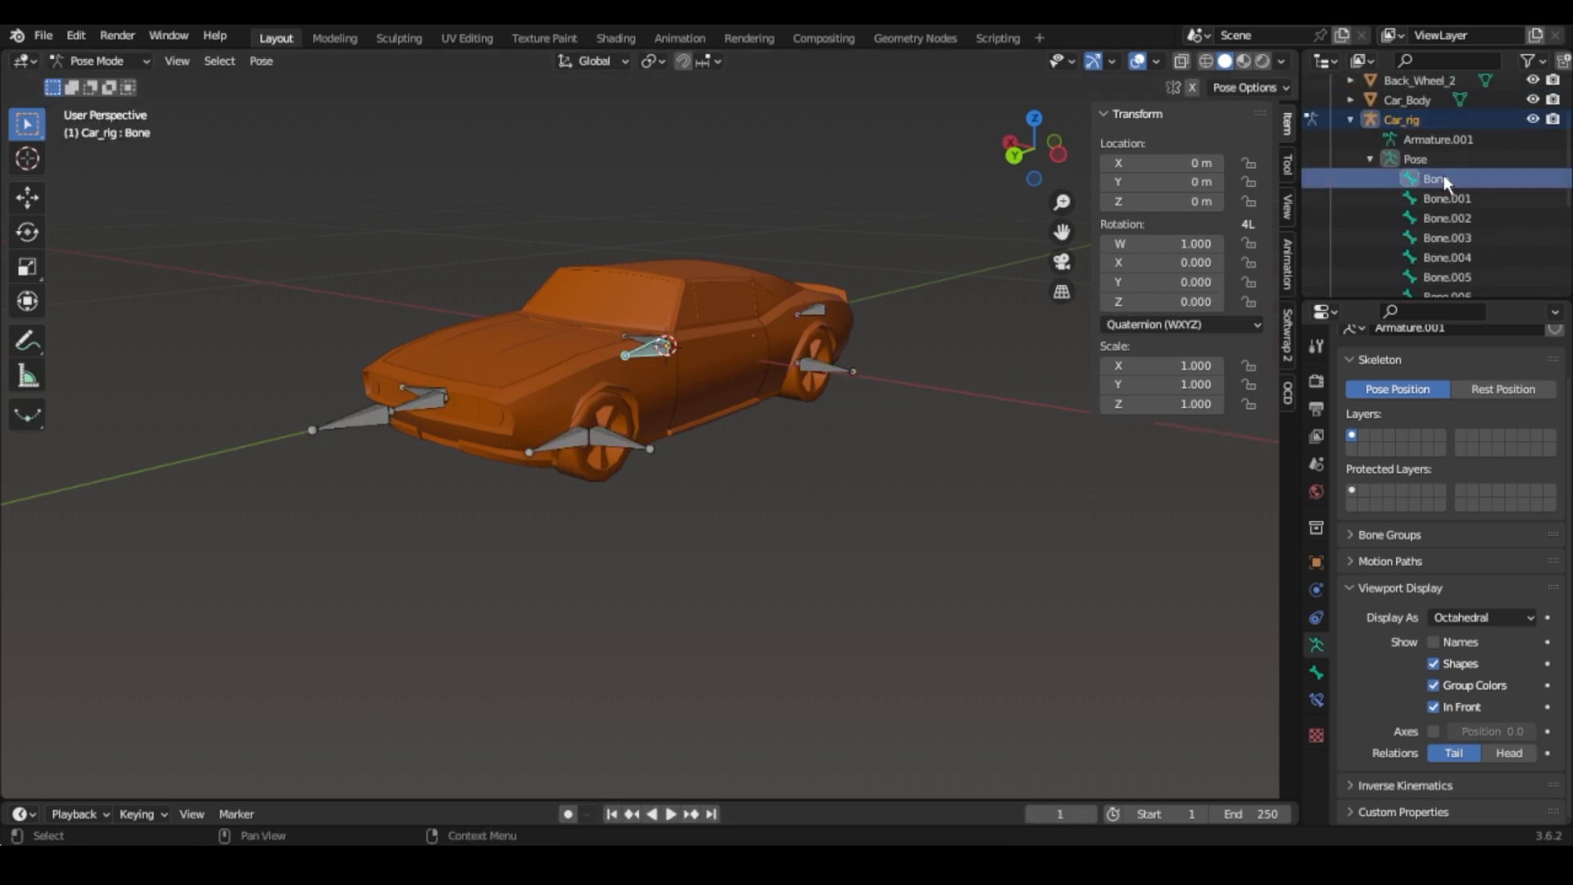
{"action": "double_click", "coordinate": [1444, 179]}
{"action": "type", "text": "Root-bone"}
{"action": "key", "text": "Return"}
{"action": "double_click", "coordinate": [1446, 176]}
{"action": "left_click", "coordinate": [1451, 176]}
{"action": "key", "text": "BackSpace"}
{"action": "type", "text": "_"}
Rename Bone.001, the sideways left front wheel bone, to FWL_bone.
{"action": "double_click", "coordinate": [1444, 196]}
{"action": "scroll", "coordinate": [1444, 196], "scroll_direction": "down", "scroll_amount": 1}
{"action": "type", "text": "FW"}
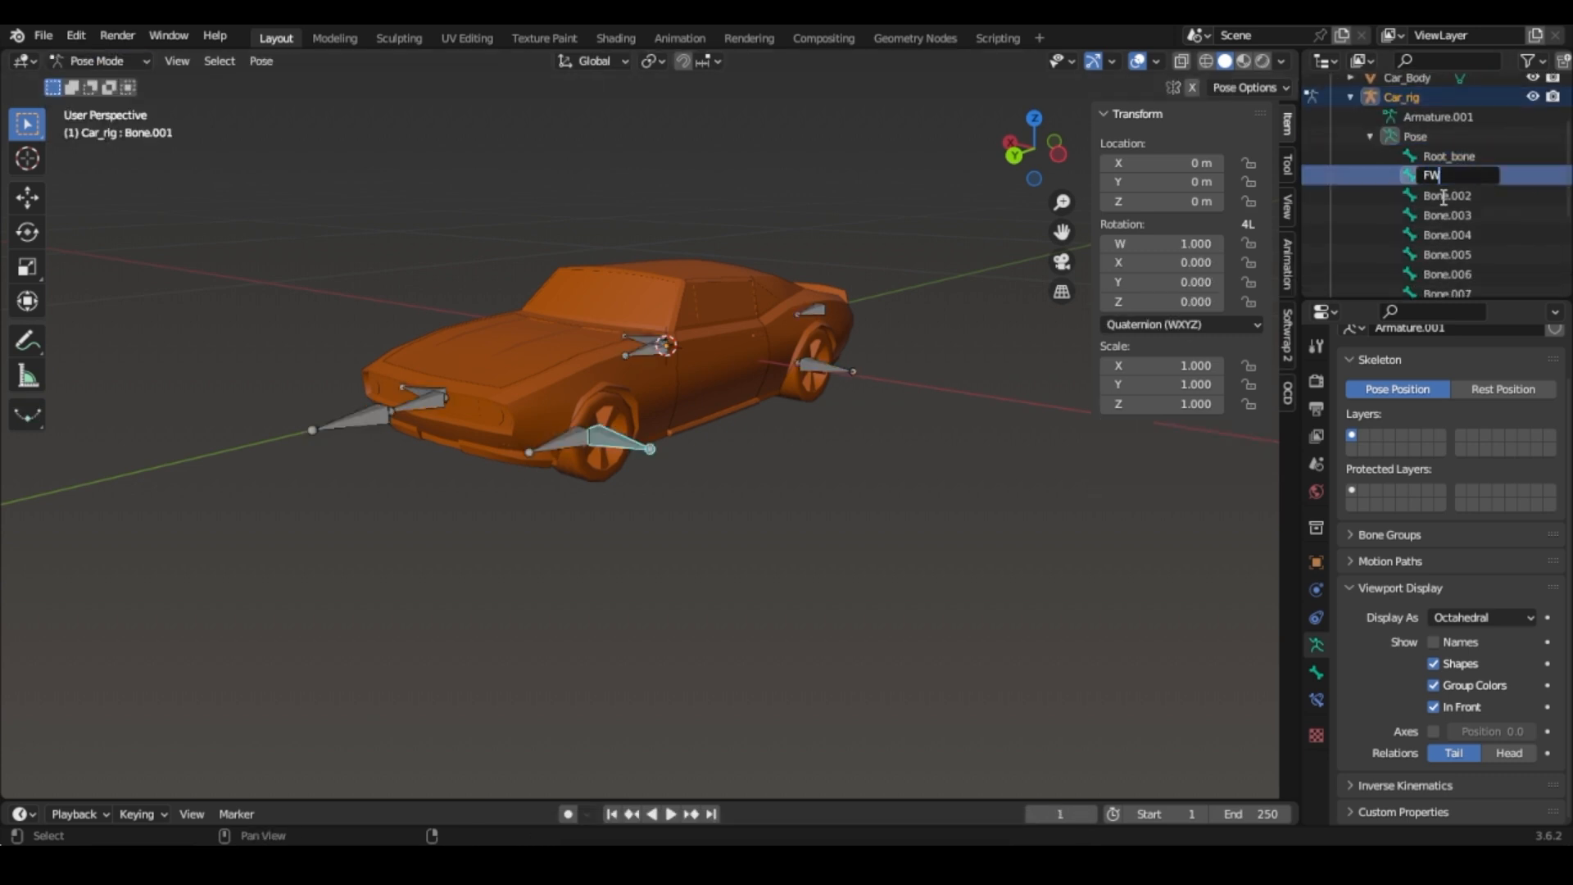
{"action": "type", "text": "L_bone"}
{"action": "key", "text": "Return"}
Rename Bone.002, the forward-pointing left front wheel bone, to FWLS_bone.
{"action": "double_click", "coordinate": [1444, 196]}
{"action": "scroll", "coordinate": [1444, 197], "scroll_direction": "down", "scroll_amount": 1}
{"action": "type", "text": "FWLS"}
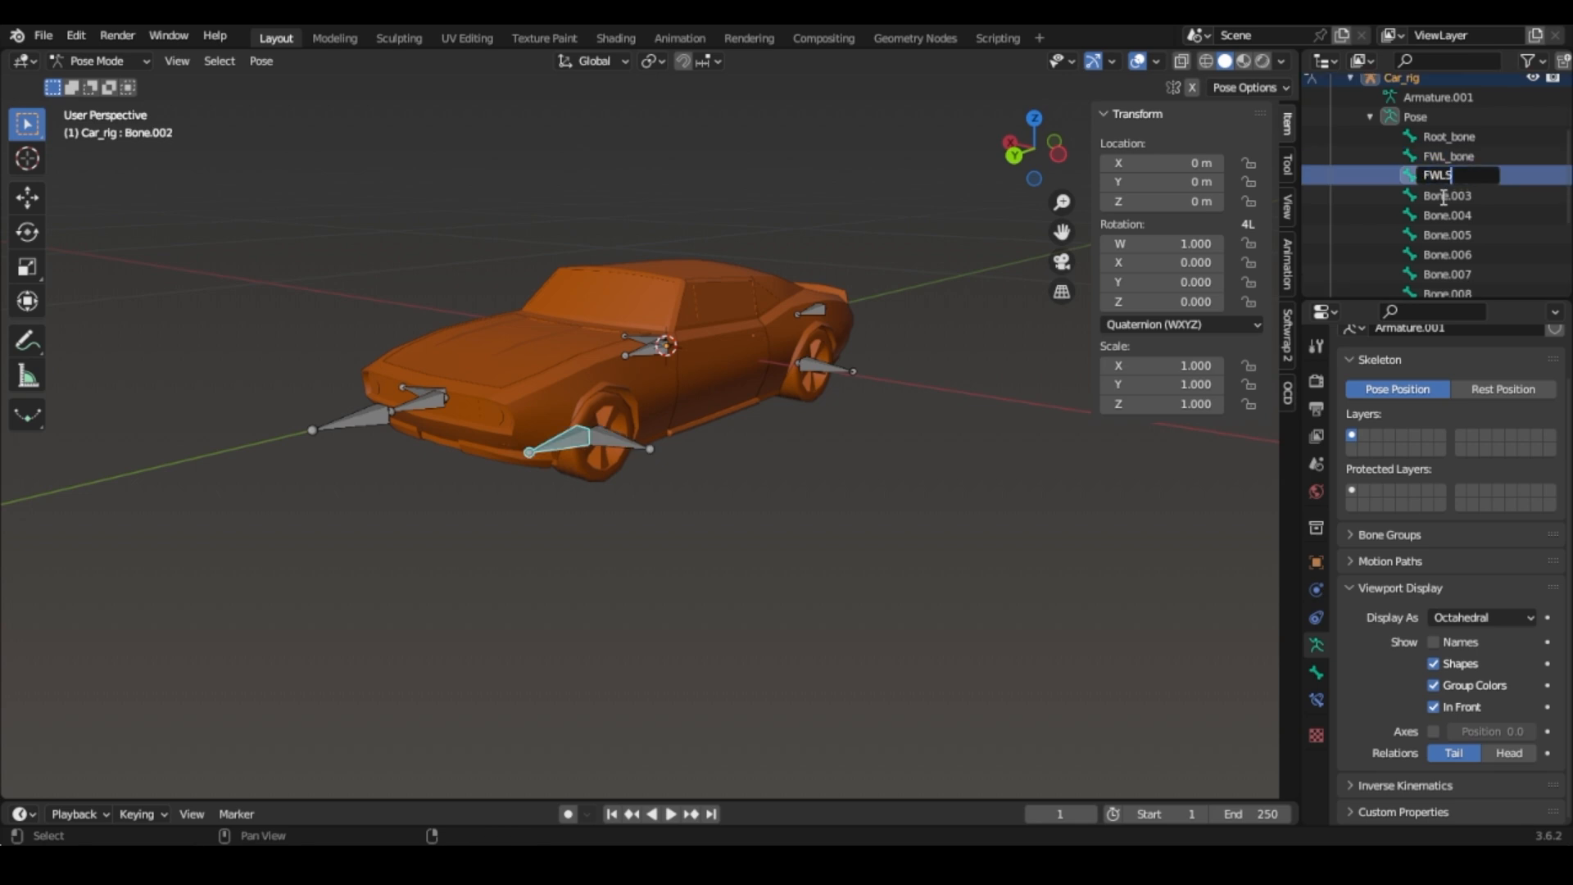
{"action": "type", "text": "_bone"}
{"action": "key", "text": "Return"}
Rename Bone.003 at the left back wheel to BWL_bone and Bone.004 at the right front wheel to FWR_bone.
{"action": "double_click", "coordinate": [1444, 196]}
{"action": "scroll", "coordinate": [1444, 197], "scroll_direction": "down", "scroll_amount": 1}
{"action": "type", "text": "BWL_bone"}
{"action": "double_click", "coordinate": [1443, 195]}
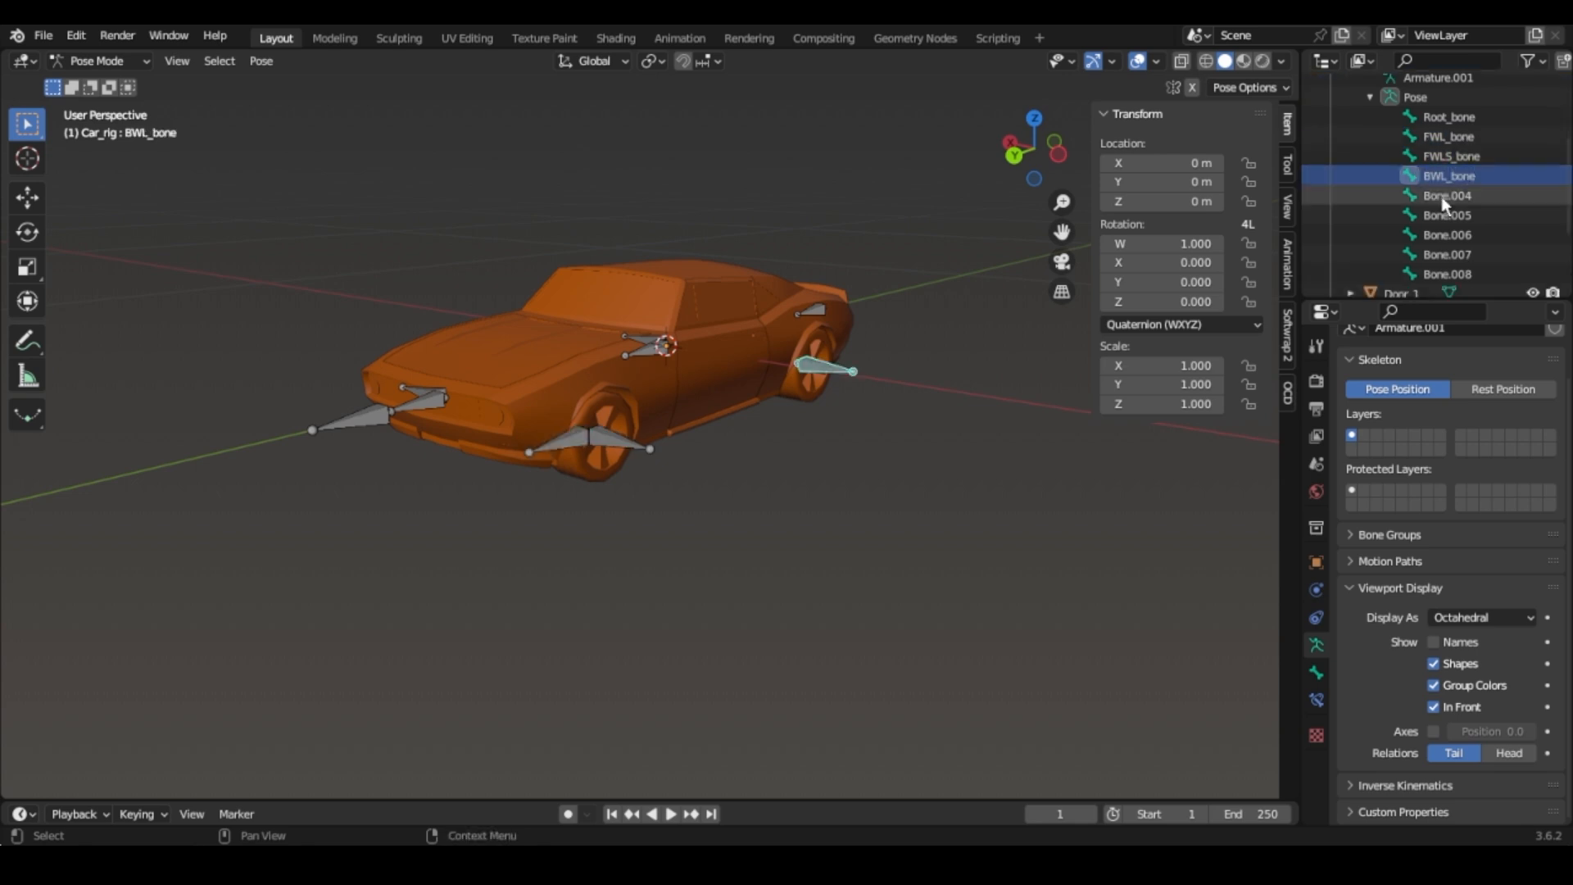
{"action": "scroll", "coordinate": [1444, 197], "scroll_direction": "down", "scroll_amount": 1}
{"action": "type", "text": "FWR_bone"}
{"action": "key", "text": "Return"}
Rename Bone.005 to FWRS_bone and Bone.006 at the right back wheel to BWR_bone.
{"action": "double_click", "coordinate": [1444, 197]}
{"action": "type", "text": "FWRS_bone"}
{"action": "key", "text": "Return"}
{"action": "double_click", "coordinate": [1444, 197]}
{"action": "type", "text": "BWR_bone"}
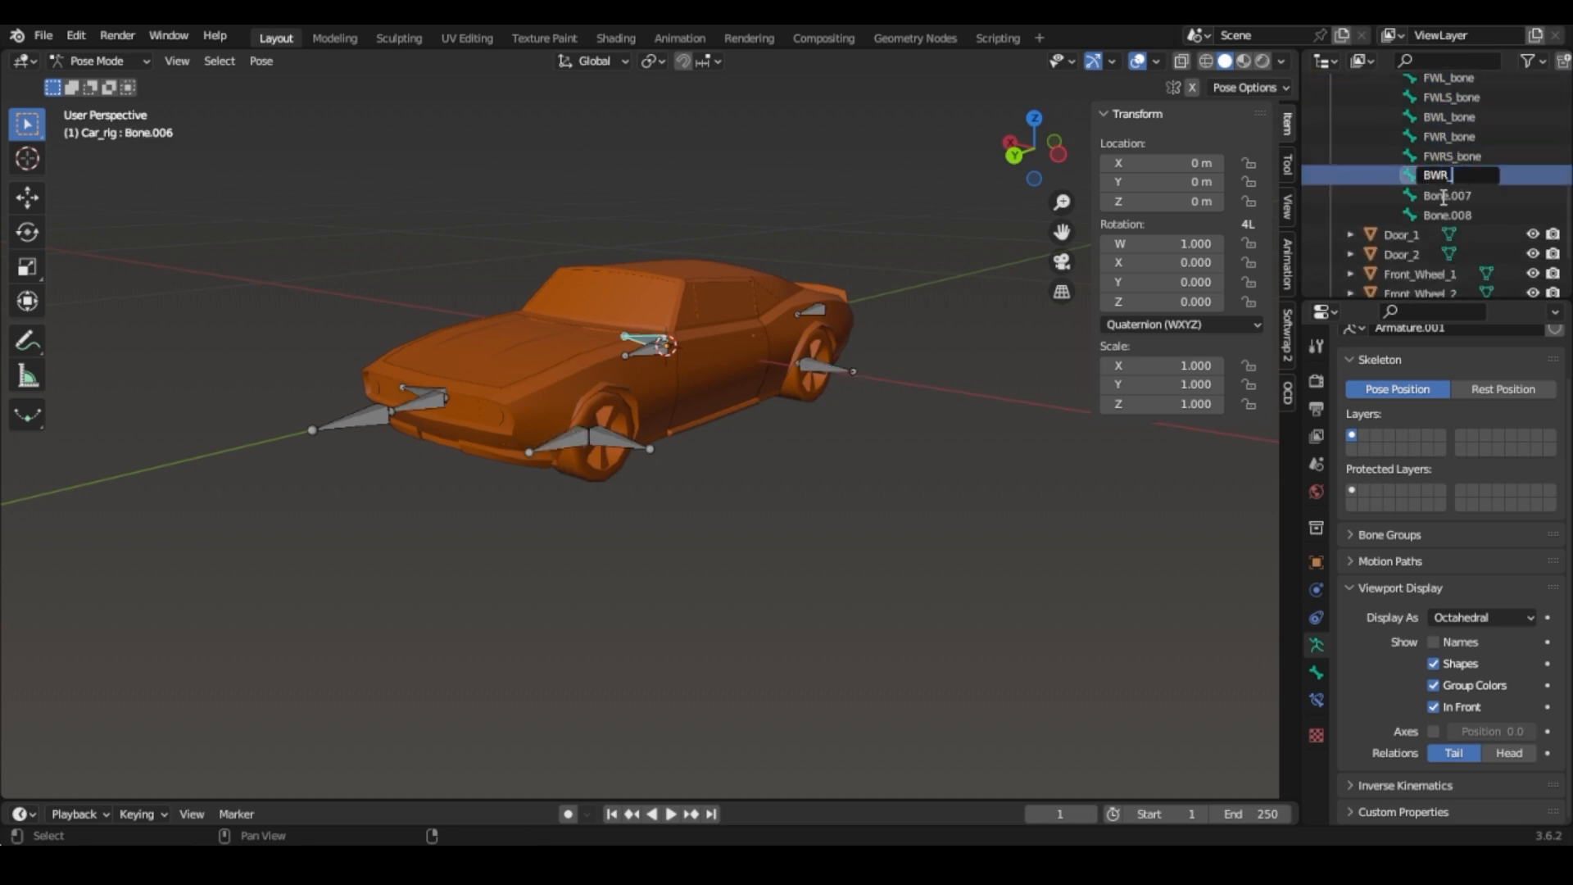
Rename Bone.007 in front of the car to Steering_bone and Bone.008 at the rear to CBS_bone.
{"action": "double_click", "coordinate": [1444, 196]}
{"action": "type", "text": "Steering_bone"}
{"action": "key", "text": "Return"}
{"action": "double_click", "coordinate": [1444, 196]}
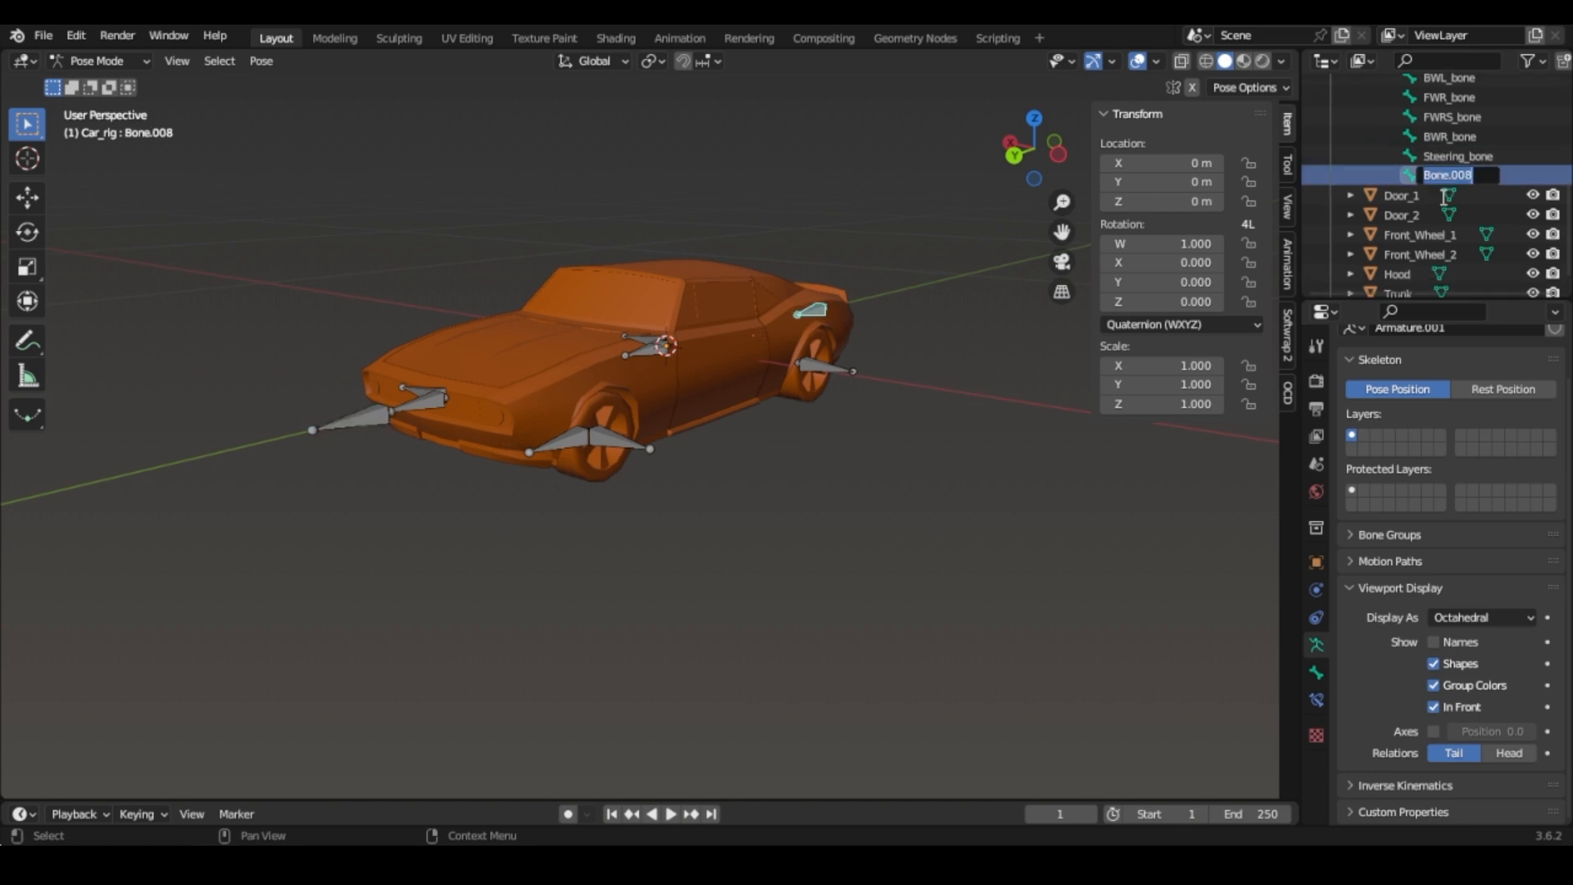
{"action": "type", "text": "CBS_bone"}
{"action": "key", "text": "Return"}
{"action": "scroll", "coordinate": [1458, 204], "scroll_direction": "up", "scroll_amount": 4}
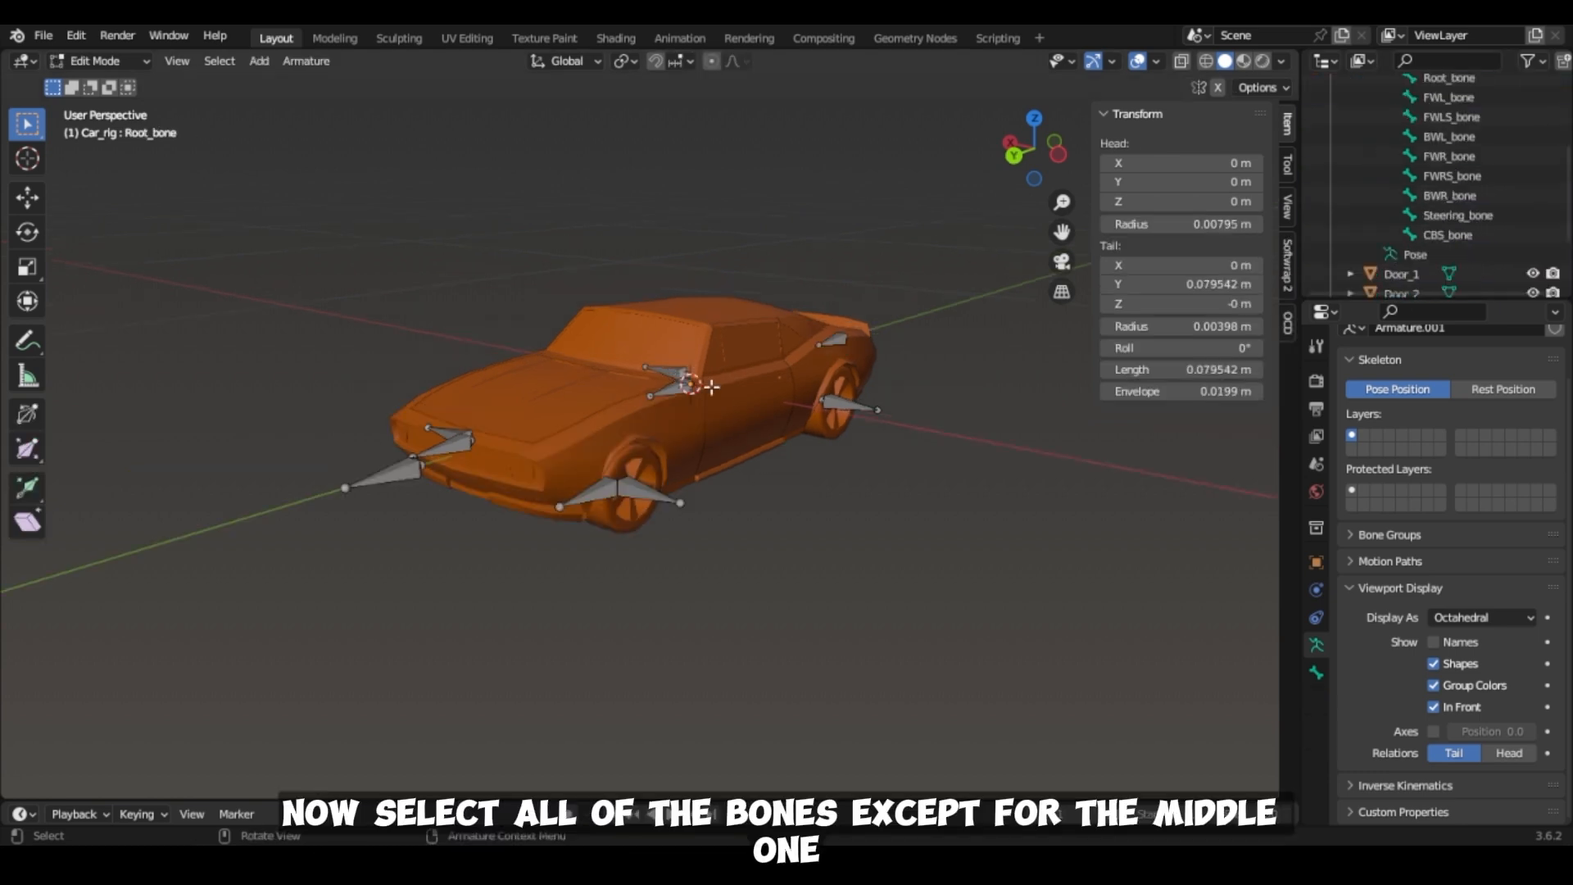
In Edit Mode, parent all the other bones to Root_bone using Keep Offset.
{"action": "left_click", "coordinate": [667, 372], "text": "shift"}
{"action": "left_click", "coordinate": [834, 340], "text": "shift"}
{"action": "left_click", "coordinate": [849, 410], "text": "shift"}
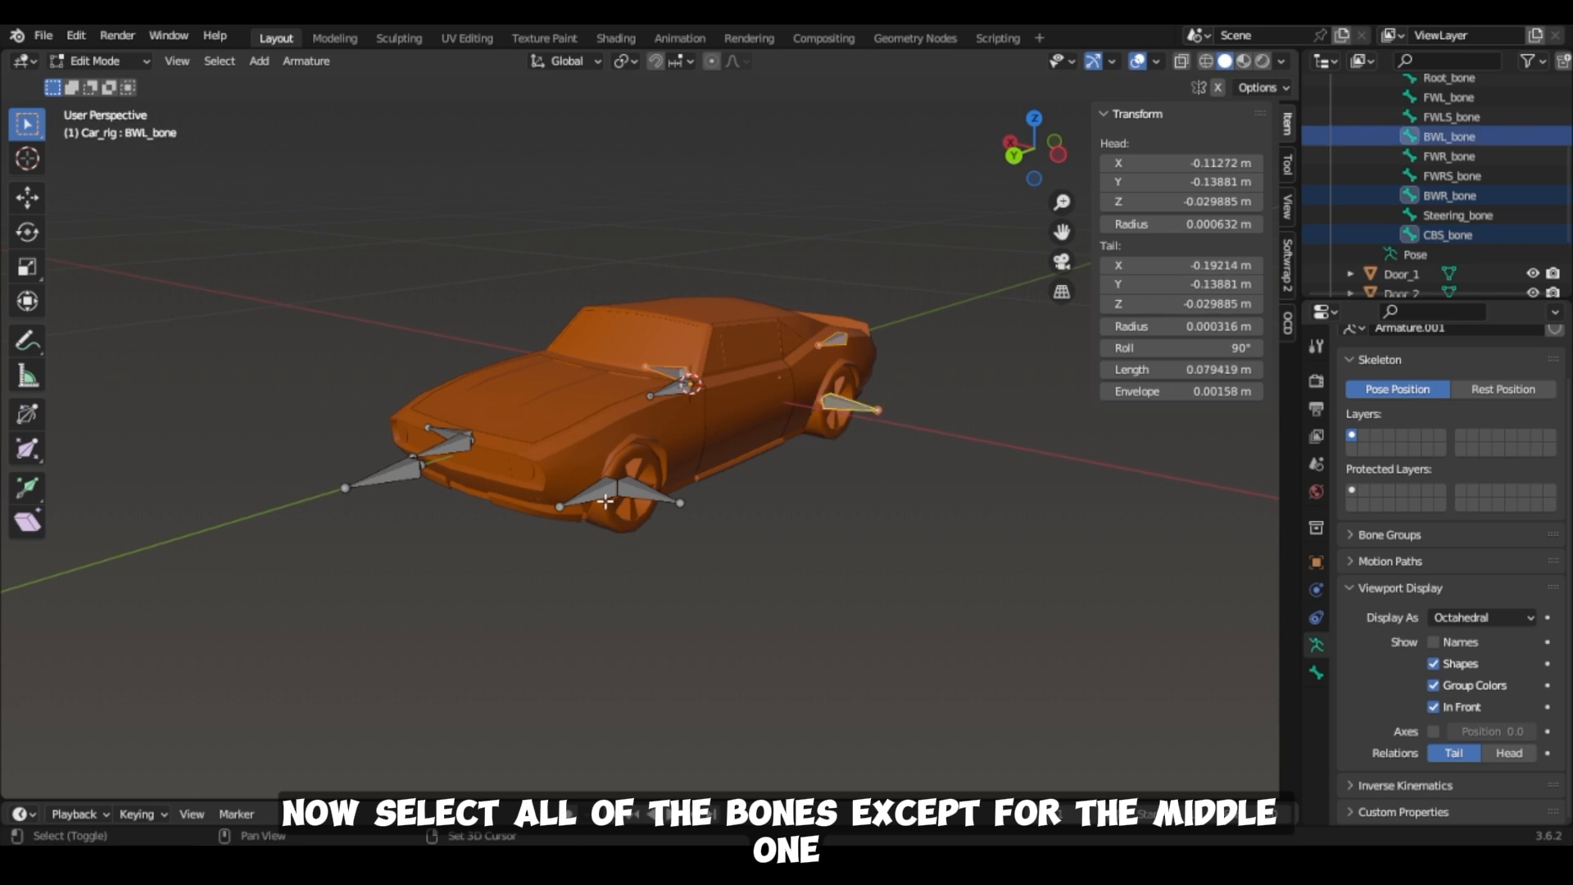
{"action": "left_click", "coordinate": [604, 496], "text": "shift"}
{"action": "left_click", "coordinate": [643, 489], "text": "shift"}
{"action": "left_click", "coordinate": [401, 476], "text": "shift"}
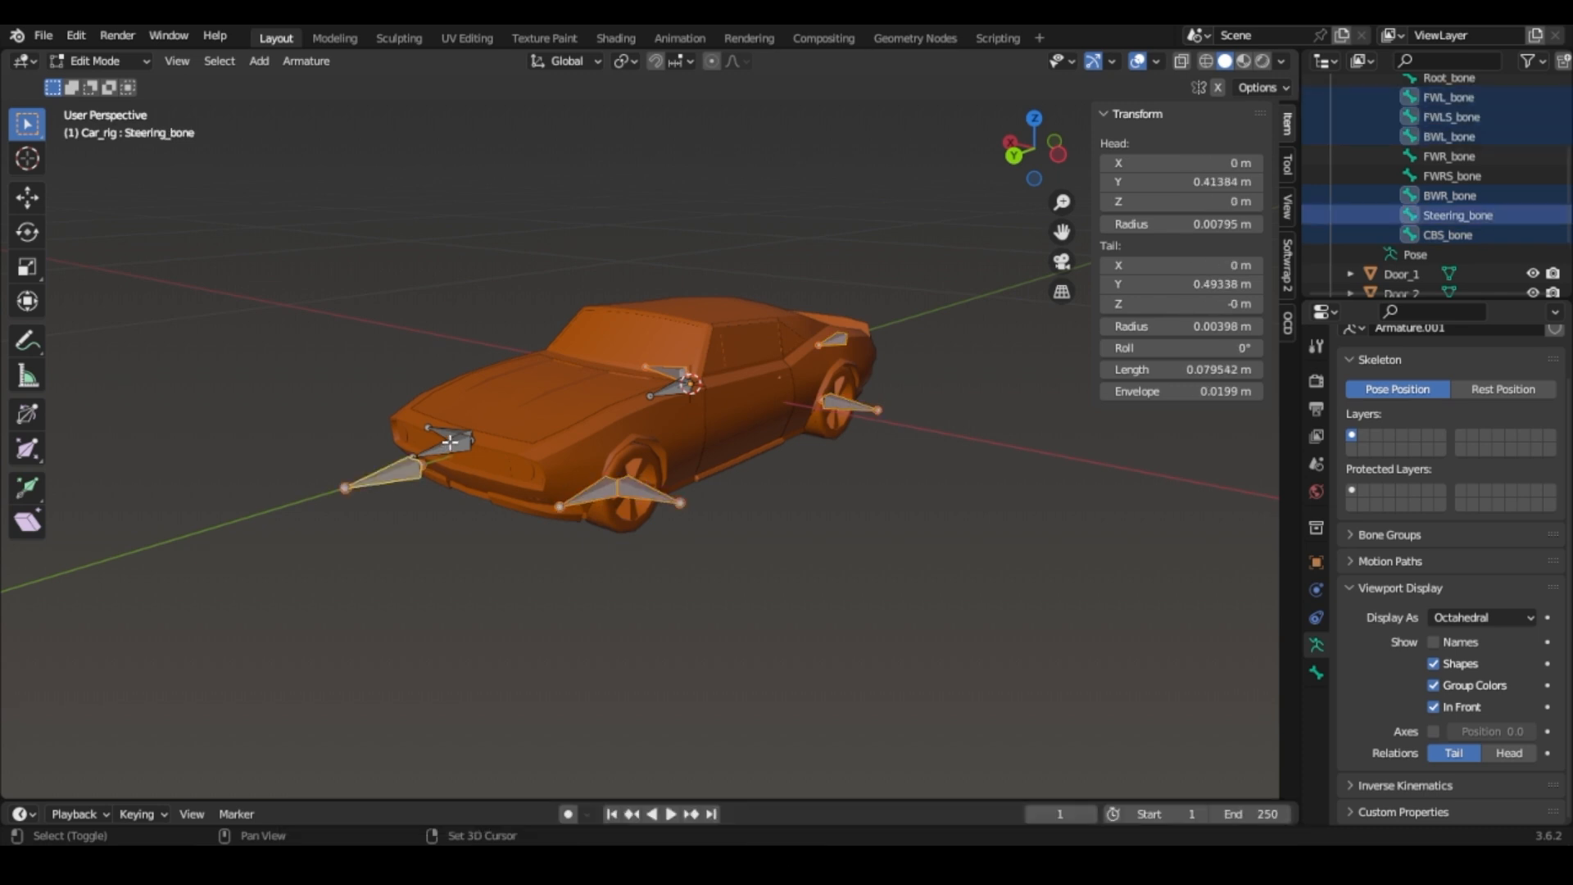
{"action": "left_click", "coordinate": [450, 443], "text": "shift"}
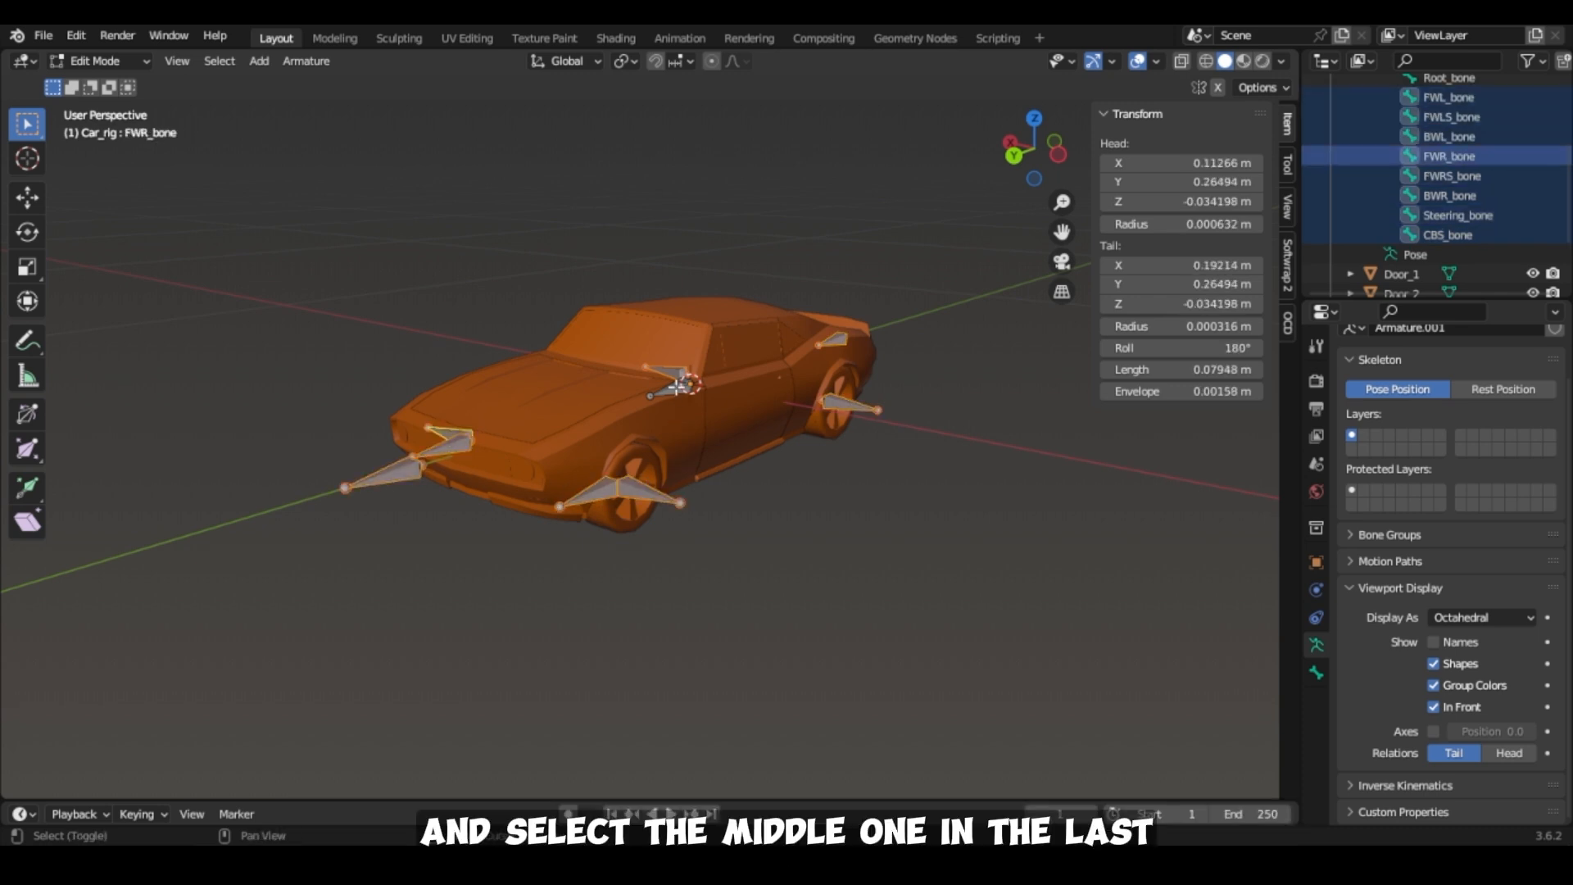
{"action": "left_click", "coordinate": [677, 385], "text": "shift"}
{"action": "key", "text": "ctrl+p"}
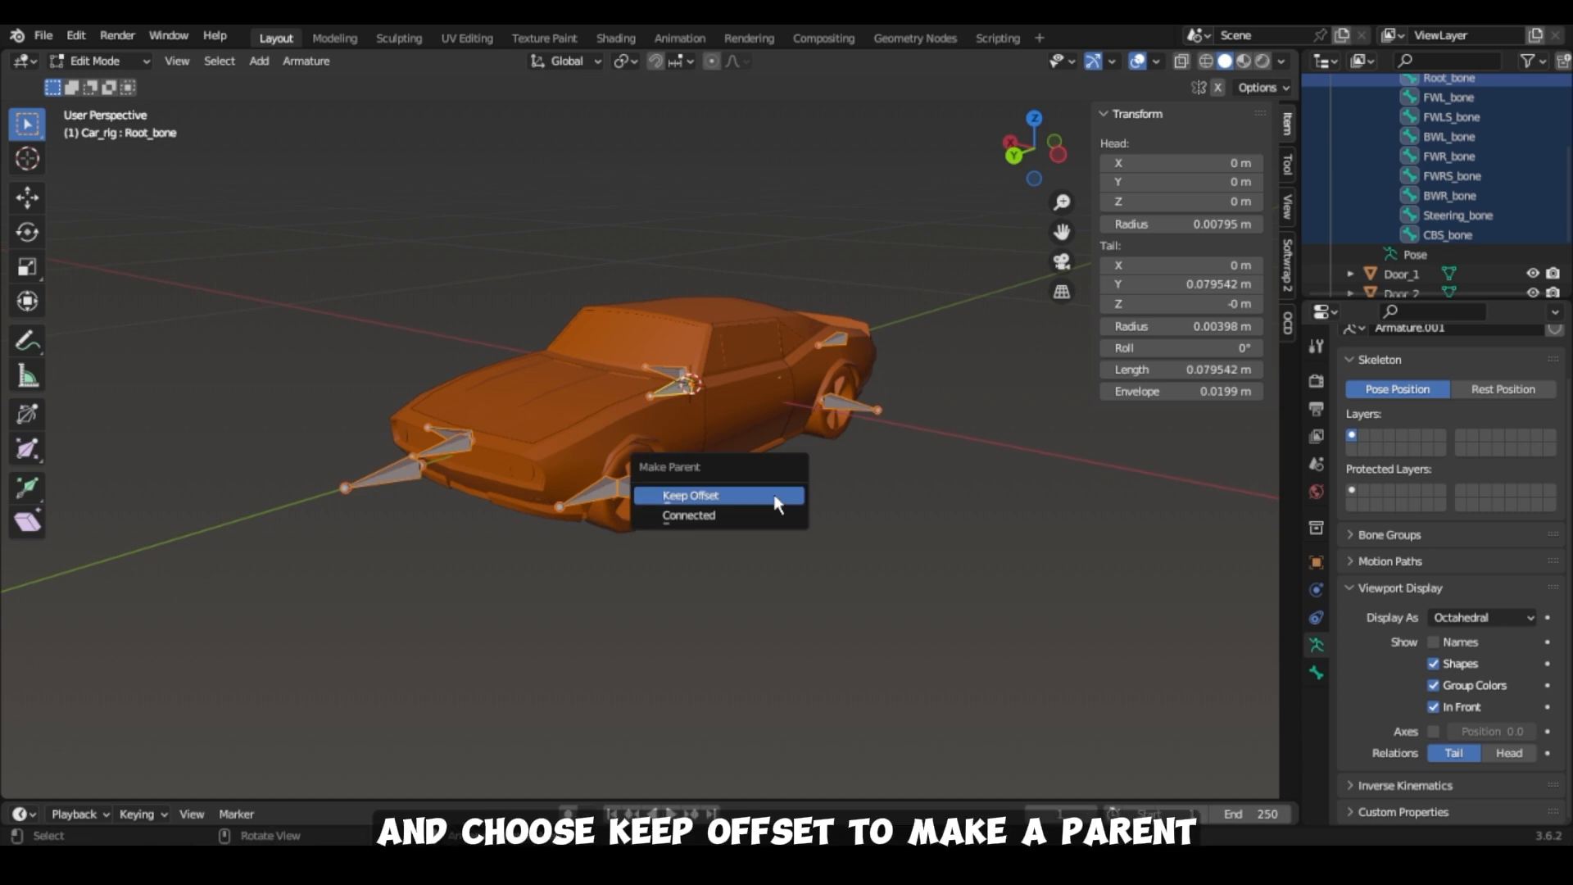
{"action": "left_click", "coordinate": [775, 496]}
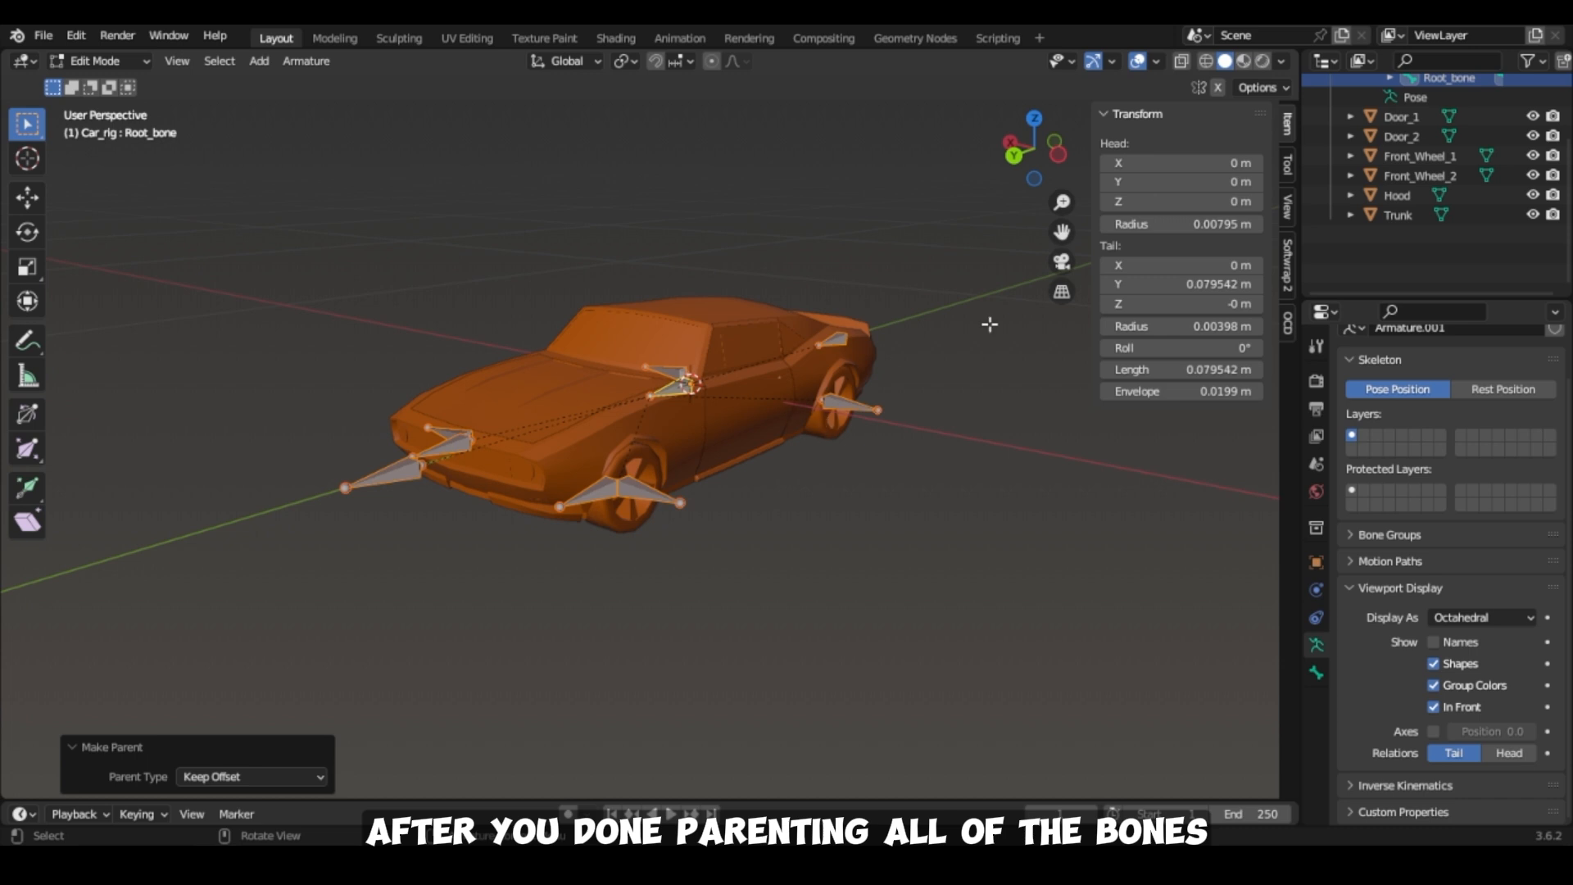
Switch the rig to Pose Mode and activate the Move tool with Local orientation.
{"action": "scroll", "coordinate": [1434, 164], "scroll_direction": "up", "scroll_amount": 3}
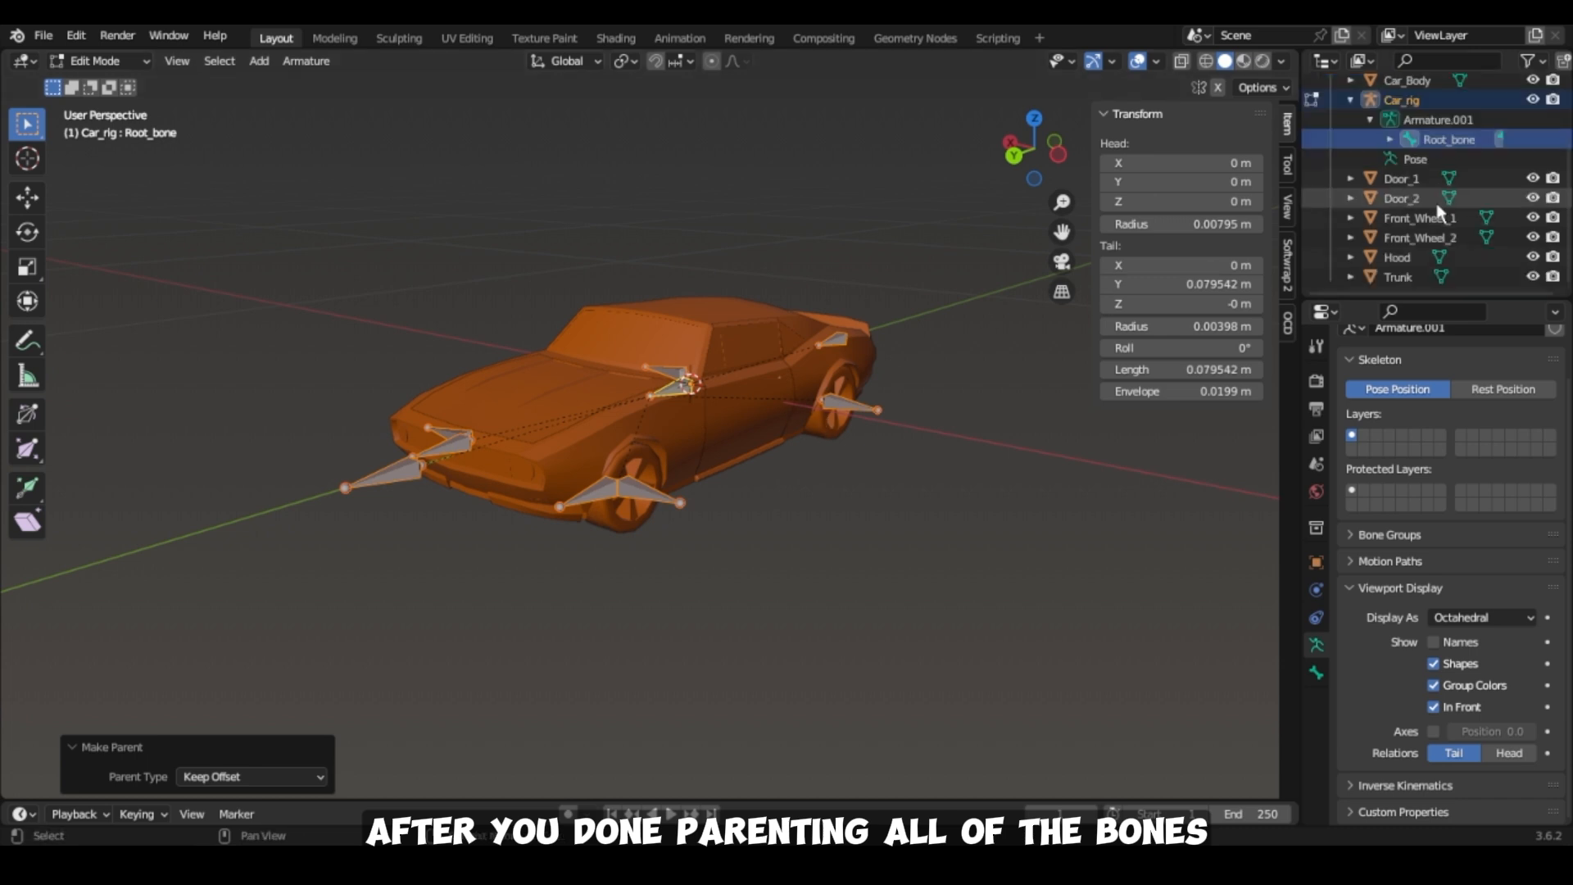
{"action": "left_click", "coordinate": [96, 61]}
{"action": "left_click", "coordinate": [89, 78]}
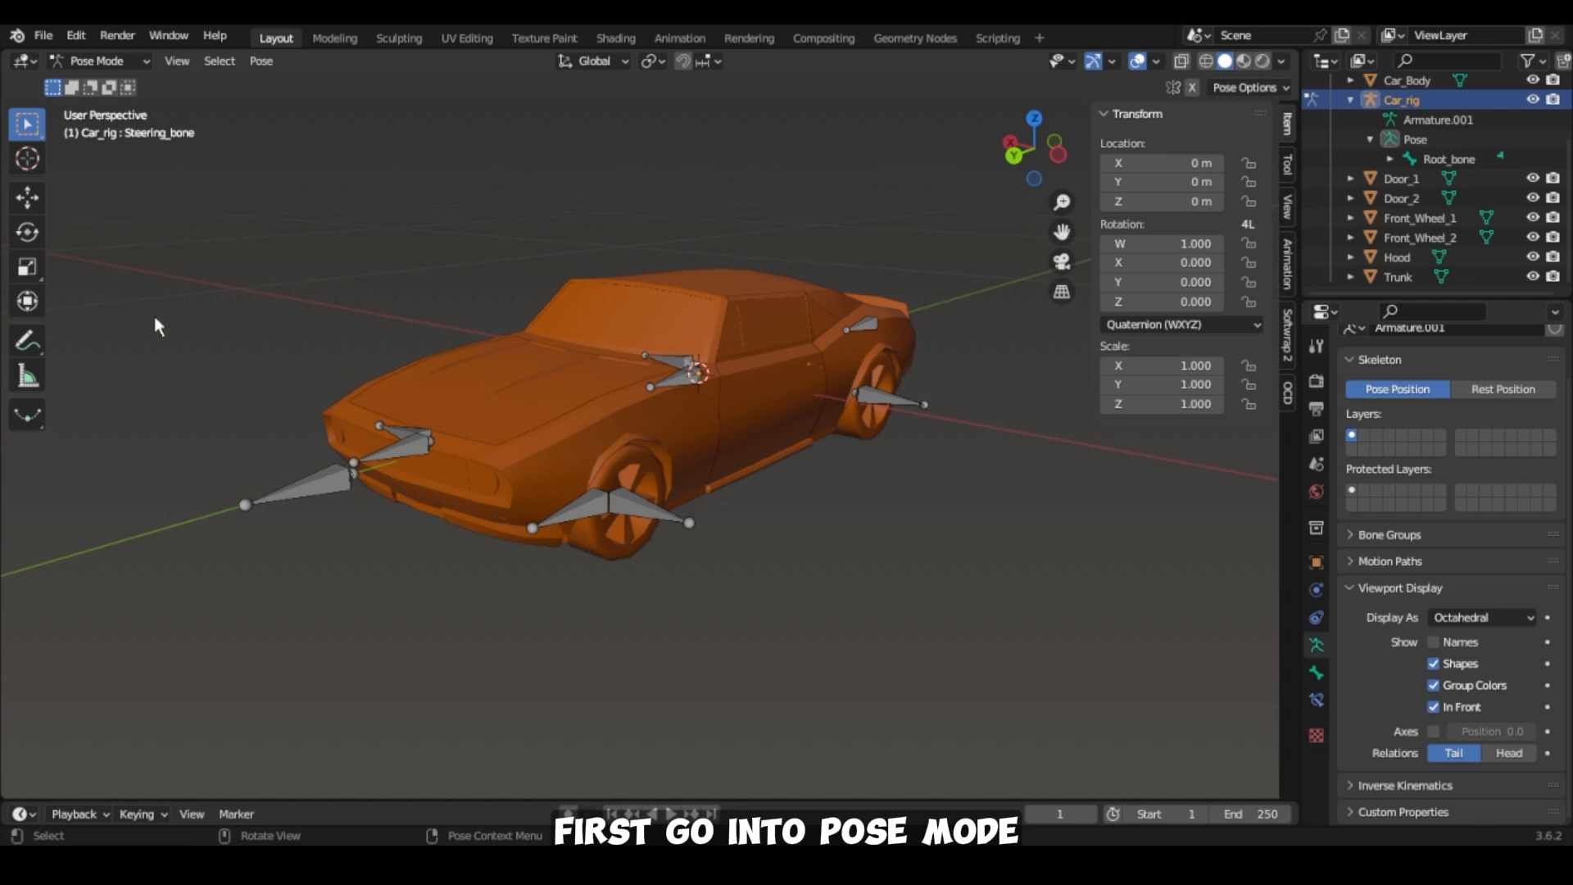
{"action": "left_click", "coordinate": [30, 196]}
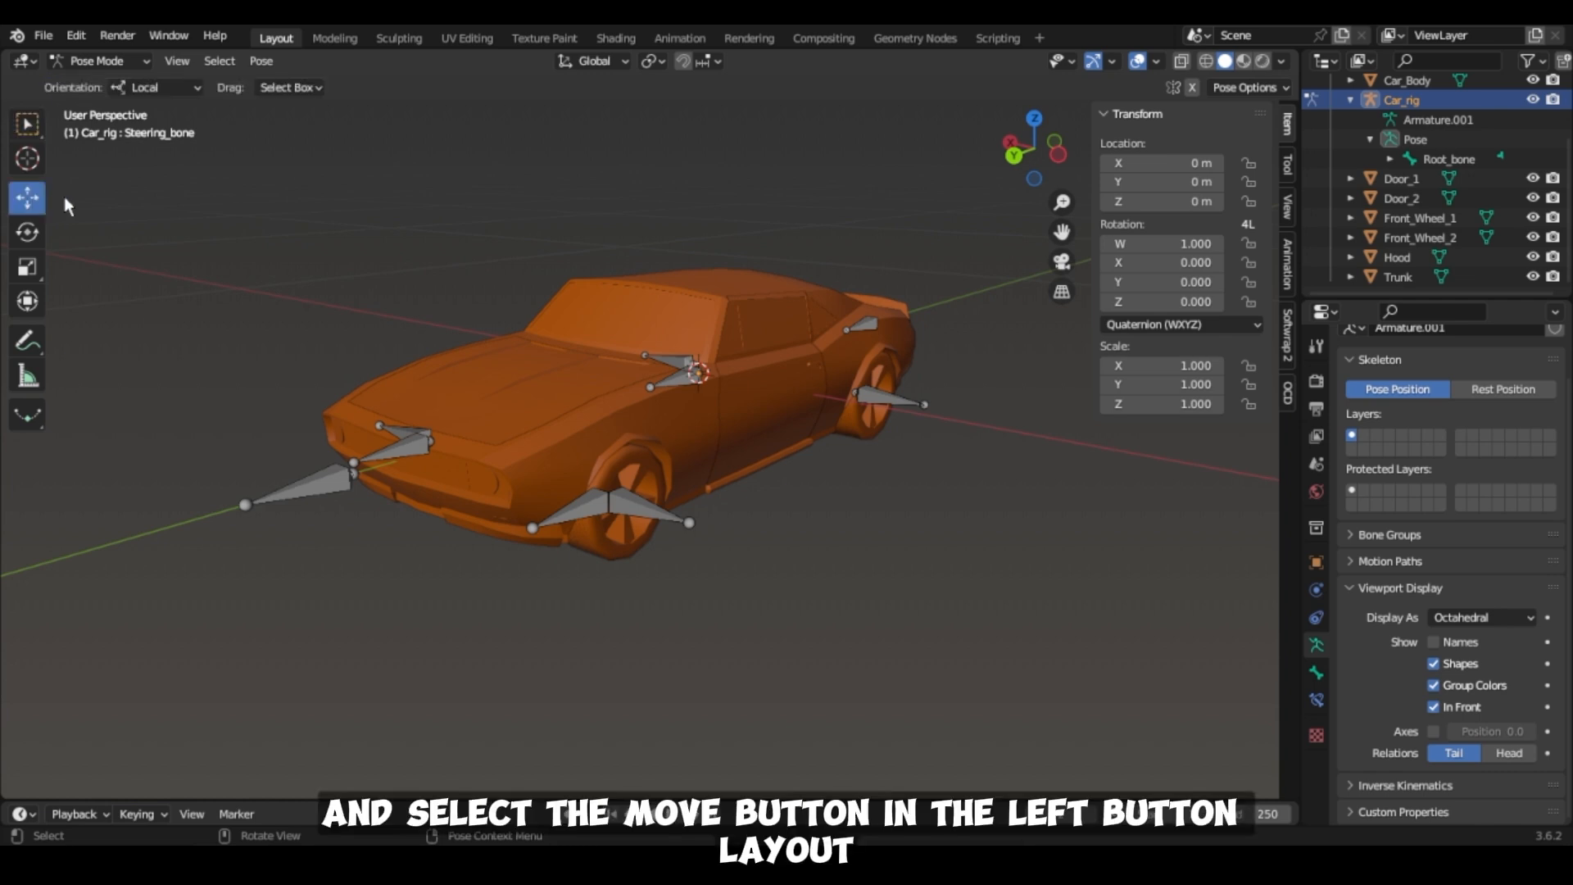
{"action": "left_click", "coordinate": [169, 89]}
{"action": "left_click", "coordinate": [153, 164]}
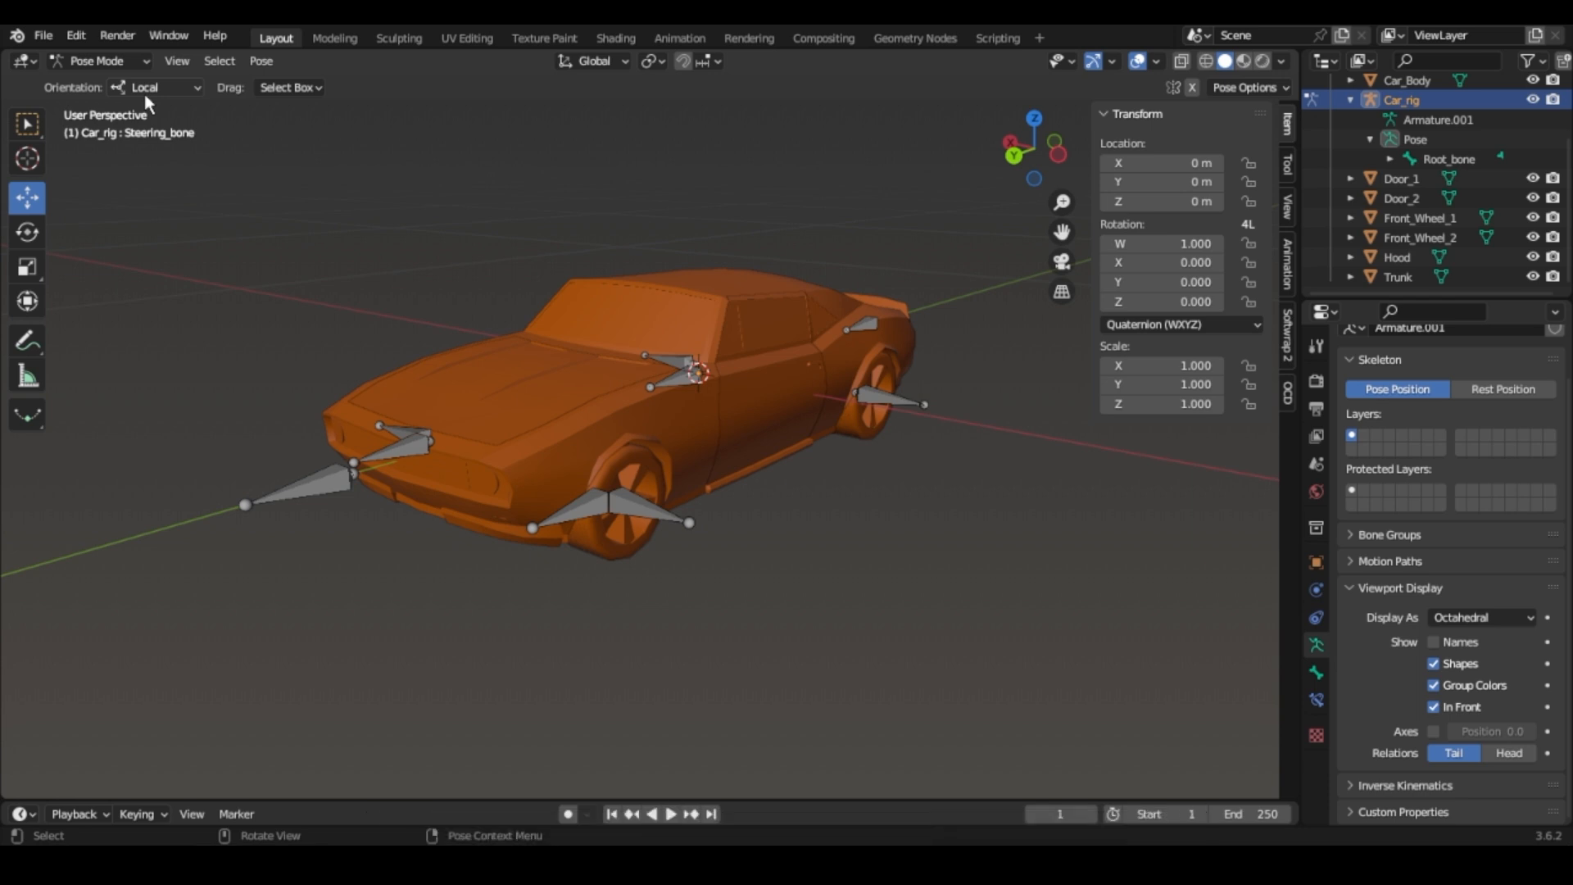
Add a Limit Location bone constraint to Steering_bone.
{"action": "left_click", "coordinate": [308, 490]}
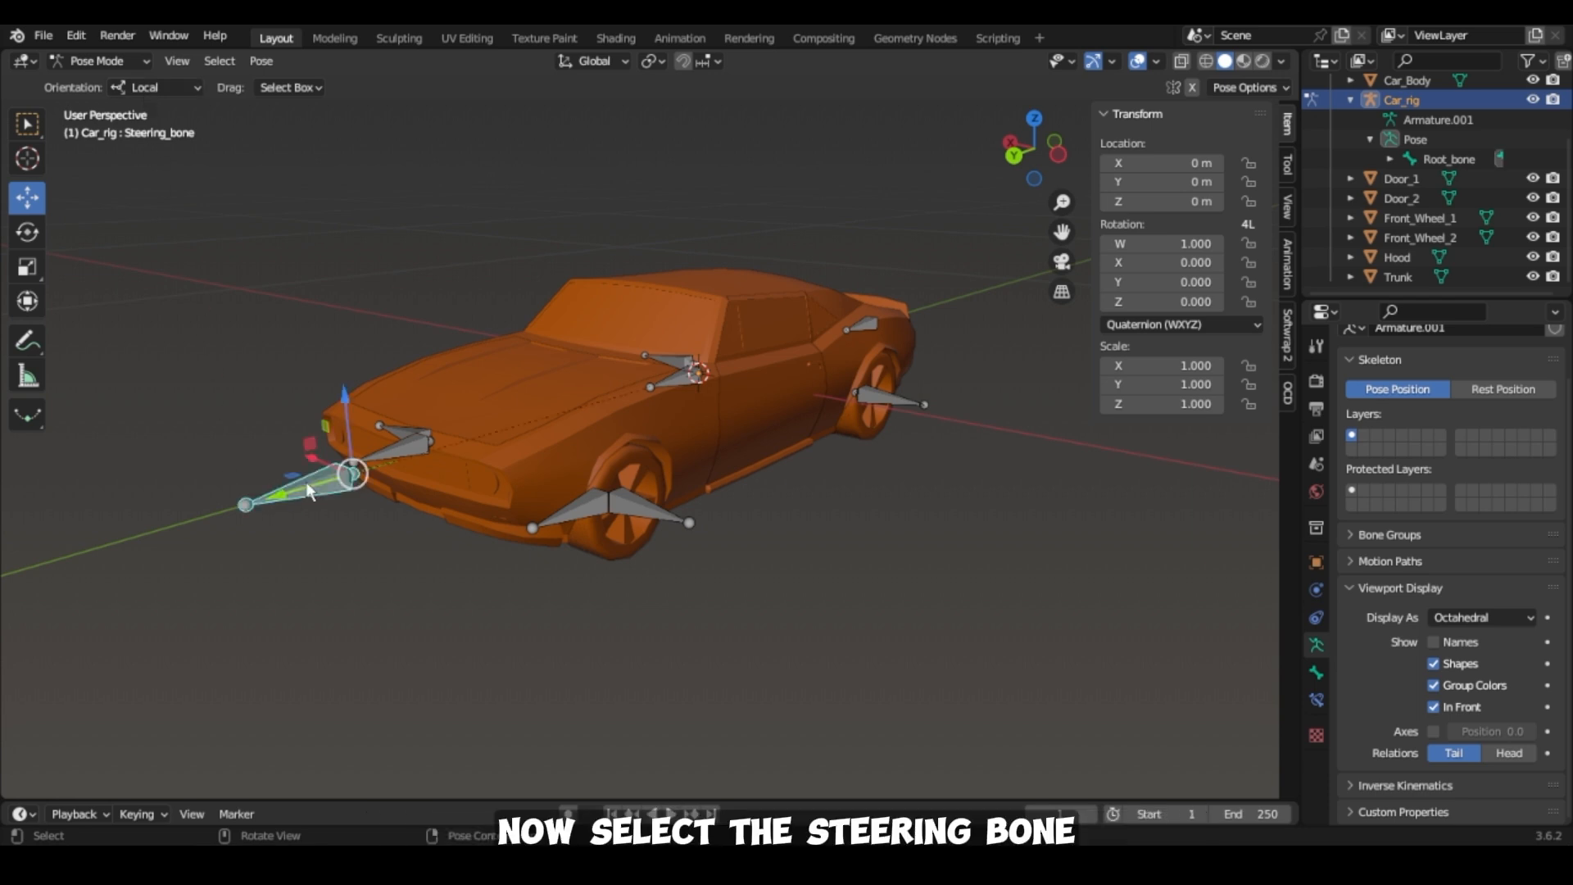
{"action": "left_click", "coordinate": [1316, 700]}
{"action": "left_click", "coordinate": [1450, 377]}
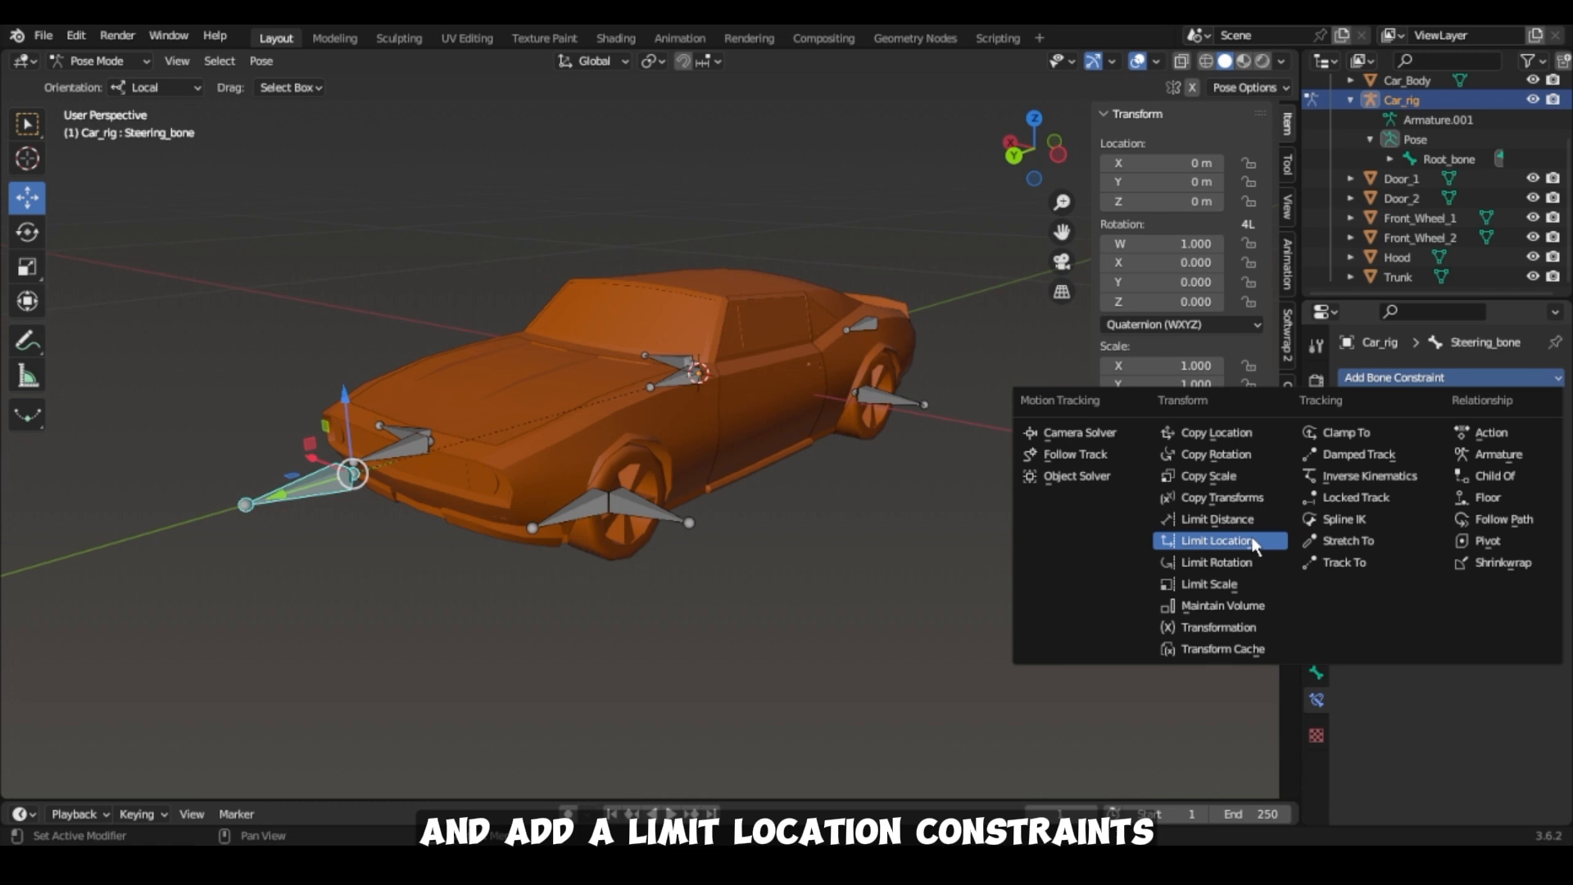
{"action": "left_click", "coordinate": [1217, 540]}
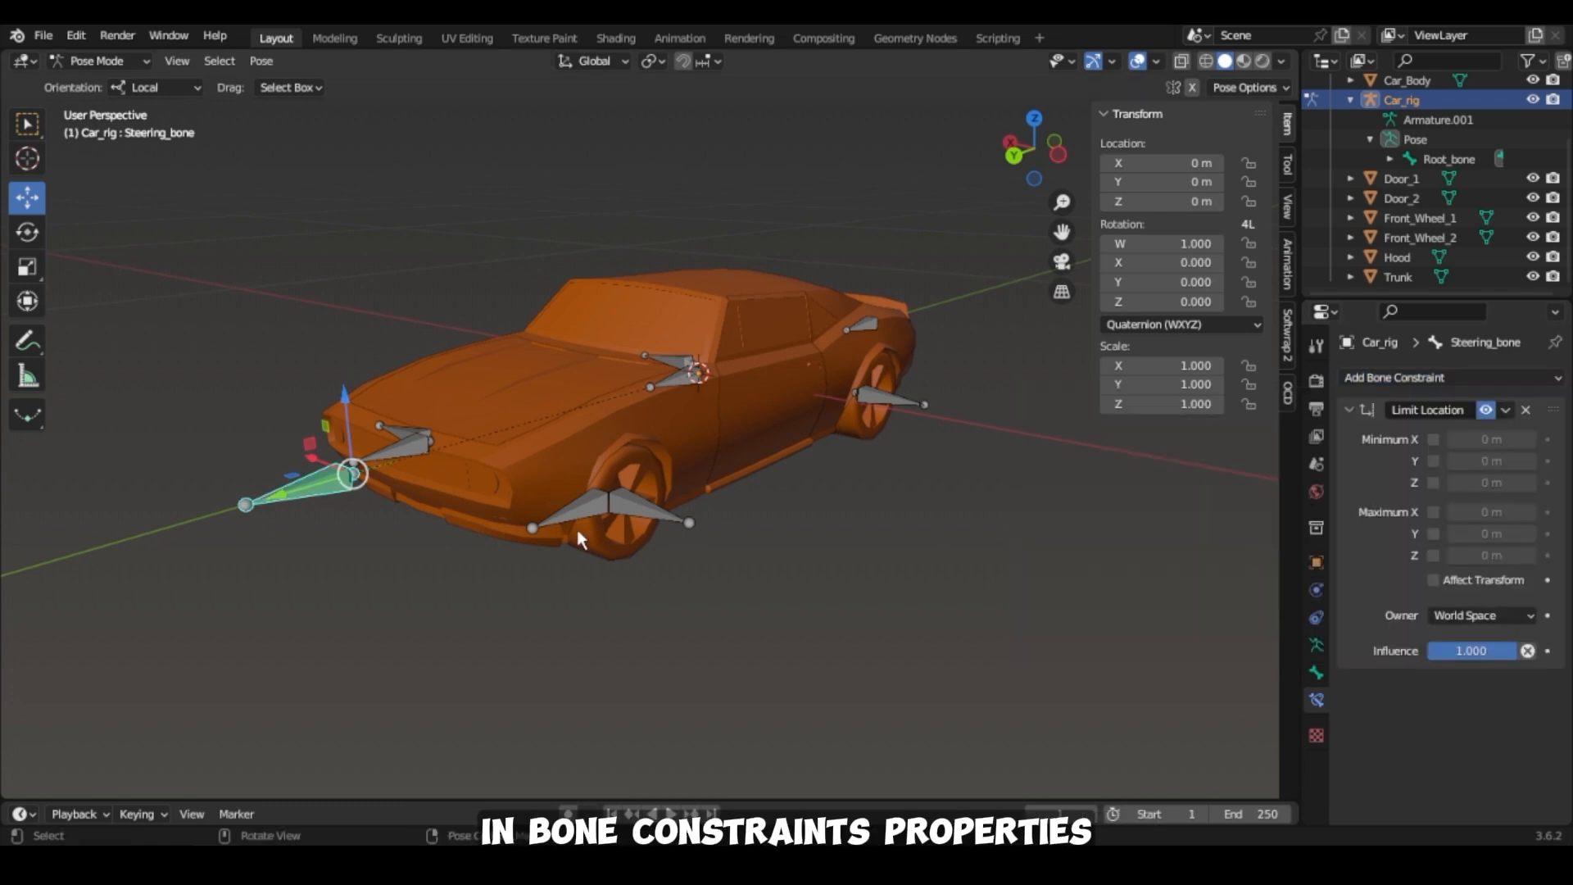
Enable the minimum and maximum X and Z limits in Steering_bone's Limit Location constraint.
{"action": "left_click_drag", "start_coordinate": [1034, 152], "coordinate": [1068, 153]}
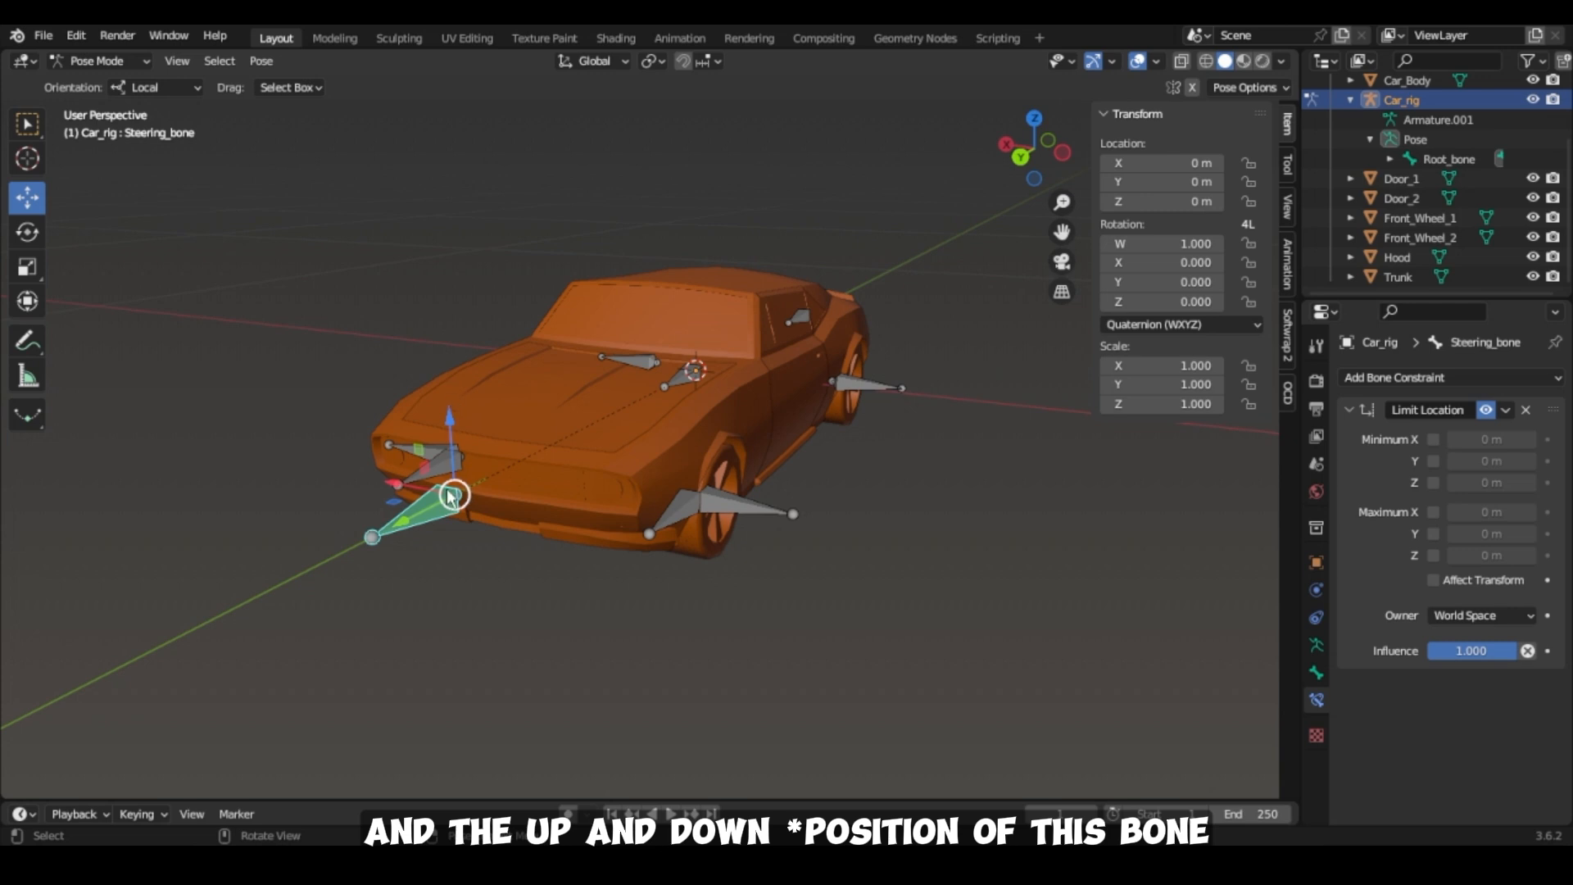
{"action": "left_click", "coordinate": [1434, 440]}
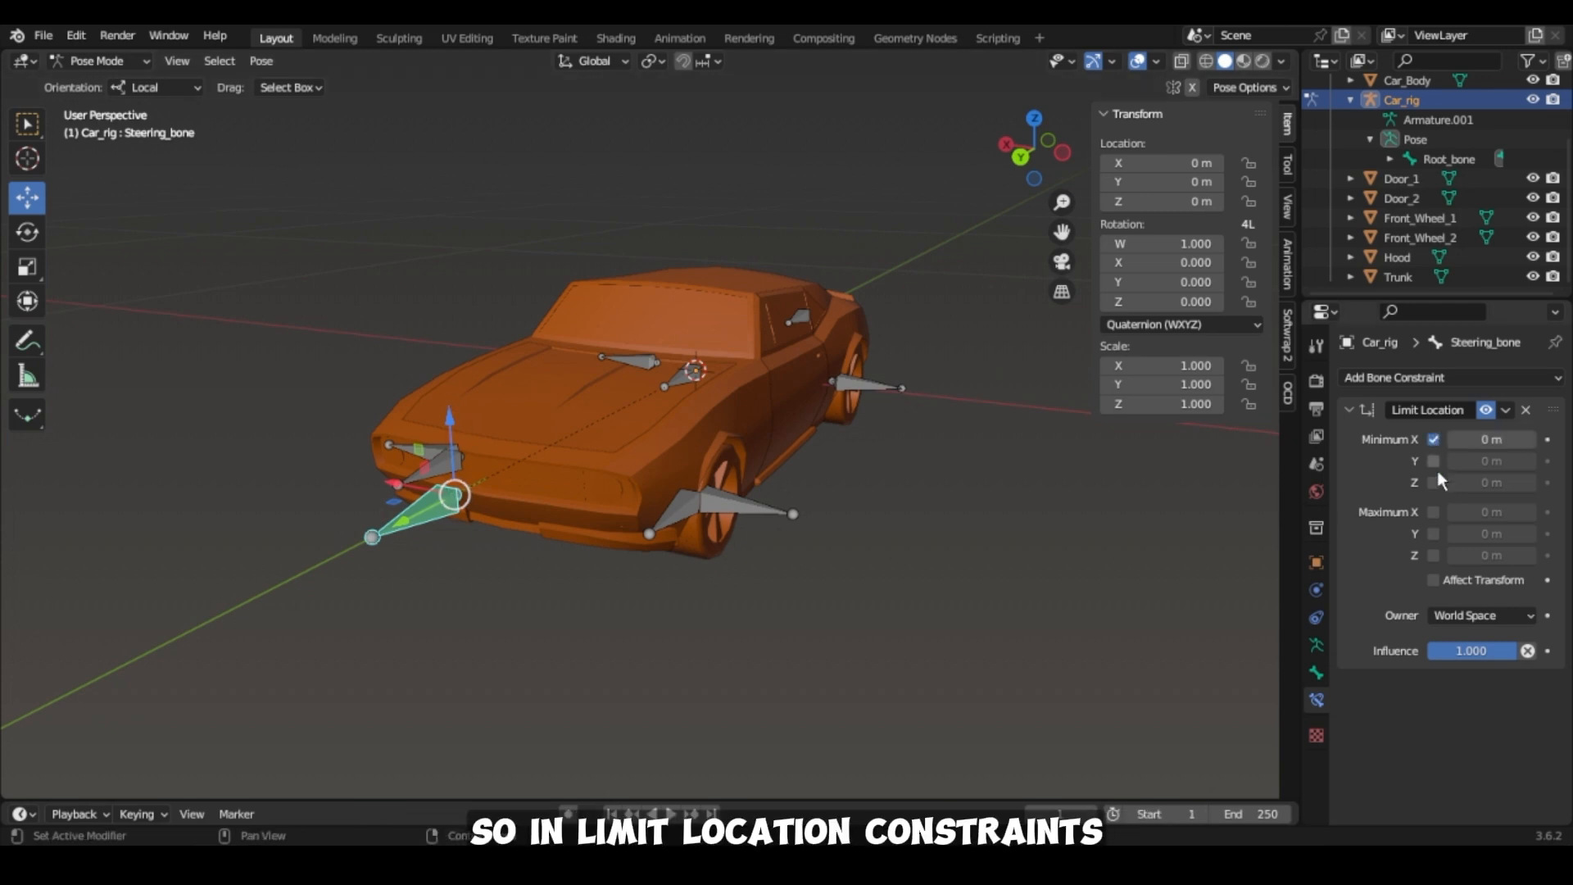
{"action": "left_click", "coordinate": [1435, 483]}
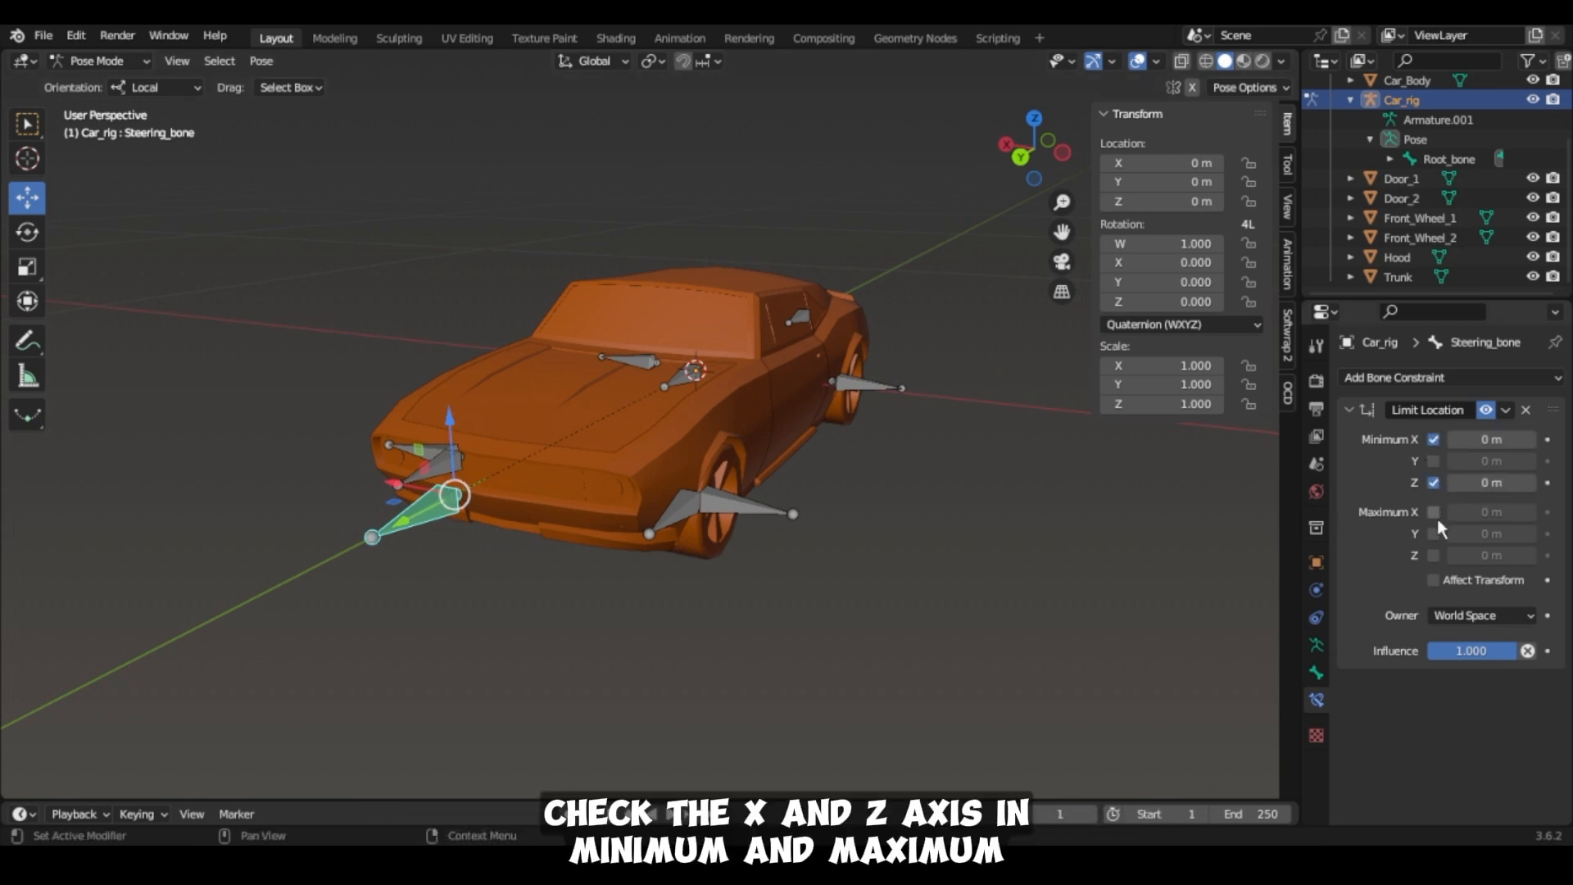
{"action": "left_click", "coordinate": [1436, 514]}
{"action": "left_click", "coordinate": [1435, 556]}
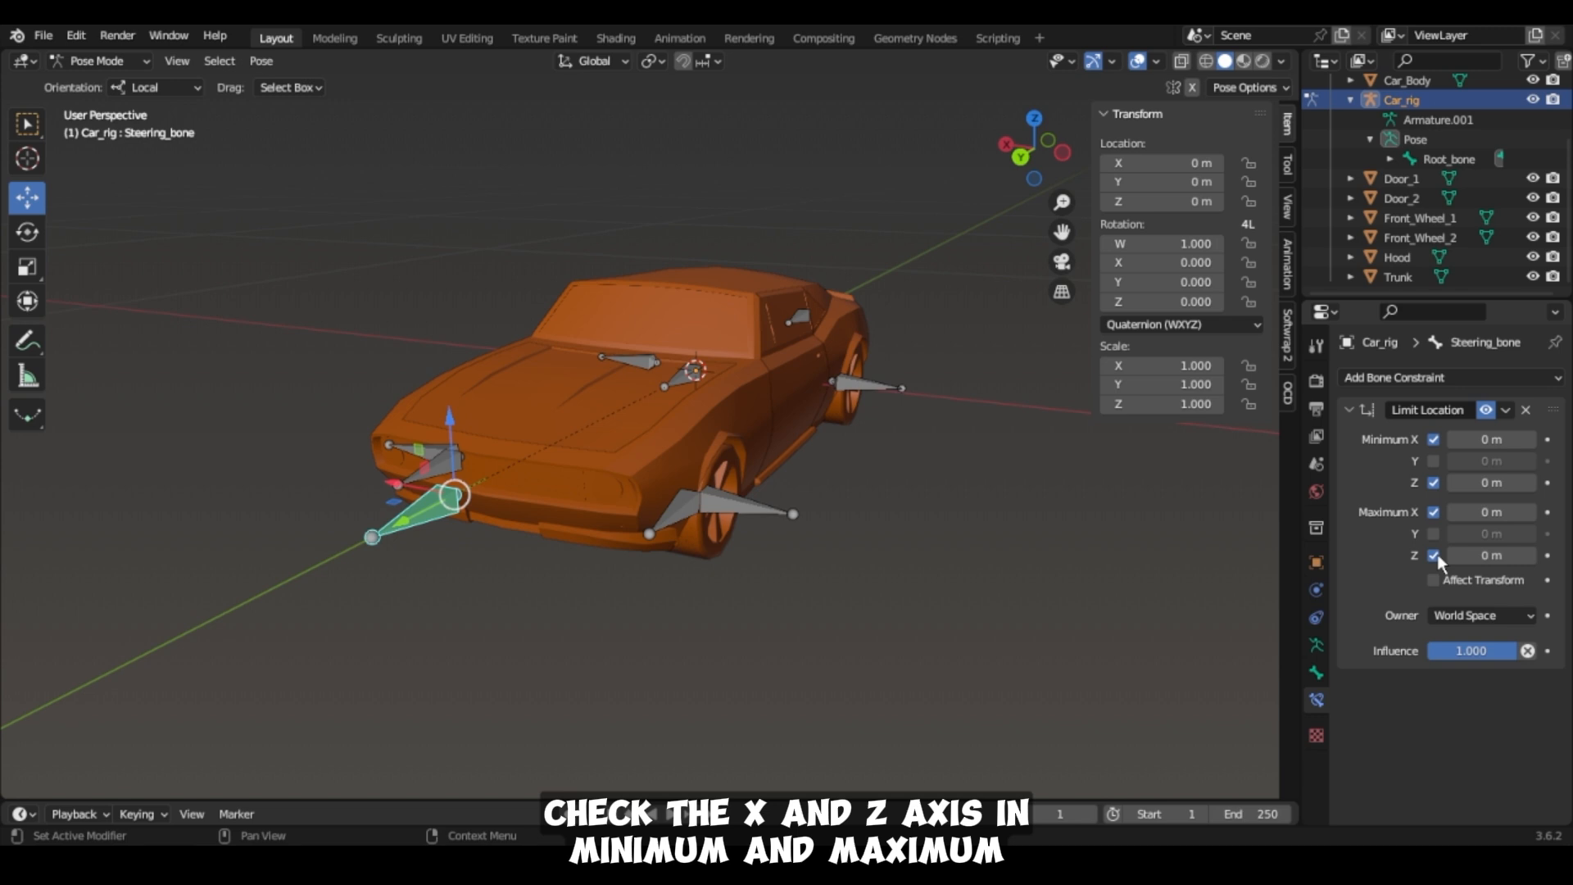
Set Steering_bone's minimum X and Z limits to -0.1 m, the maximum X and Z to 0.1 m, and the owner to Local Space.
{"action": "left_click", "coordinate": [1486, 439]}
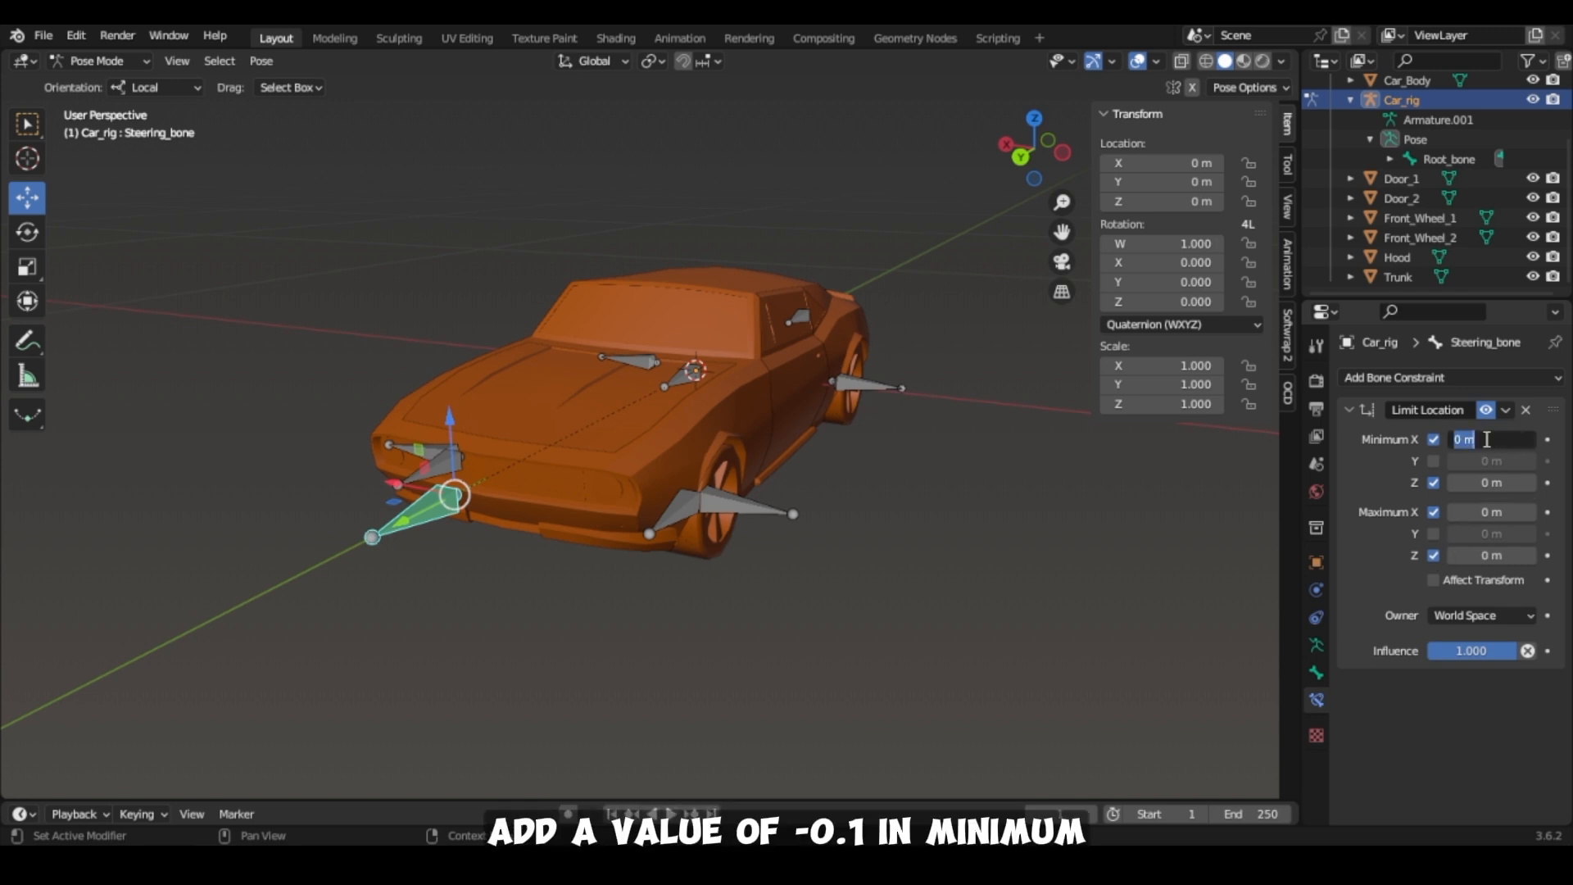
{"action": "type", "text": "-0.1"}
{"action": "key", "text": "Return"}
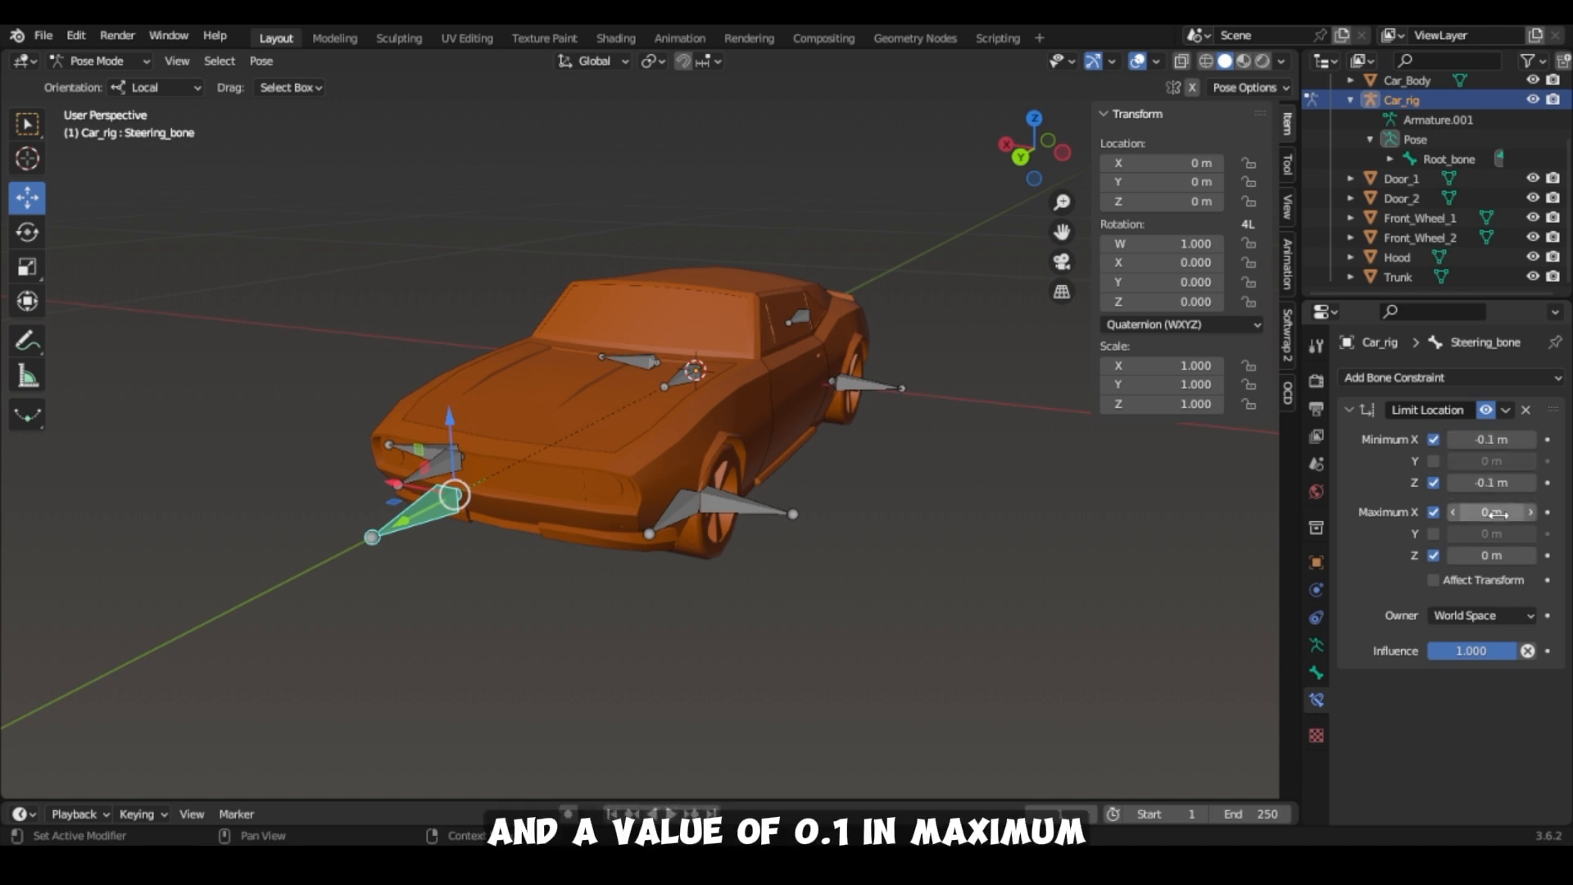
{"action": "left_click", "coordinate": [1501, 512]}
{"action": "type", "text": ".1"}
{"action": "key", "text": "Return"}
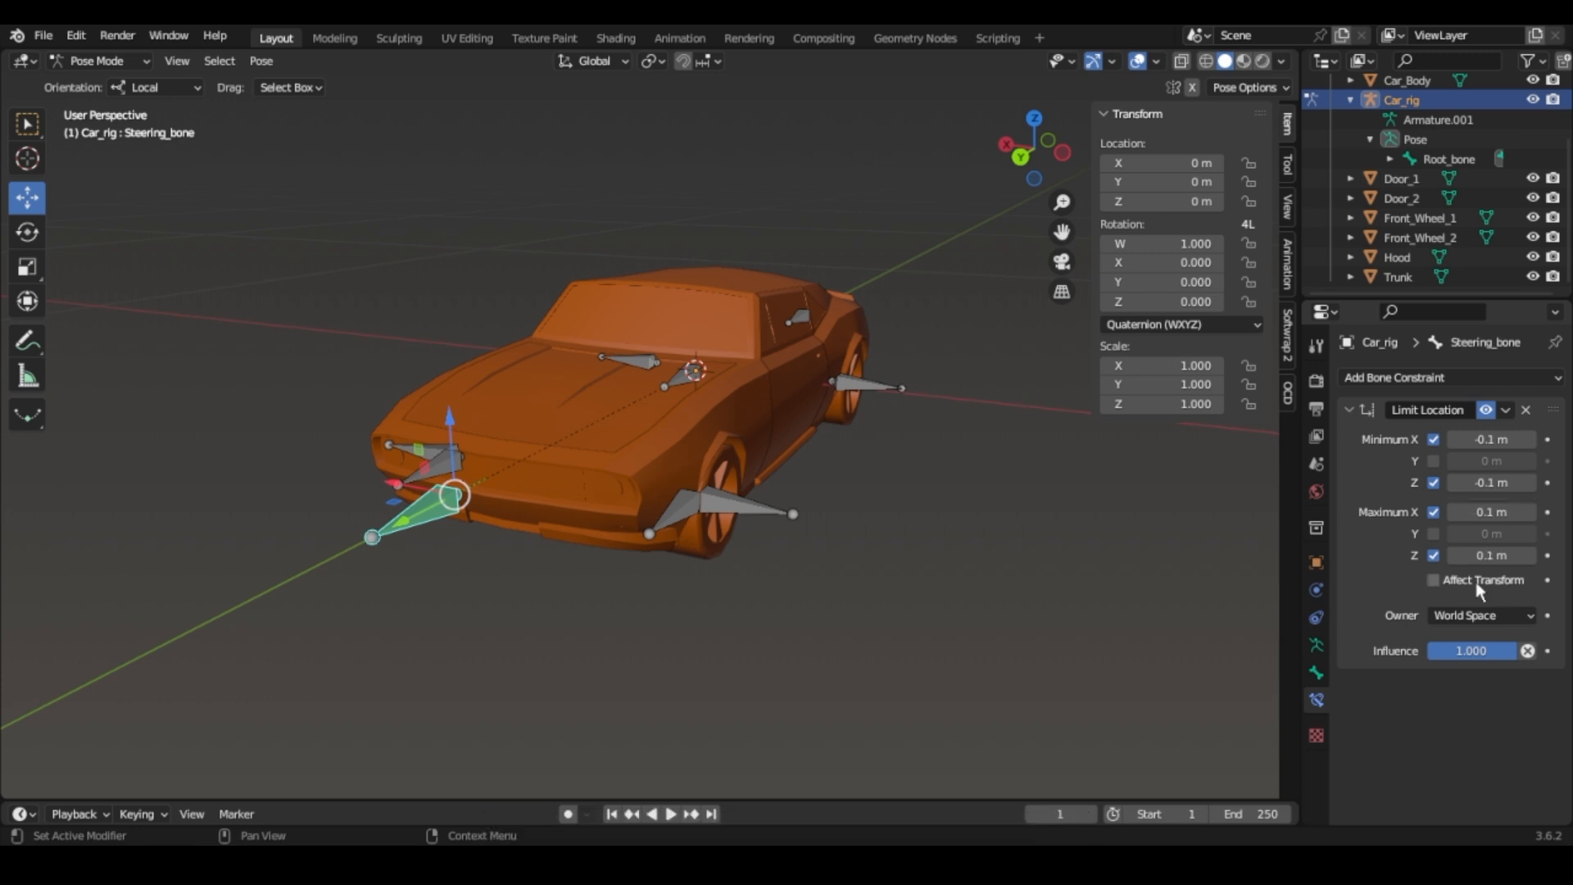
{"action": "left_click", "coordinate": [1468, 614]}
{"action": "left_click", "coordinate": [1418, 734]}
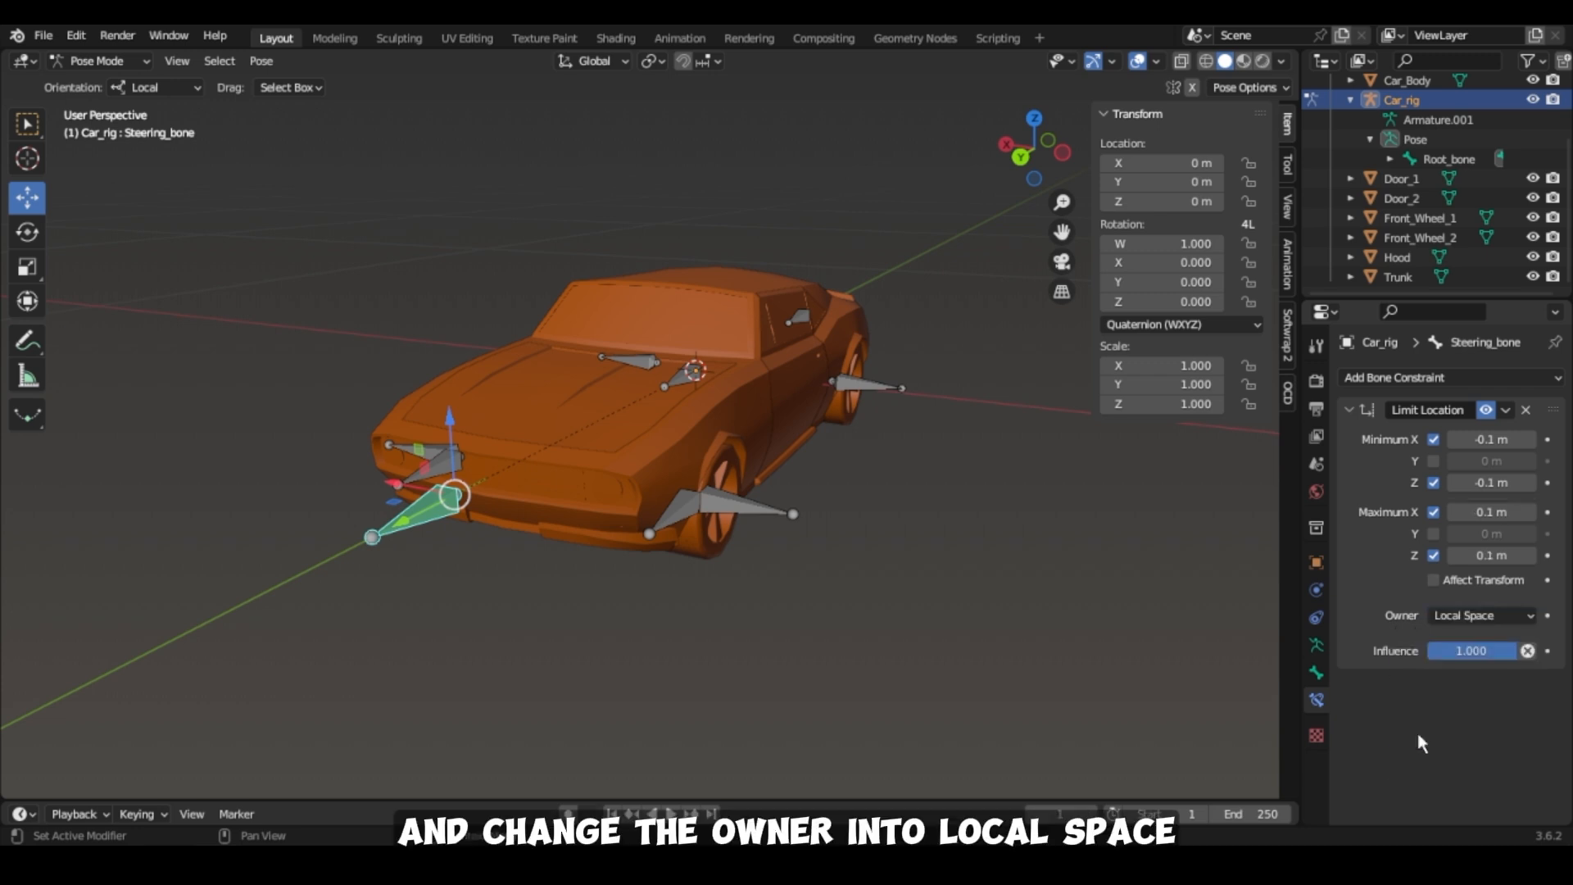
Test the location limits by moving Steering_bone along X and along Z, cancelling each move.
{"action": "key", "text": "g"}
{"action": "key", "text": "x"}
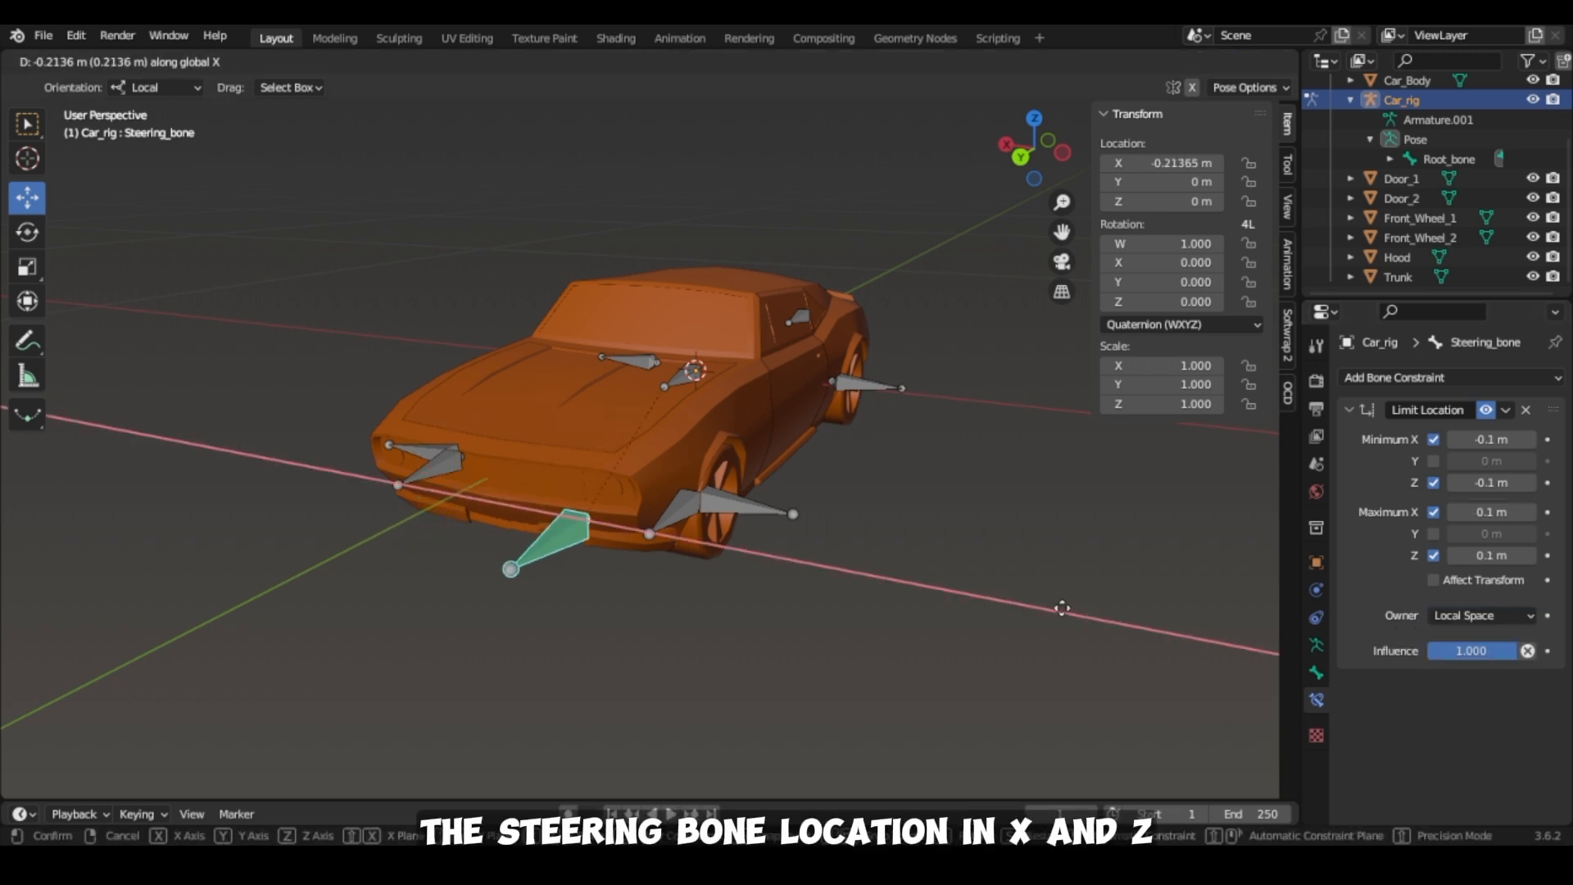
{"action": "right_click", "coordinate": [1085, 564]}
{"action": "key", "text": "g"}
{"action": "key", "text": "z"}
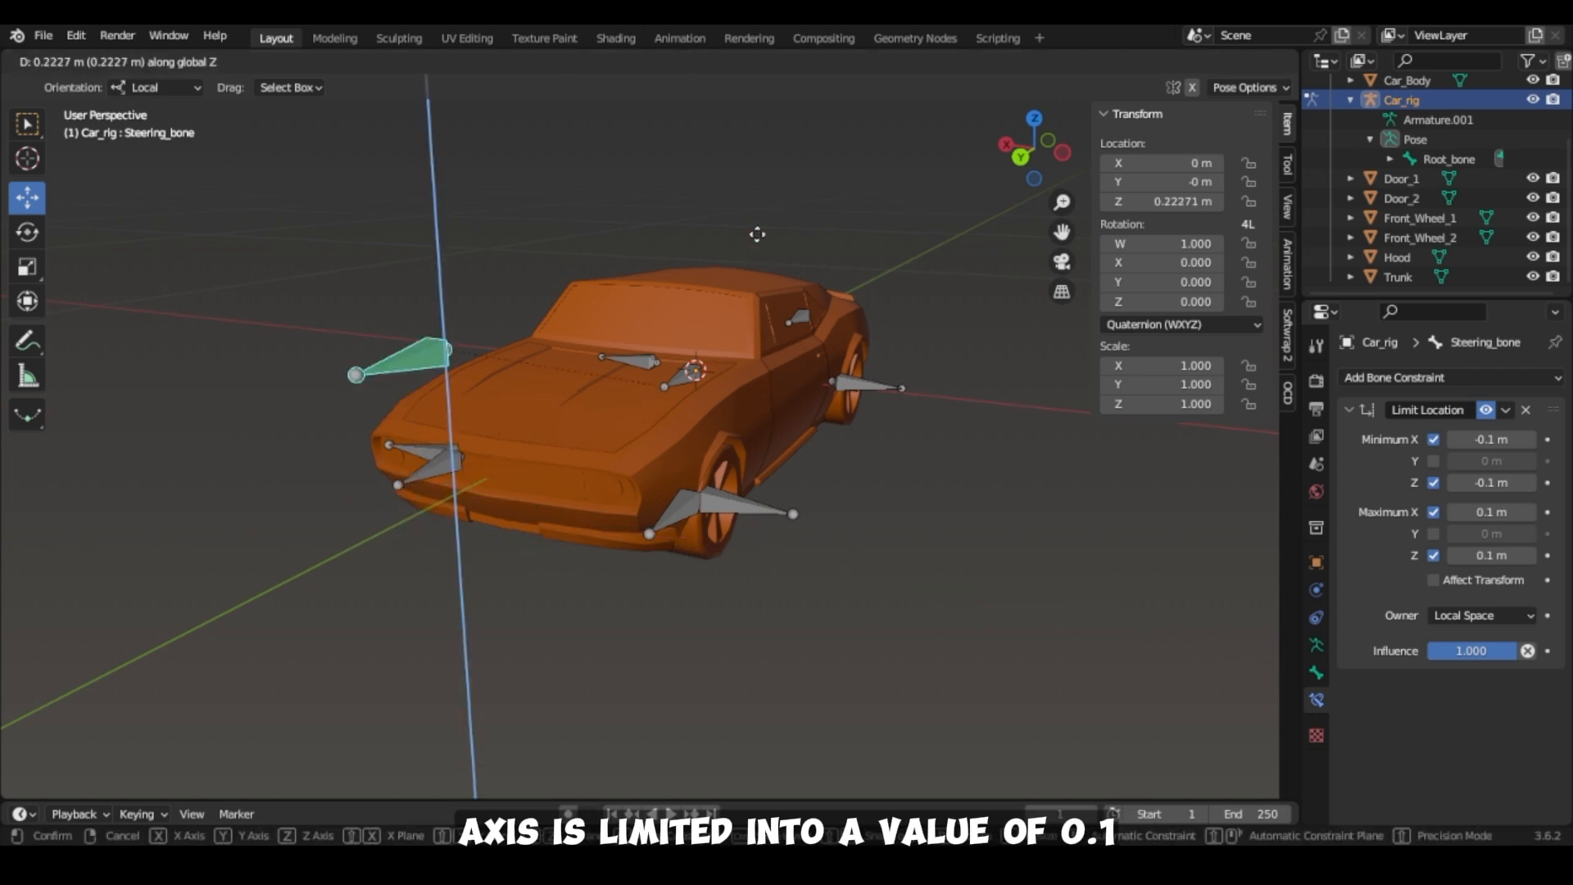
{"action": "right_click", "coordinate": [691, 289]}
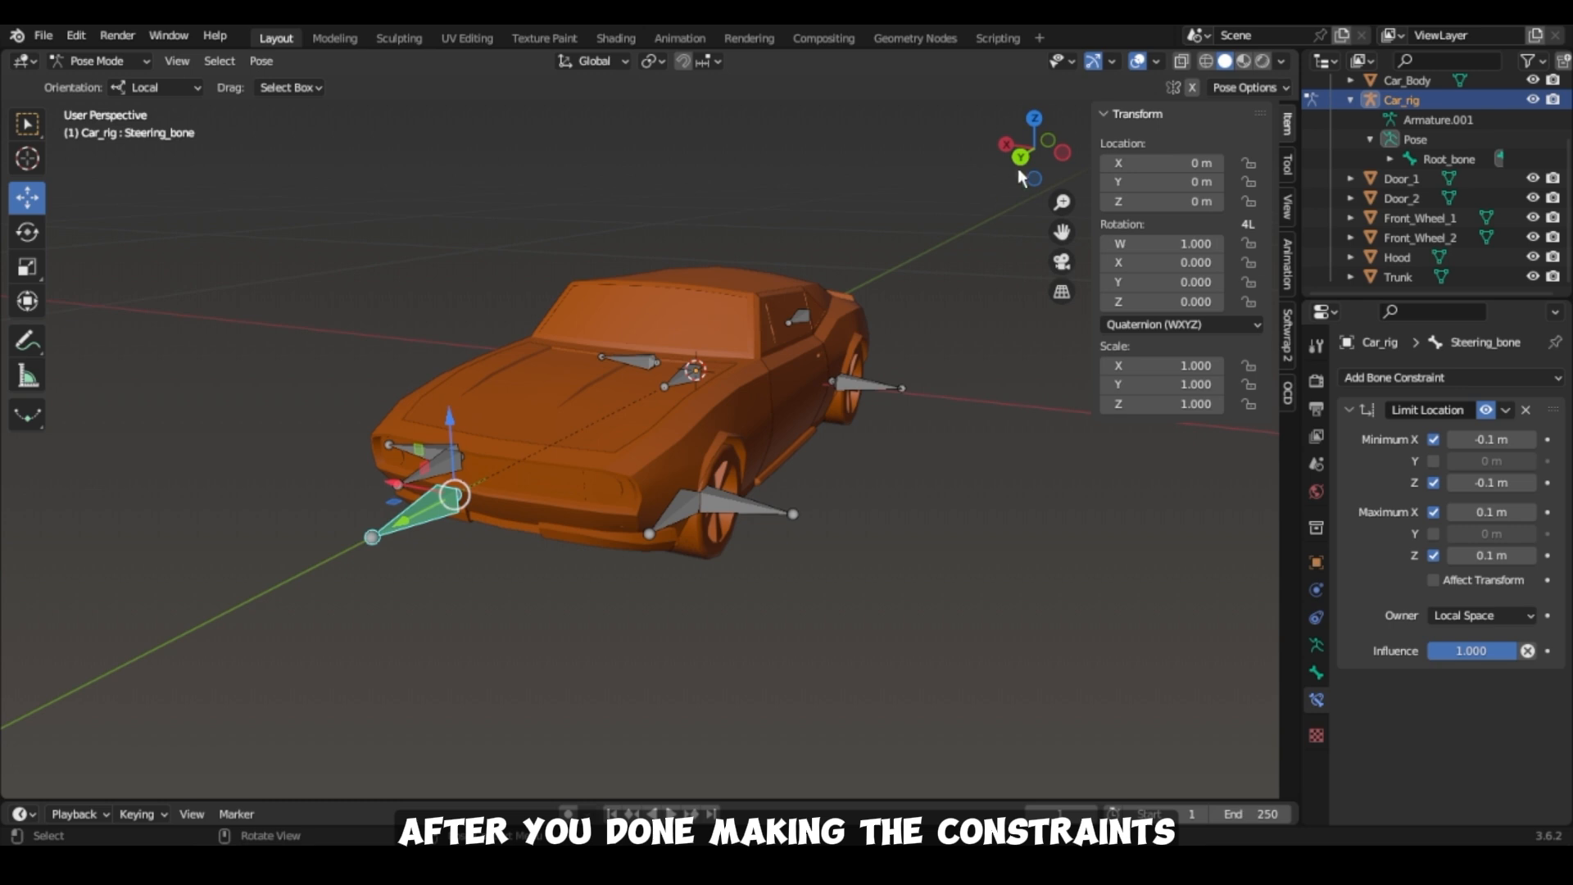
Select FWLS_bone at the front wheel and add a Transformation bone constraint to it.
{"action": "left_click_drag", "start_coordinate": [1018, 168], "coordinate": [1000, 170]}
{"action": "left_click_drag", "start_coordinate": [1059, 229], "coordinate": [1113, 153]}
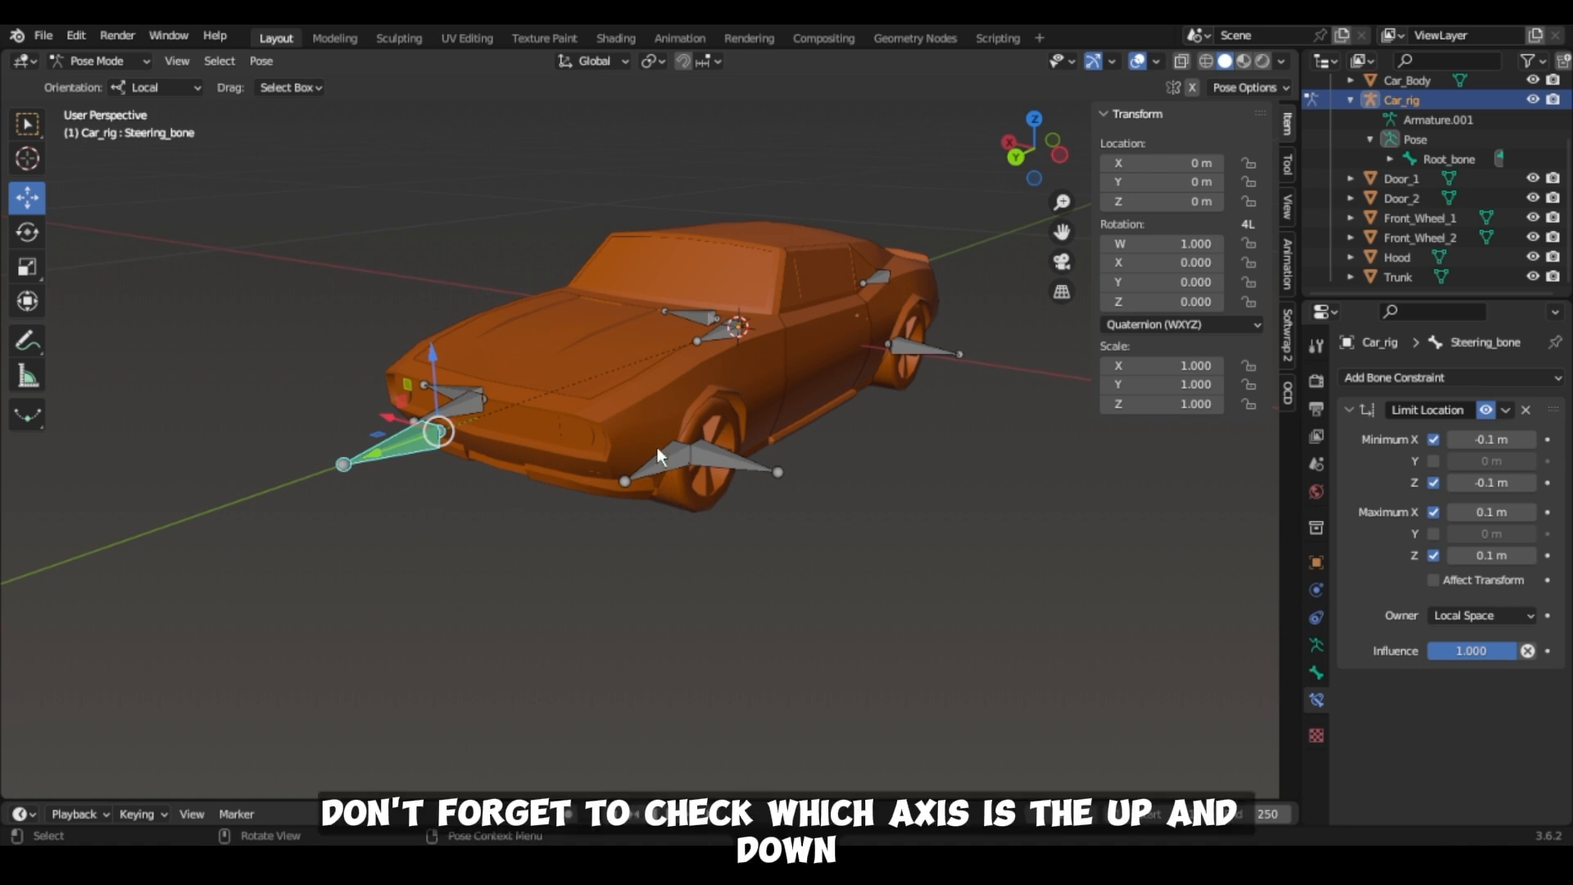
{"action": "left_click", "coordinate": [660, 470]}
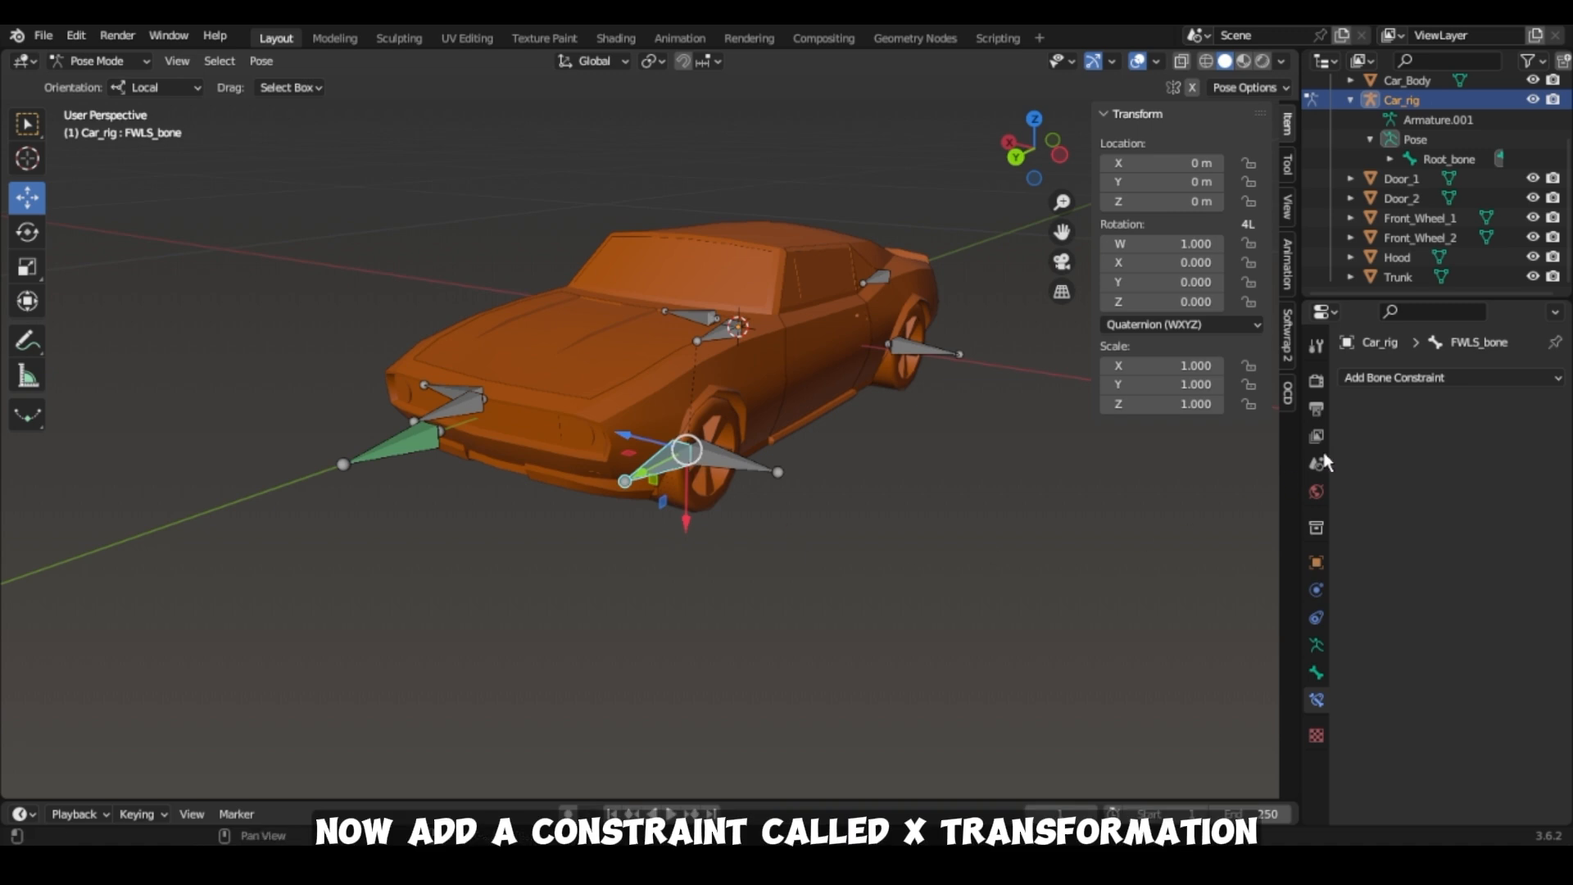
{"action": "left_click", "coordinate": [1400, 377]}
{"action": "left_click", "coordinate": [1209, 628]}
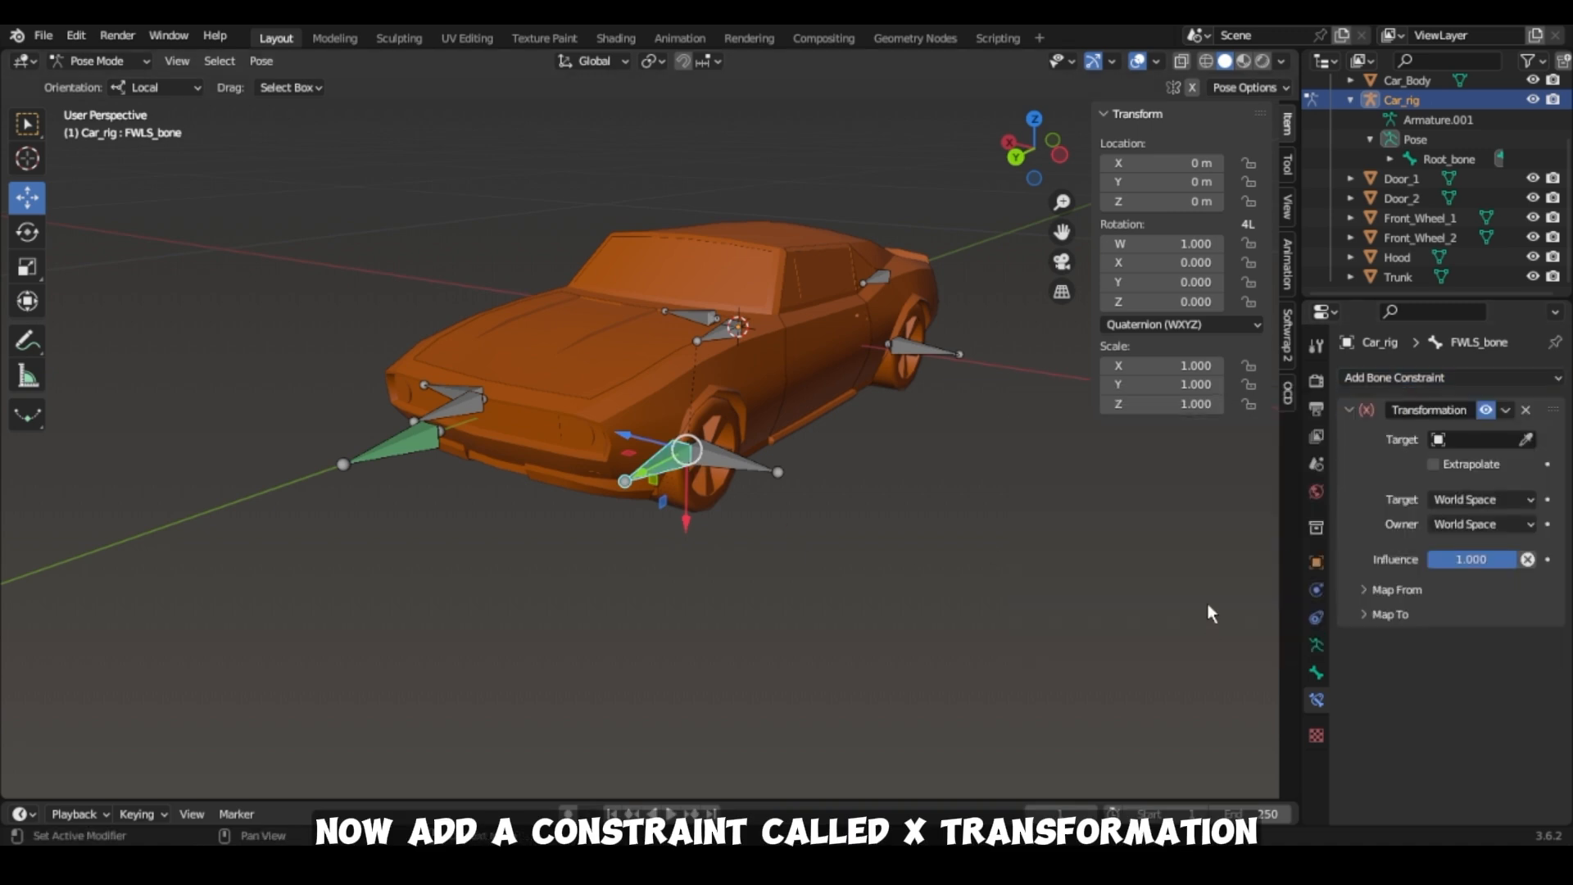
Target Steering_bone of Car_rig in FWLS_bone's Transformation constraint, with both target and owner in Local Space.
{"action": "left_click", "coordinate": [1526, 439]}
{"action": "left_click", "coordinate": [747, 336]}
{"action": "left_click", "coordinate": [1487, 463]}
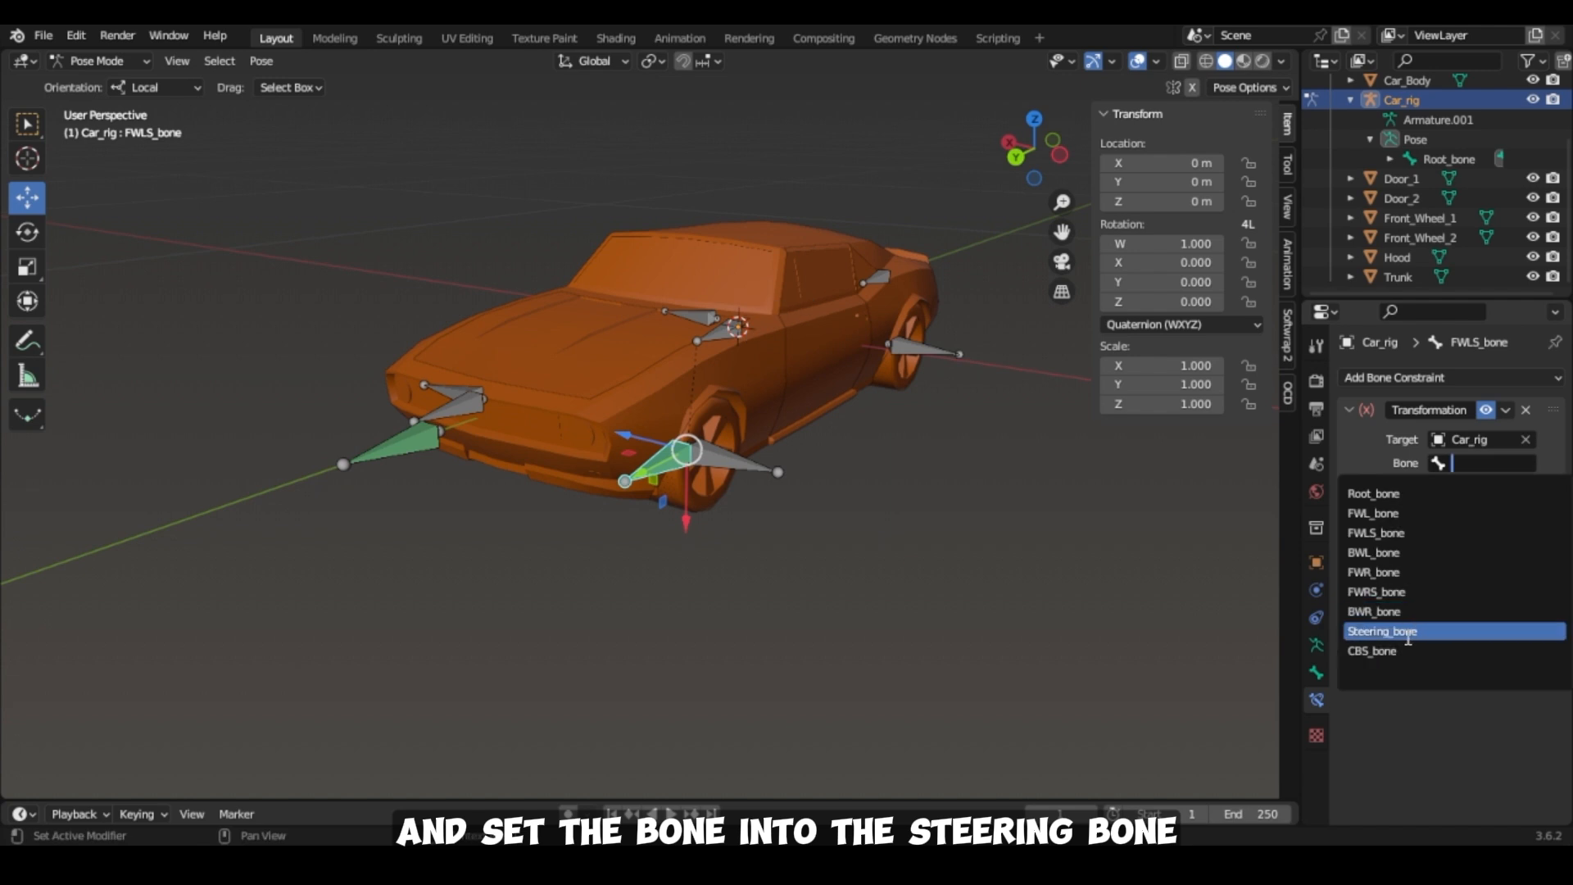
{"action": "left_click", "coordinate": [1407, 629]}
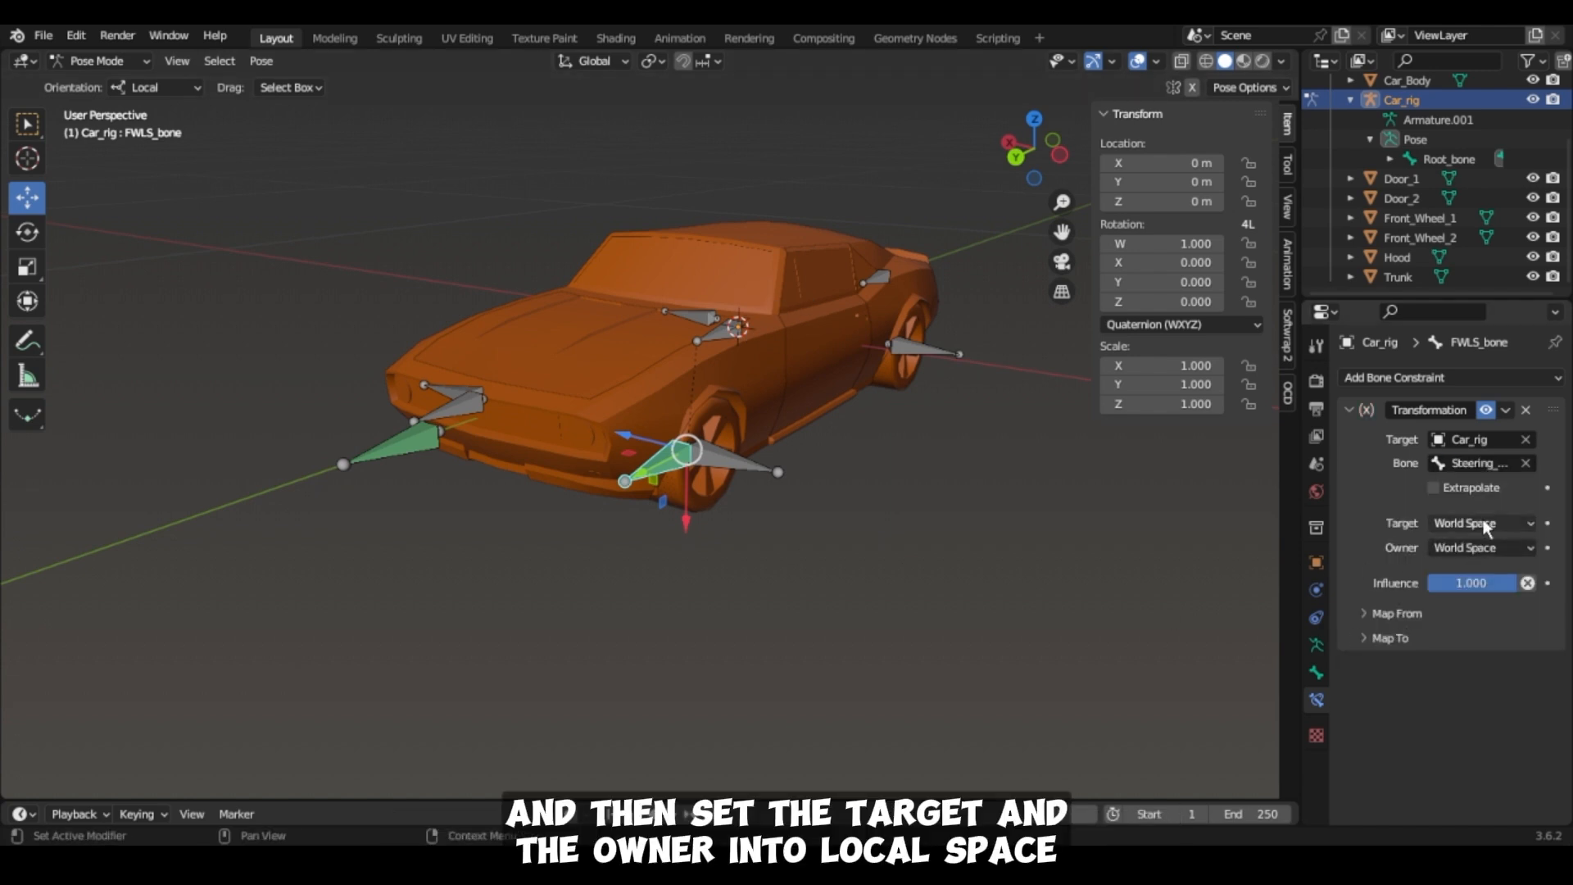
{"action": "left_click", "coordinate": [1483, 523]}
{"action": "left_click", "coordinate": [1384, 643]}
{"action": "left_click", "coordinate": [1478, 546]}
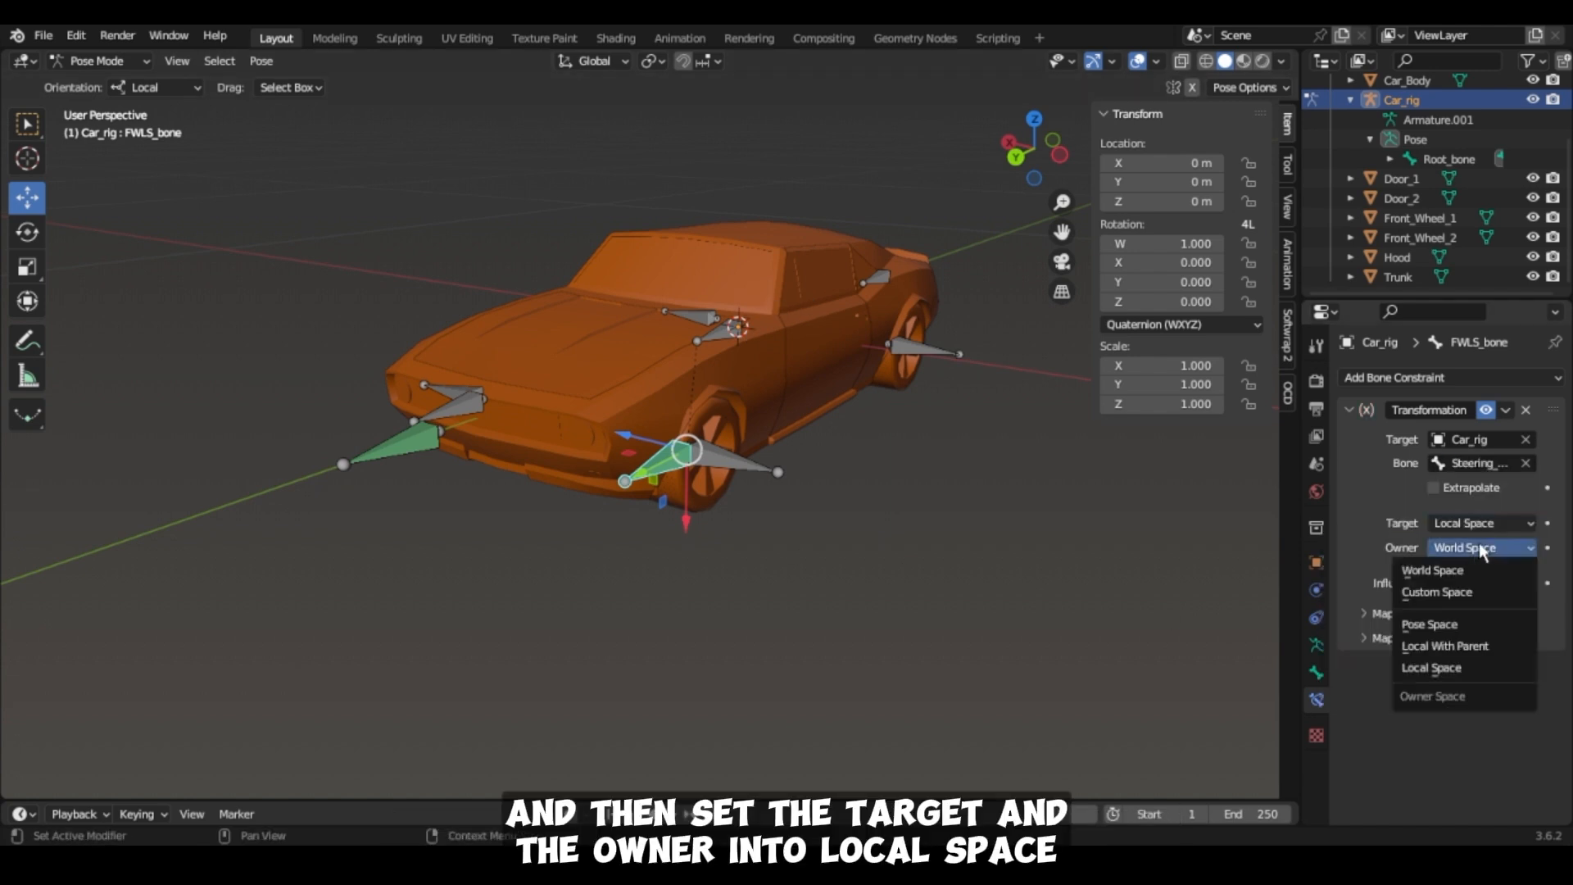
{"action": "left_click", "coordinate": [1438, 667]}
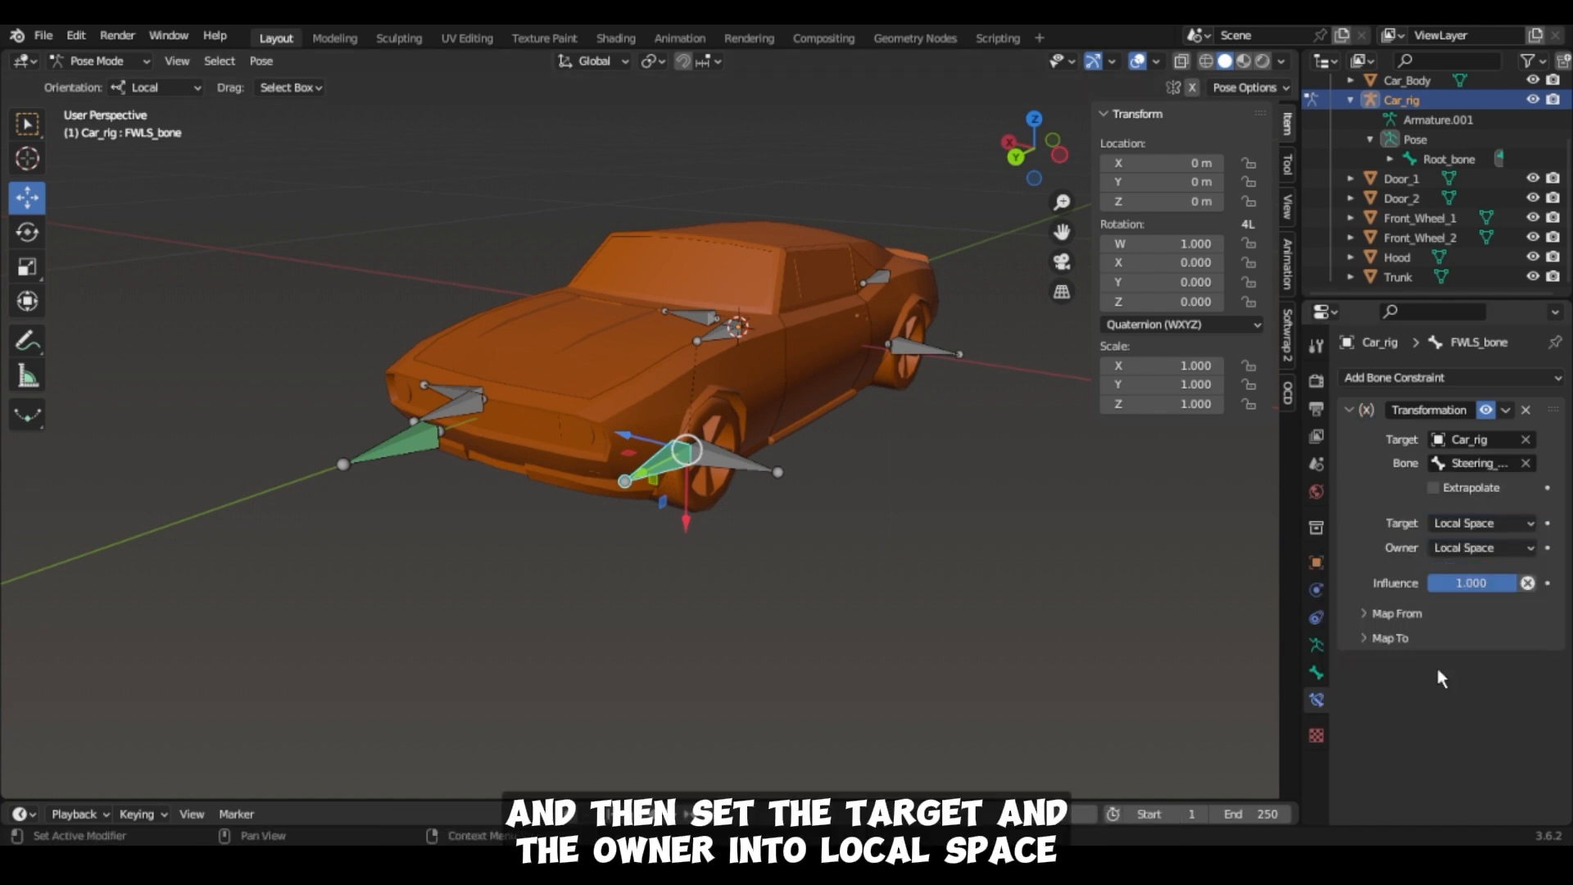
In FWLS_bone's Map From location settings, set X minimum to -0.1 m and X maximum to 0.1 m.
{"action": "left_click", "coordinate": [1403, 615]}
{"action": "scroll", "coordinate": [1394, 681], "scroll_direction": "down", "scroll_amount": 6}
{"action": "left_click", "coordinate": [1485, 421]}
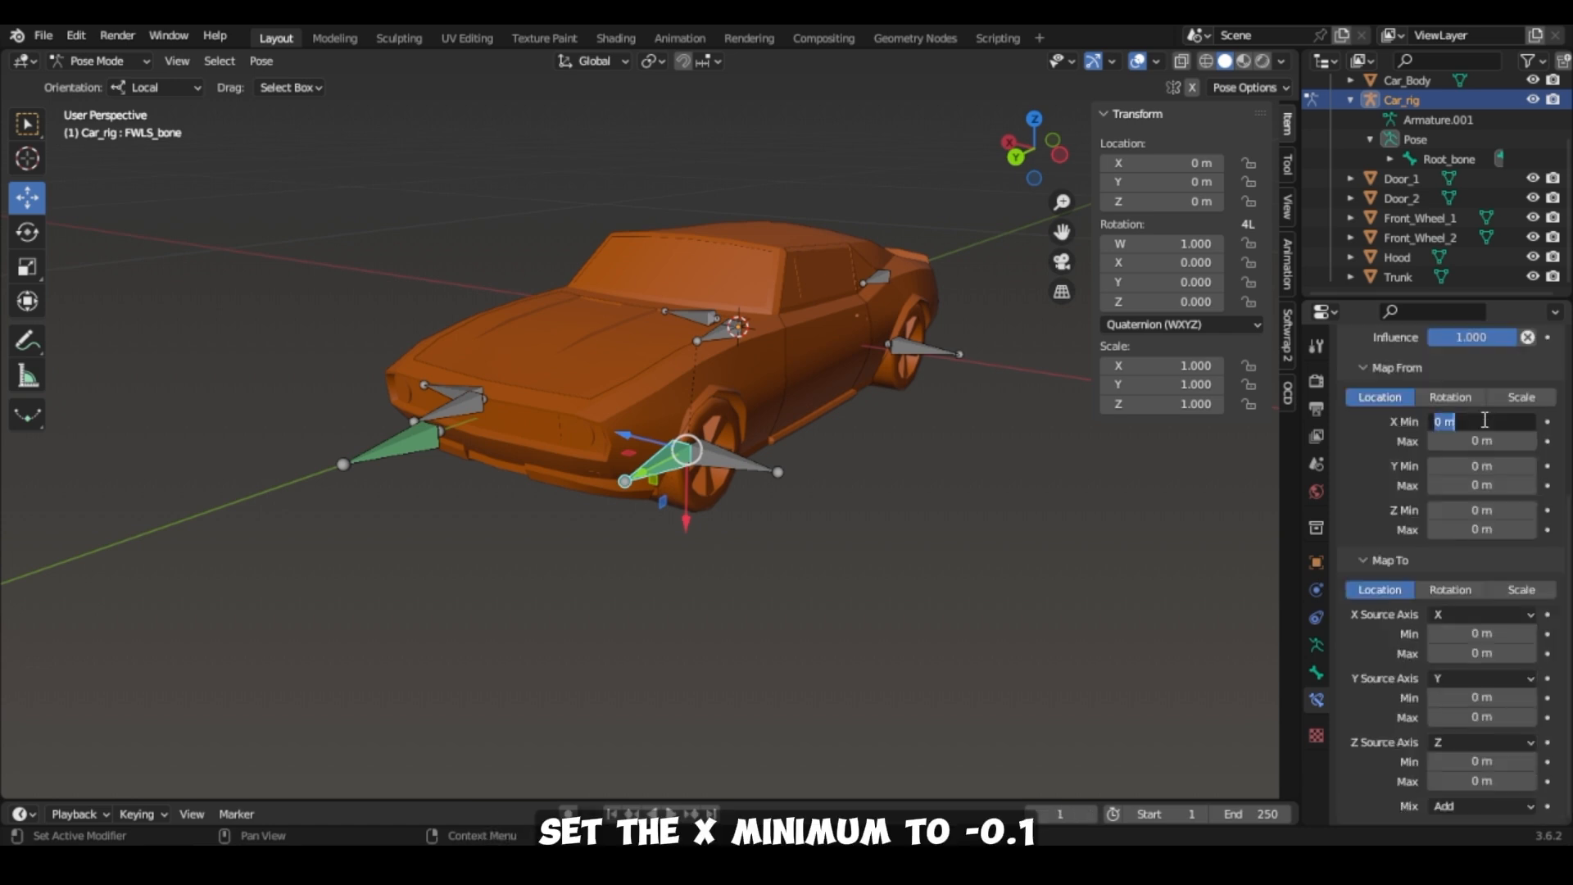
{"action": "type", "text": "-0.1"}
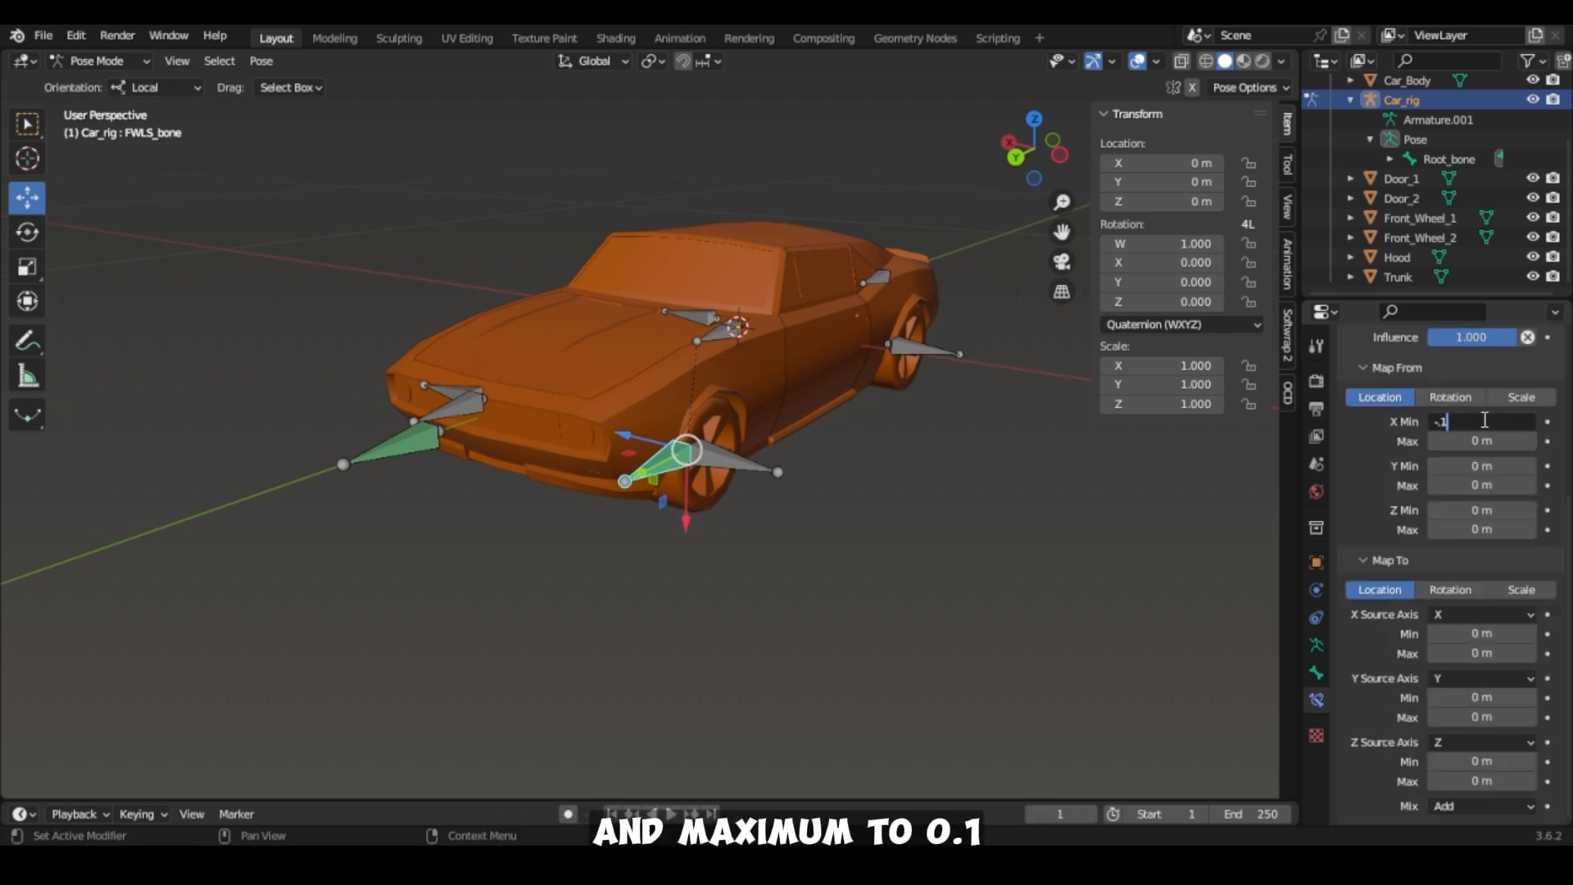
{"action": "left_click", "coordinate": [1485, 442]}
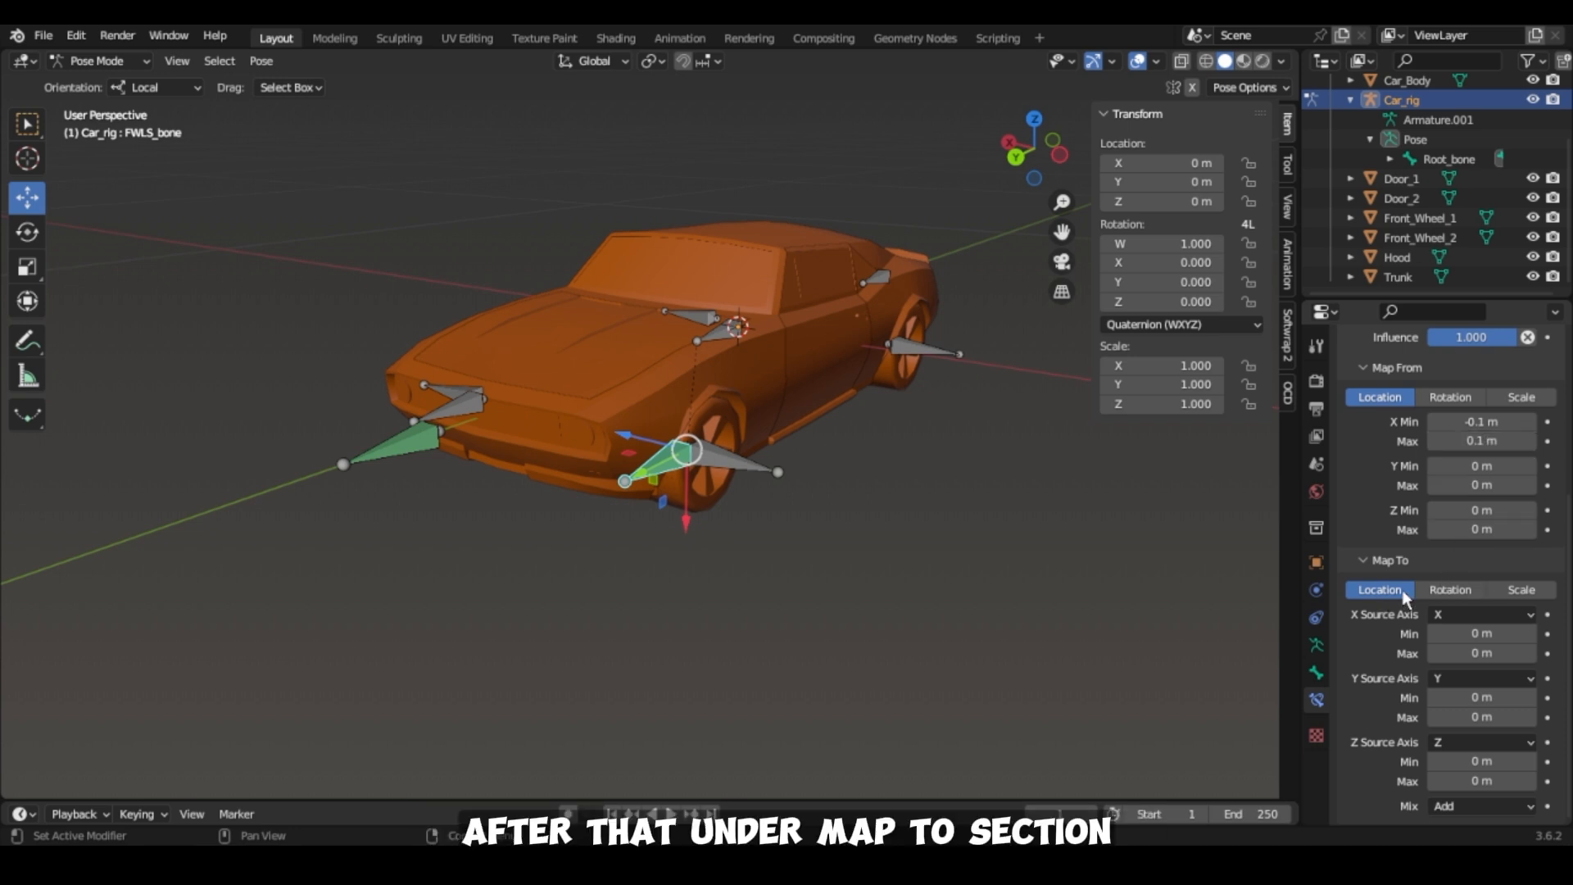
Switch FWLS_bone's Map To settings to Rotation and set the X minimum to -10° and maximum to 10°.
{"action": "left_click", "coordinate": [1447, 592]}
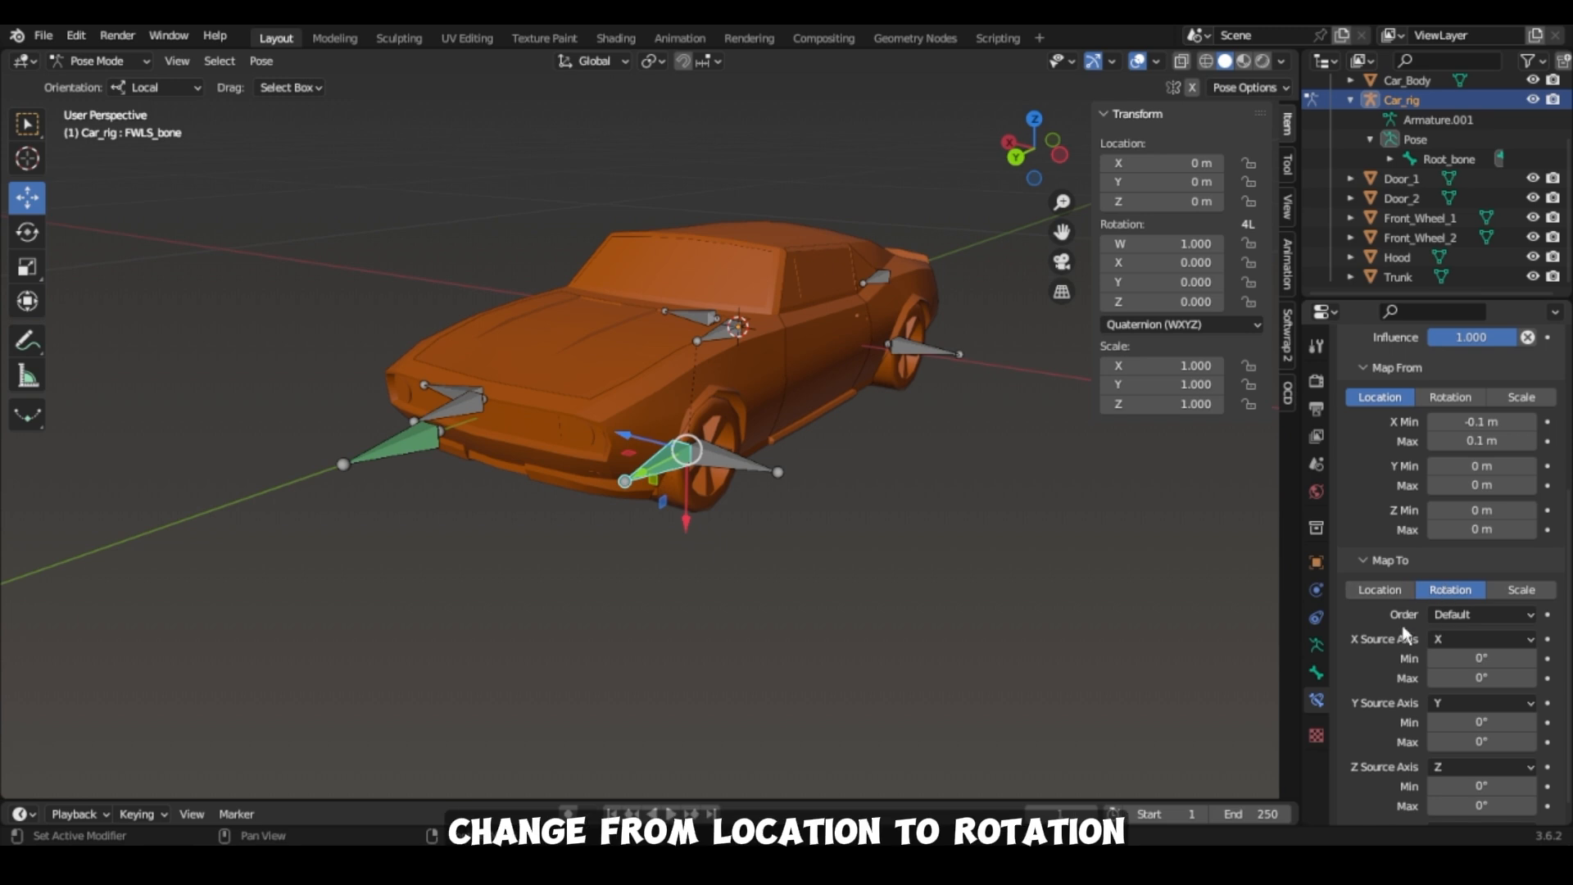
{"action": "scroll", "coordinate": [1401, 627], "scroll_direction": "down", "scroll_amount": 1}
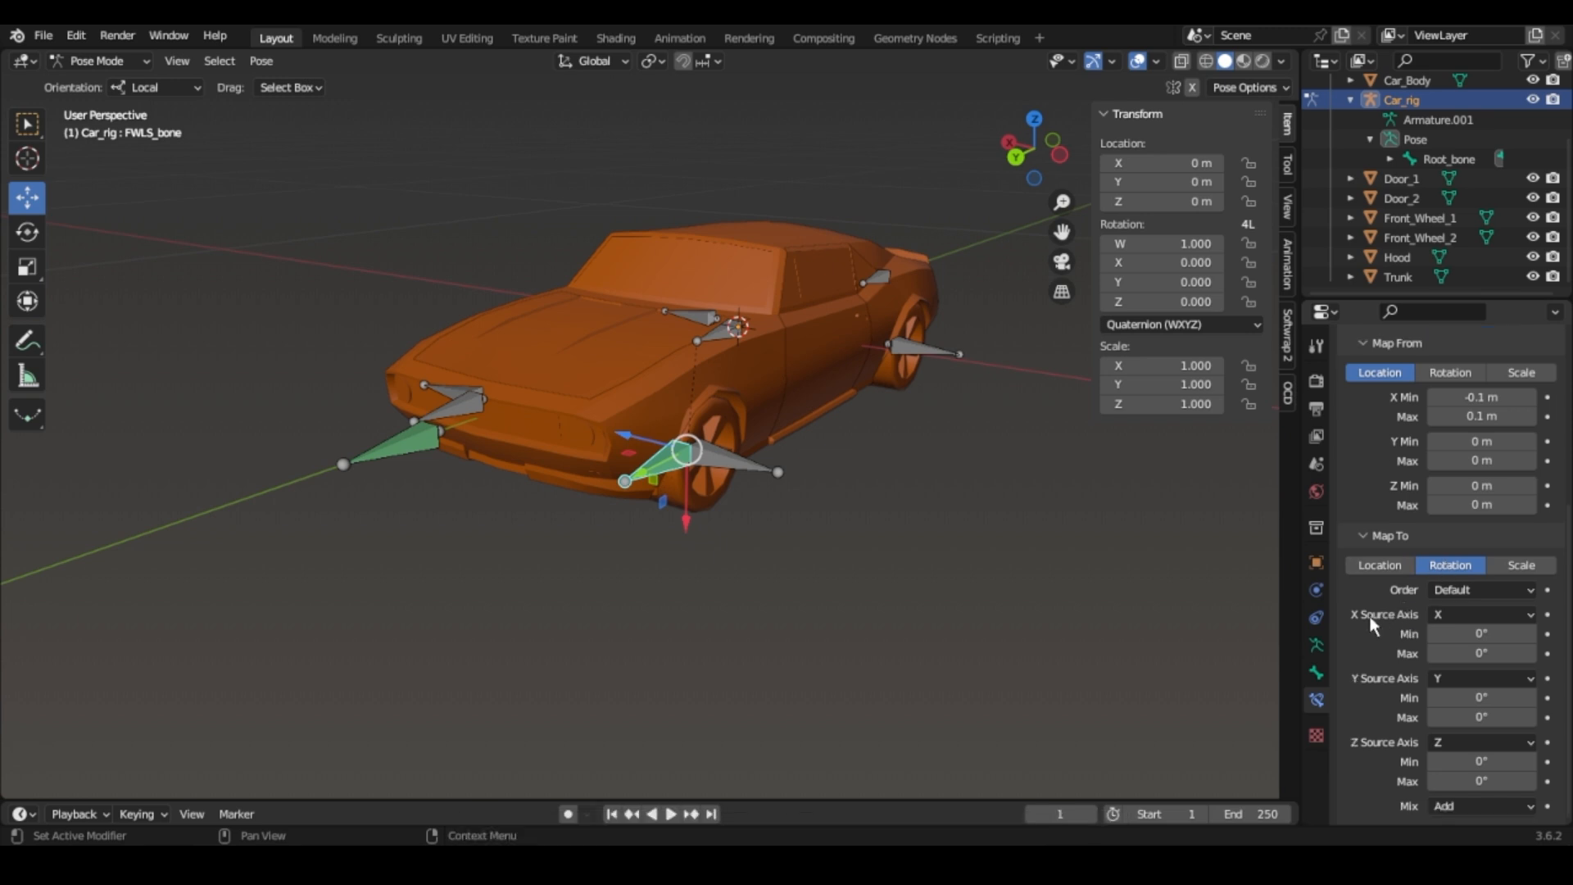
{"action": "left_click", "coordinate": [1469, 632]}
{"action": "type", "text": "-10"}
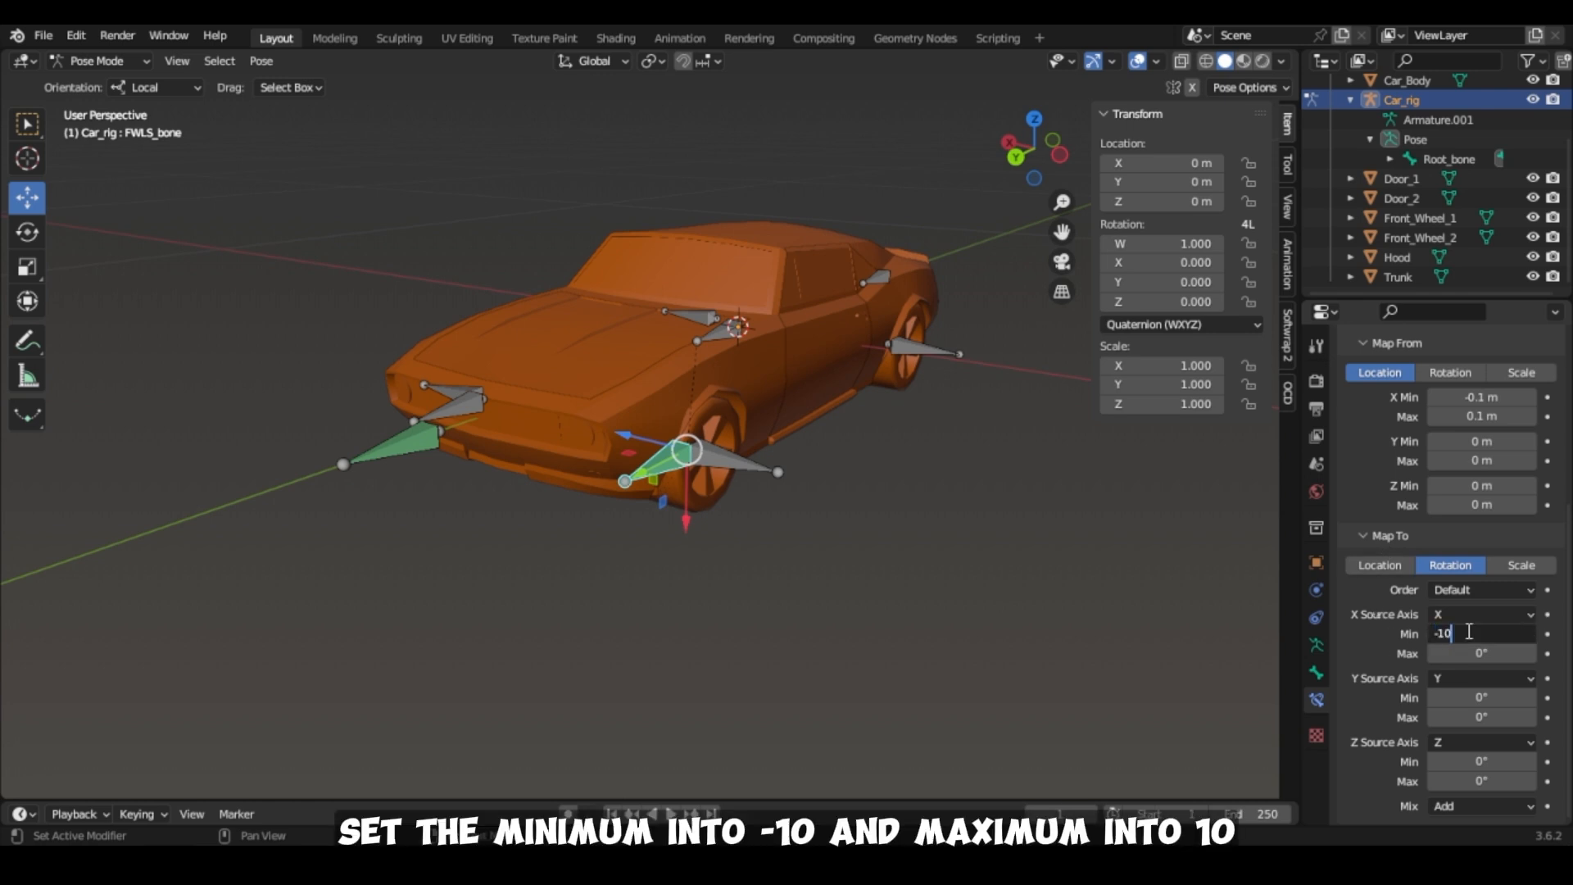
{"action": "key", "text": "Return"}
{"action": "left_click", "coordinate": [1470, 653]}
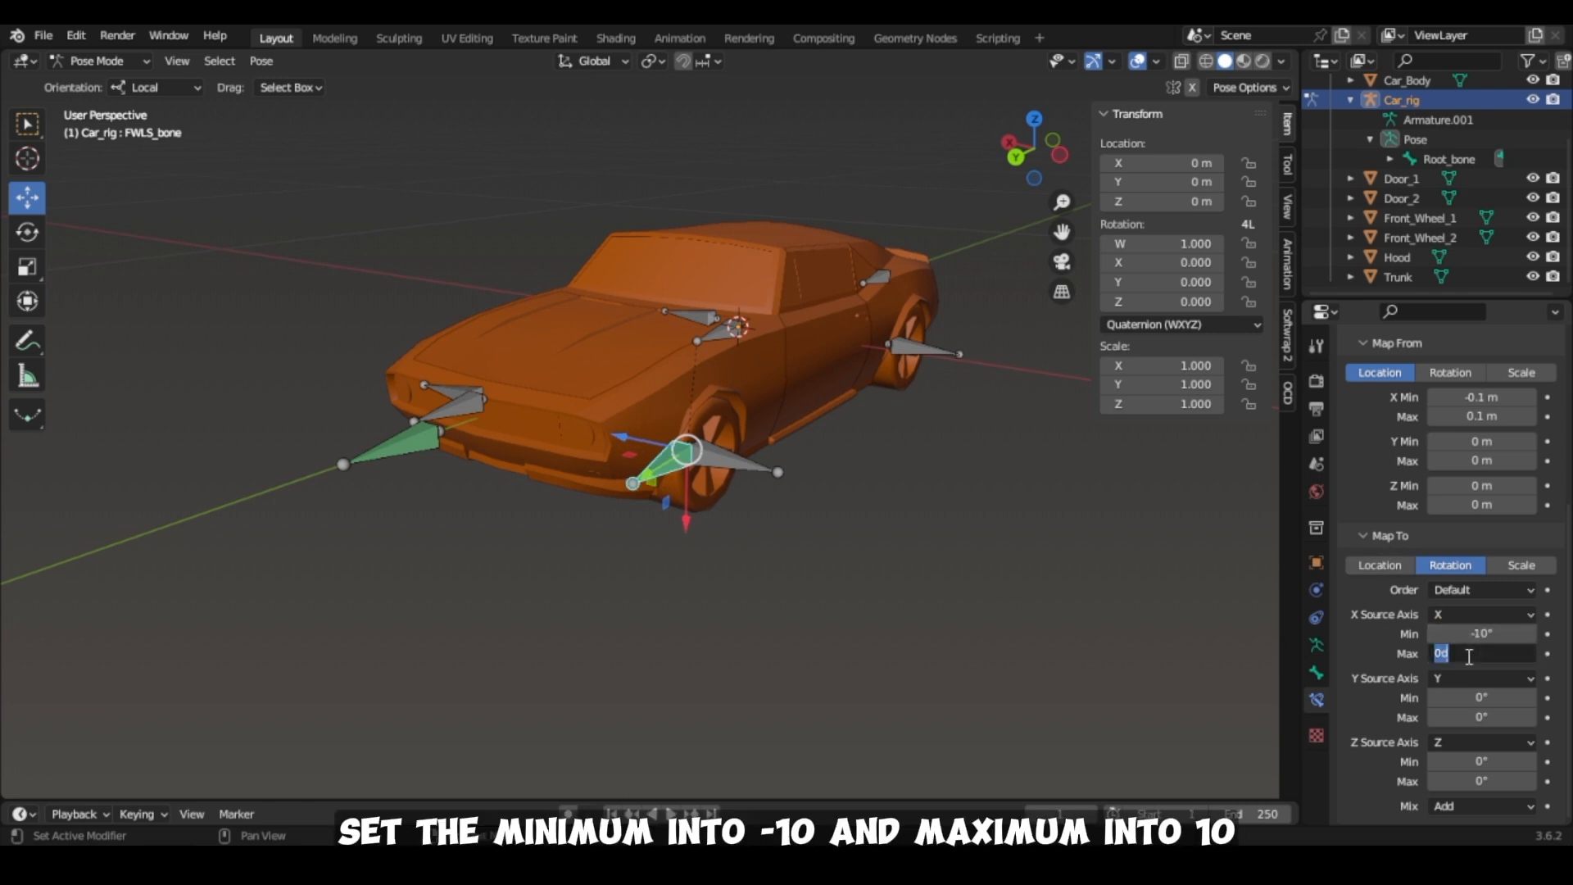
{"action": "type", "text": "10"}
{"action": "key", "text": "Return"}
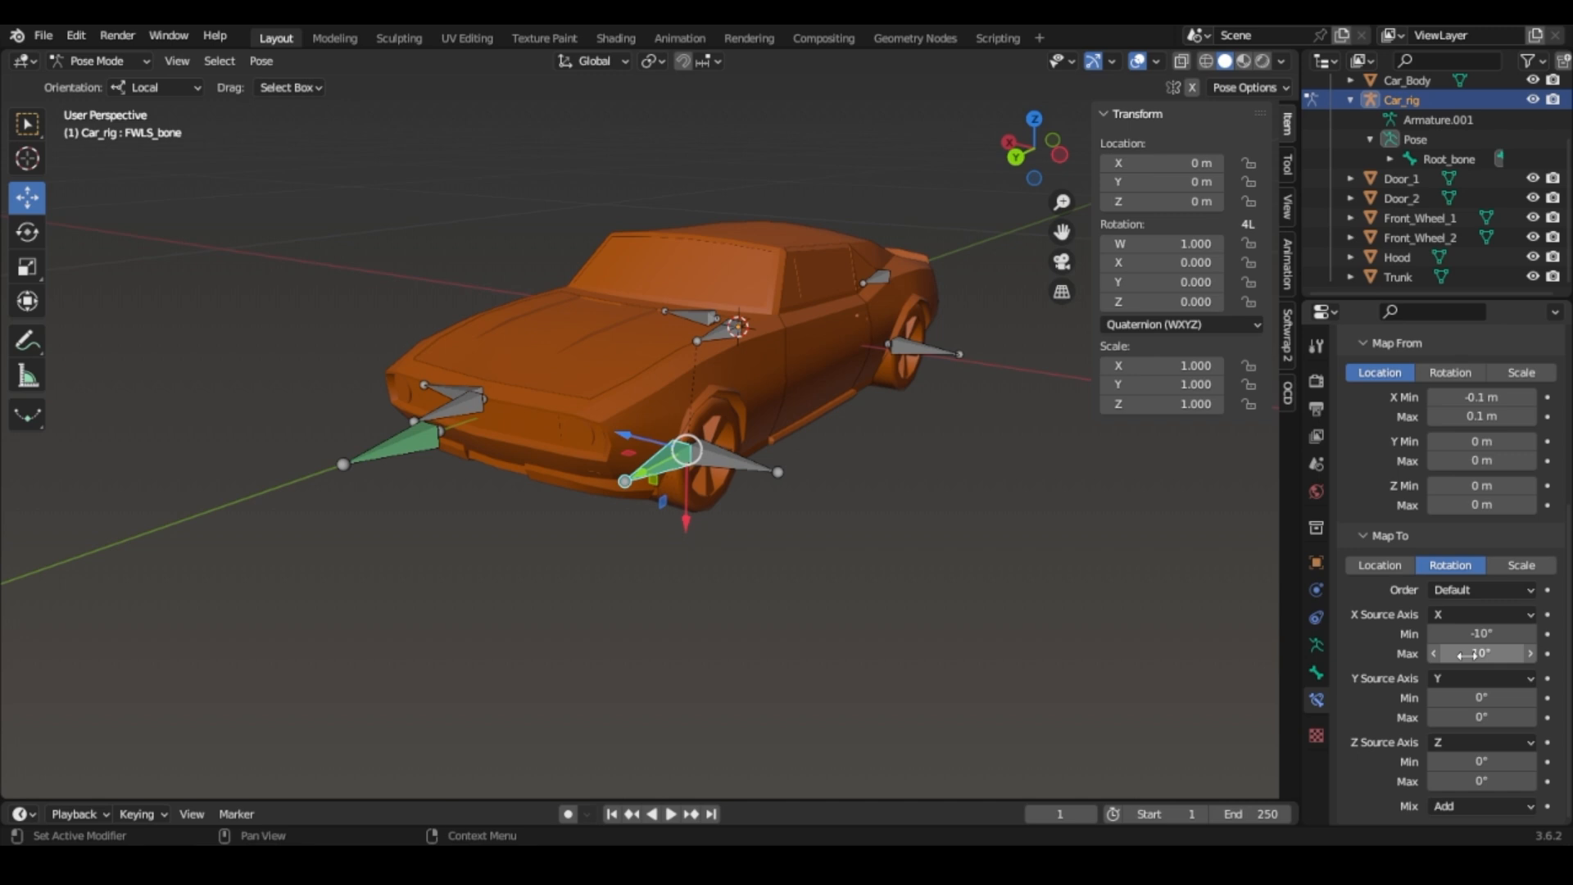
Test the wheel steering by moving Steering_bone along X, and cancel the move.
{"action": "left_click", "coordinate": [413, 442]}
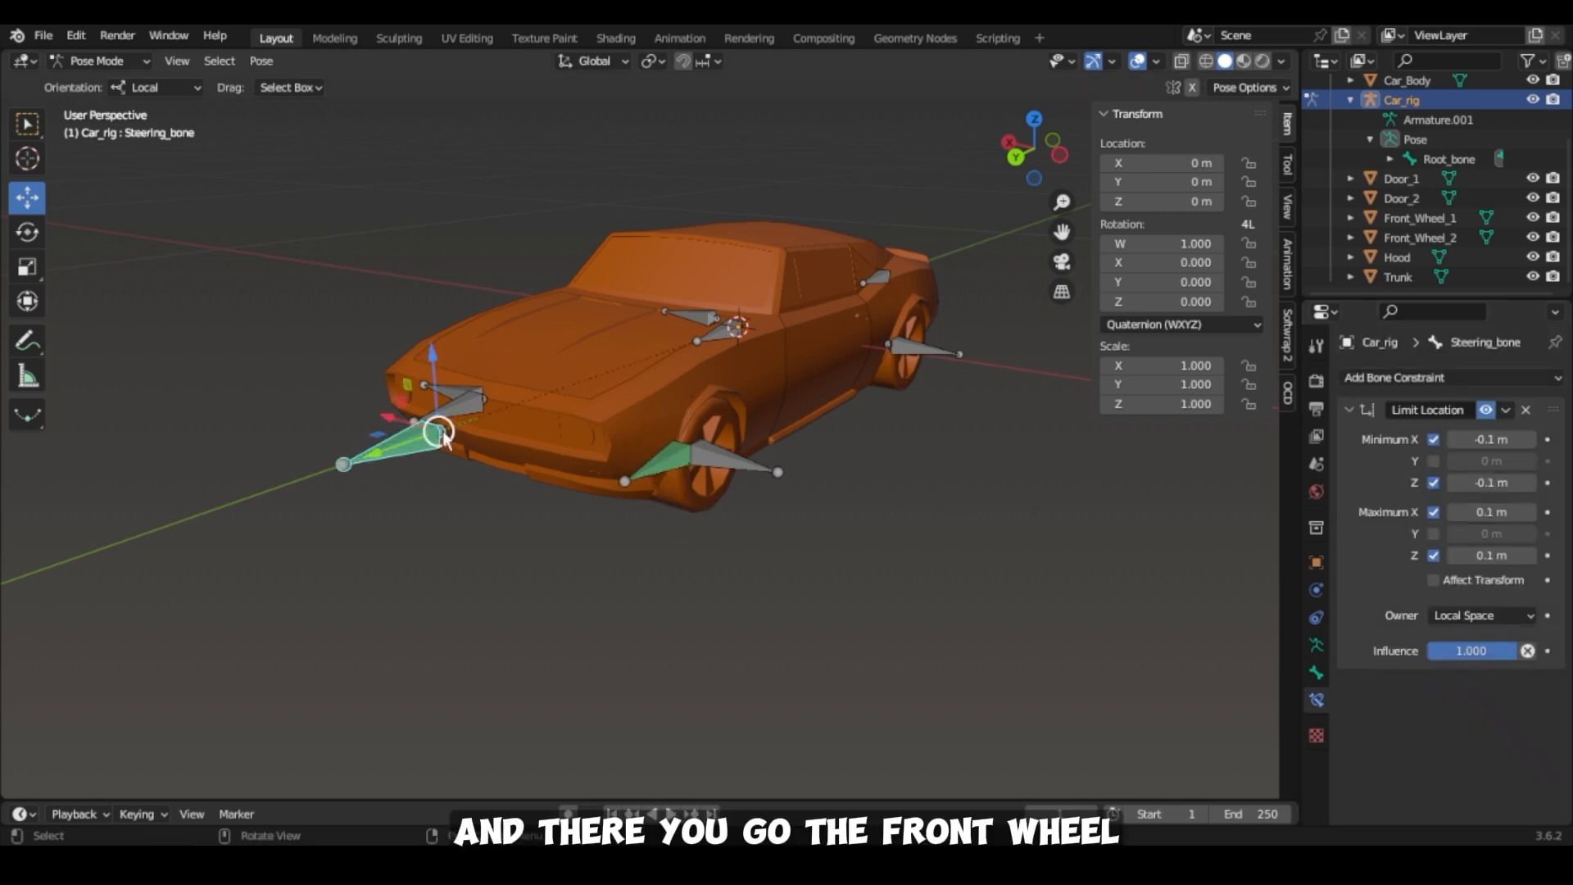
{"action": "key", "text": "g"}
{"action": "key", "text": "x"}
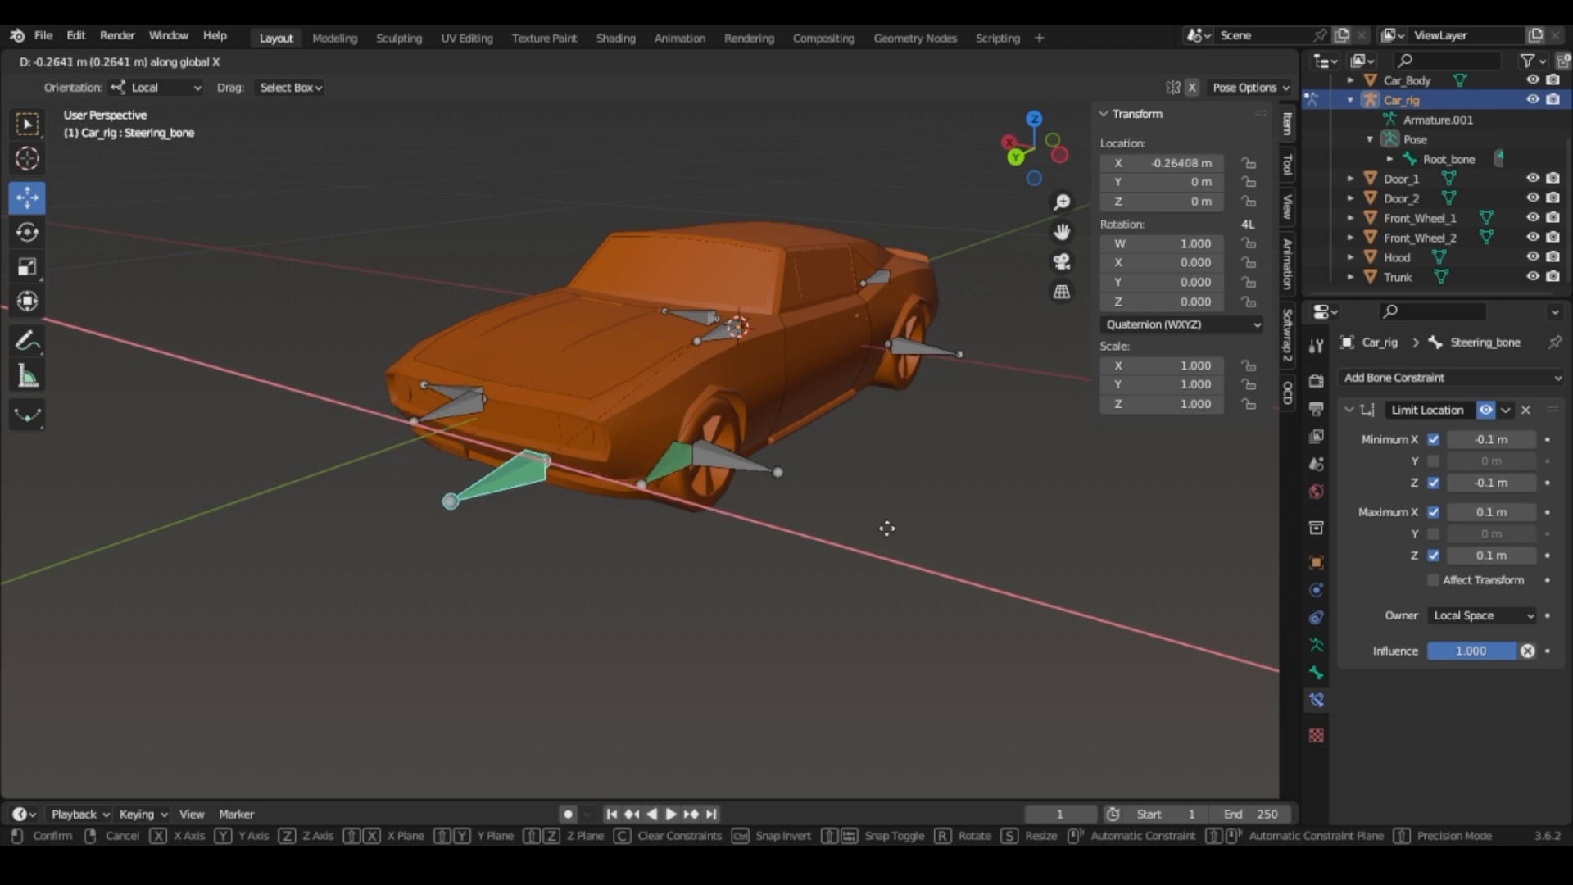
{"action": "right_click", "coordinate": [885, 527]}
Add a Transformation bone constraint to FWRS_bone at the other front wheel, with Car_rig as the target.
{"action": "mouse_move", "coordinate": [1014, 155]}
{"action": "left_mouse_down"}
{"action": "mouse_move", "coordinate": [1041, 159]}
{"action": "mouse_move", "coordinate": [1008, 157]}
{"action": "left_mouse_up"}
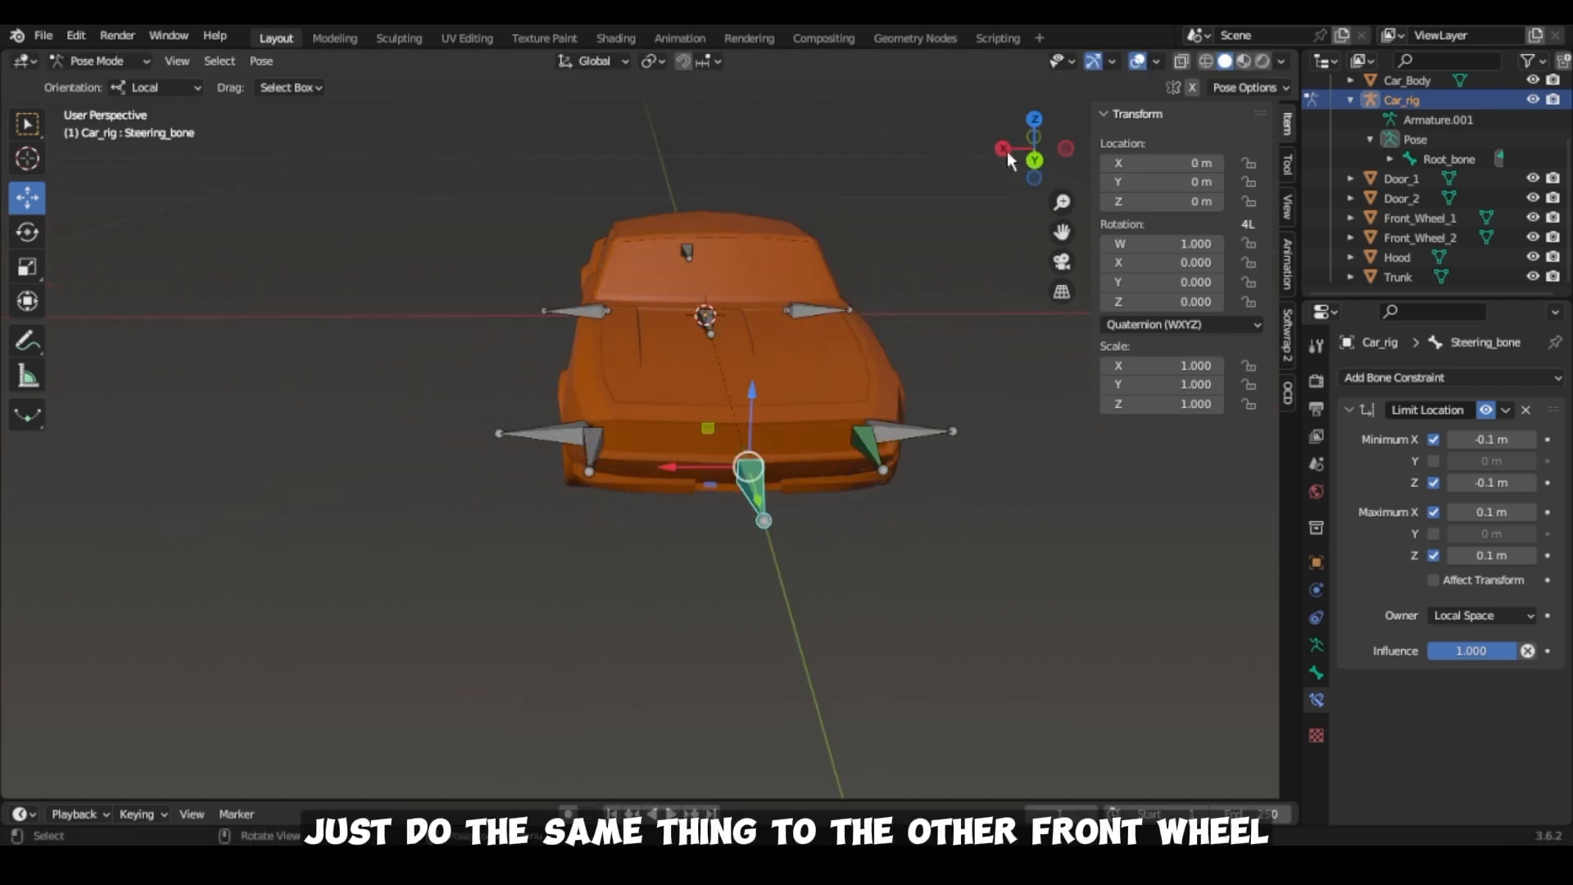
{"action": "left_click", "coordinate": [594, 440]}
{"action": "middle_click_drag", "start_coordinate": [902, 543], "coordinate": [729, 467]}
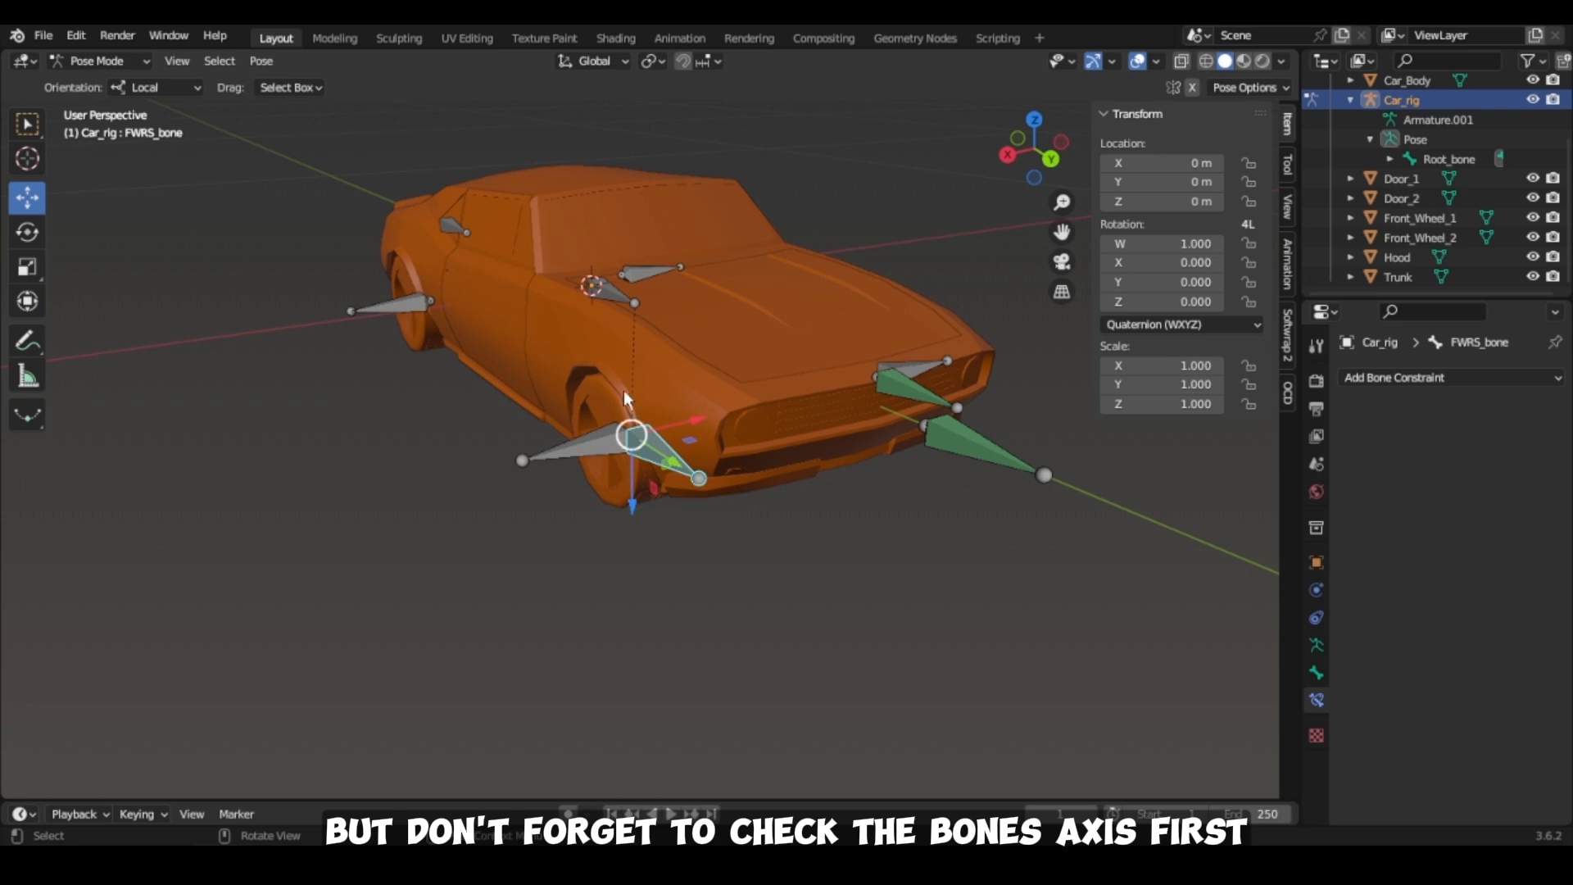
{"action": "left_click", "coordinate": [1410, 377]}
{"action": "left_click", "coordinate": [1231, 628]}
{"action": "left_click", "coordinate": [1468, 439]}
{"action": "left_click", "coordinate": [1430, 528]}
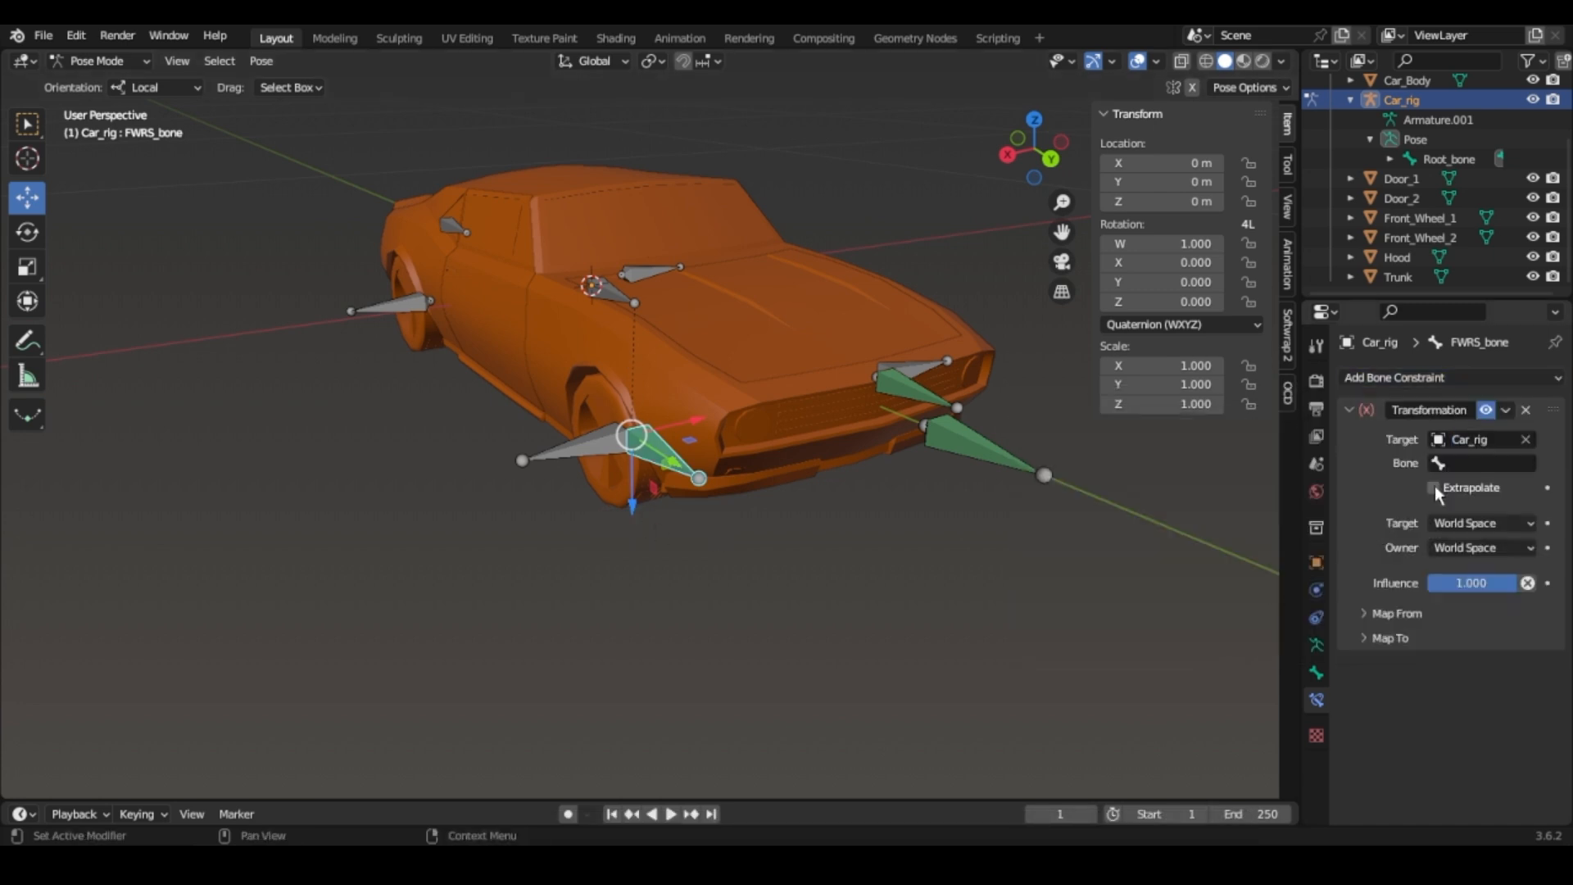
Set the target bone of FWRS_bone's constraint to Steering_bone and both target and owner to Local Space.
{"action": "left_click", "coordinate": [1454, 465]}
{"action": "left_click", "coordinate": [1419, 633]}
{"action": "left_click", "coordinate": [1479, 523]}
{"action": "left_click", "coordinate": [1357, 644]}
{"action": "left_click", "coordinate": [1479, 545]}
{"action": "left_click", "coordinate": [1385, 667]}
In FWRS_bone's Map From location settings, set X minimum to -0.1 m and X maximum to 0.1 m.
{"action": "scroll", "coordinate": [1390, 737], "scroll_direction": "down", "scroll_amount": 6}
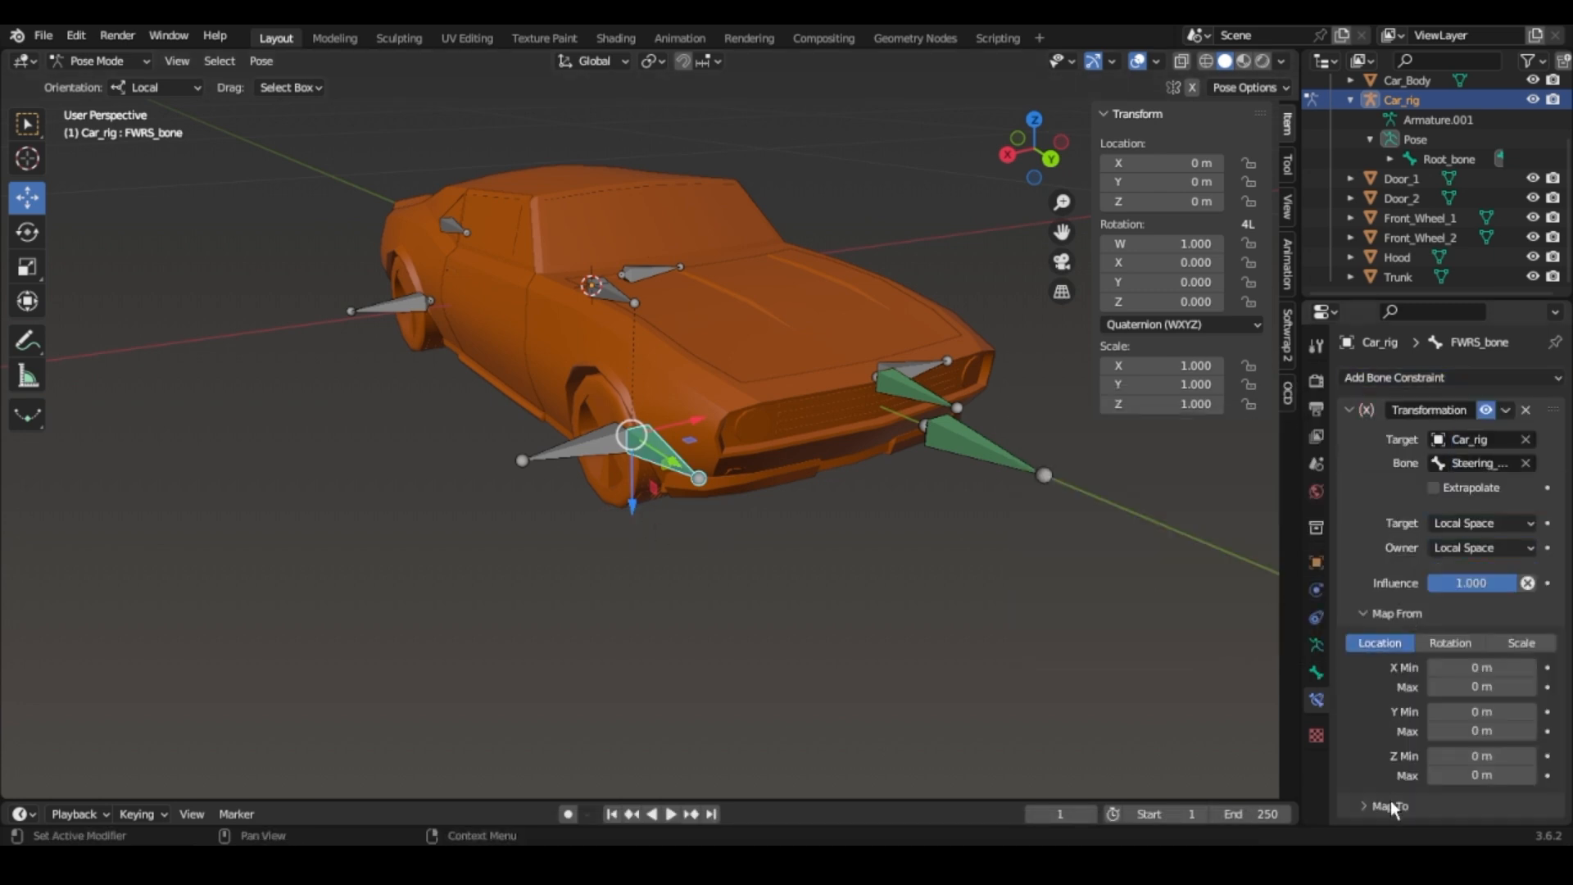
{"action": "left_click", "coordinate": [1479, 420]}
{"action": "type", "text": "-1"}
{"action": "key", "text": "Return"}
{"action": "left_click", "coordinate": [1479, 440]}
{"action": "type", "text": ".1"}
{"action": "key", "text": "Return"}
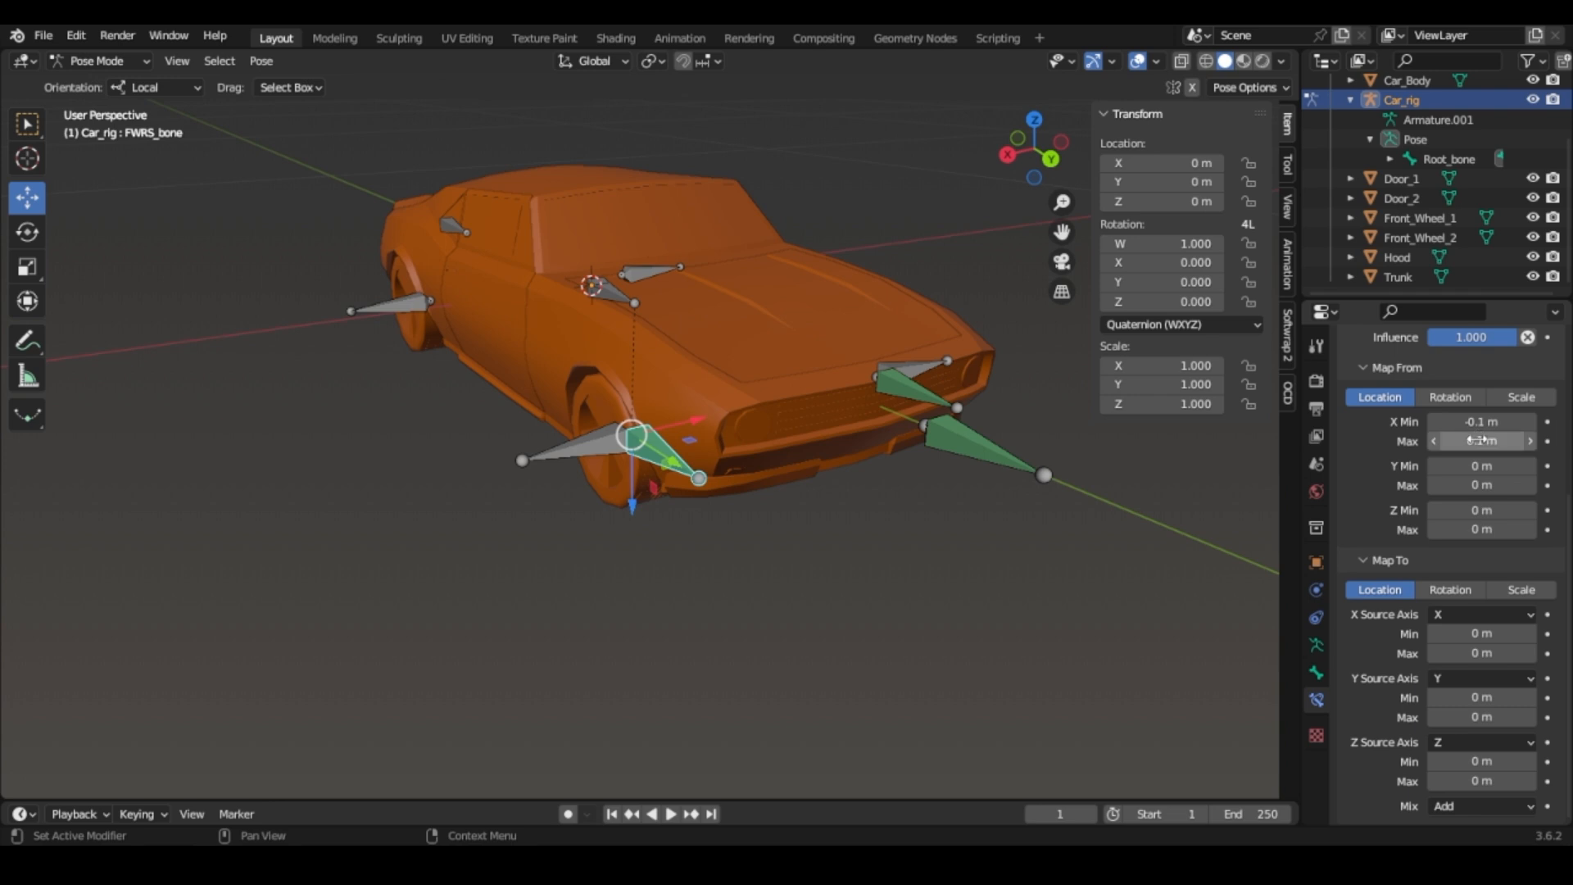
Set the Z Source Axis to X in FWRS_bone's Map To settings and switch the mapping to Rotation.
{"action": "left_click", "coordinate": [1482, 742]}
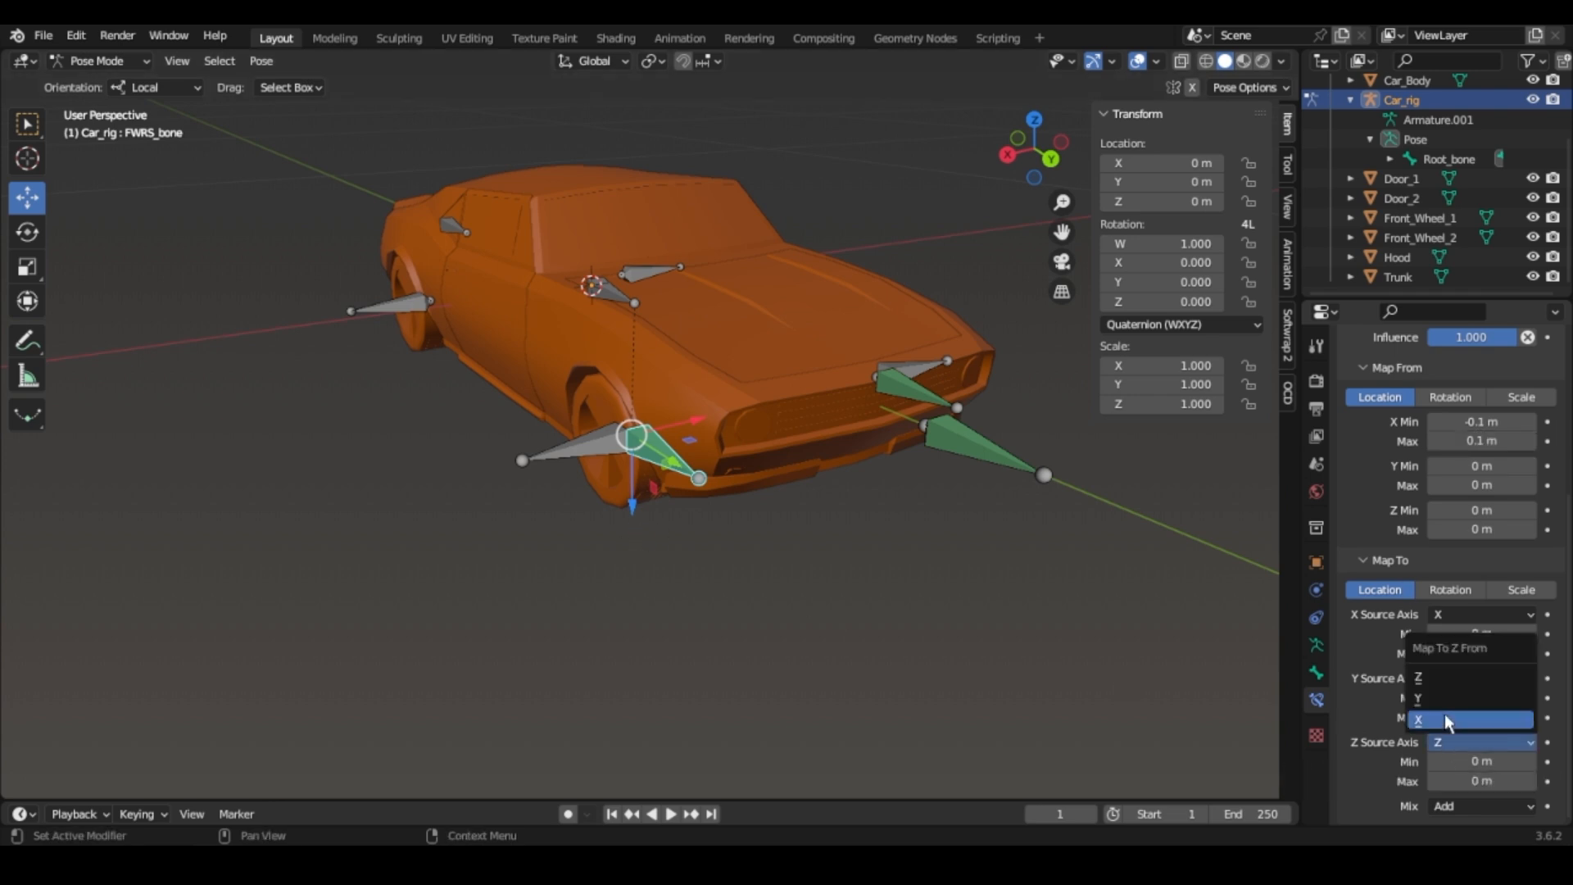
{"action": "left_click", "coordinate": [1467, 696]}
{"action": "left_click", "coordinate": [1467, 762]}
{"action": "key", "text": "Return"}
{"action": "left_click", "coordinate": [1450, 589]}
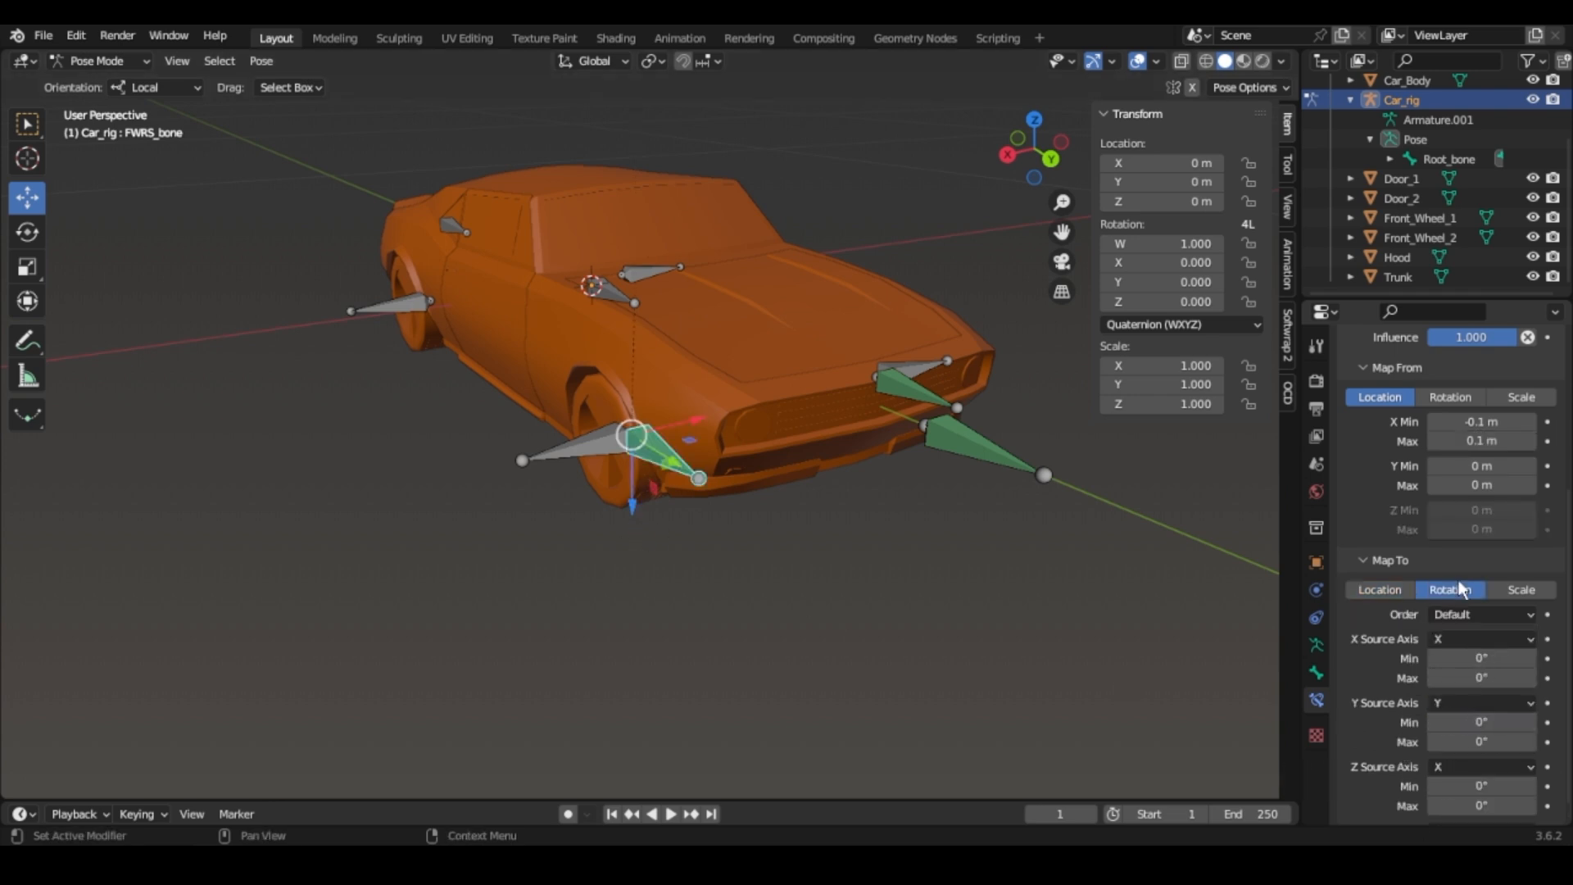
Set the Z rotation minimum to -10° and maximum to 10° in FWRS_bone's Map To settings.
{"action": "scroll", "coordinate": [1442, 677], "scroll_direction": "down", "scroll_amount": 1}
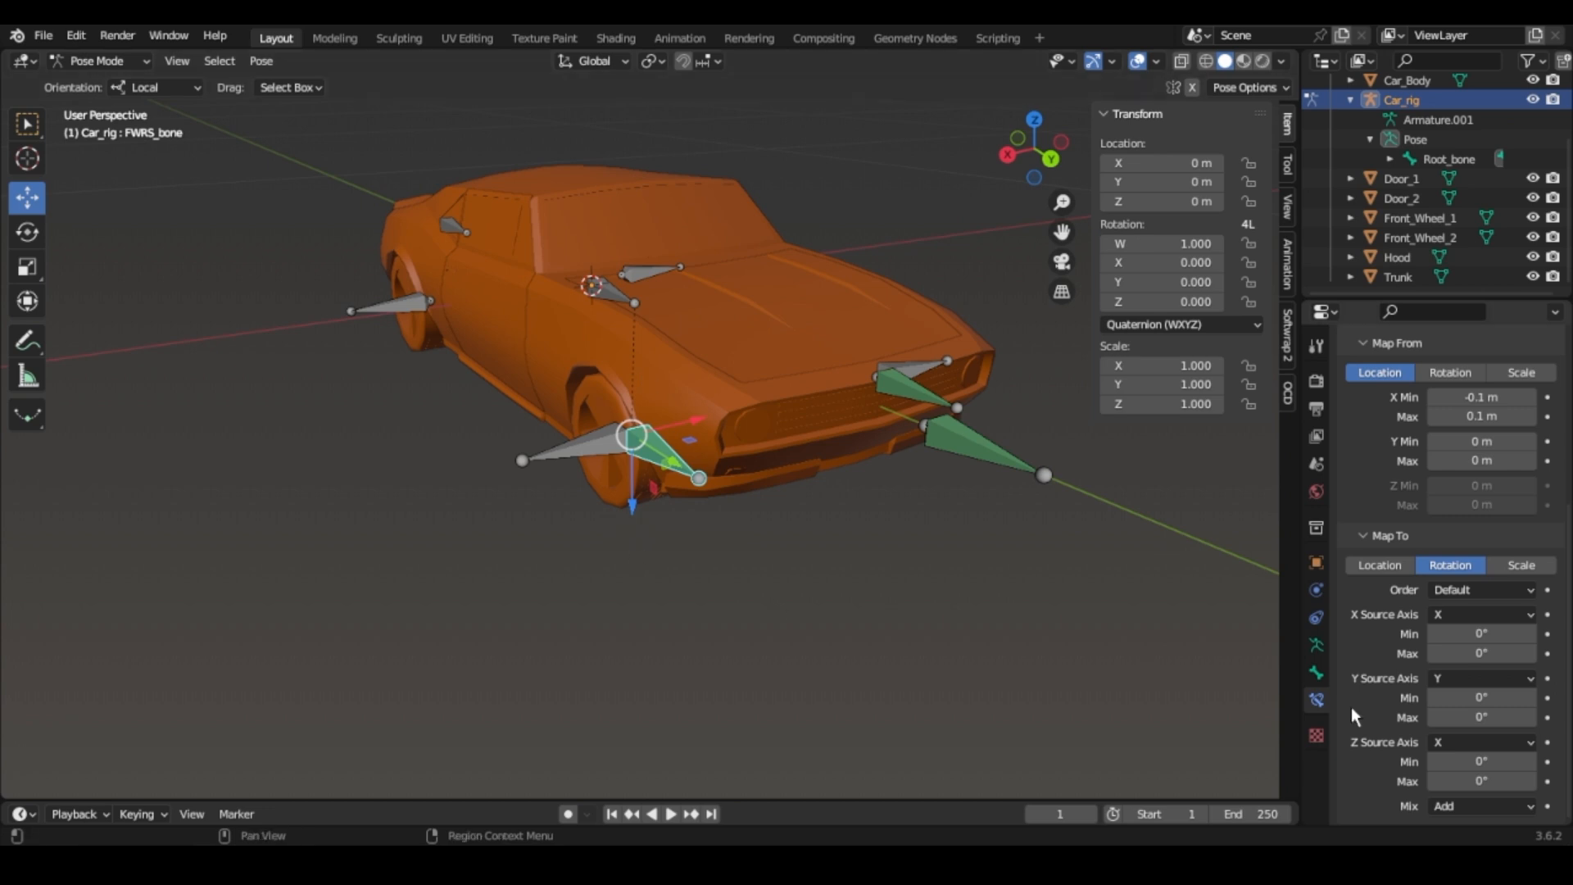
{"action": "left_click", "coordinate": [1442, 762]}
{"action": "type", "text": "-10"}
{"action": "key", "text": "Return"}
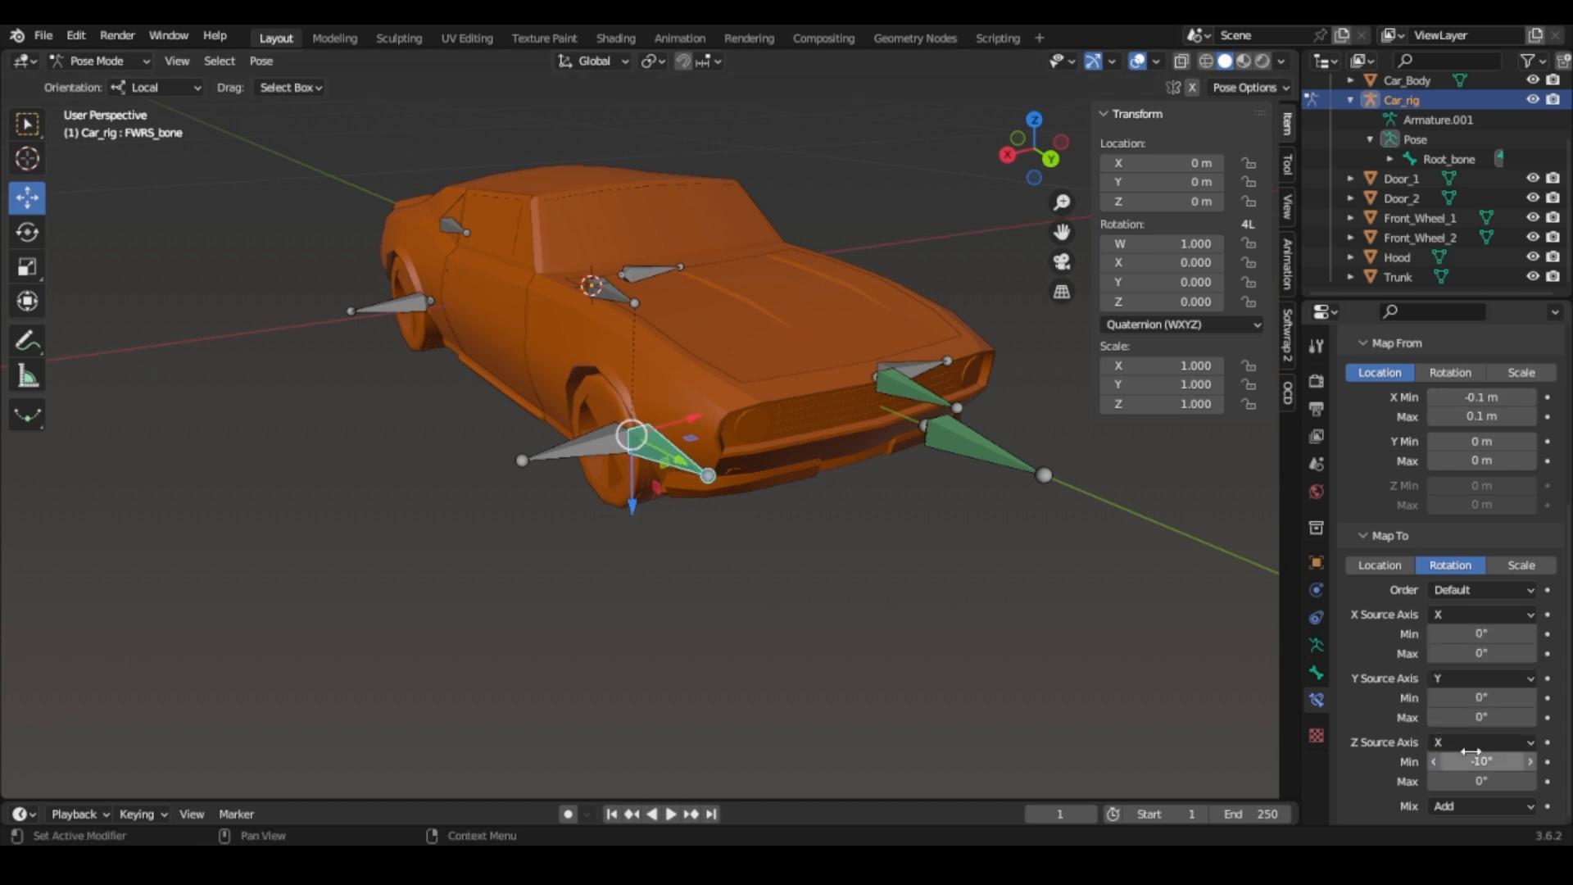
{"action": "left_click", "coordinate": [1442, 781]}
{"action": "type", "text": "10"}
{"action": "key", "text": "Return"}
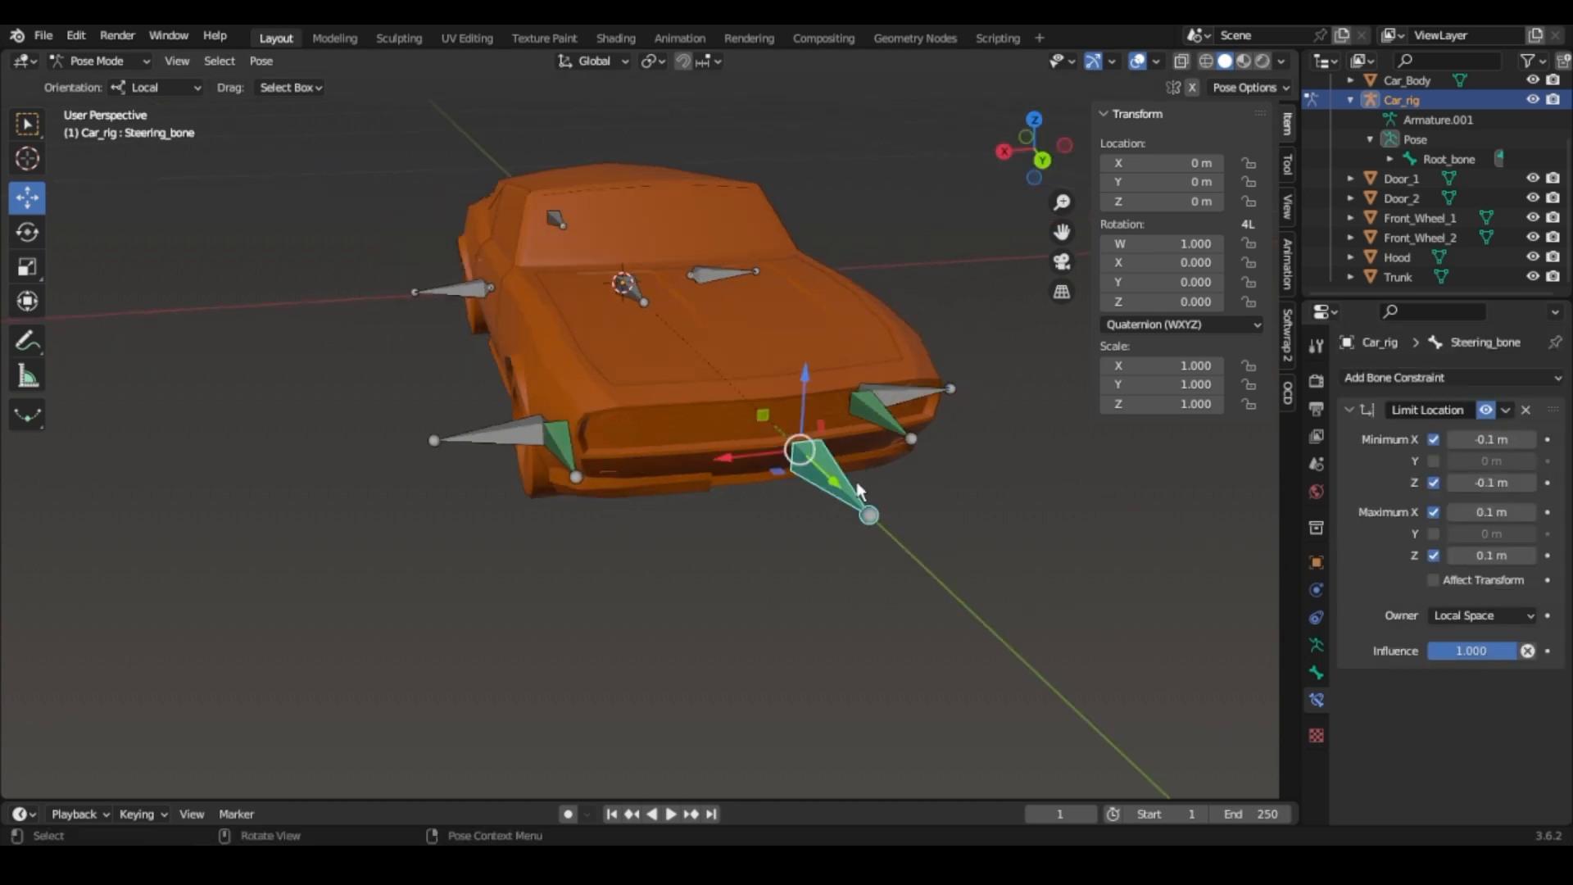
Test the front wheel steering bones by moving Steering_bone along the X axis, and cancel the move.
{"action": "key", "text": "g"}
{"action": "key", "text": "x"}
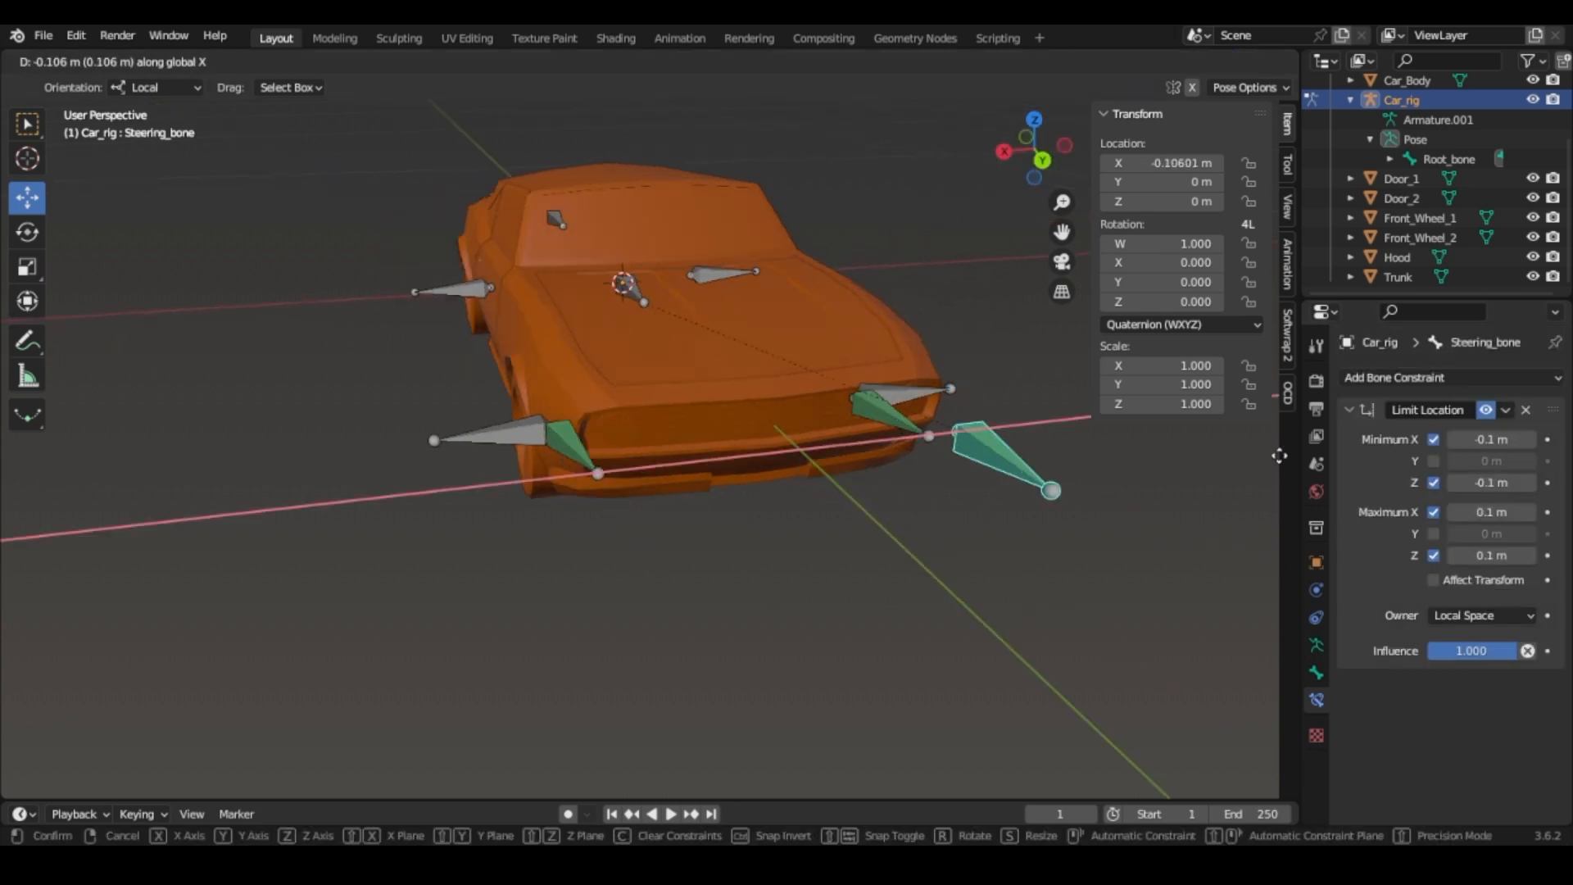
{"action": "right_click", "coordinate": [508, 478]}
Add a Copy Rotation bone constraint to FWL_bone at the front wheel, with Car_rig as the target.
{"action": "left_click_drag", "start_coordinate": [1020, 164], "coordinate": [911, 164]}
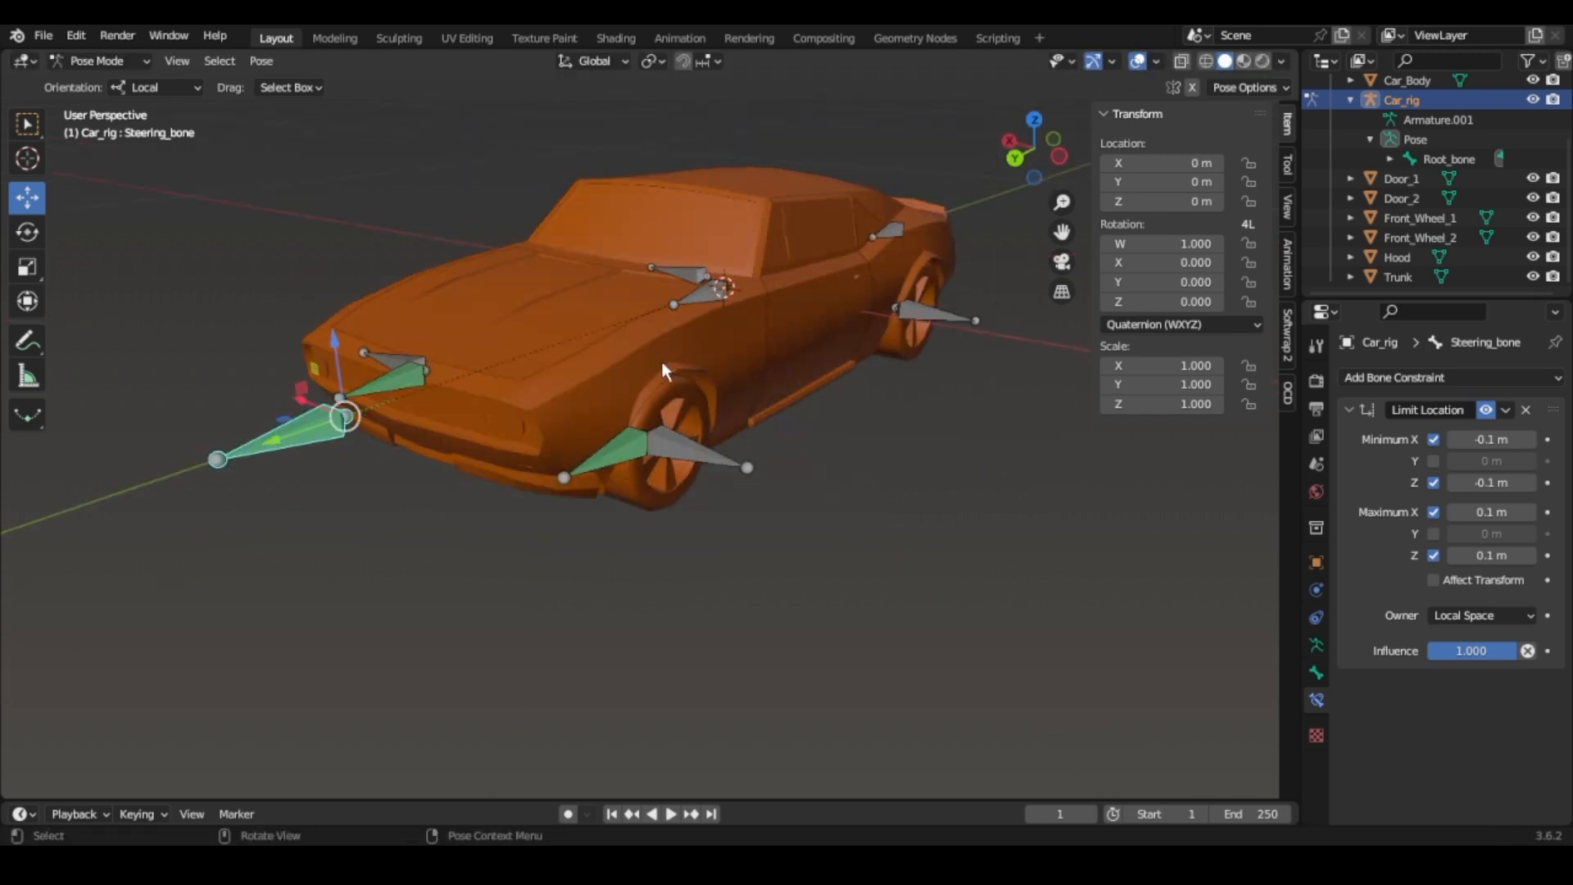
{"action": "left_click", "coordinate": [680, 449]}
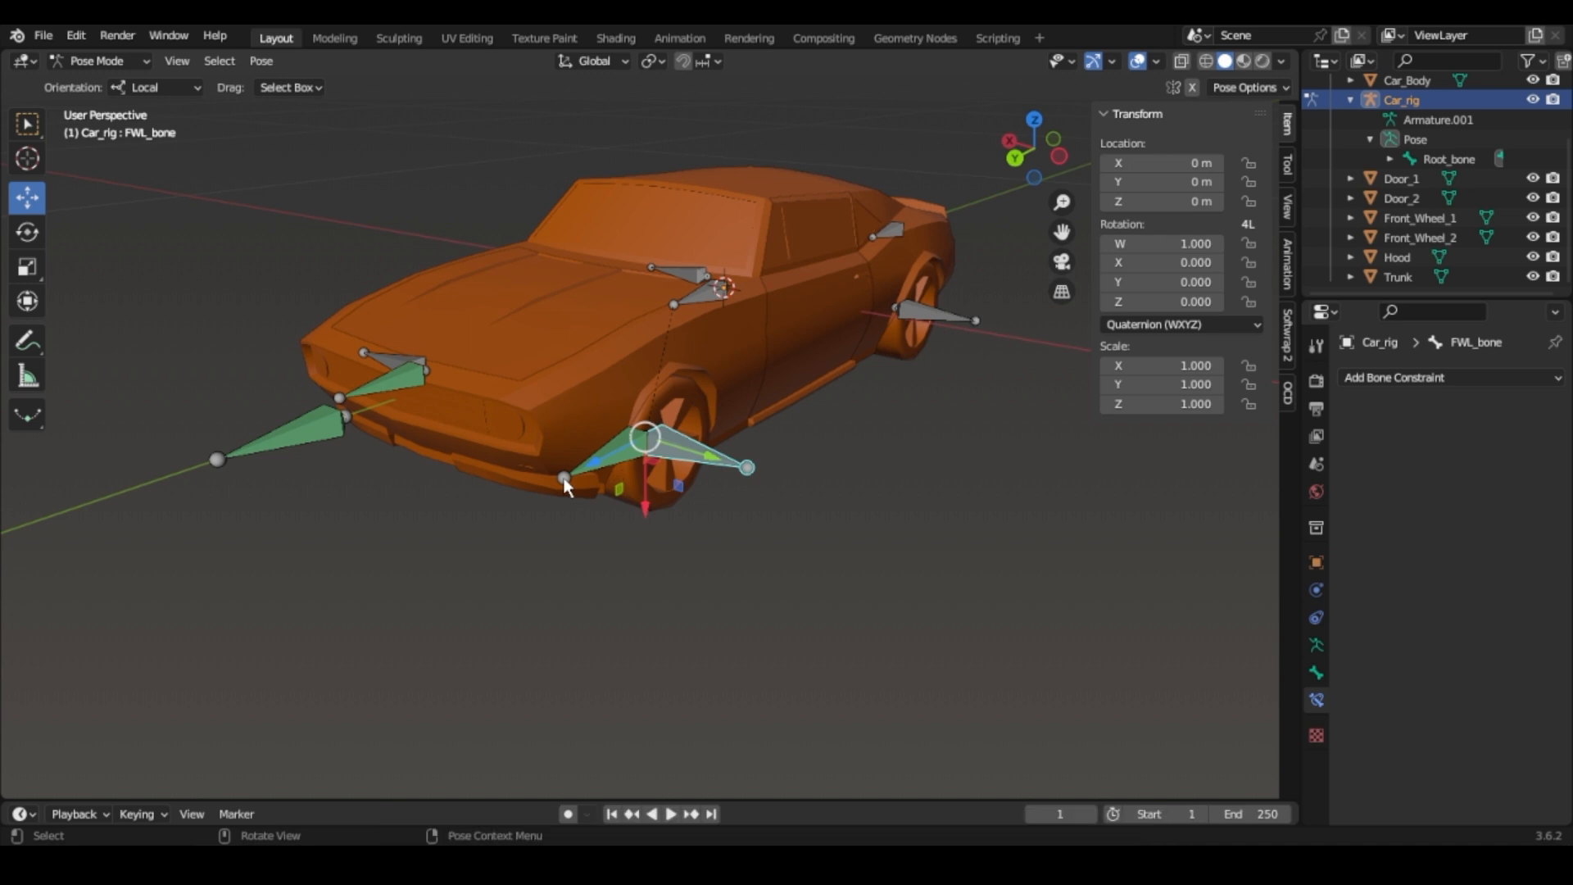
{"action": "left_click", "coordinate": [1451, 377]}
{"action": "left_click", "coordinate": [1224, 456]}
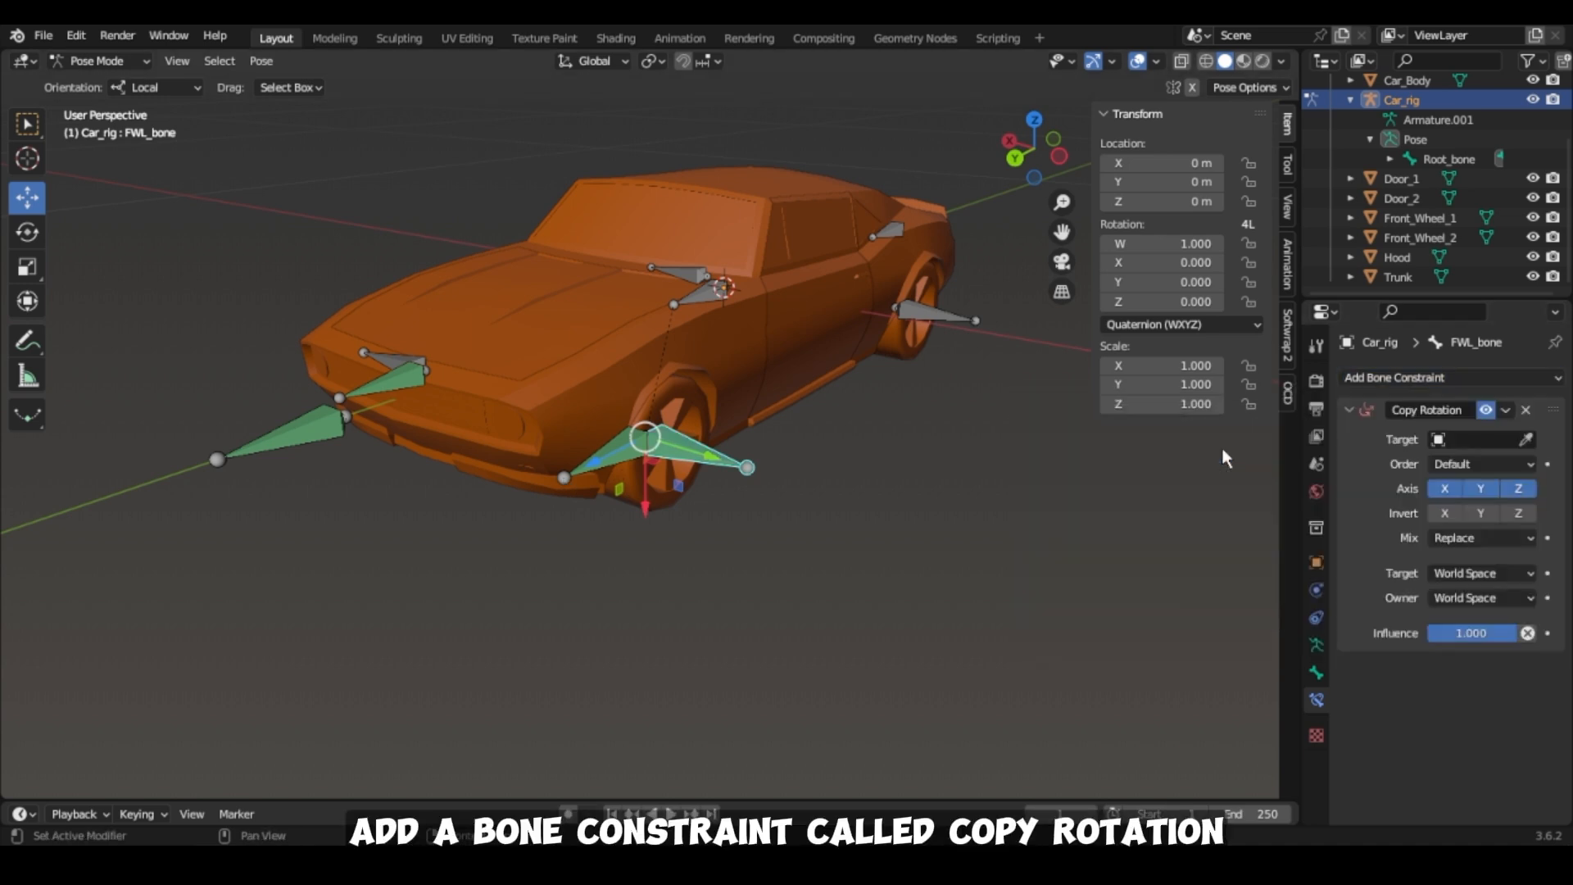
{"action": "left_click", "coordinate": [1529, 439]}
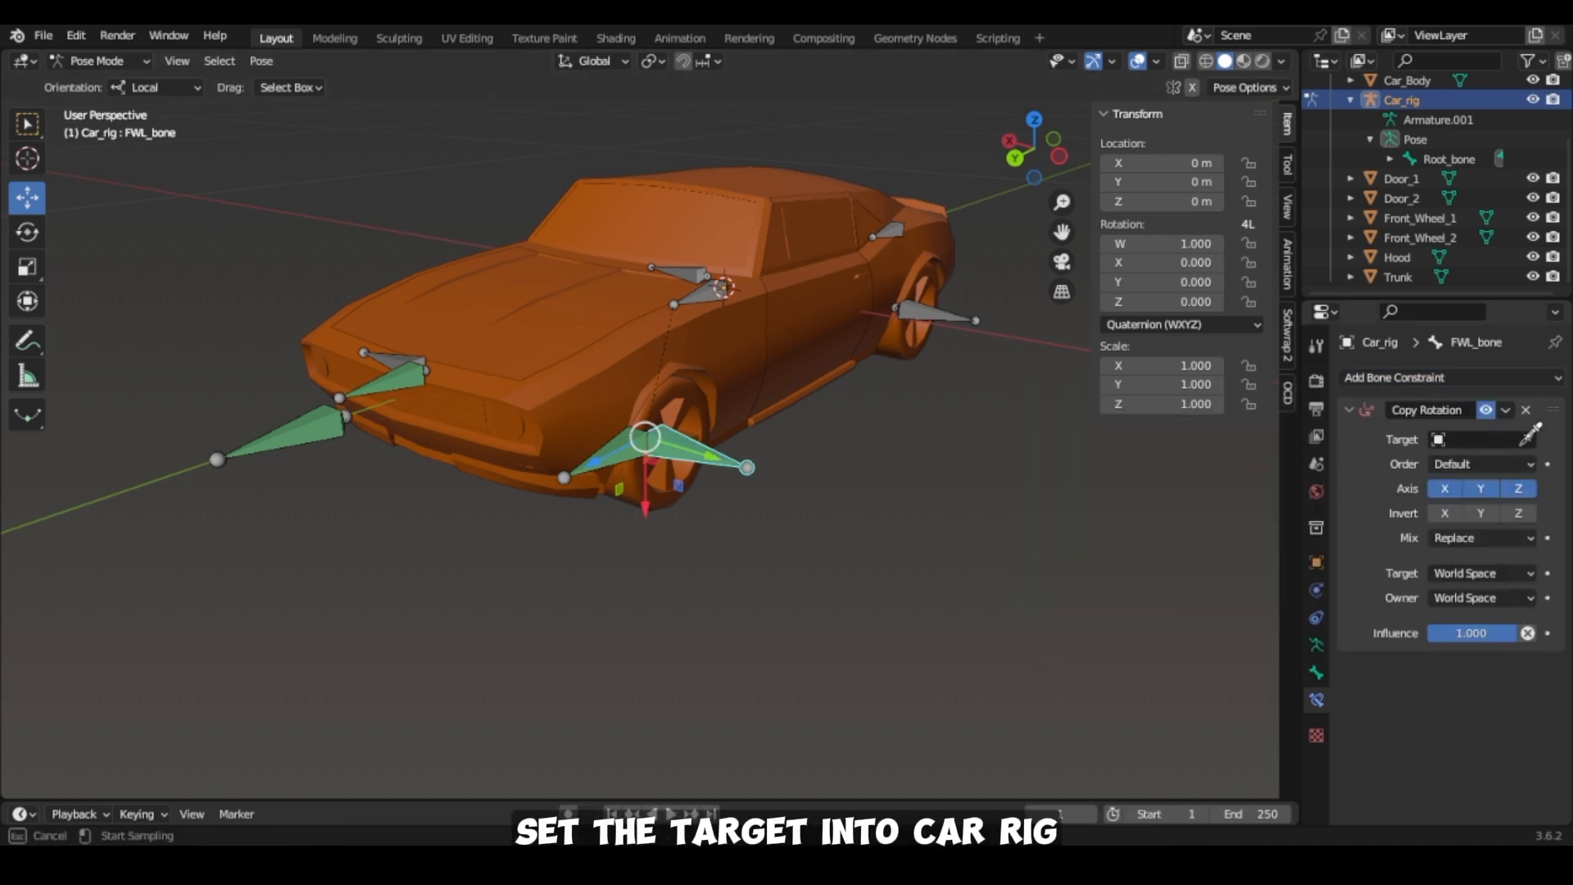
{"action": "left_click", "coordinate": [713, 285]}
Set the target bone of FWL_bone's Copy Rotation to FWLS_bone and limit it to the X axis.
{"action": "left_click", "coordinate": [1492, 463]}
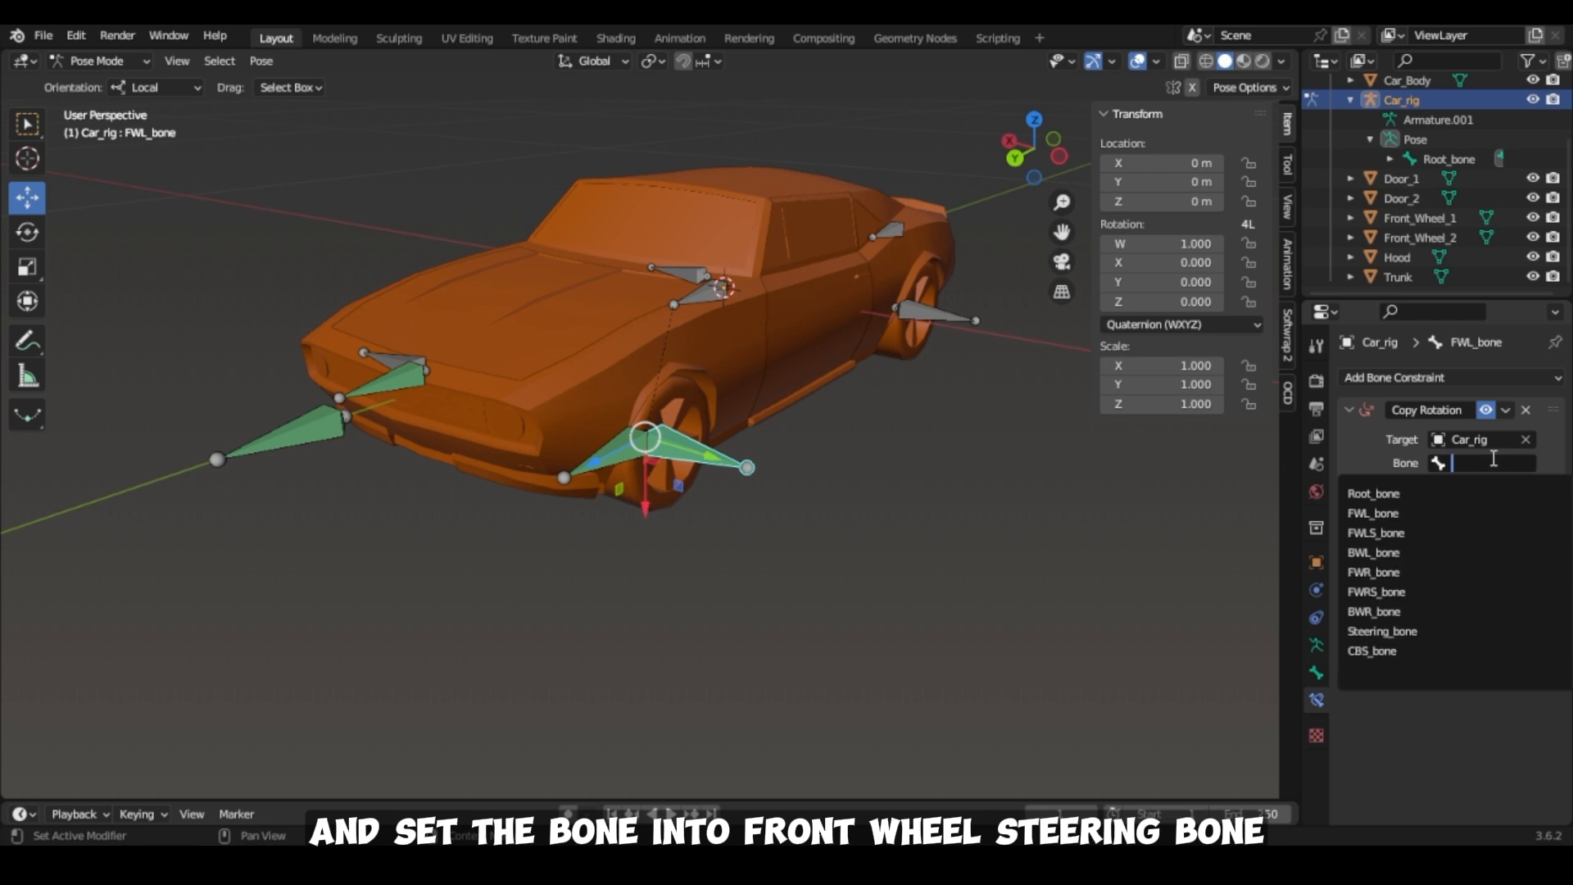
{"action": "left_click", "coordinate": [1426, 532]}
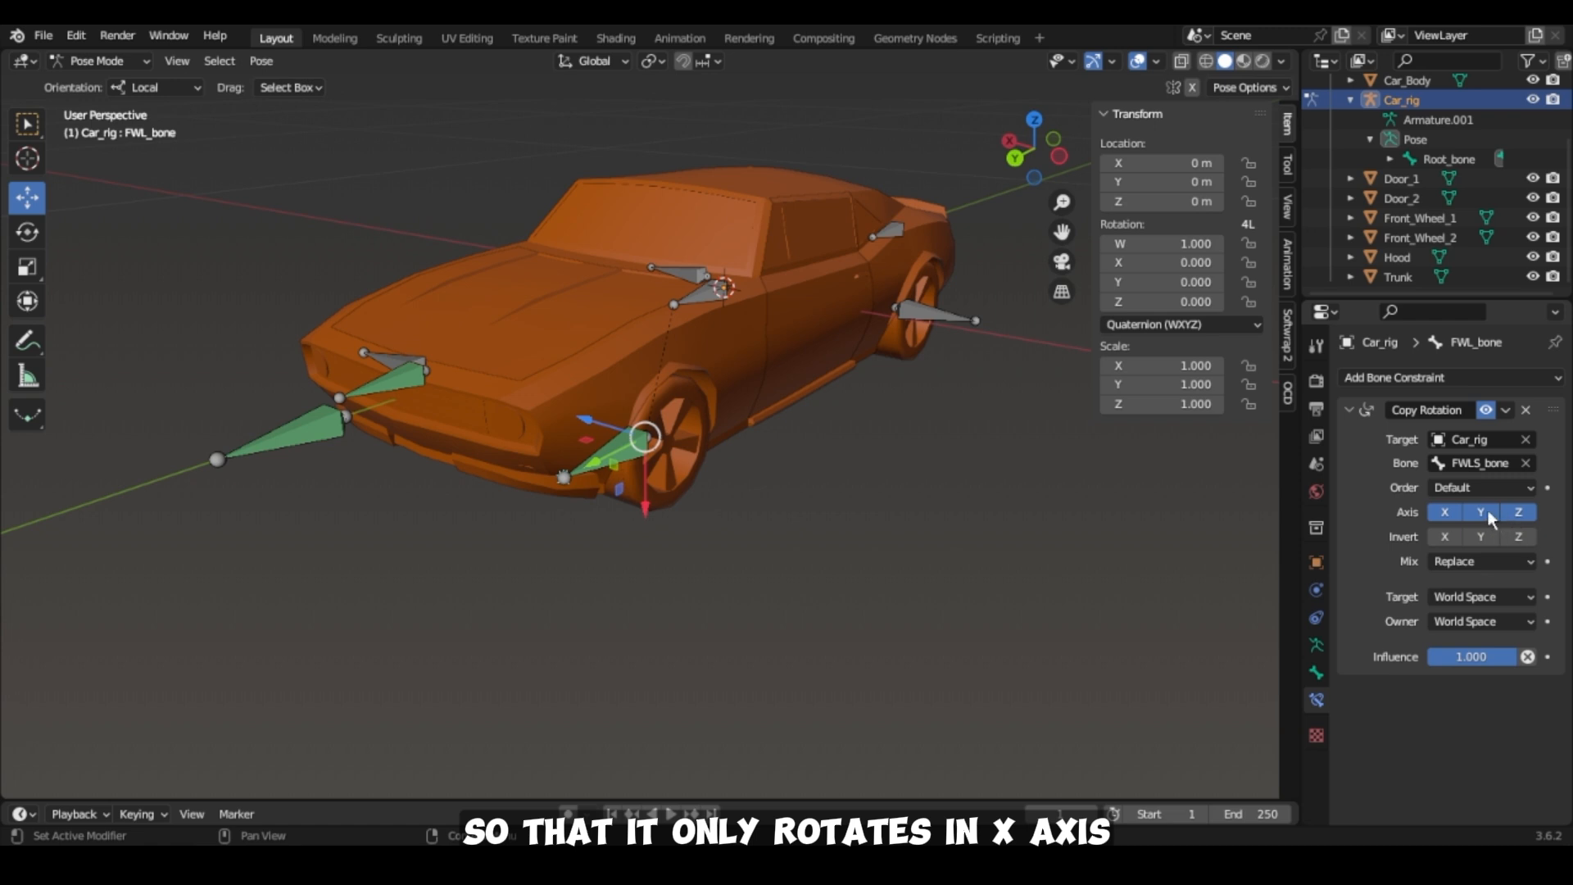
{"action": "left_click", "coordinate": [1516, 511]}
Change FWL_bone's Copy Rotation mix to Before Original and set both target and owner to Local Space.
{"action": "left_click", "coordinate": [1473, 562]}
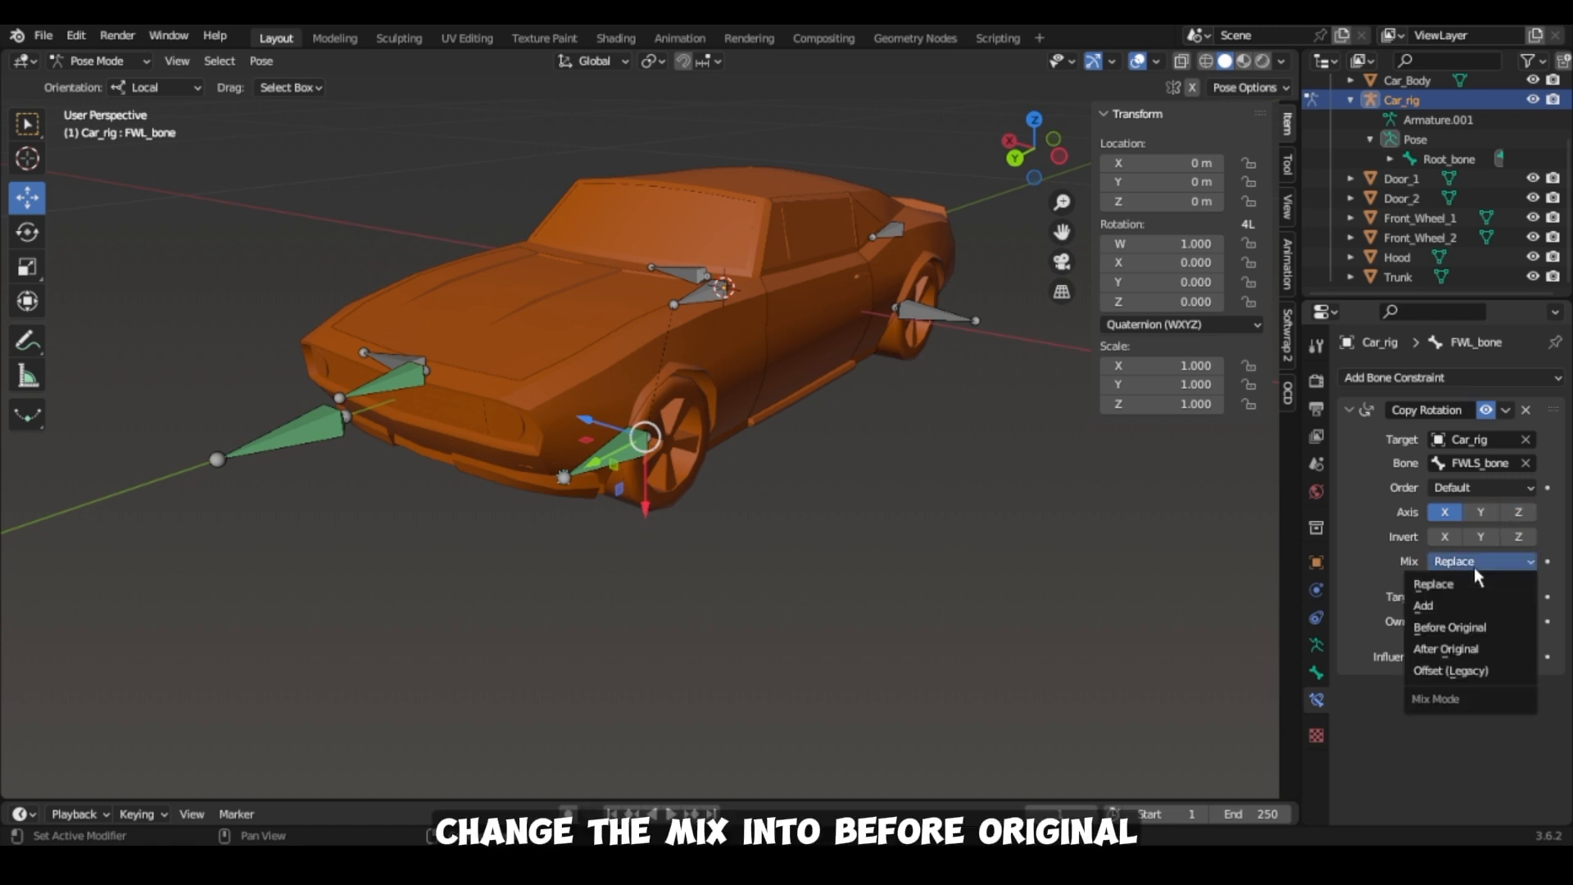
{"action": "left_click", "coordinate": [1460, 628]}
{"action": "left_click", "coordinate": [1473, 597]}
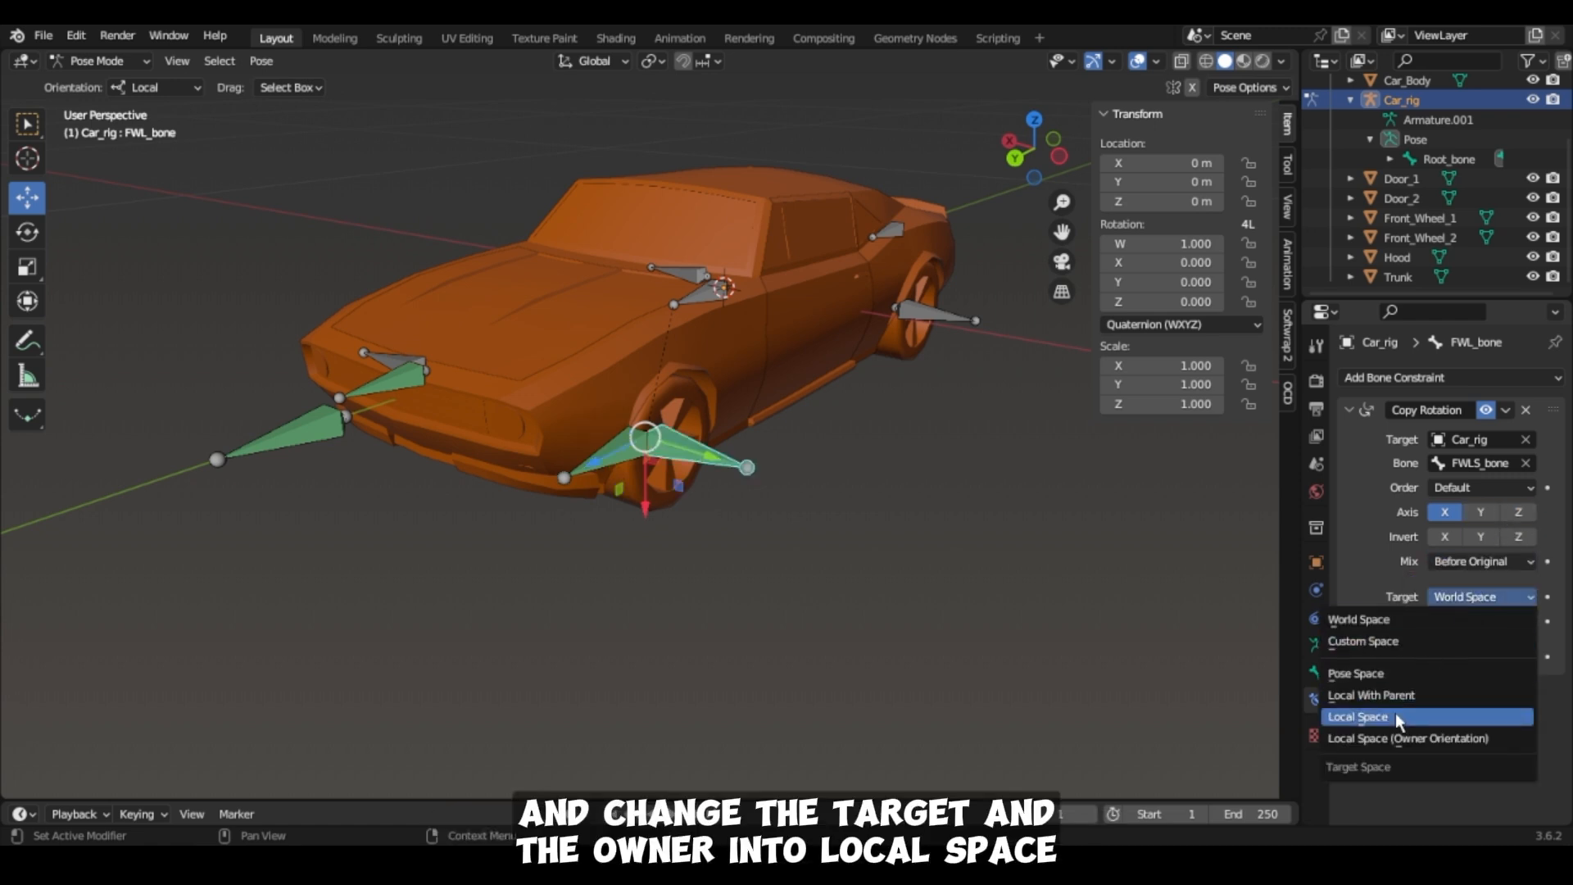
{"action": "left_click", "coordinate": [1426, 713]}
{"action": "left_click", "coordinate": [1457, 623]}
{"action": "left_click", "coordinate": [1451, 746]}
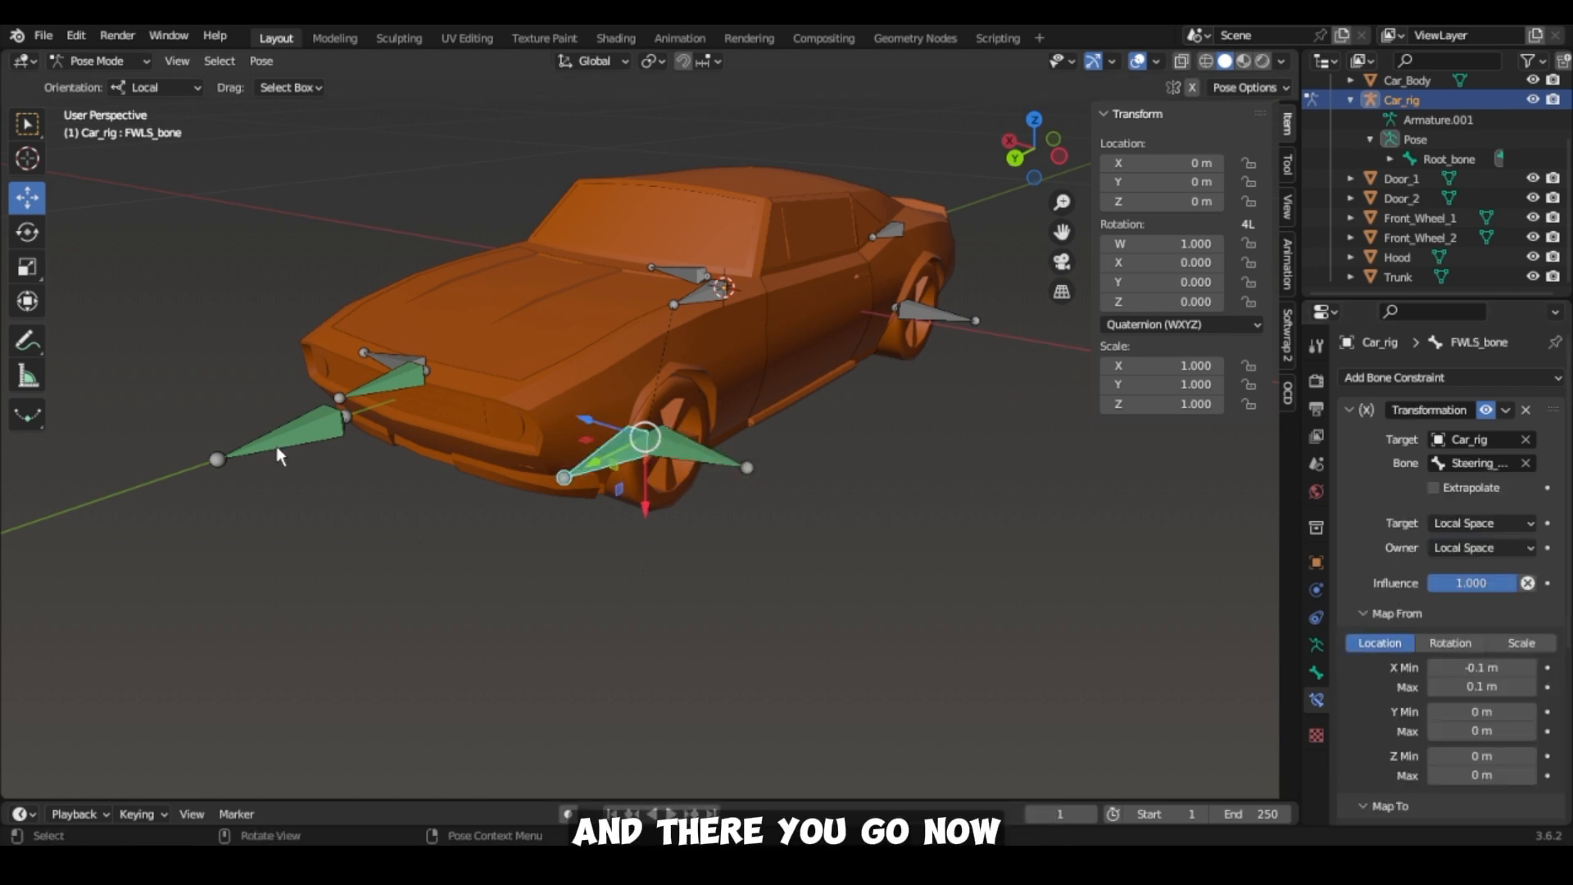
Test FWL_bone's rotation by moving Steering_bone along the X axis, without keeping the move.
{"action": "left_click", "coordinate": [277, 446]}
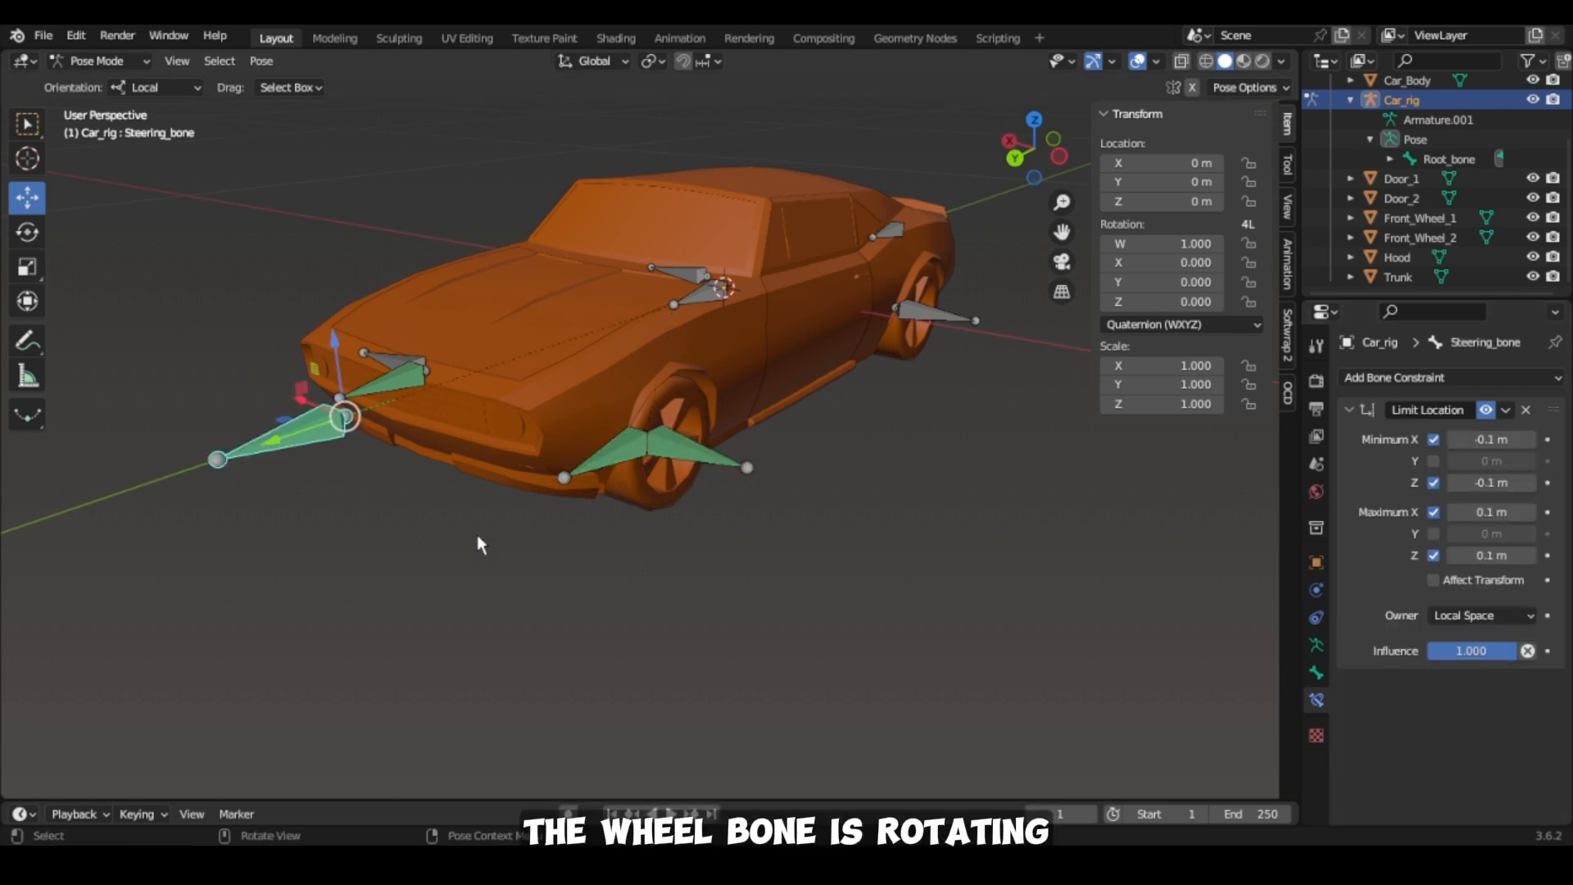
{"action": "key", "text": "g"}
{"action": "key", "text": "x"}
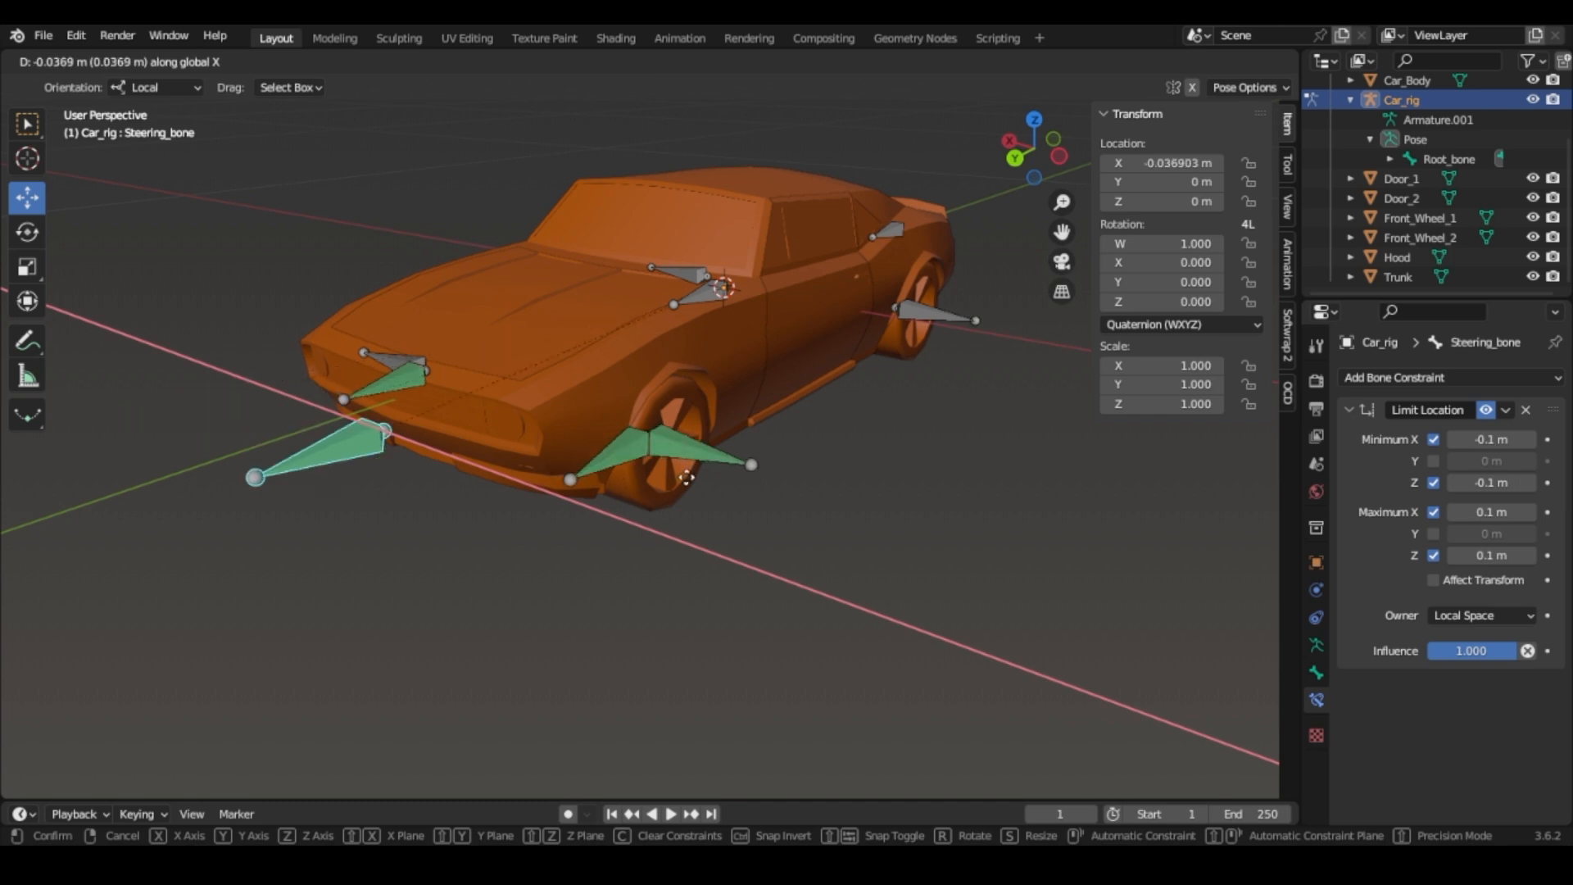
Add a Copy Rotation bone constraint to FWR_bone at the other front wheel, with Car_rig as the target.
{"action": "left_click_drag", "start_coordinate": [1034, 148], "coordinate": [1198, 150]}
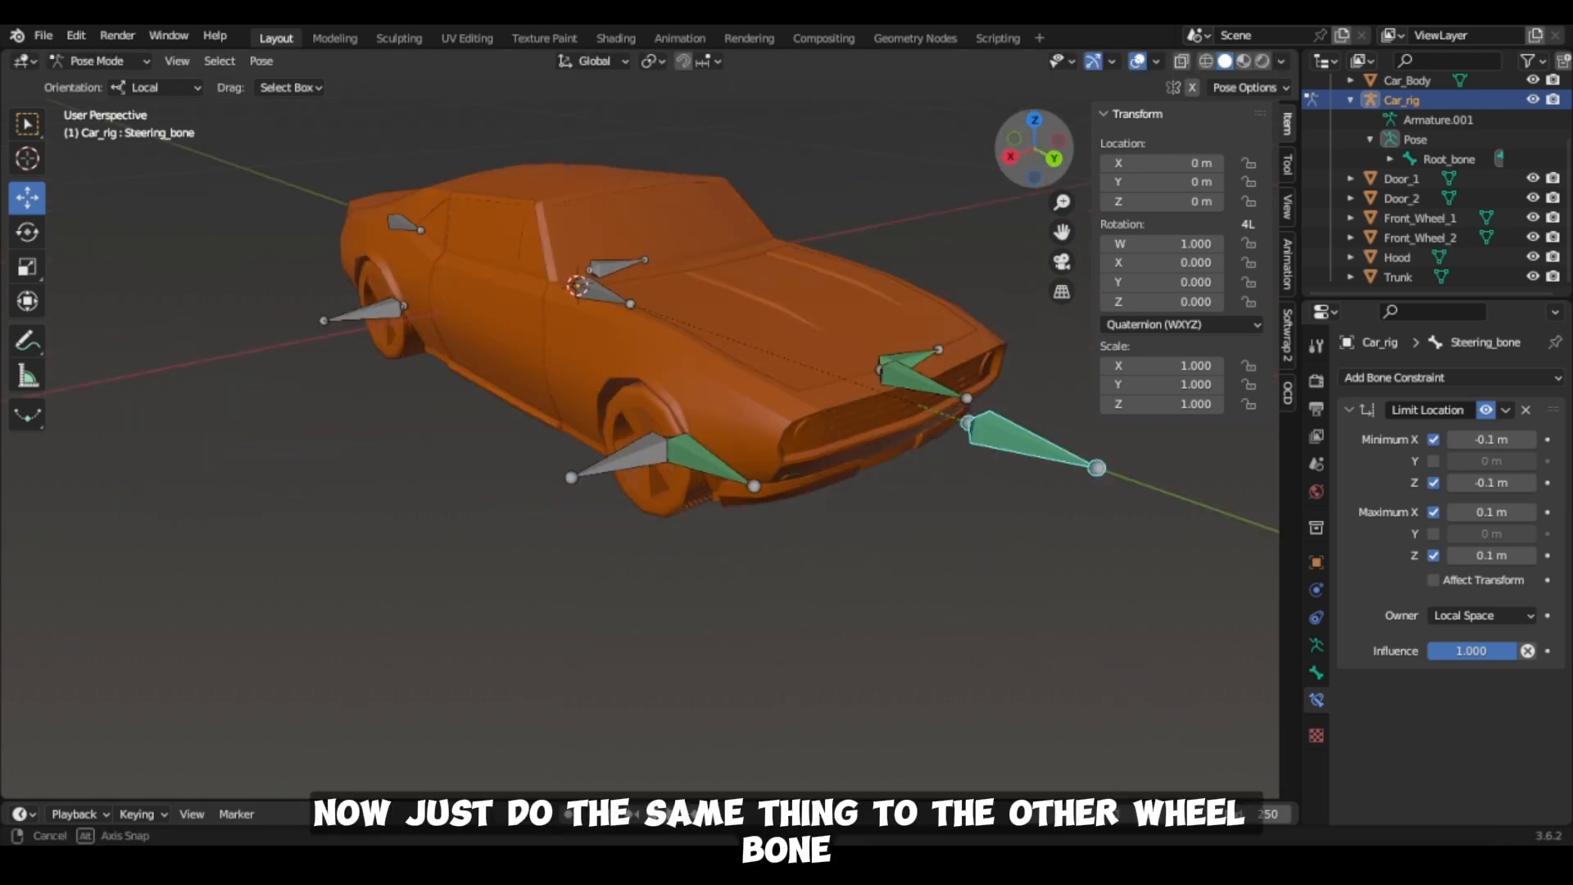
{"action": "left_click", "coordinate": [605, 465]}
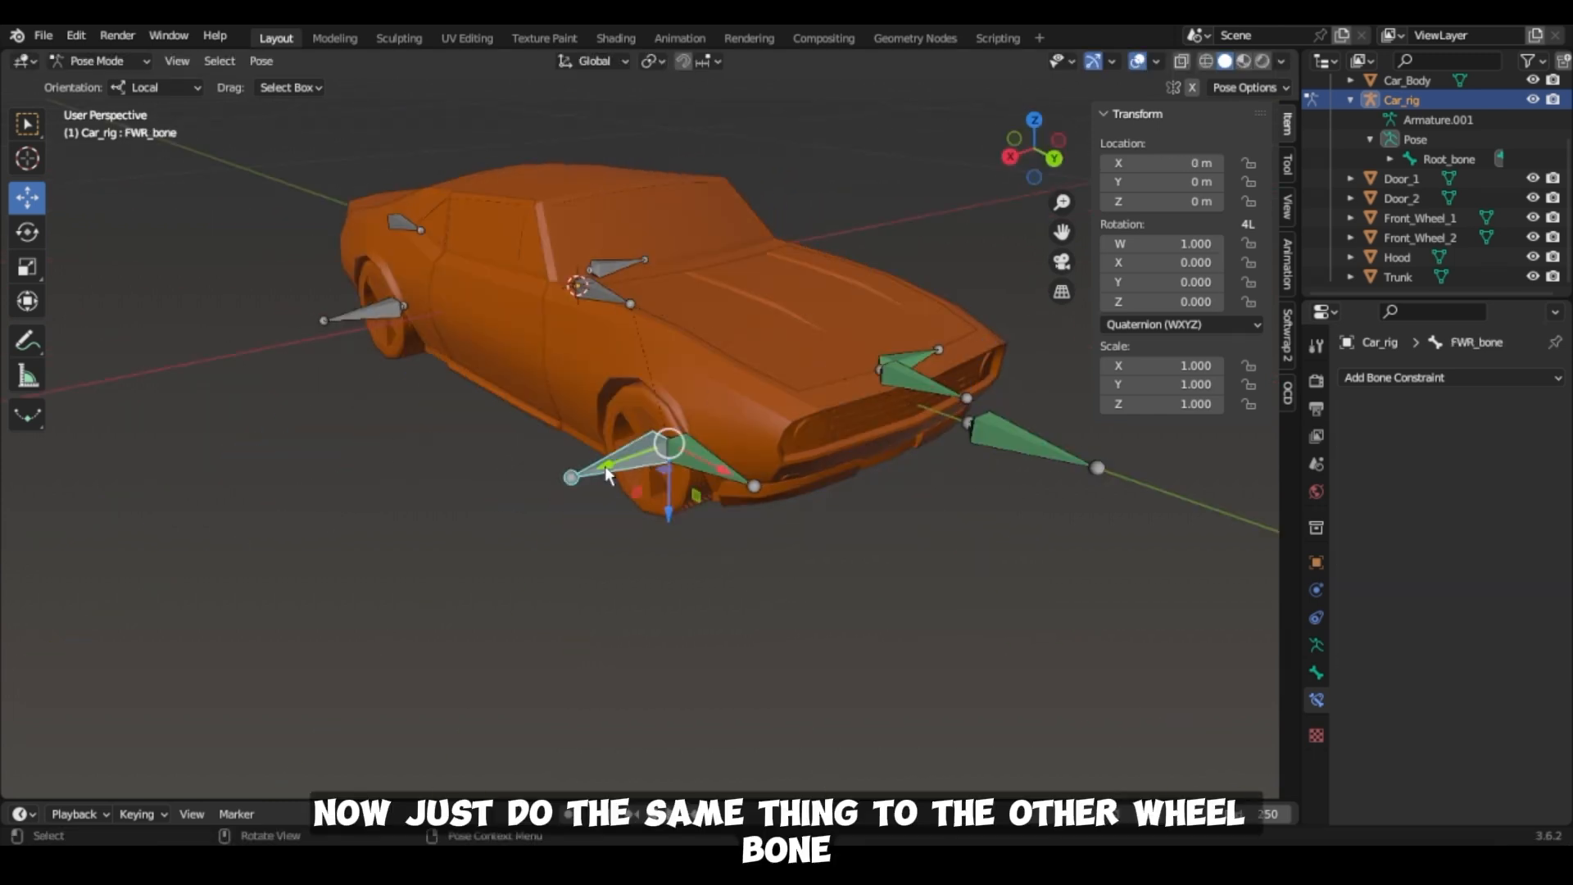
{"action": "left_click", "coordinate": [757, 488]}
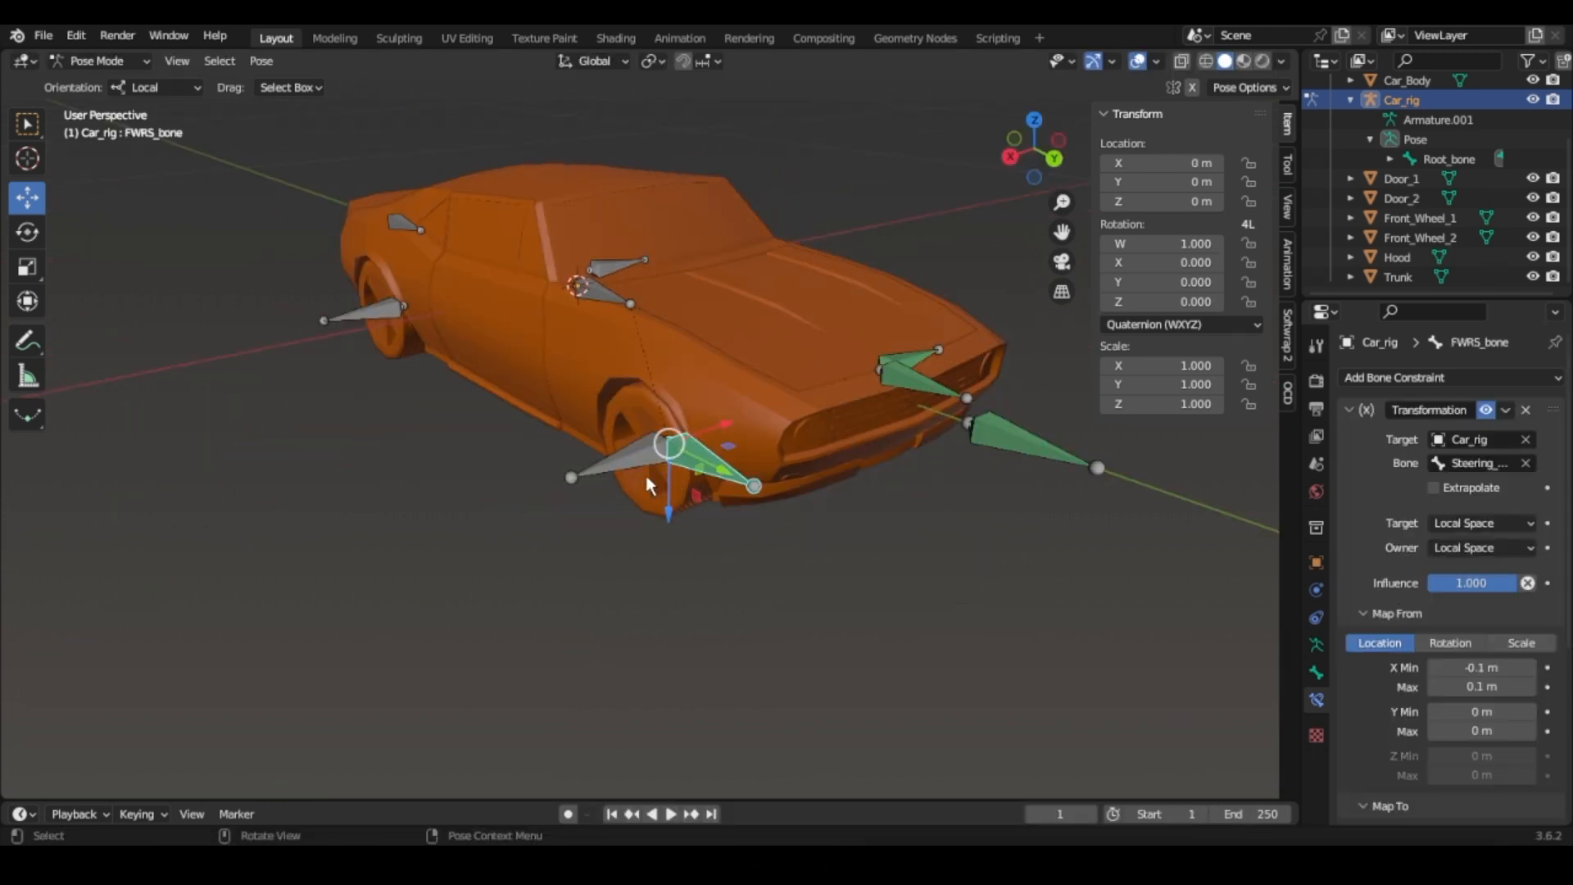
{"action": "left_click", "coordinate": [644, 472]}
{"action": "left_click", "coordinate": [1429, 375]}
{"action": "left_click", "coordinate": [1218, 455]}
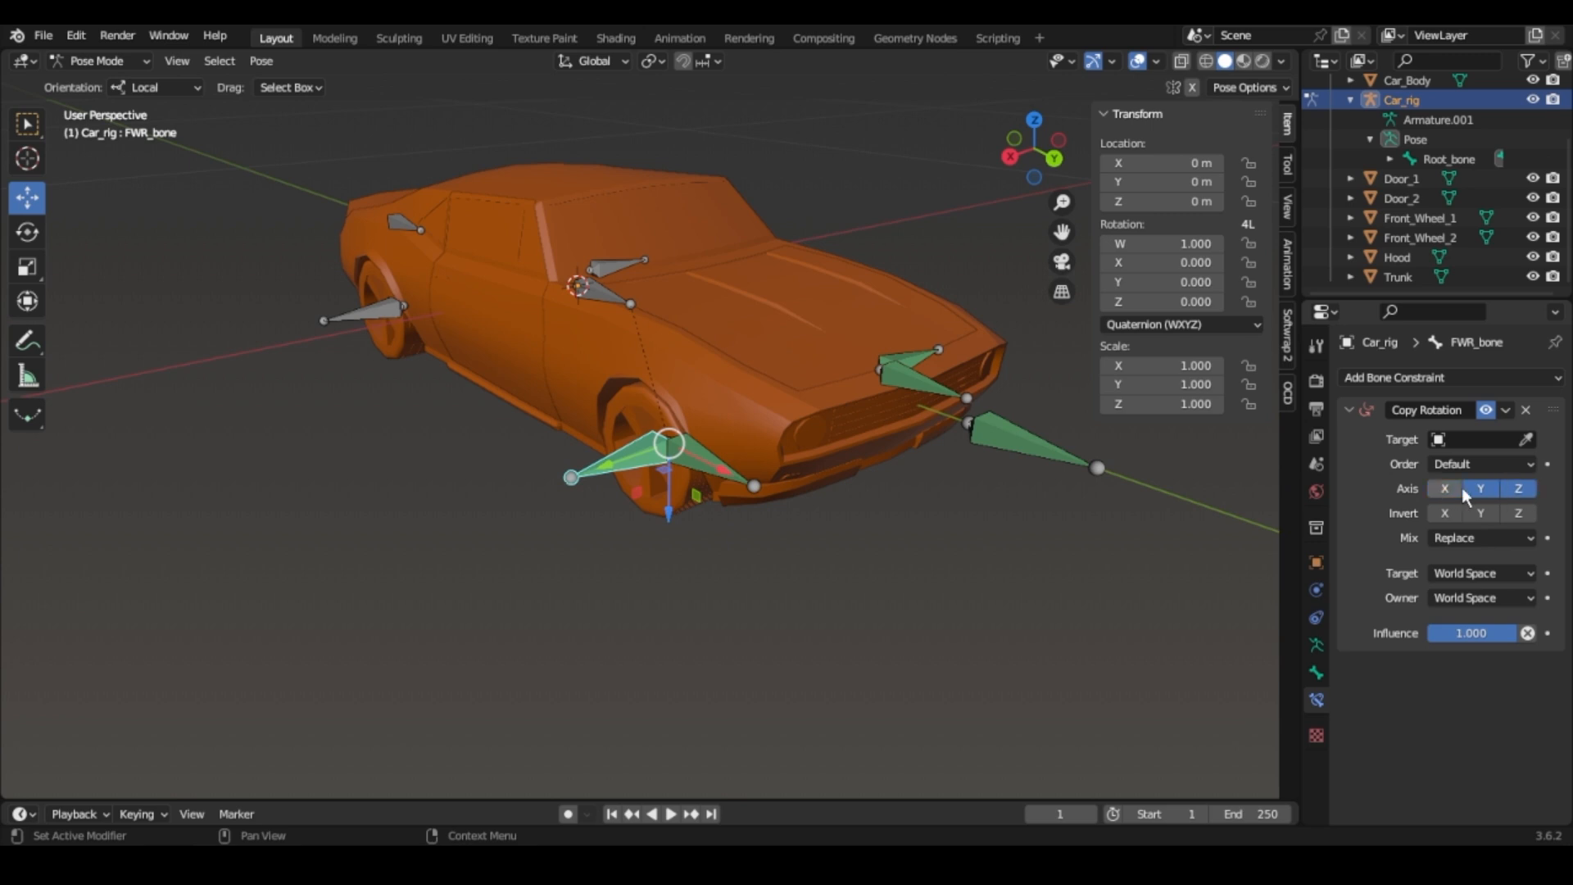
{"action": "left_click", "coordinate": [1484, 439]}
{"action": "left_click", "coordinate": [1384, 528]}
Make FWR_bone's Copy Rotation follow FWRS_bone on the Z axis only, with the mix set to Before Original.
{"action": "left_click", "coordinate": [1483, 463]}
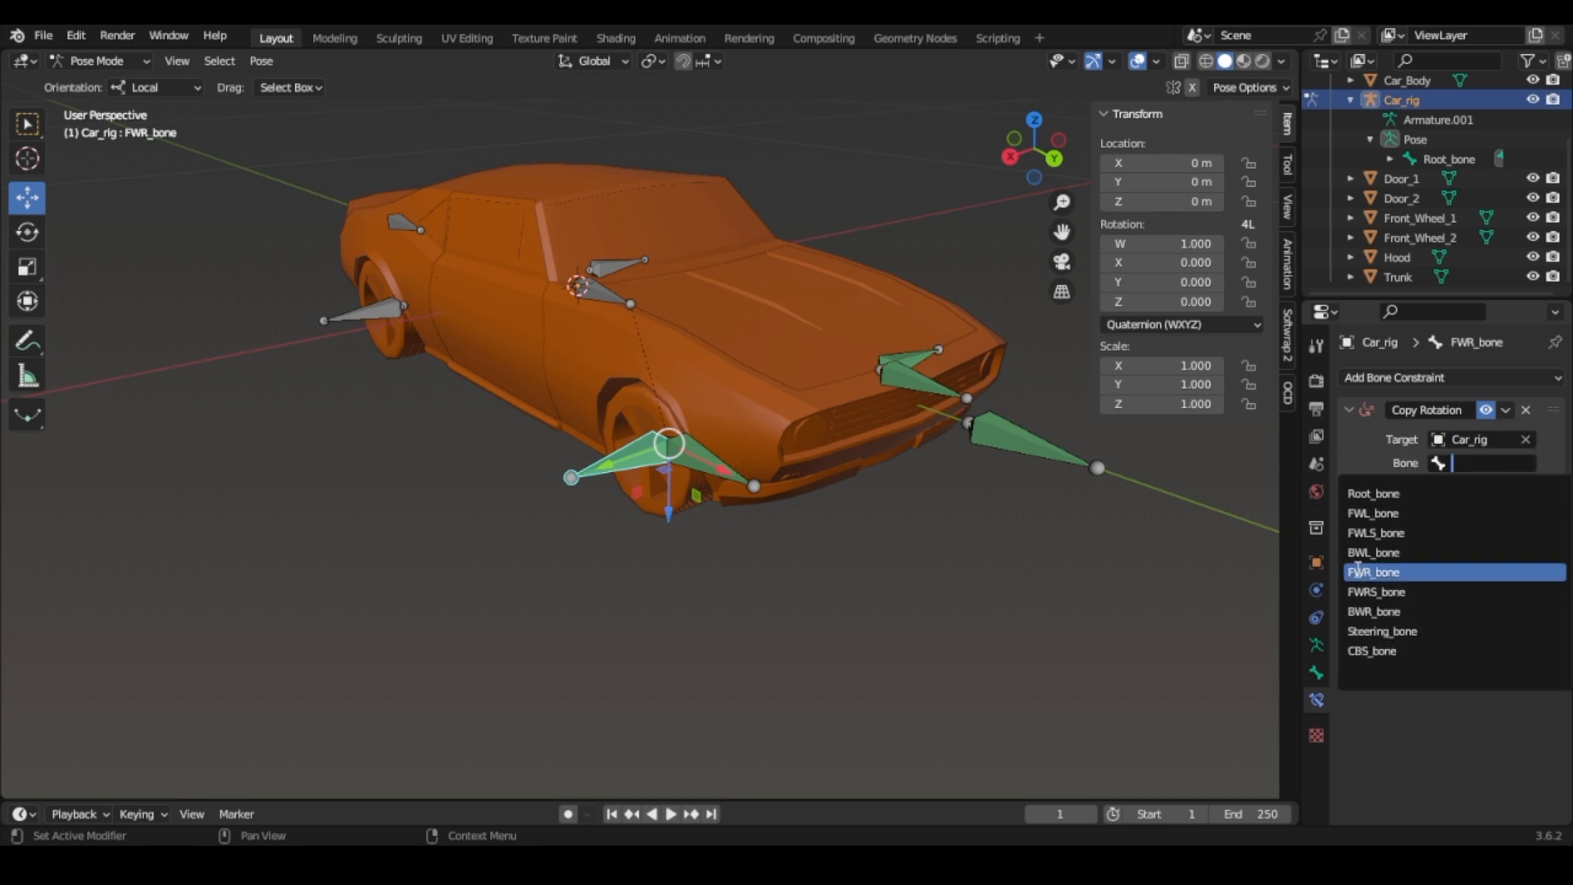
{"action": "left_click", "coordinate": [1458, 569]}
{"action": "left_click", "coordinate": [1467, 561]}
{"action": "left_click", "coordinate": [1457, 628]}
Set both target and owner of FWR_bone's Copy Rotation constraint to Local Space.
{"action": "left_click", "coordinate": [1481, 597]}
{"action": "left_click", "coordinate": [1446, 715]}
{"action": "left_click", "coordinate": [1481, 621]}
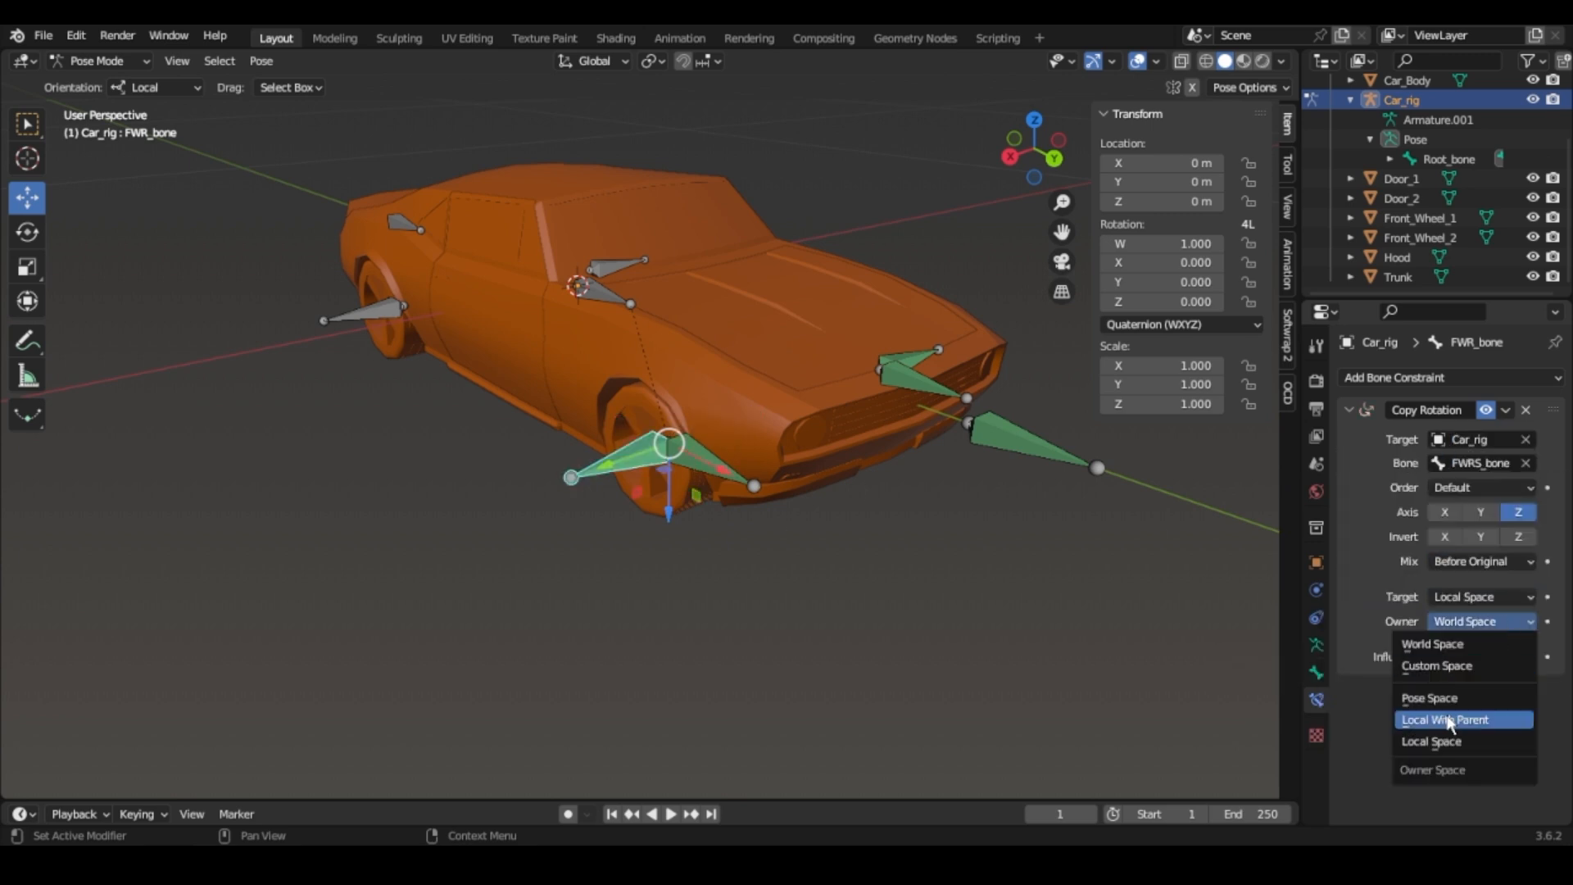
{"action": "left_click", "coordinate": [1446, 739]}
Check both front wheel bones by moving Steering_bone along the X axis from several angles, and cancel the move.
{"action": "left_click", "coordinate": [754, 488]}
{"action": "middle_click_drag", "start_coordinate": [799, 524], "coordinate": [754, 534]}
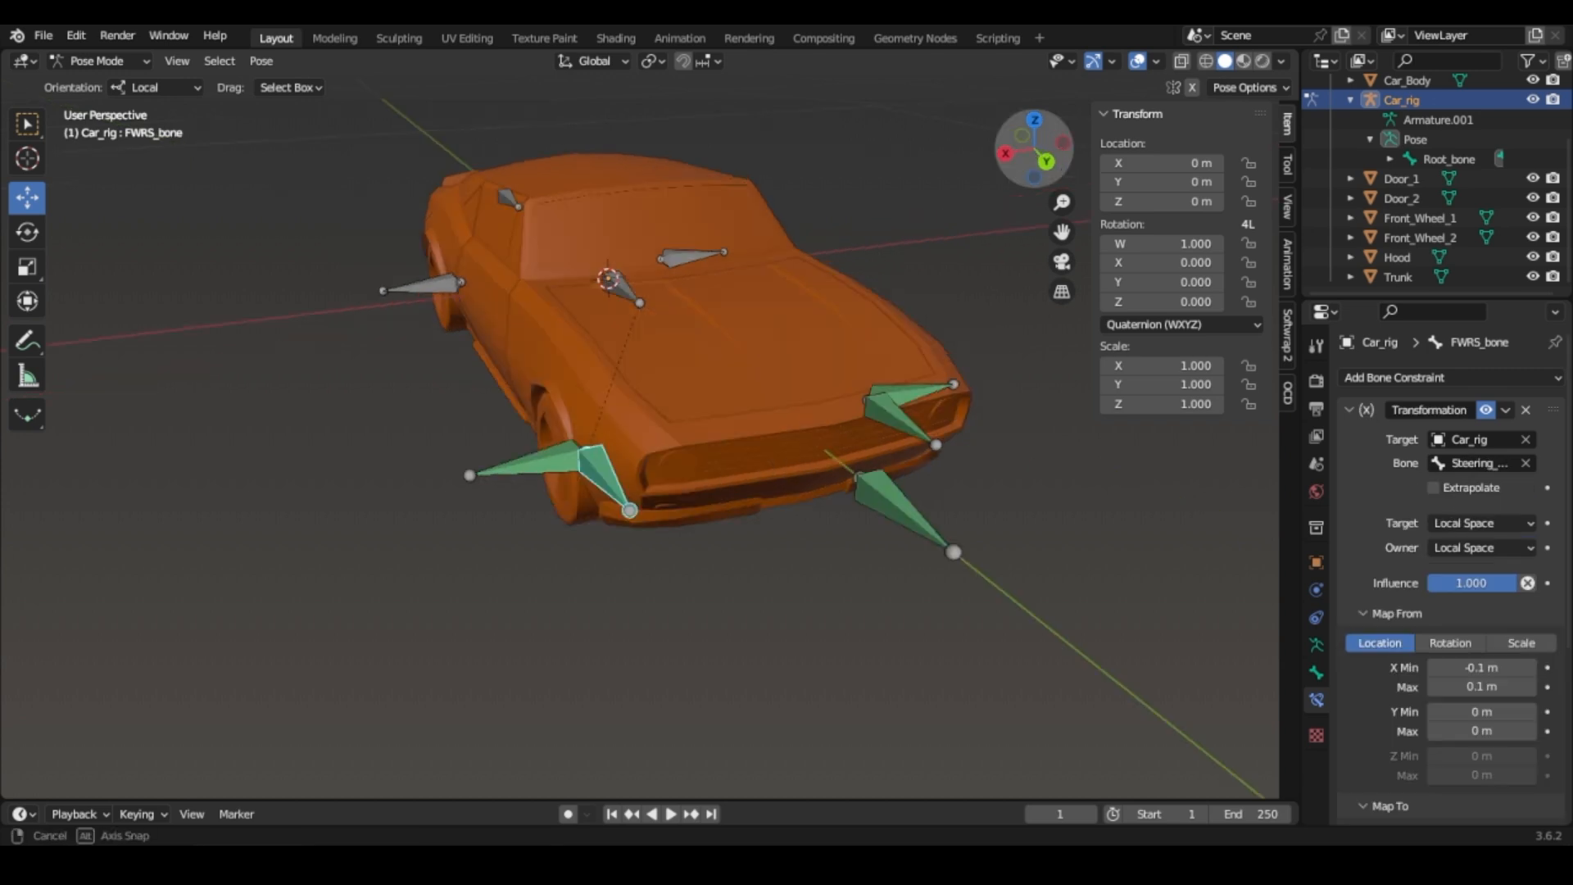
{"action": "left_click", "coordinate": [900, 513]}
{"action": "key", "text": "g"}
{"action": "key", "text": "x"}
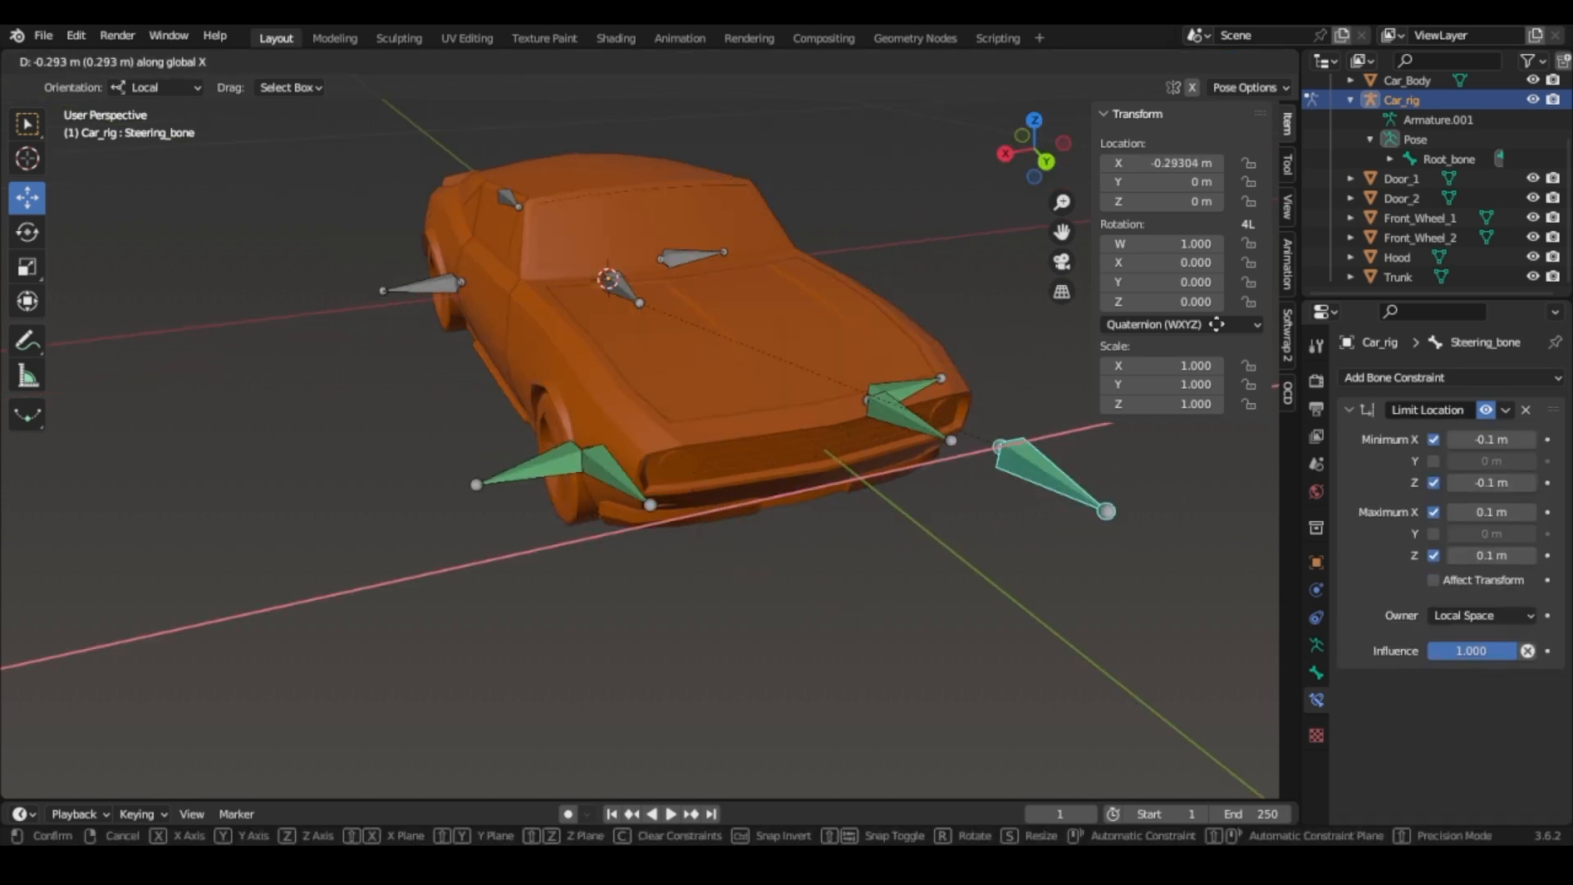
{"action": "middle_click_drag", "start_coordinate": [1061, 517], "coordinate": [1175, 465]}
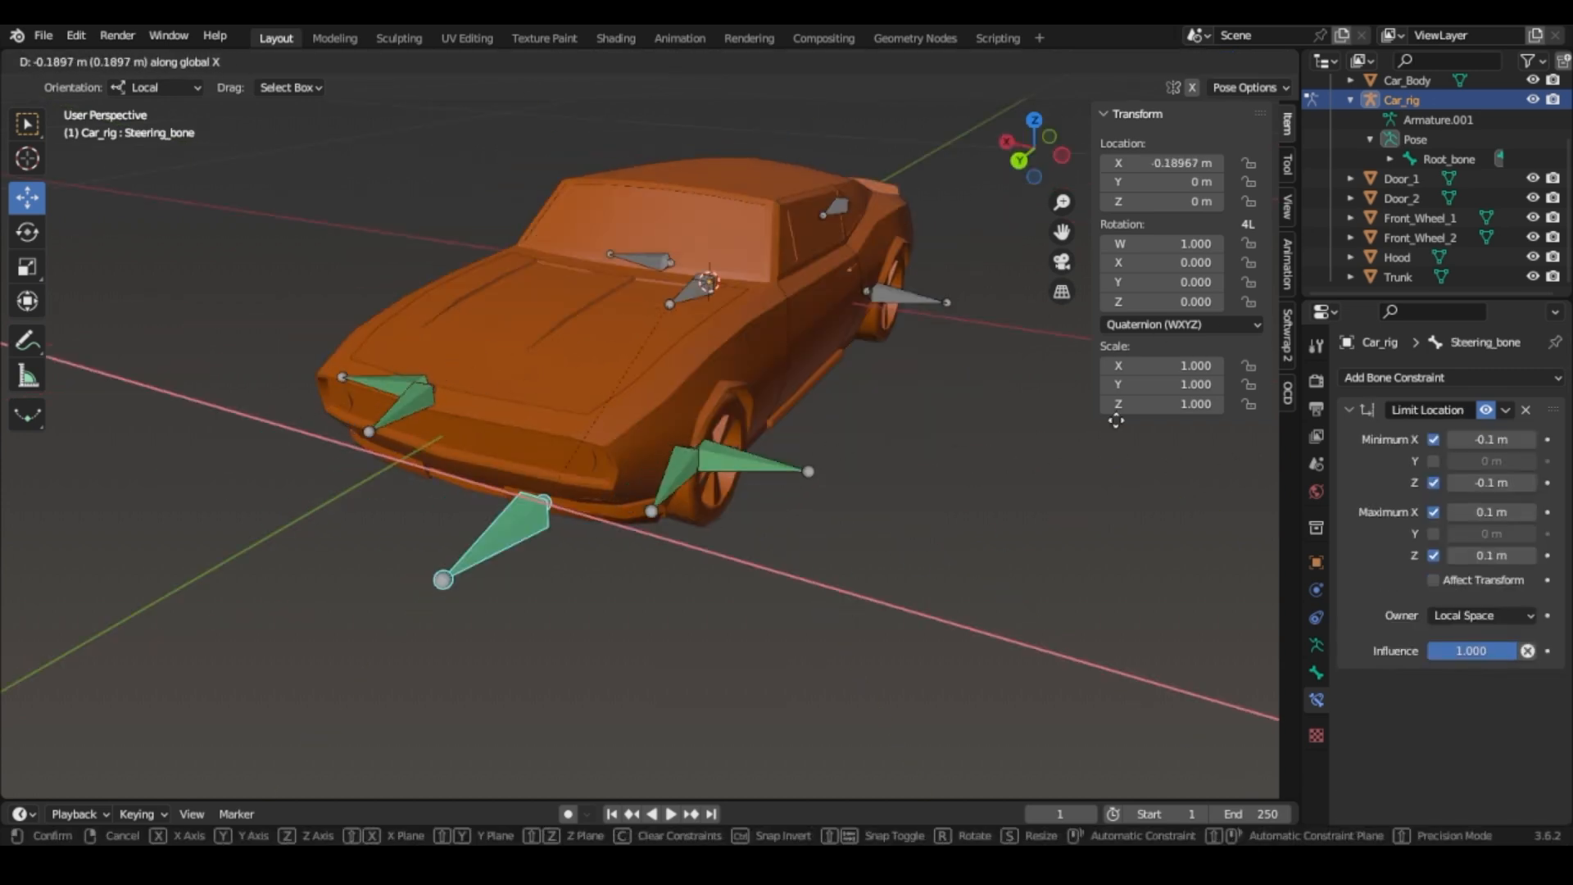
{"action": "key", "text": "Escape"}
Add a Transformation bone constraint to CBS_bone at the rear of the car, with Car_rig as the target.
{"action": "mouse_move", "coordinate": [1031, 156]}
{"action": "left_mouse_down"}
{"action": "mouse_move", "coordinate": [1028, 139]}
{"action": "mouse_move", "coordinate": [1004, 152]}
{"action": "left_mouse_up"}
{"action": "left_click", "coordinate": [926, 218]}
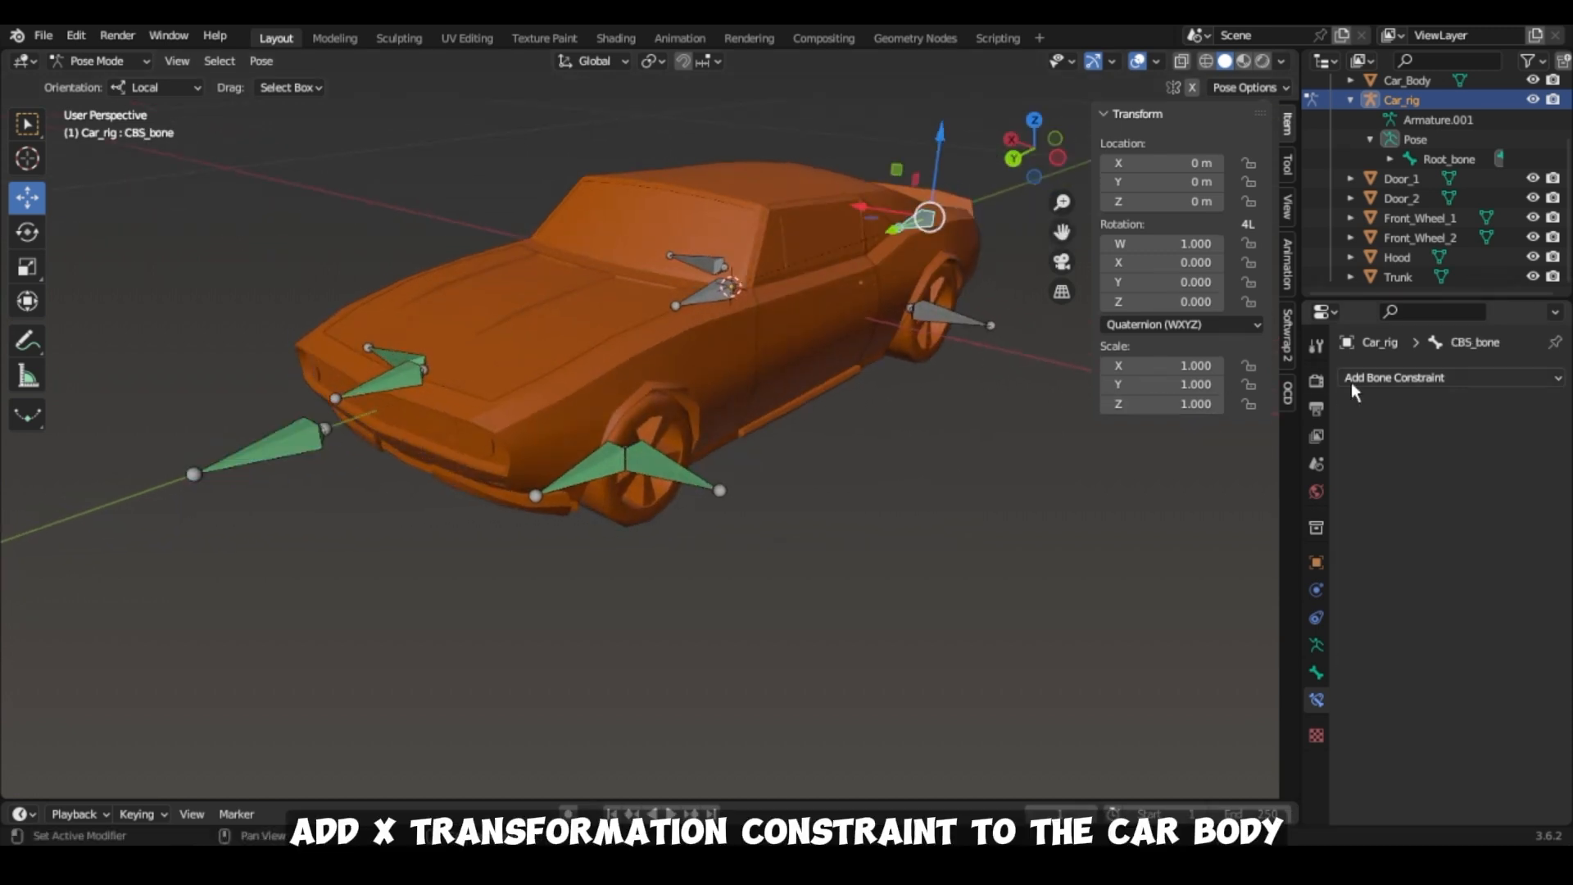
{"action": "left_click", "coordinate": [1384, 377]}
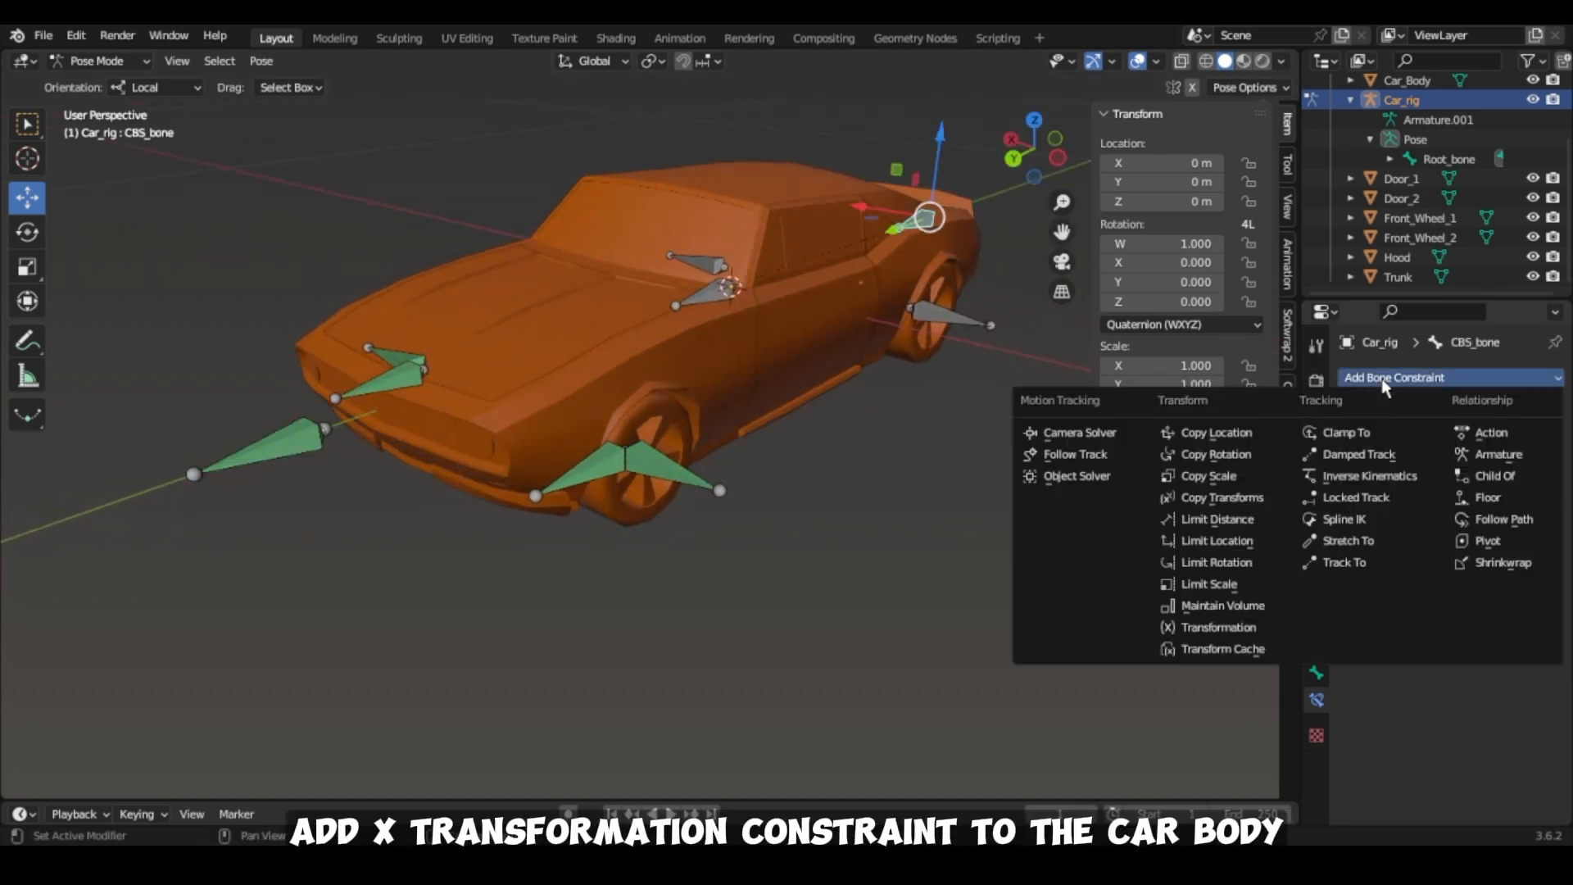
{"action": "left_click", "coordinate": [1218, 626]}
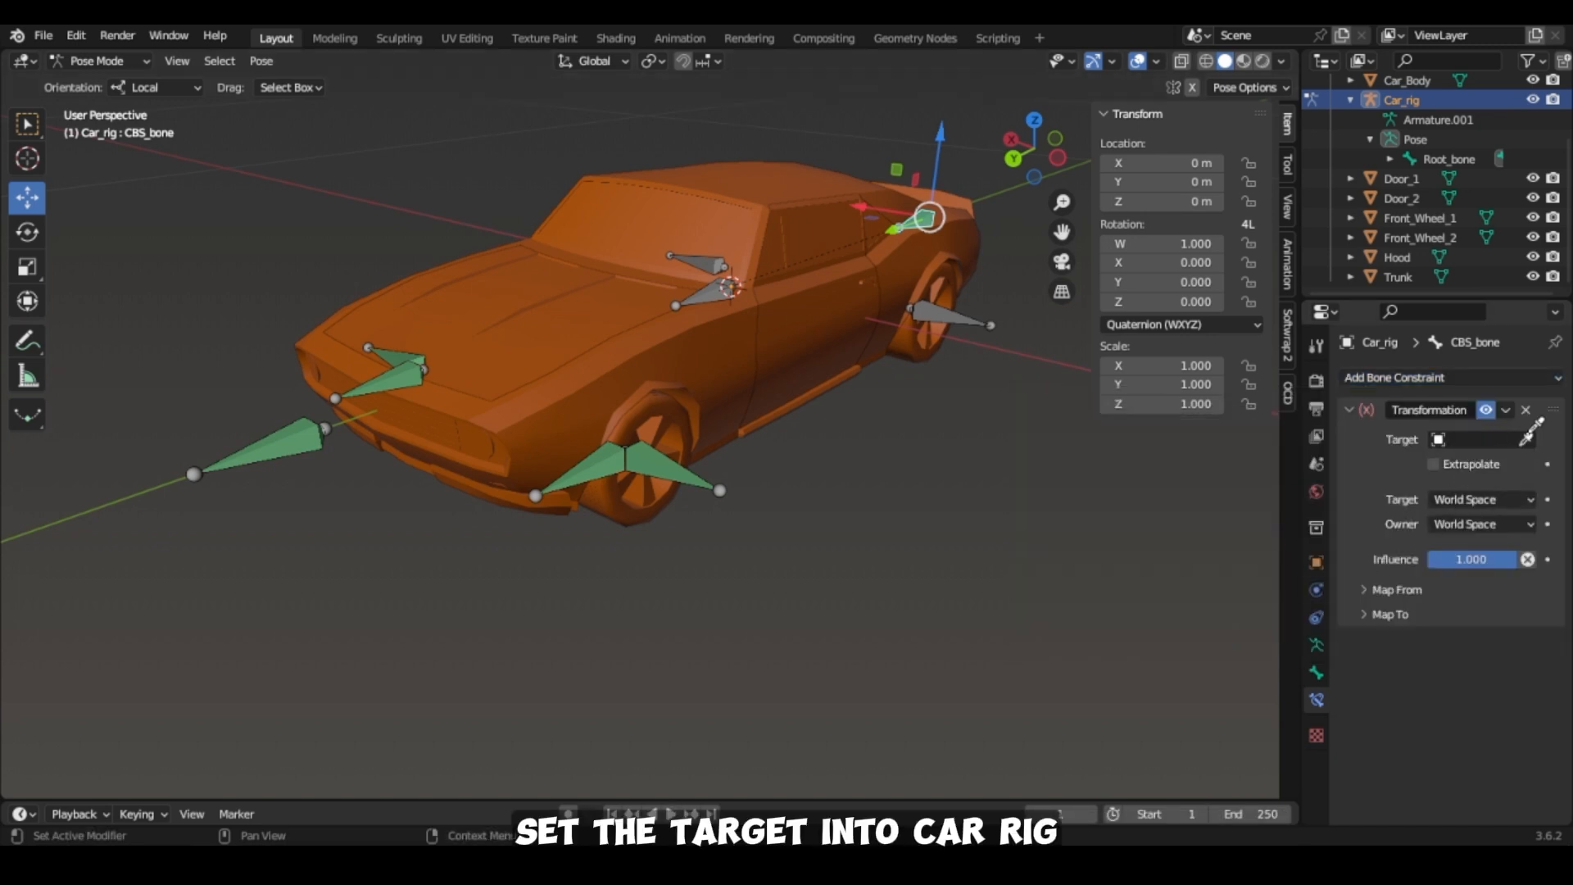
{"action": "left_click", "coordinate": [1527, 434]}
{"action": "left_click", "coordinate": [720, 302]}
Set the target bone of CBS_bone's constraint to Steering_bone and both target and owner to Local Space.
{"action": "left_click", "coordinate": [1468, 460]}
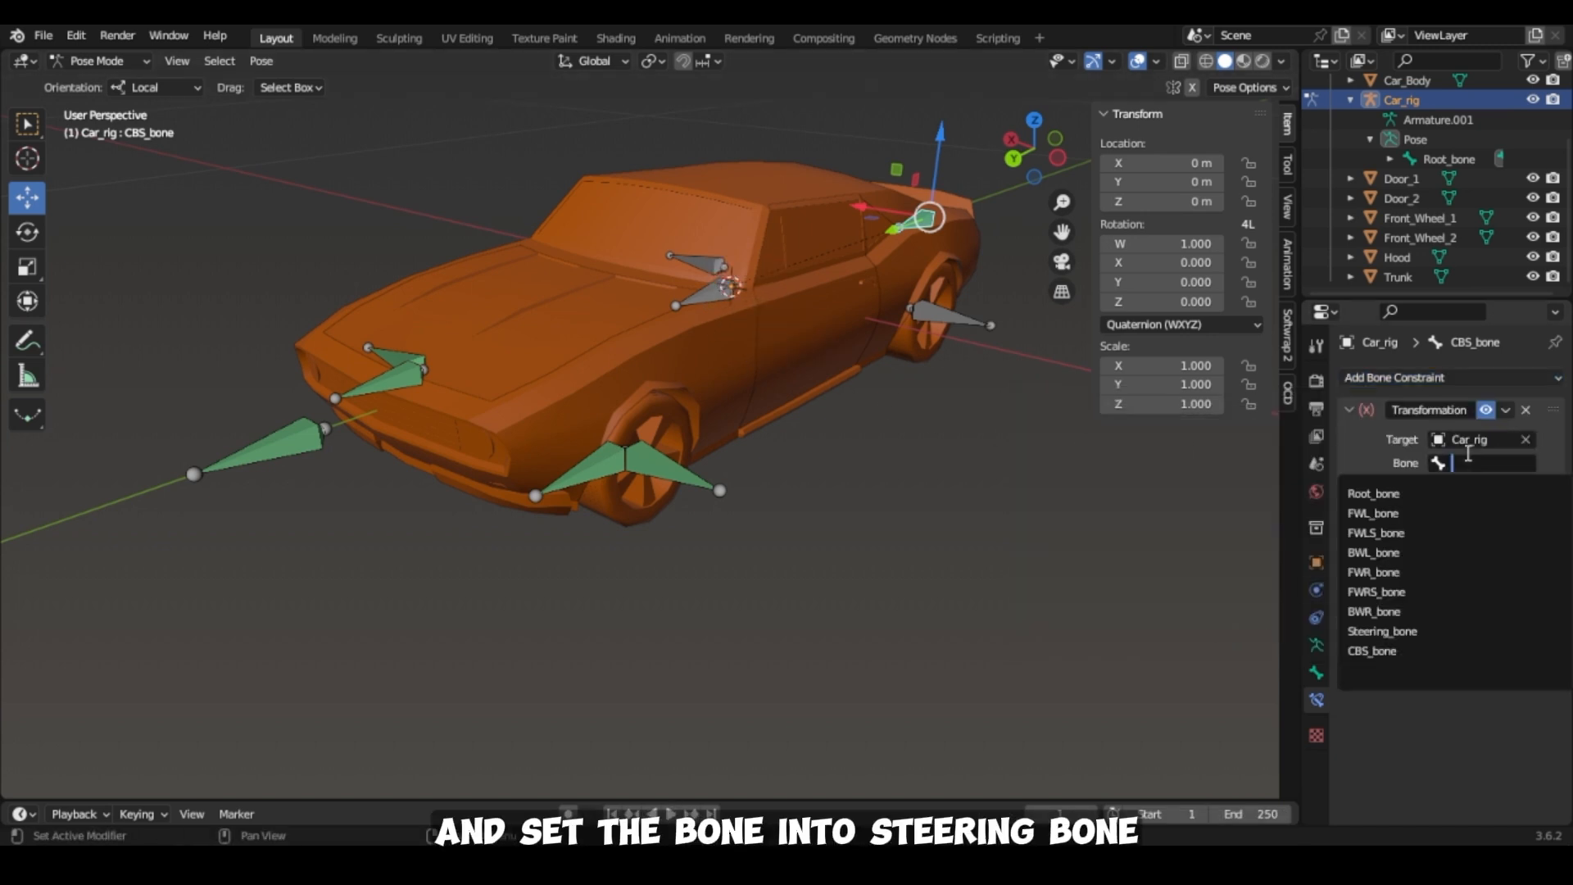
{"action": "left_click", "coordinate": [1383, 631]}
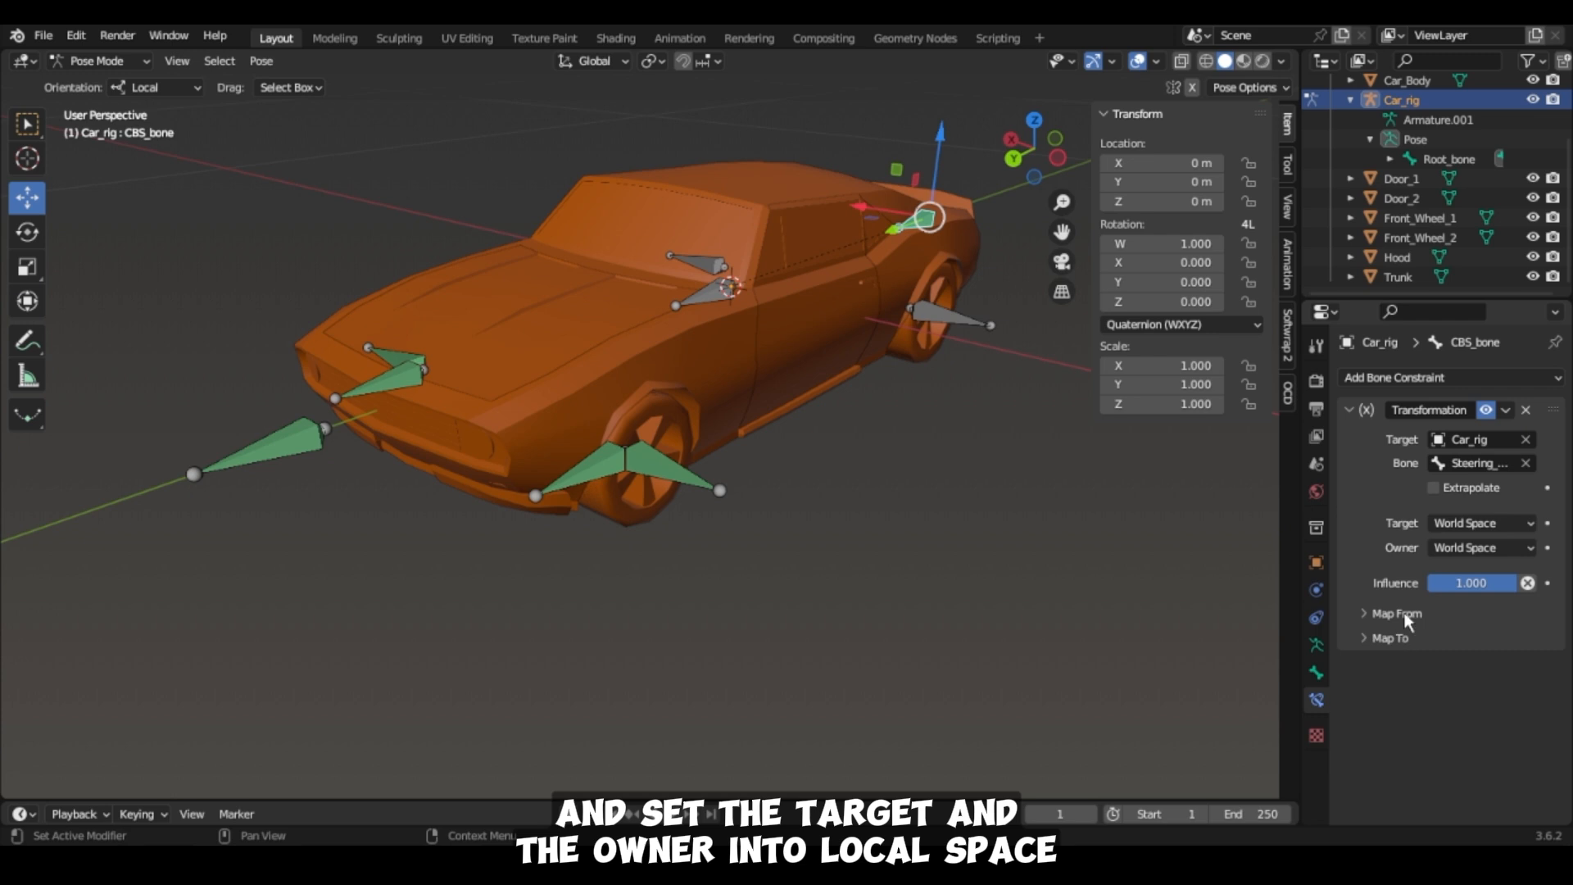
{"action": "left_click", "coordinate": [1467, 526]}
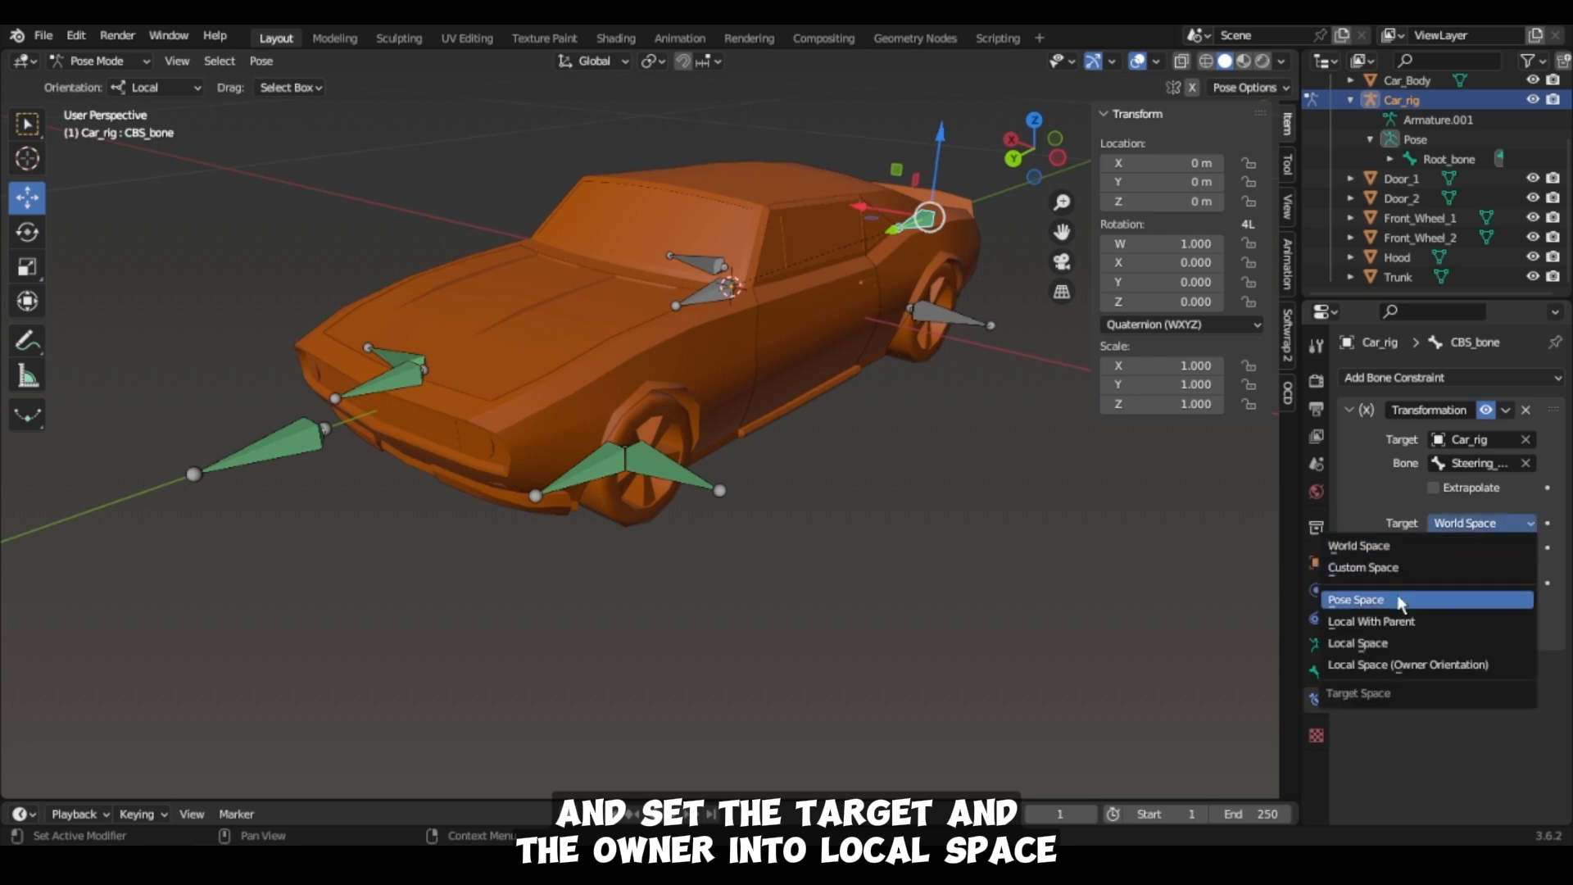
{"action": "left_click", "coordinate": [1377, 646]}
{"action": "left_click", "coordinate": [1493, 548]}
{"action": "left_click", "coordinate": [1441, 662]}
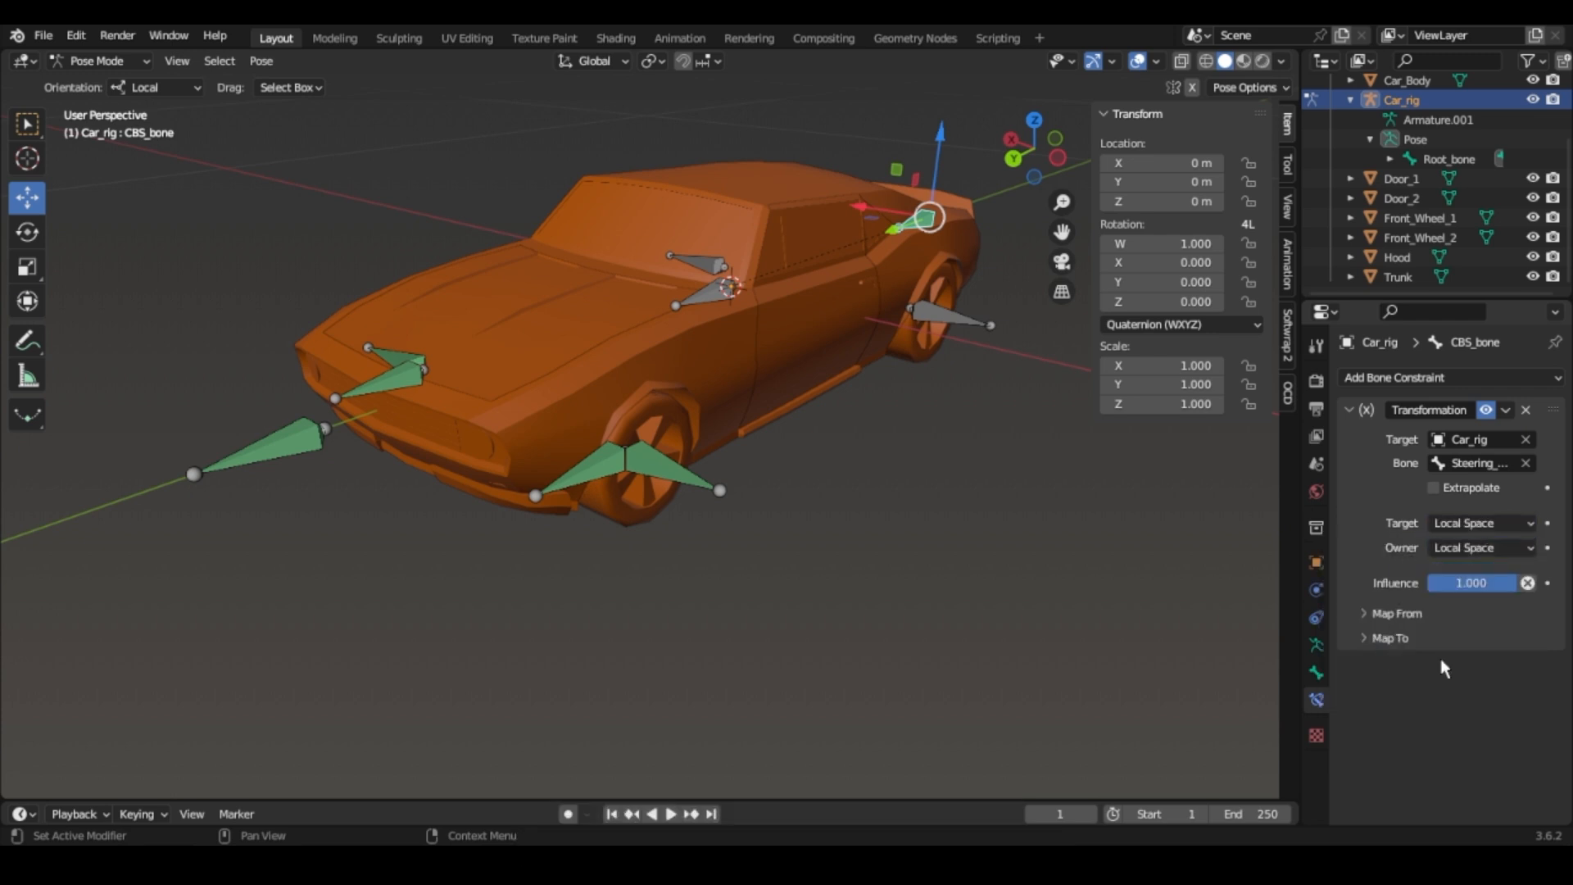
In CBS_bone's Map From location settings, set the X and Z minimums to -0.1 m and maximums to 0.1 m.
{"action": "left_click", "coordinate": [1396, 616]}
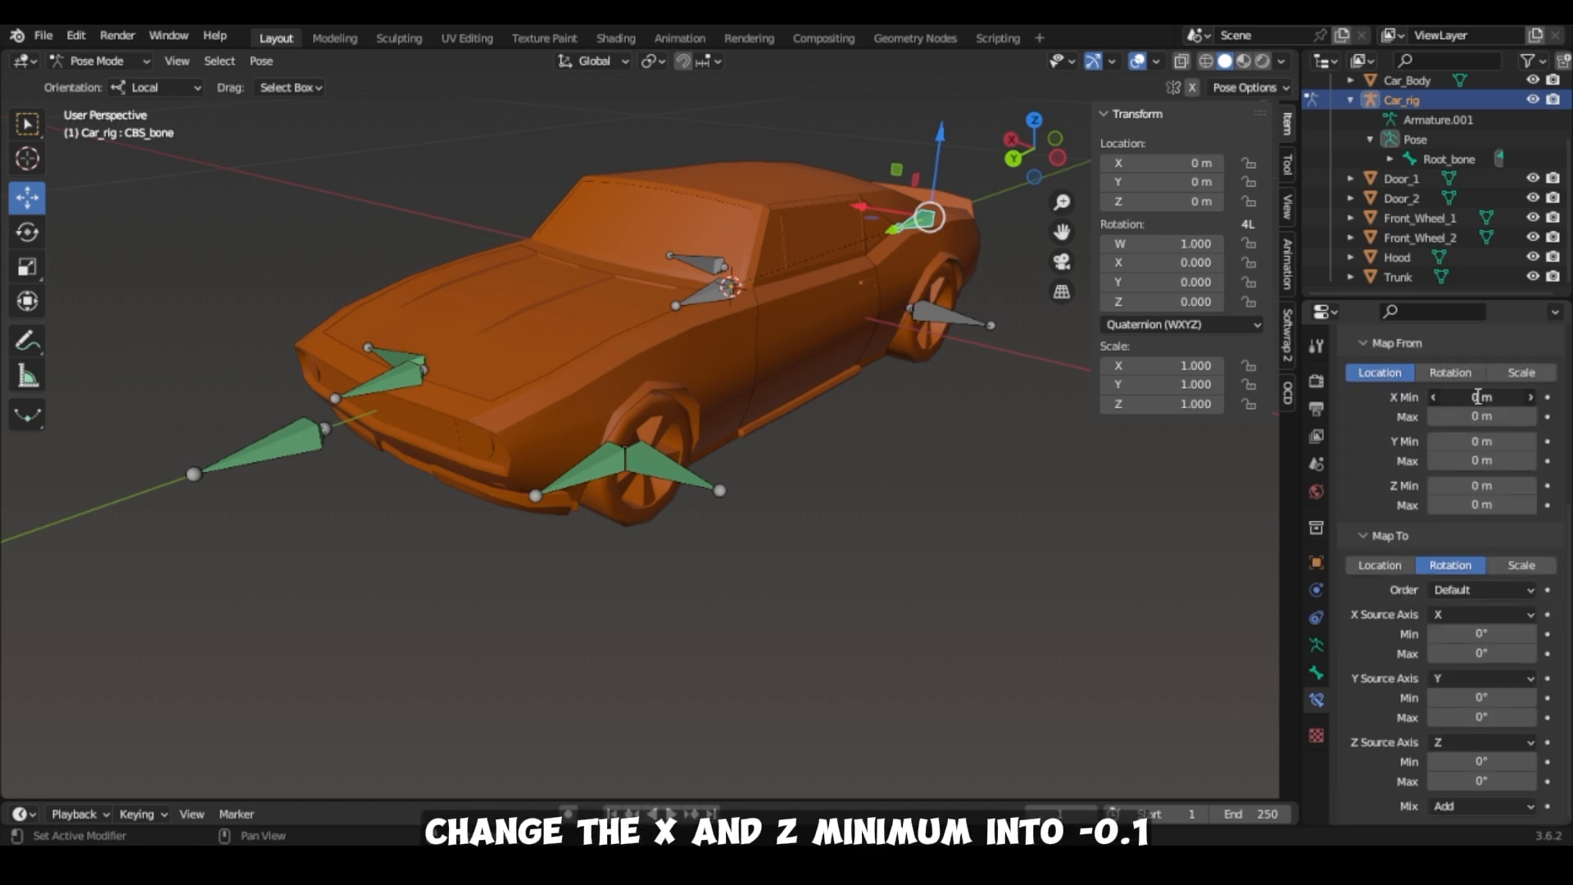
{"action": "left_click", "coordinate": [1478, 397]}
{"action": "key", "text": "Return"}
{"action": "left_click", "coordinate": [1480, 505]}
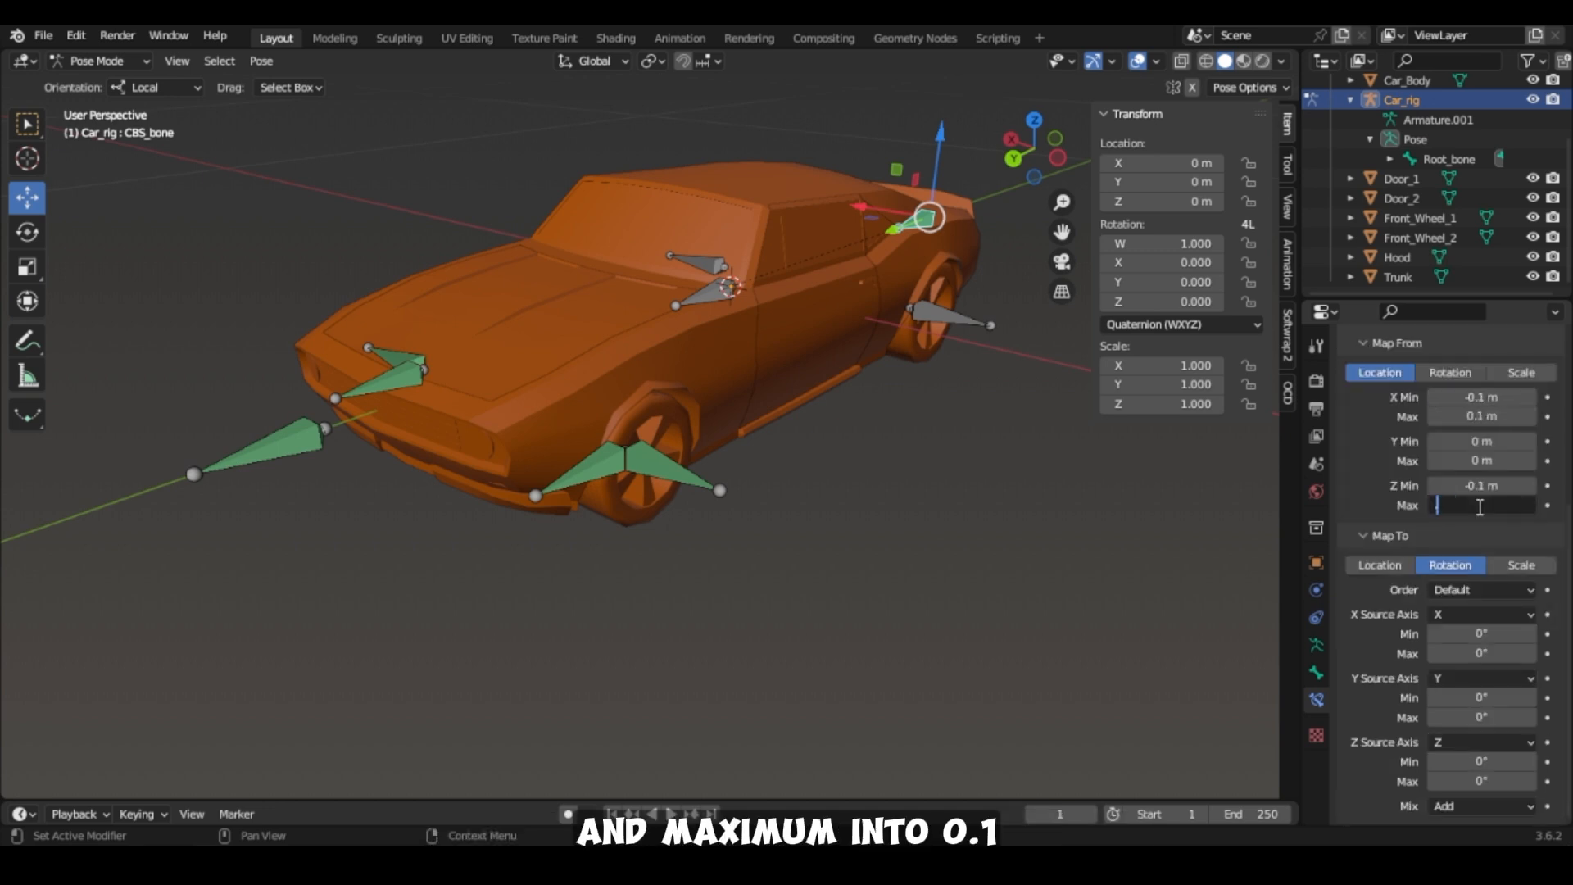
{"action": "type", "text": ".1"}
{"action": "key", "text": "Return"}
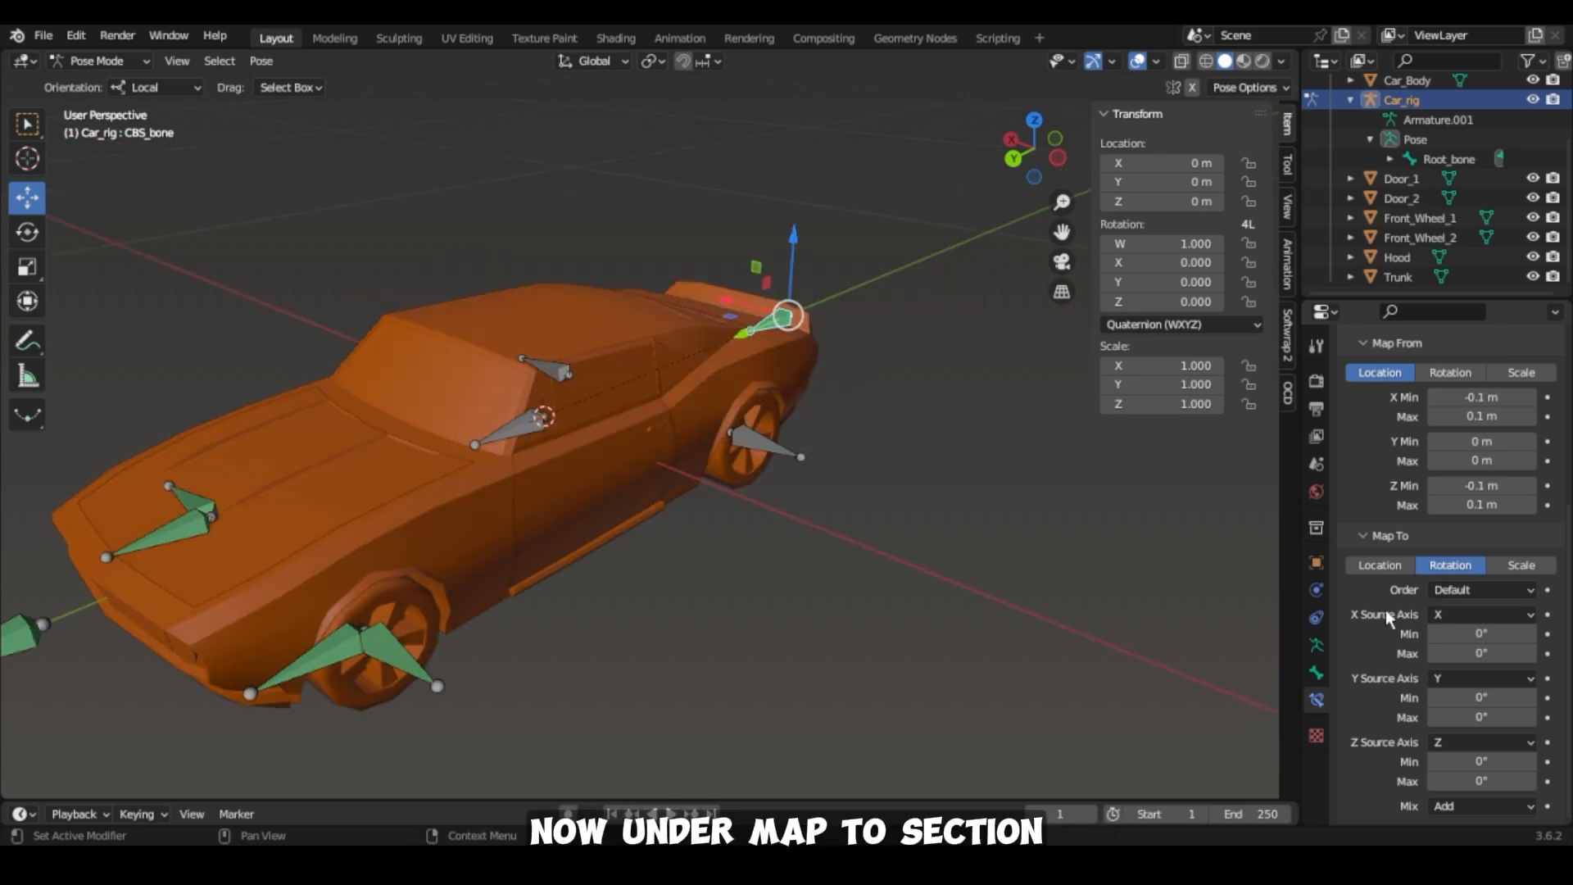
In CBS_bone's Map To rotation settings, set the X source axis to Z and the Y source axis to X.
{"action": "left_click", "coordinate": [1442, 613]}
{"action": "left_click", "coordinate": [1430, 680]}
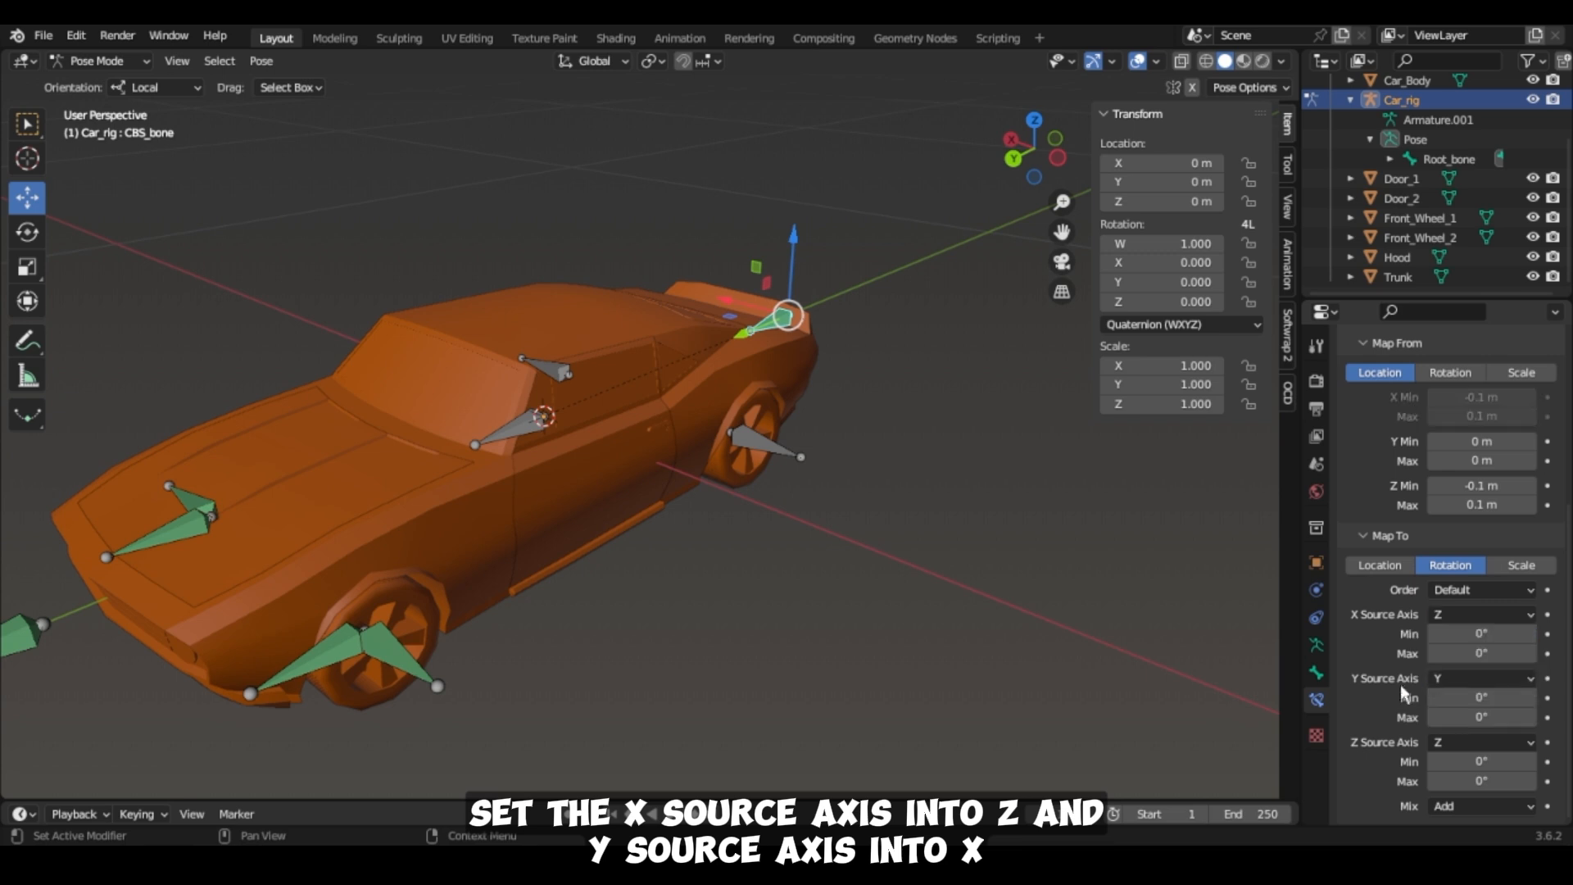
{"action": "left_click", "coordinate": [1457, 677]}
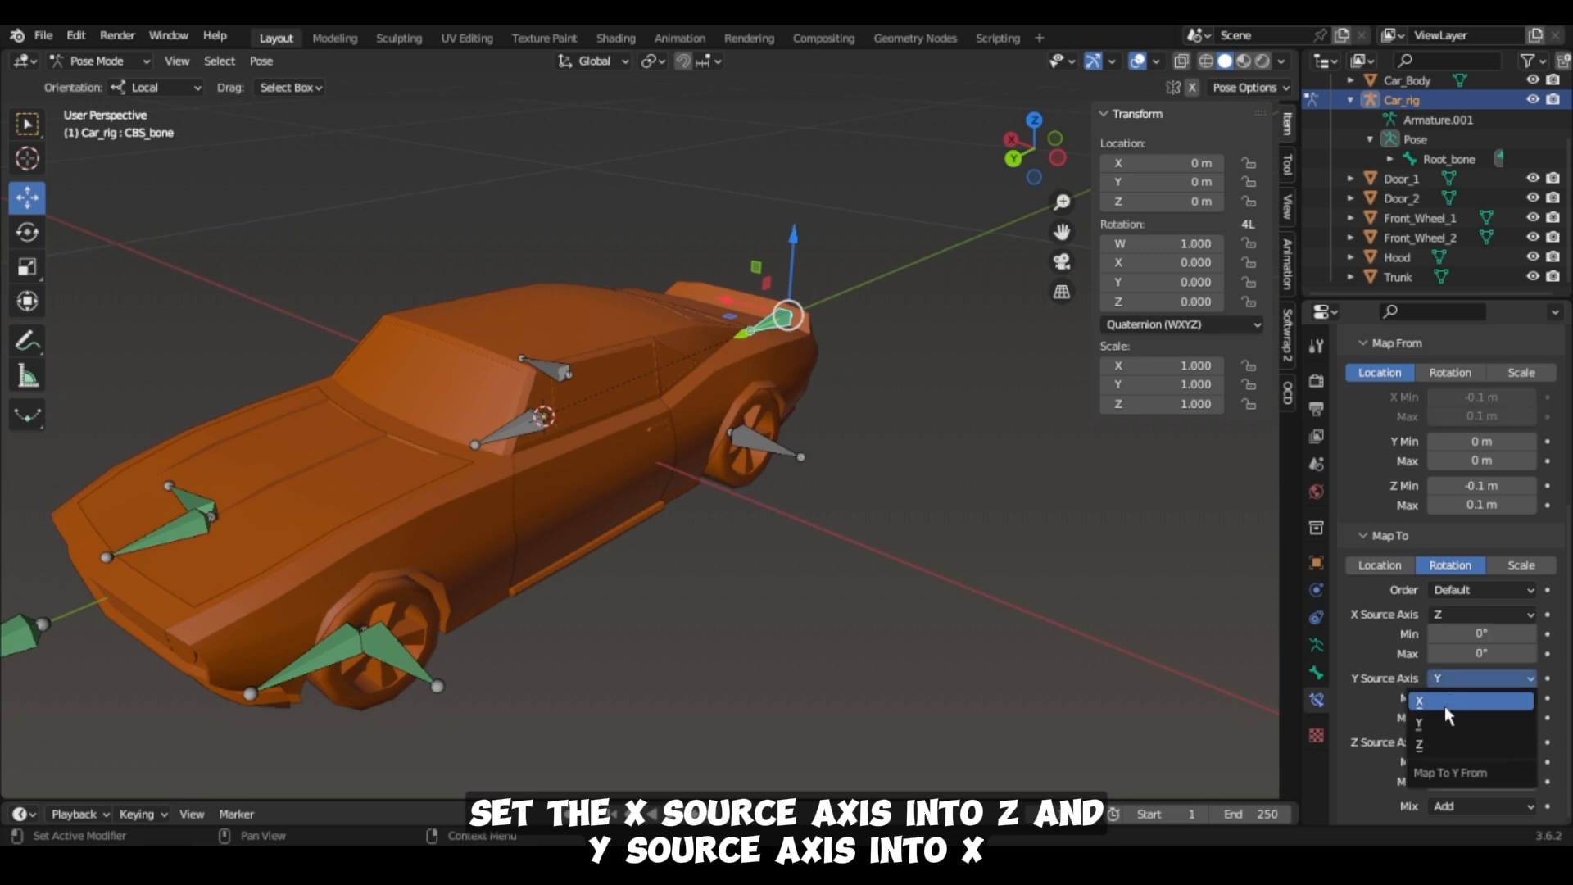
{"action": "left_click", "coordinate": [1444, 703]}
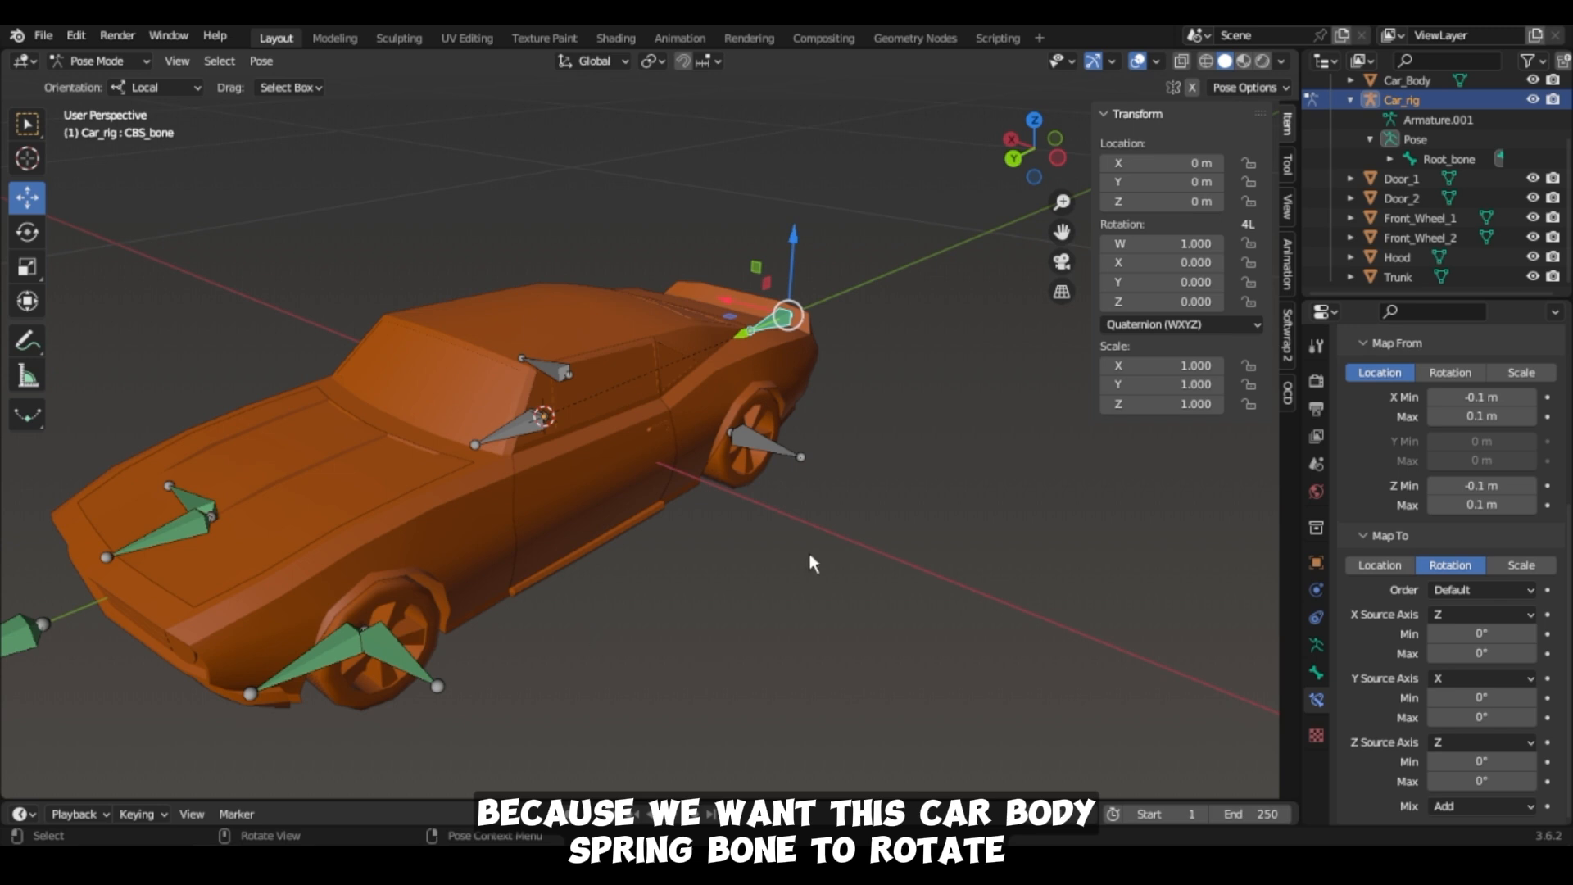
Set CBS_bone's Map To rotation limits to minimum 3° and maximum -3° for X, and minimum 1° and maximum -1° for Y.
{"action": "left_click_drag", "start_coordinate": [1062, 232], "coordinate": [1179, 180]}
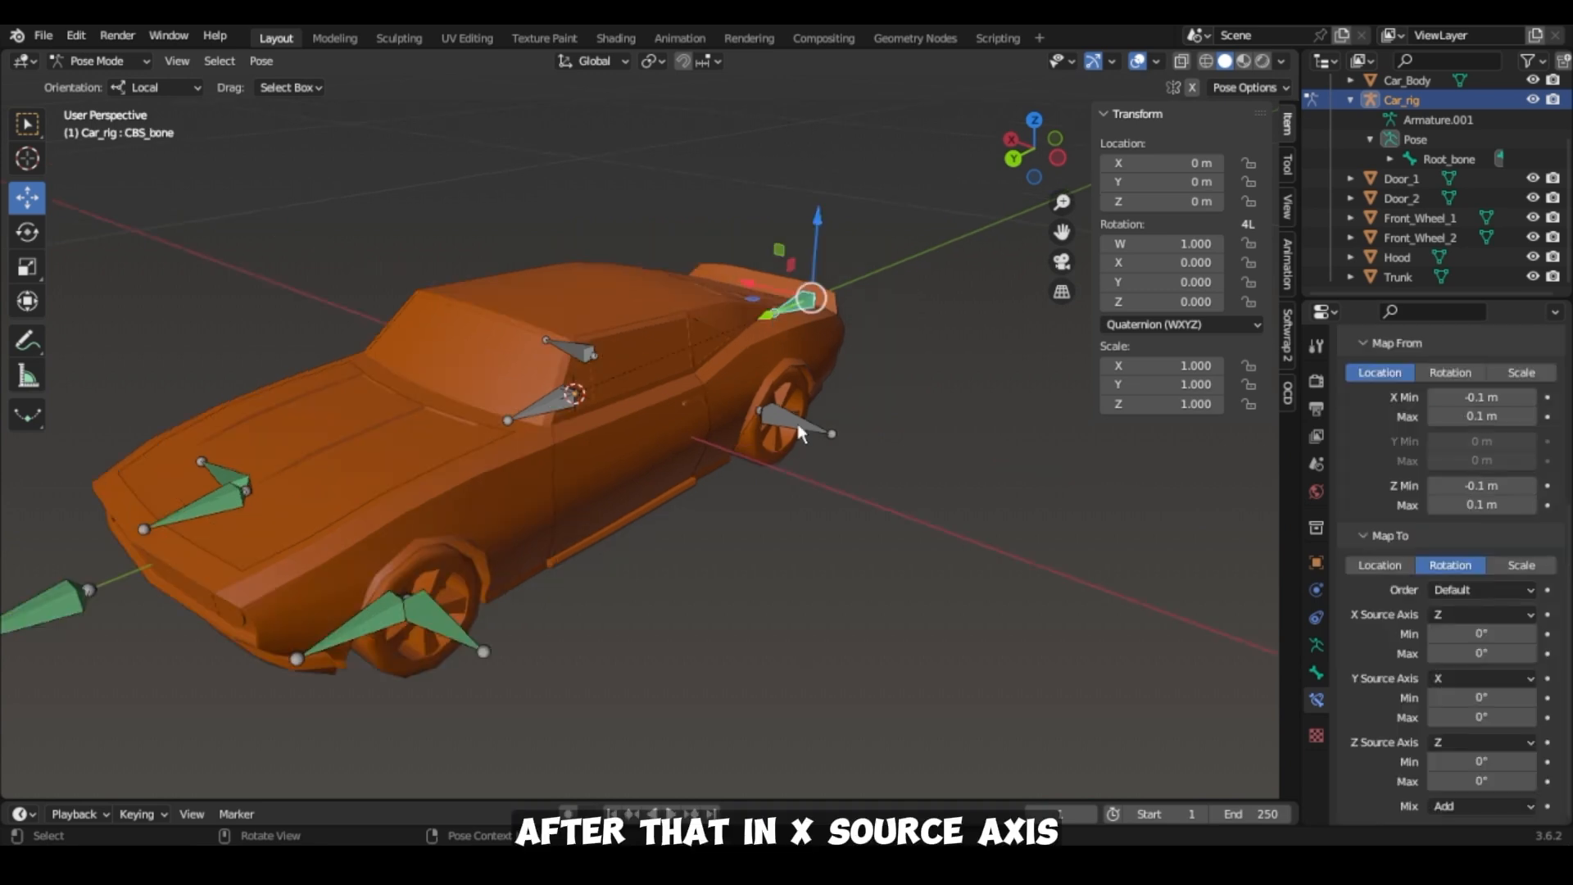
{"action": "left_click", "coordinate": [1485, 633]}
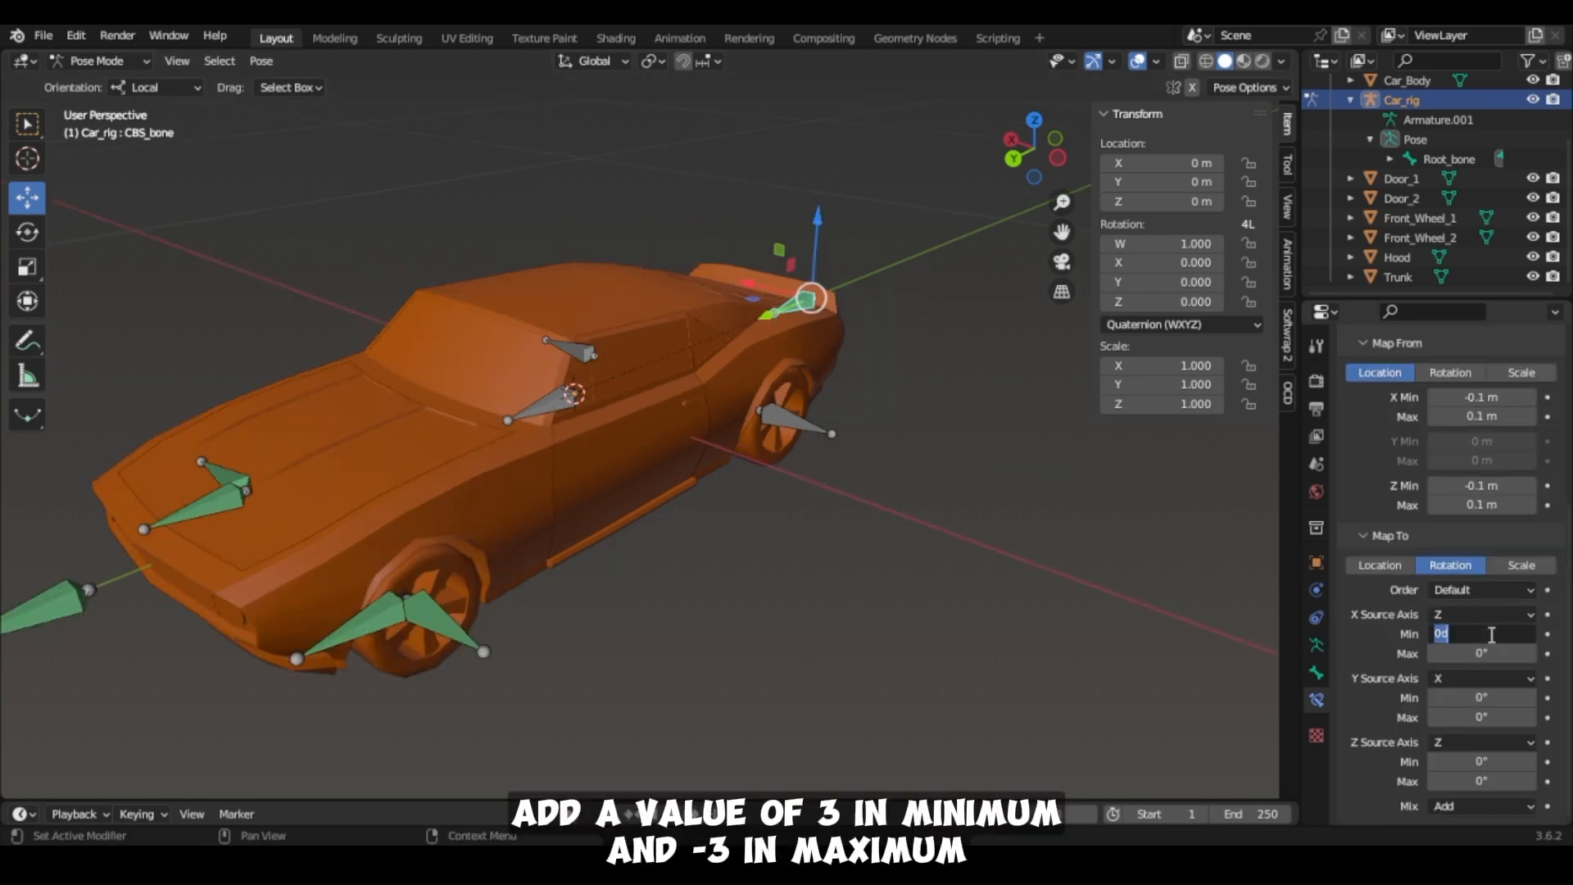
{"action": "type", "text": "3"}
{"action": "key", "text": "Return"}
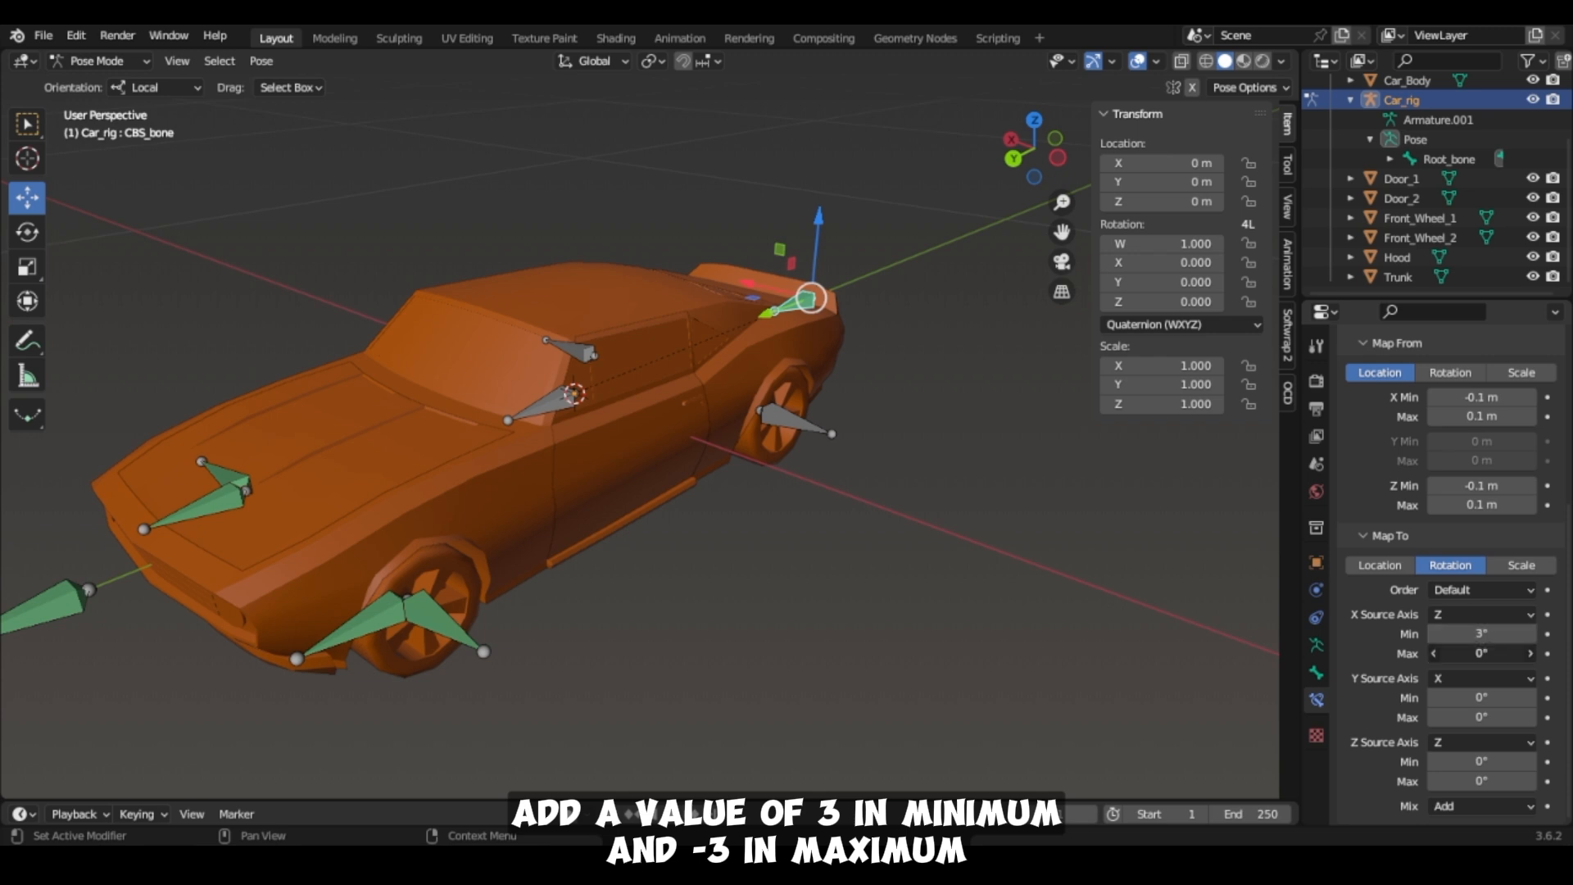
{"action": "type", "text": "-3"}
{"action": "key", "text": "Return"}
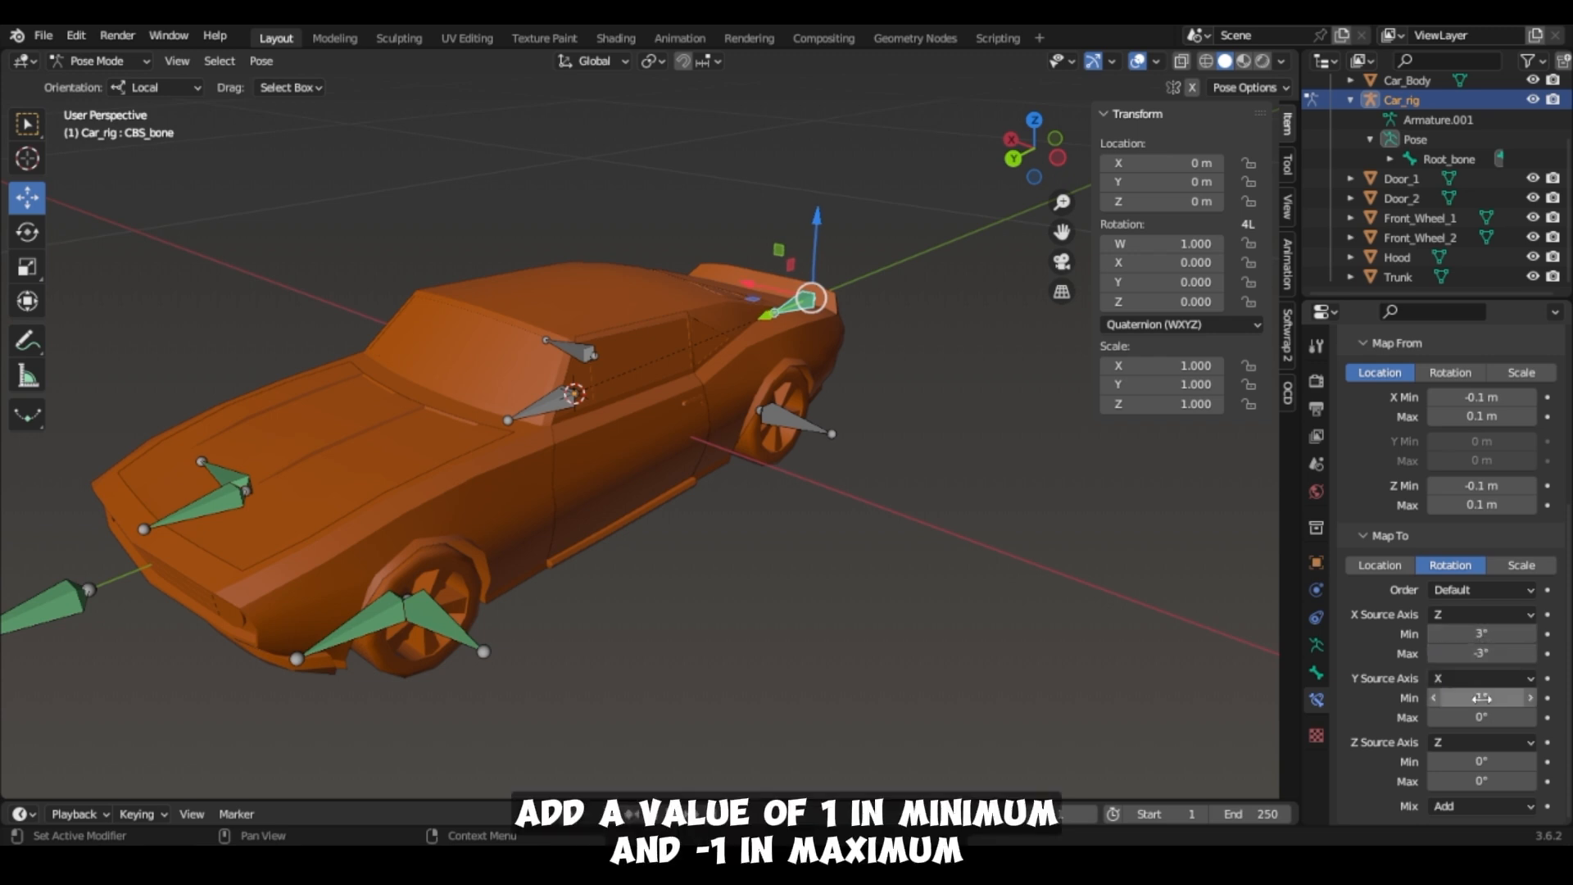
{"action": "key", "text": "Return"}
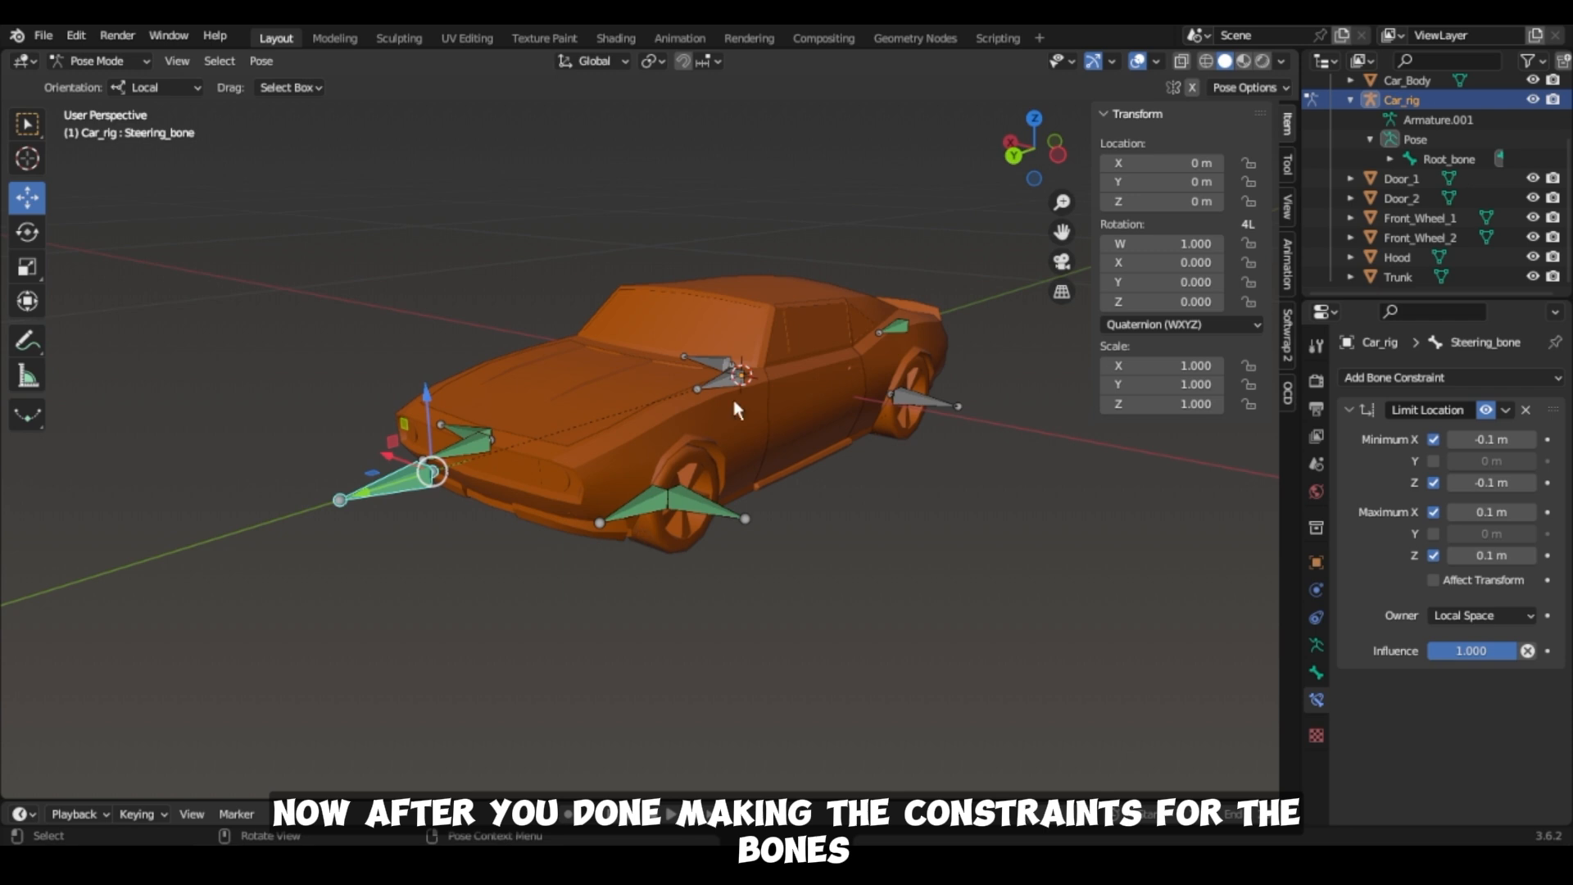
Switch FWL_bone at the front left wheel to XYZ Euler rotation and add a driver to its Y rotation.
{"action": "left_click", "coordinate": [751, 525]}
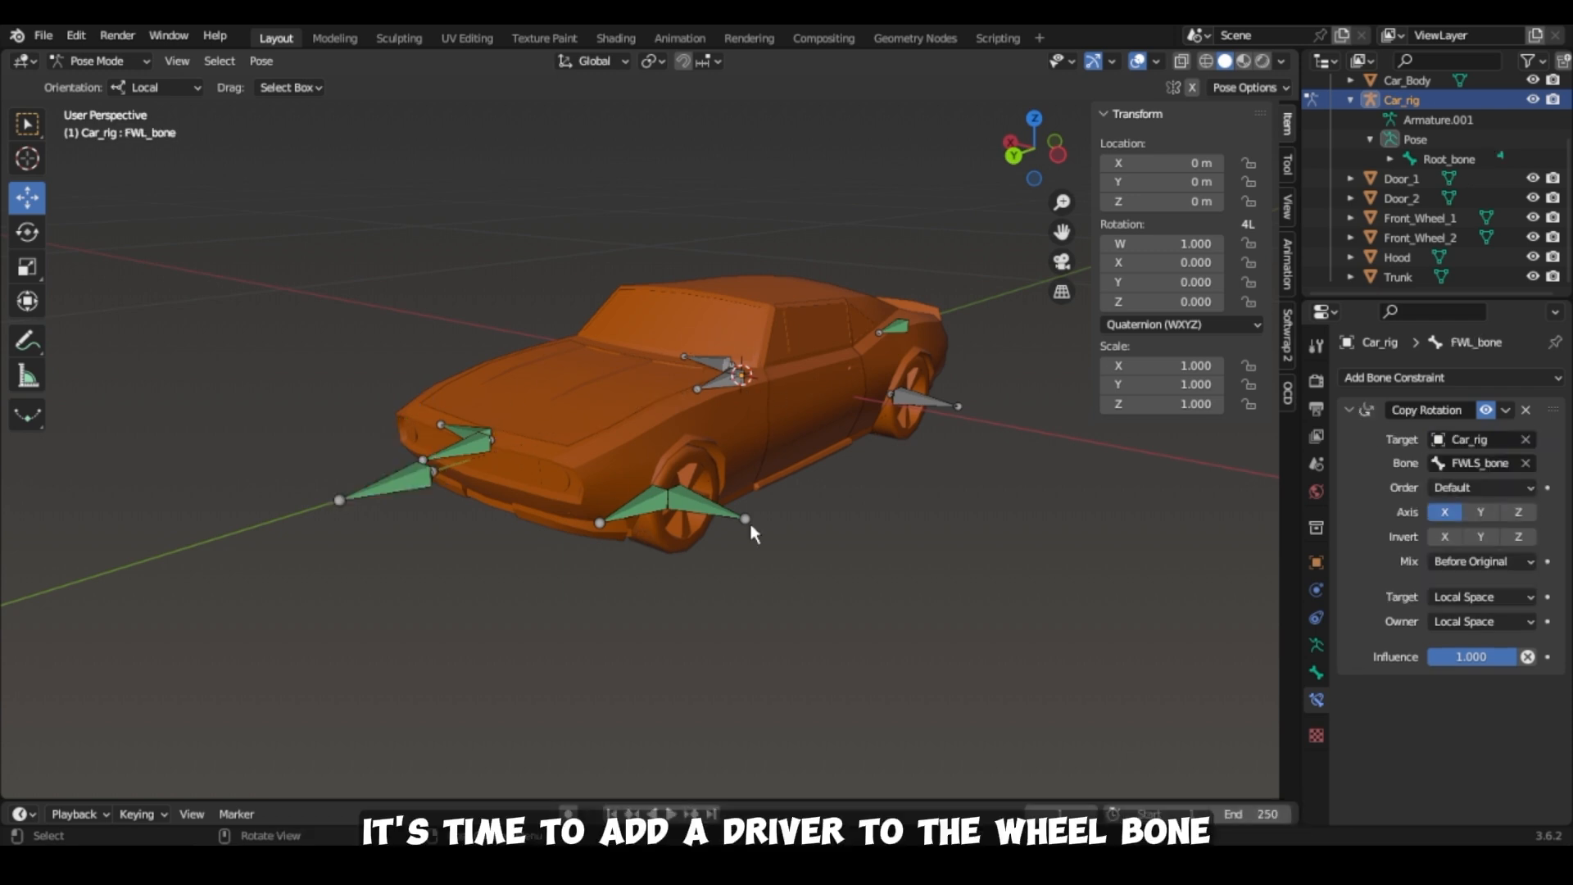
{"action": "left_click", "coordinate": [739, 518]}
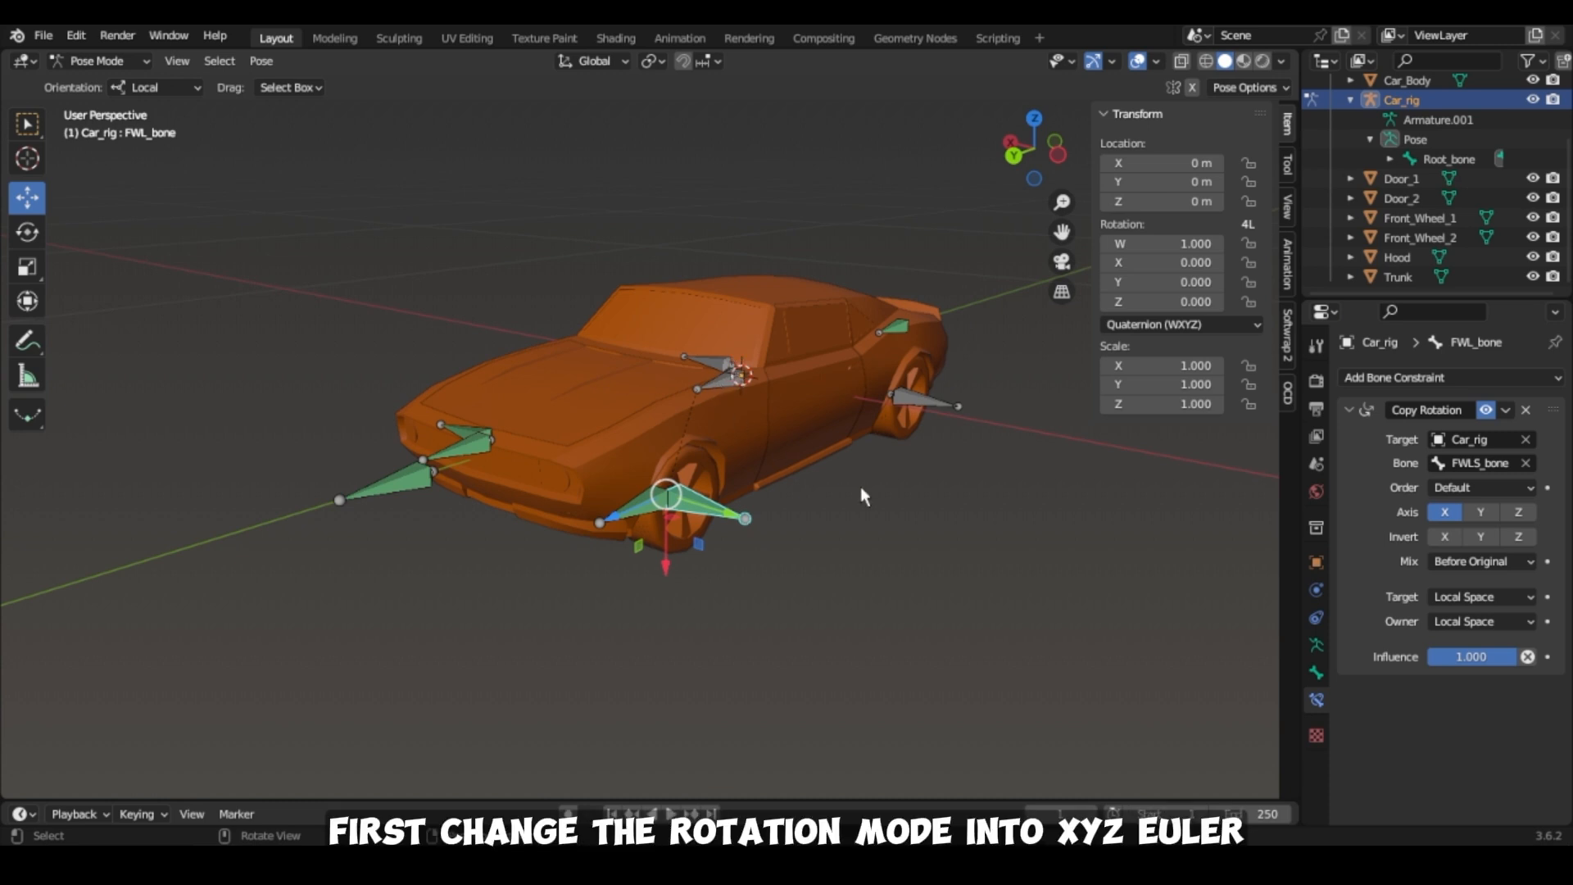
{"action": "left_click", "coordinate": [1169, 321]}
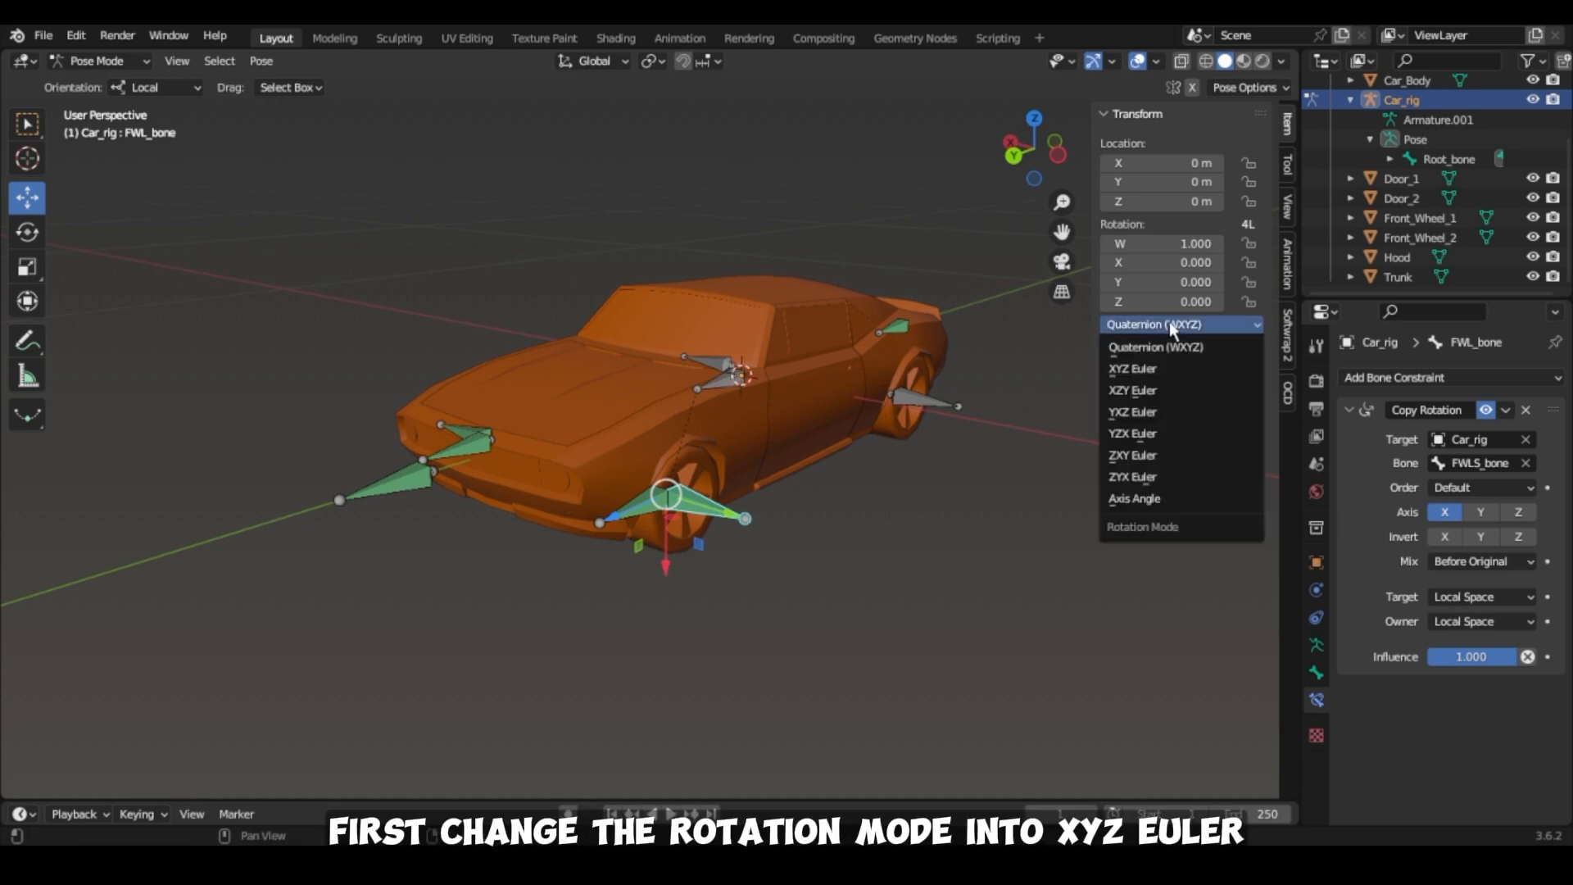
{"action": "left_click", "coordinate": [1130, 365]}
{"action": "right_click", "coordinate": [1163, 262]}
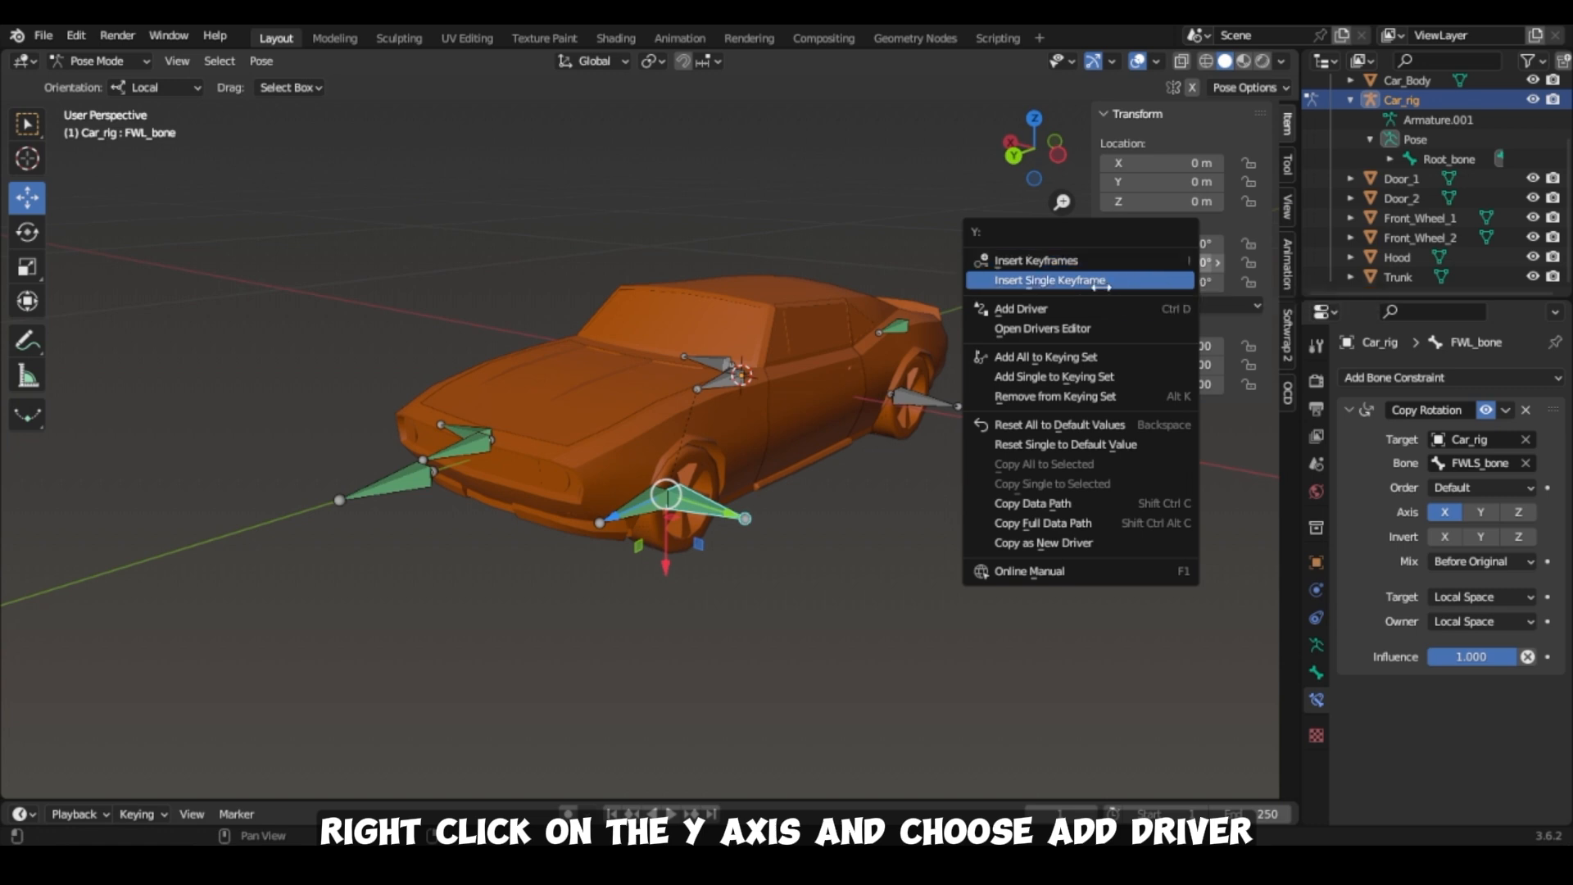
{"action": "left_click", "coordinate": [1071, 308]}
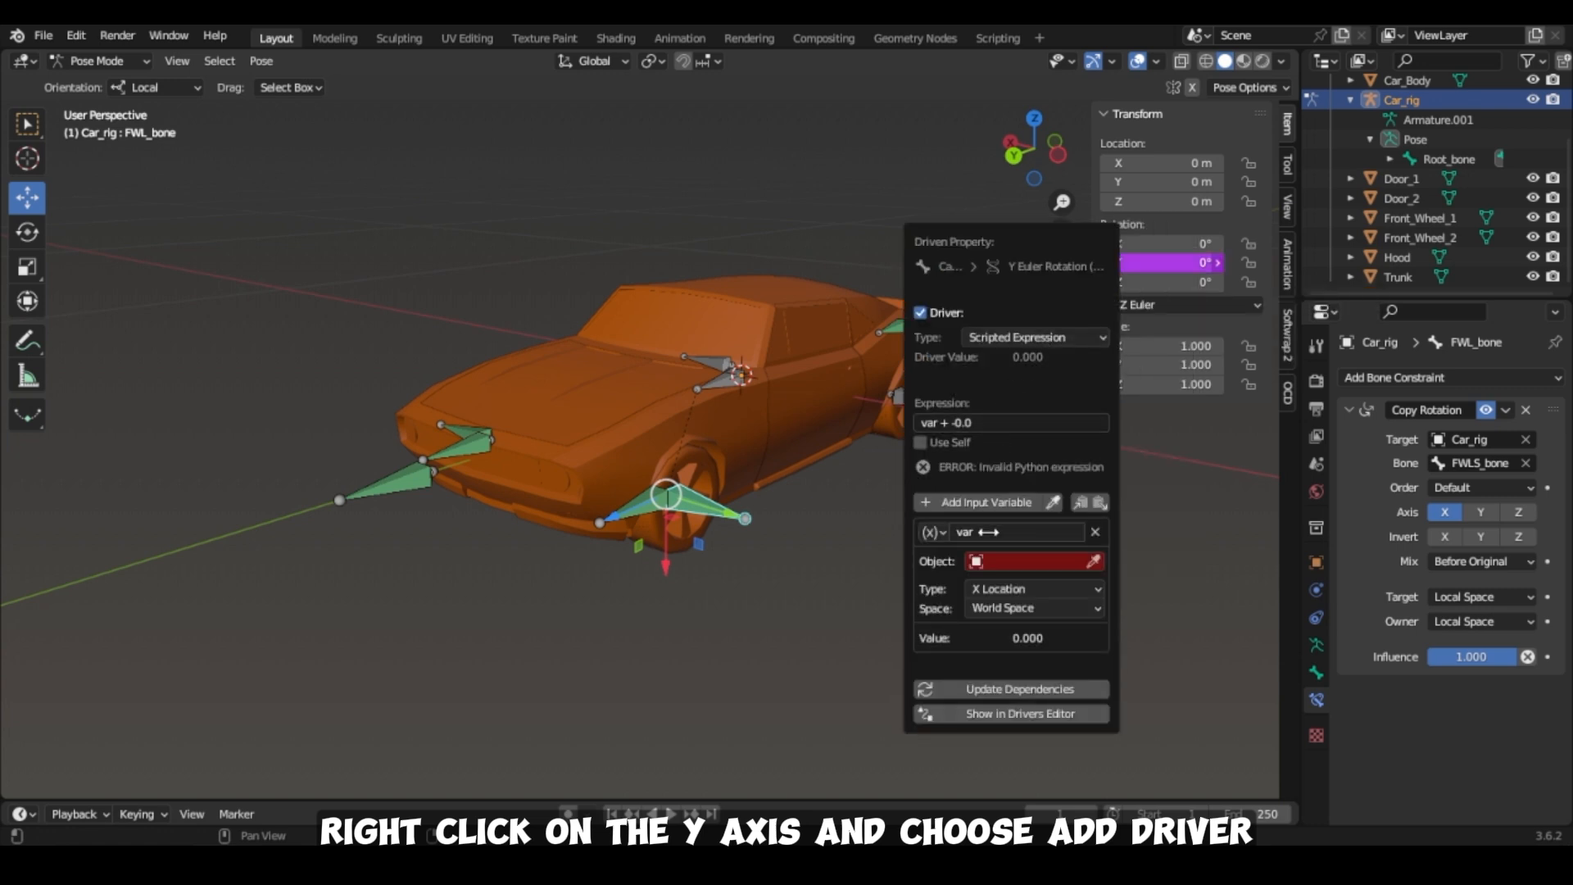
Set the driver variable's object to Car_rig, its bone to Root_bone and its type to Y Location.
{"action": "left_click", "coordinate": [1008, 561]}
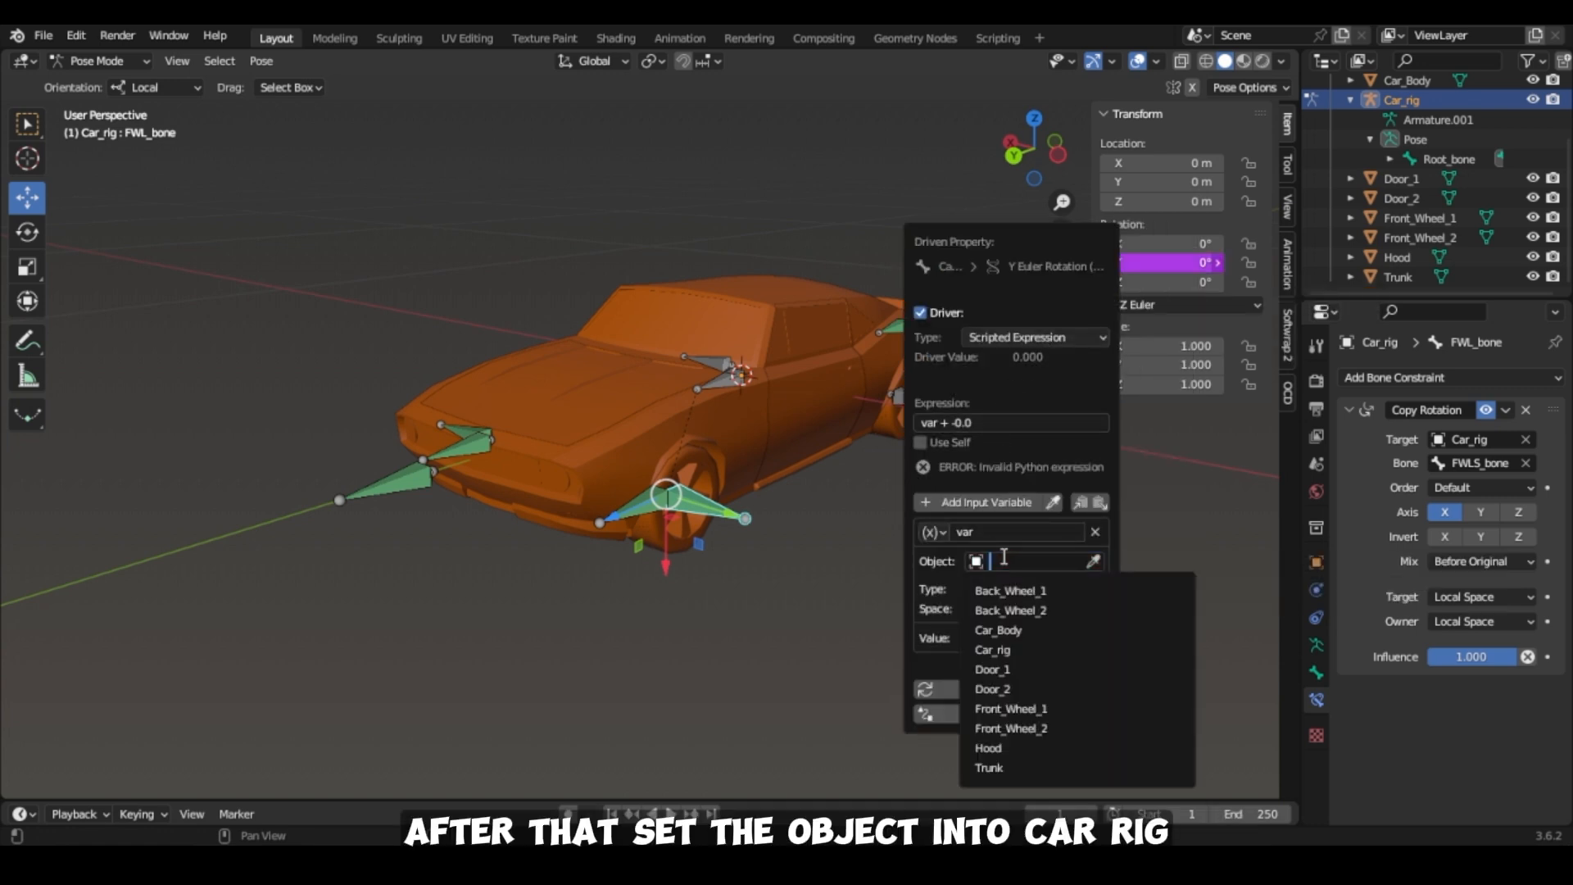
{"action": "left_click", "coordinate": [1016, 649]}
{"action": "left_click", "coordinate": [1007, 562]}
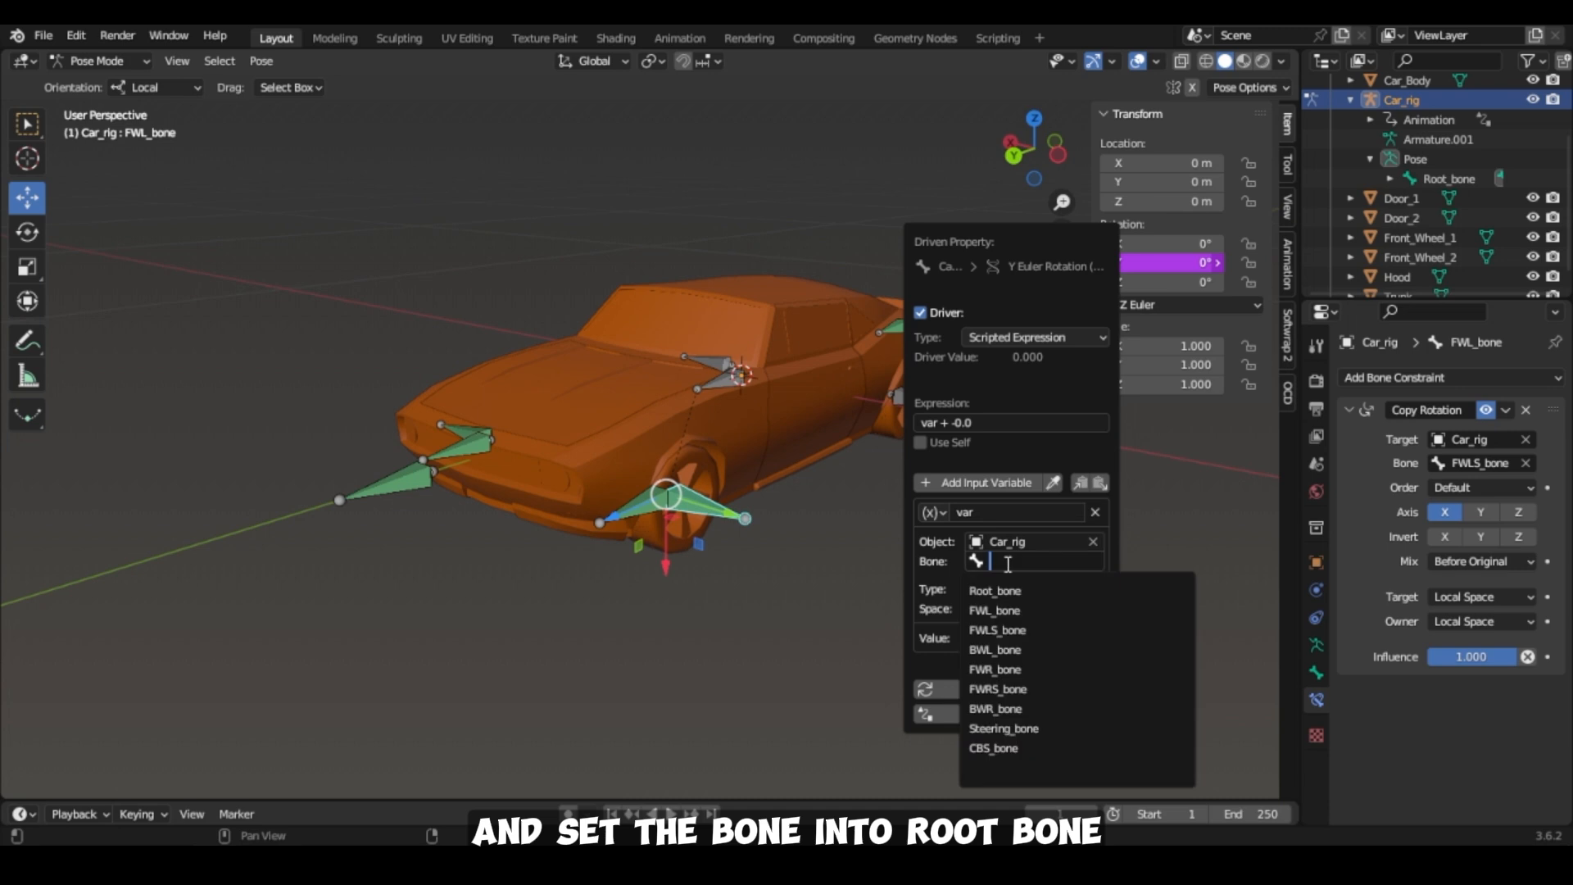
{"action": "left_click", "coordinate": [995, 591]}
{"action": "left_click", "coordinate": [1013, 591]}
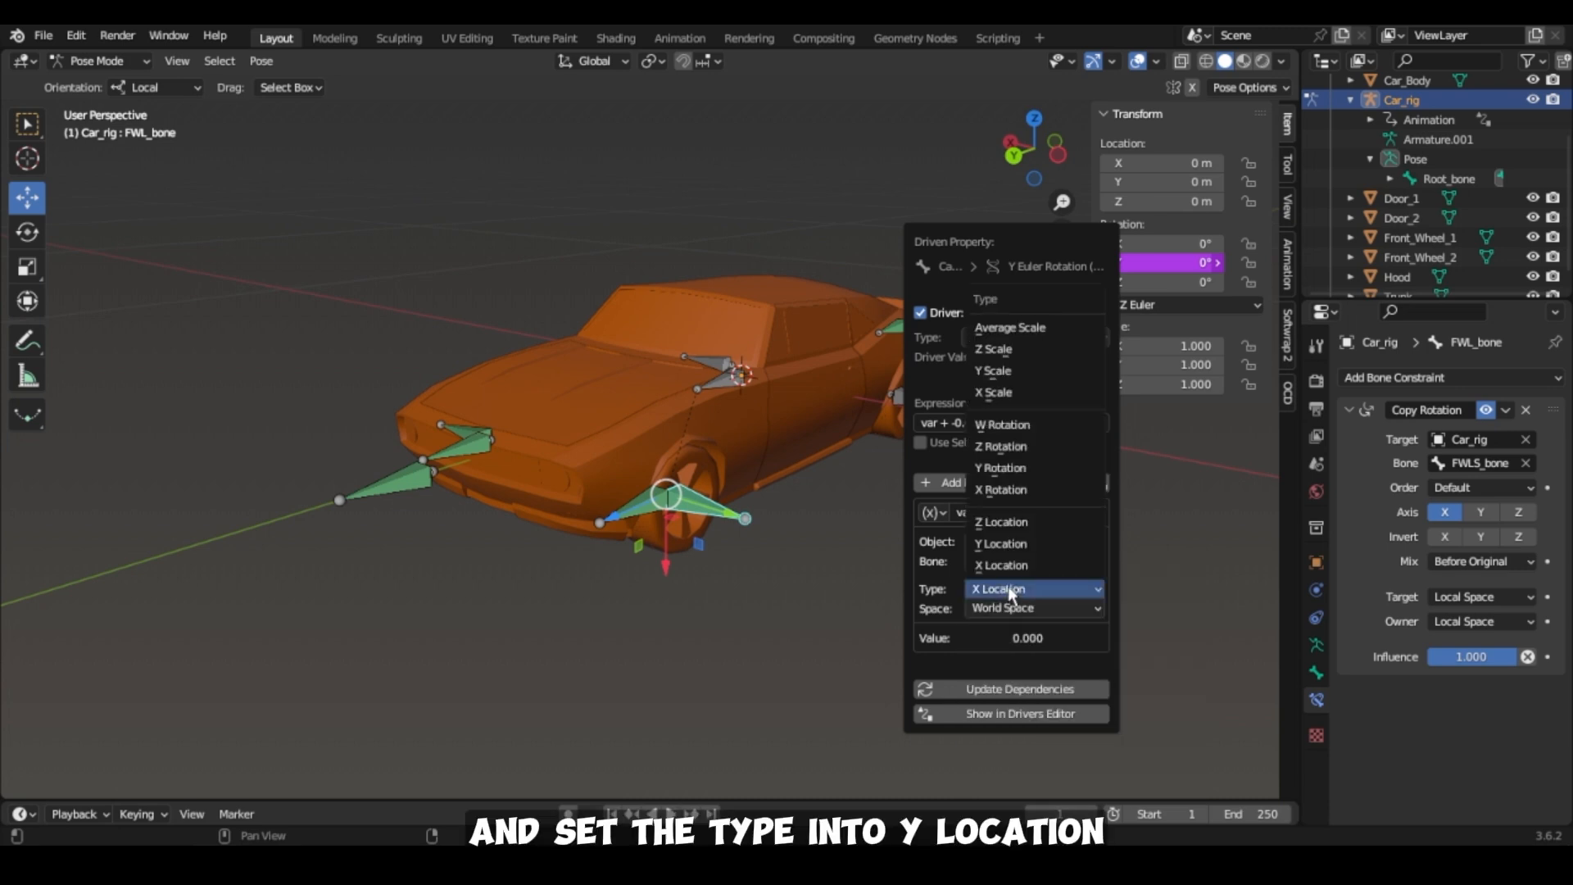
{"action": "left_click", "coordinate": [1008, 544]}
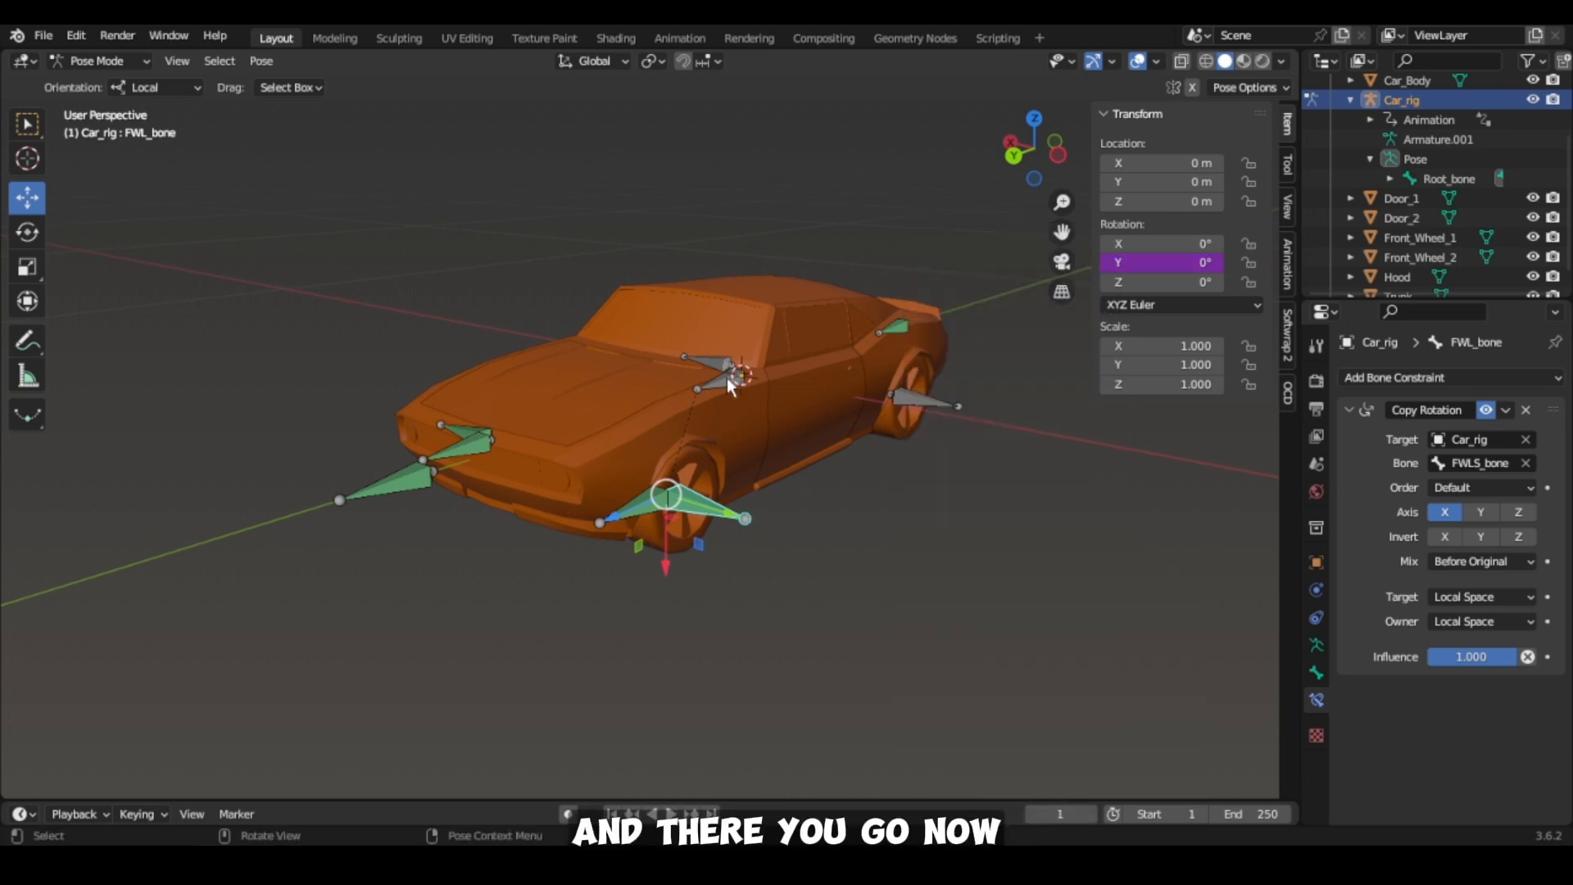
Test FWL_bone's driver by moving Root_bone along the Y axis.
{"action": "left_click", "coordinate": [727, 377]}
{"action": "key", "text": "g"}
{"action": "key", "text": "y"}
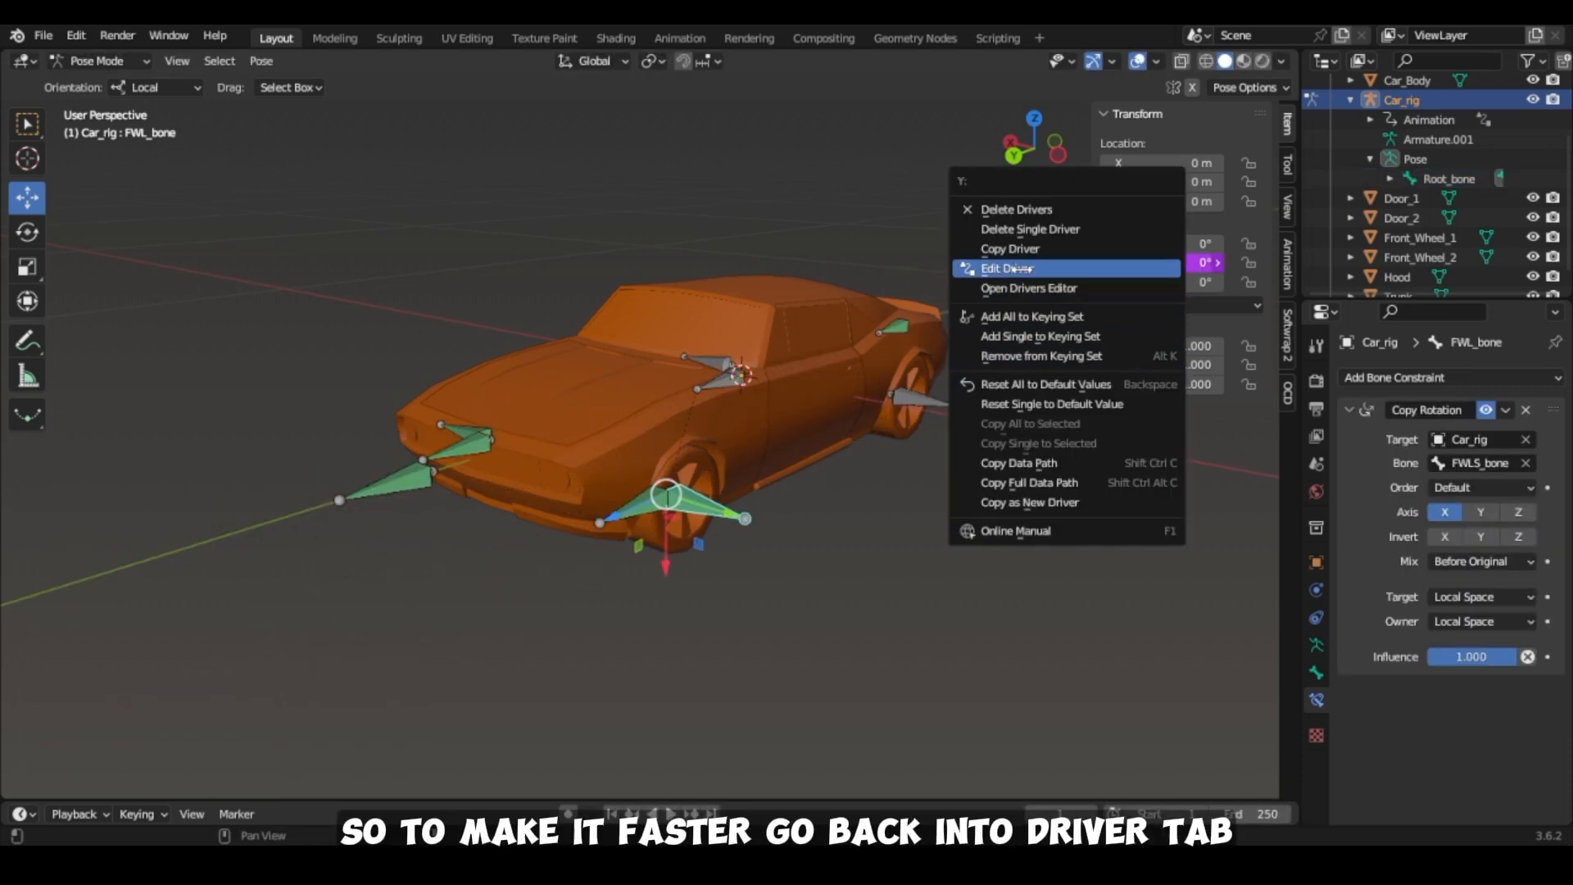
Set the expression of FWL_bone's Y rotation driver to var*3 and test it with a cancelled Root_bone move along Y.
{"action": "left_click", "coordinate": [1015, 269]}
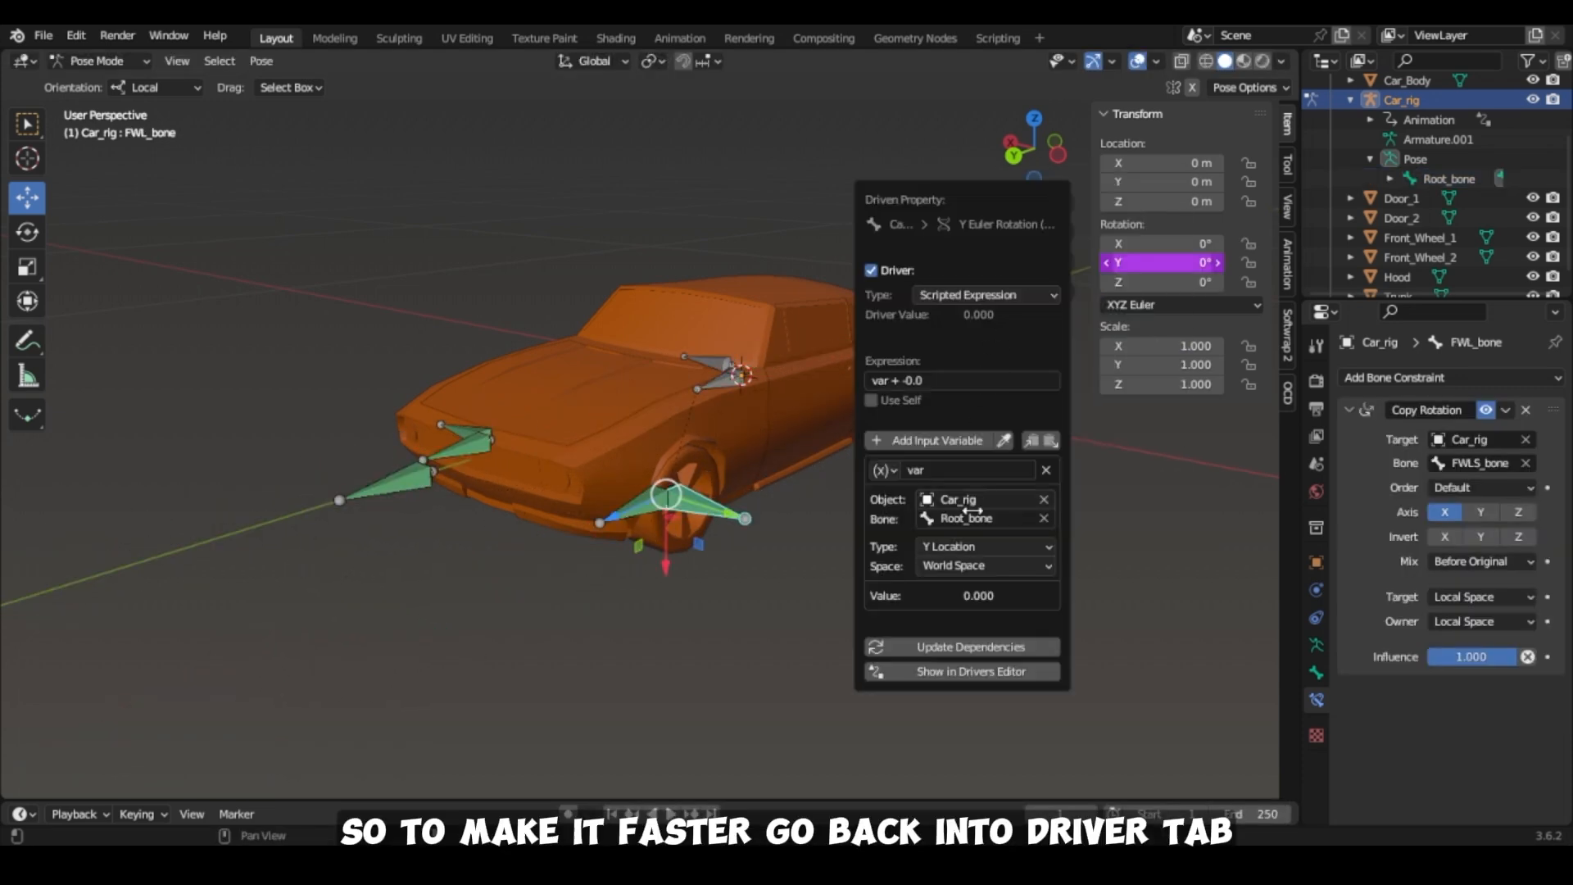
{"action": "type", "text": "var"}
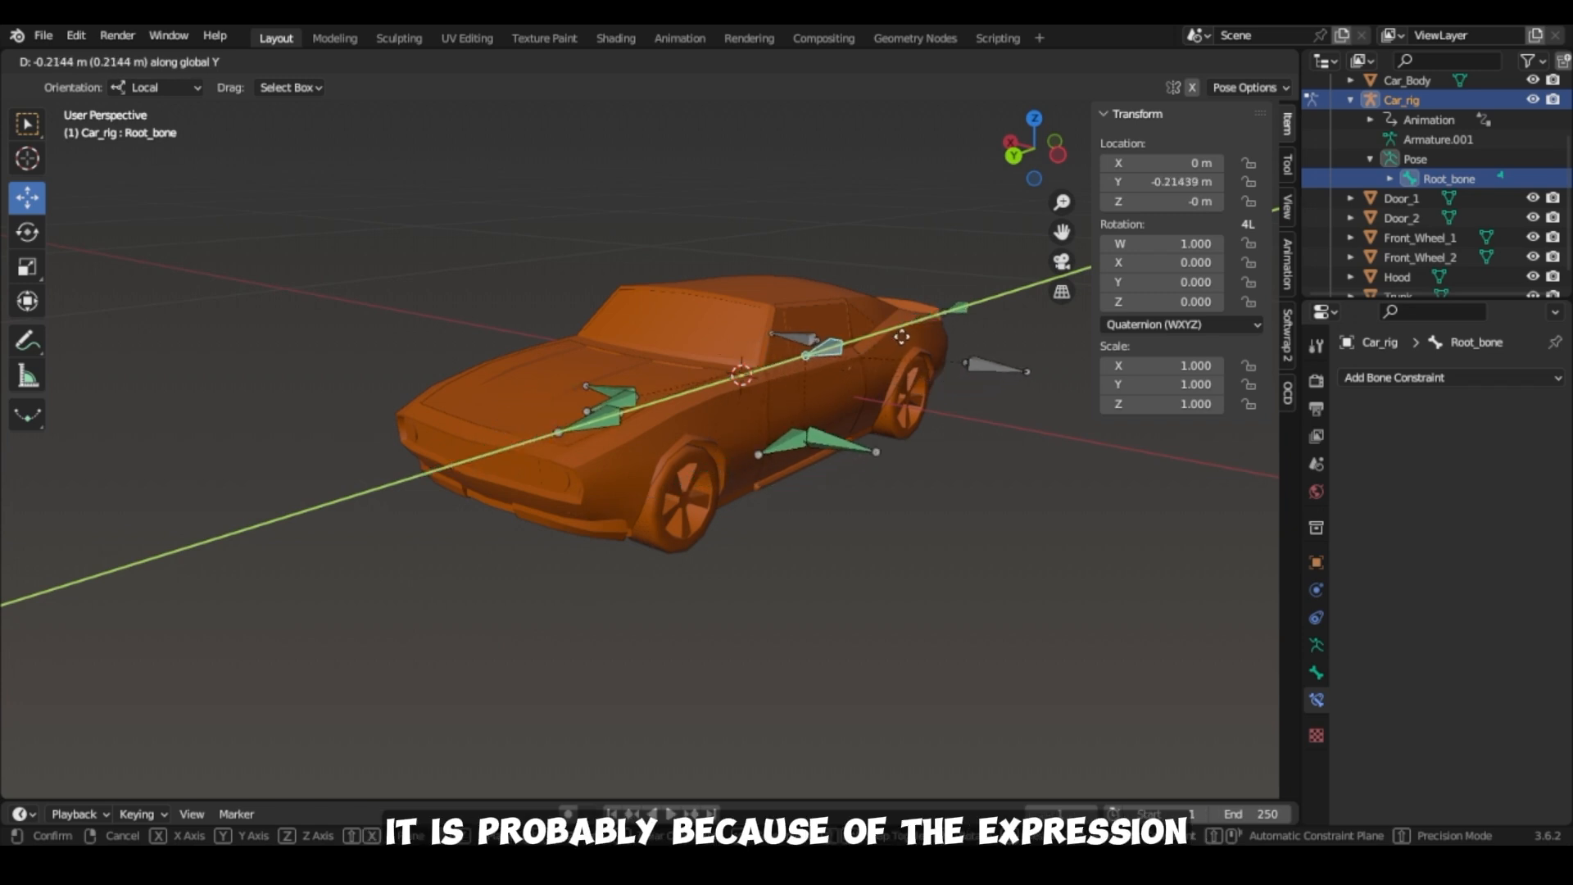
{"action": "key", "text": "Escape"}
Copy the Y rotation driver from FWL_bone.
{"action": "left_click", "coordinate": [707, 503]}
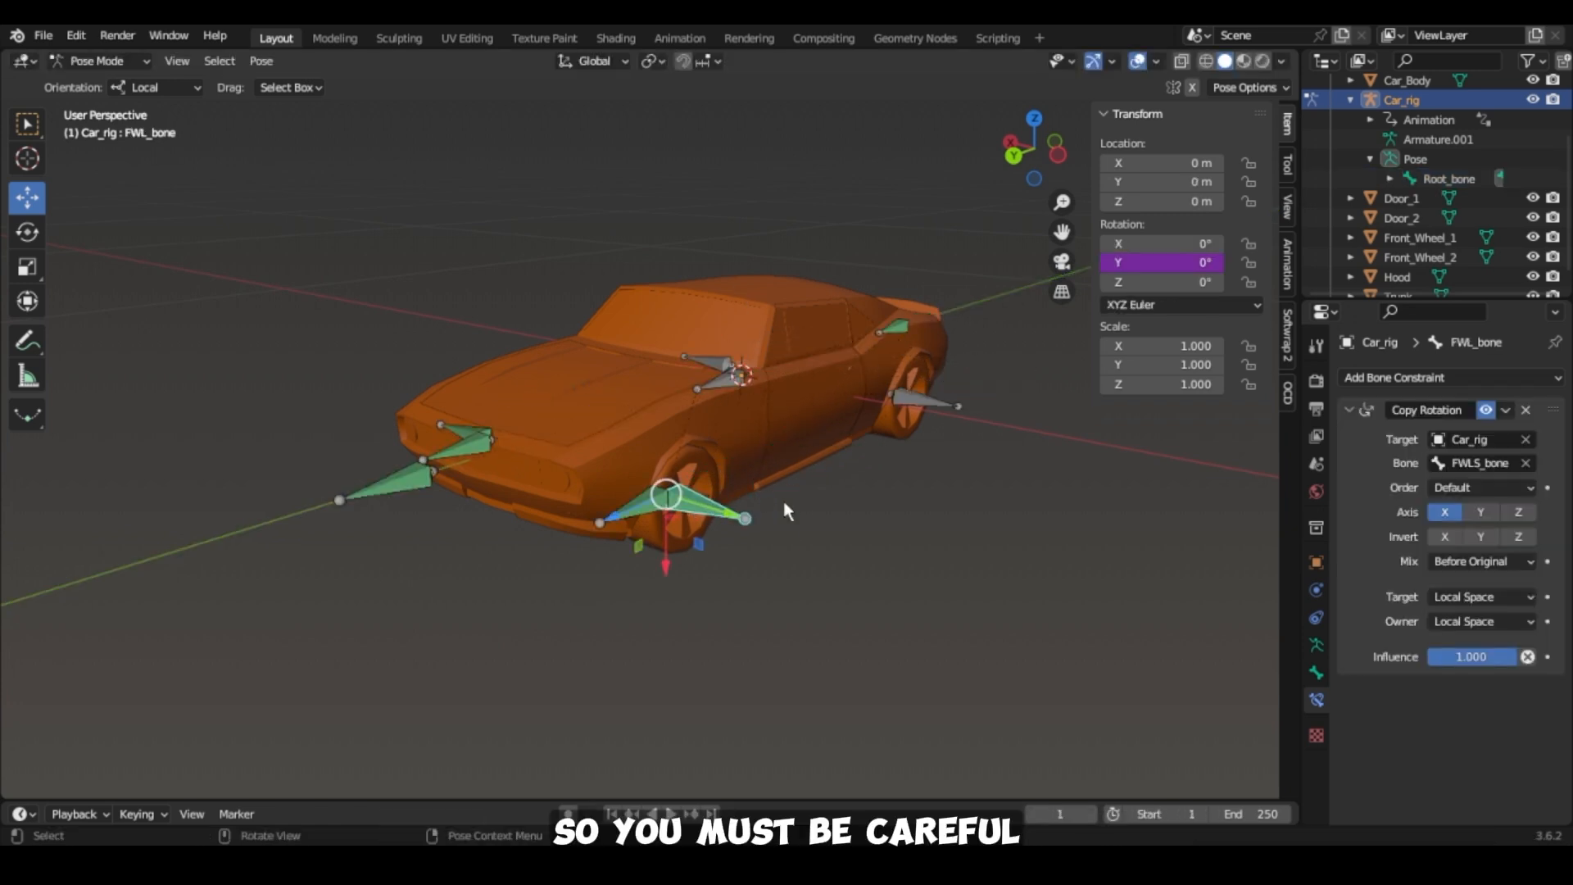
{"action": "left_click_drag", "start_coordinate": [1032, 152], "coordinate": [1026, 162]}
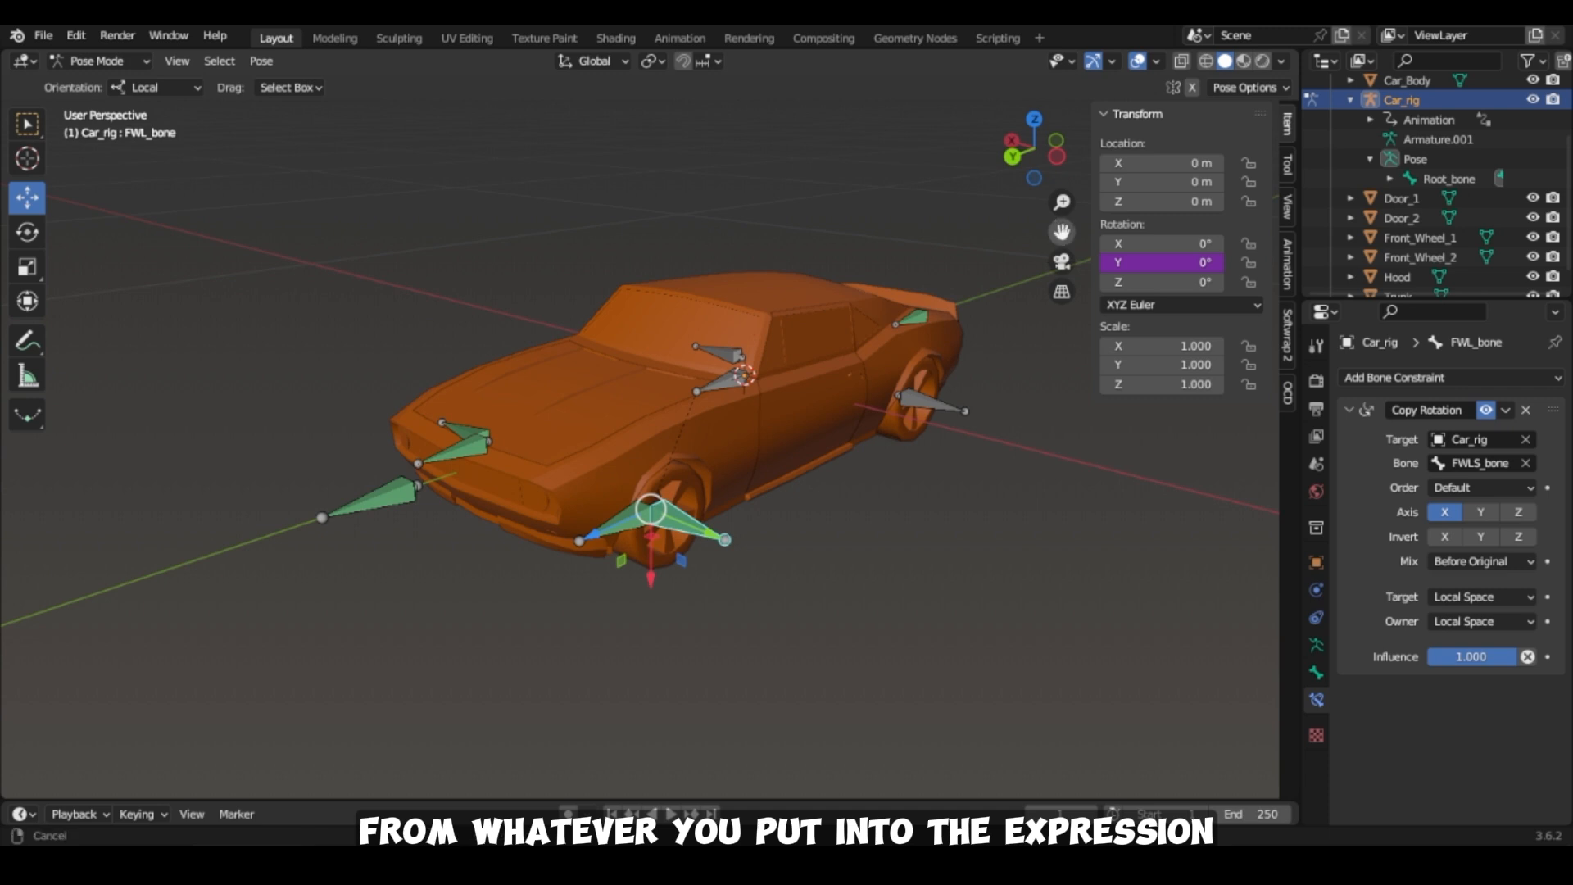
{"action": "left_click_drag", "start_coordinate": [1062, 233], "coordinate": [1067, 215]}
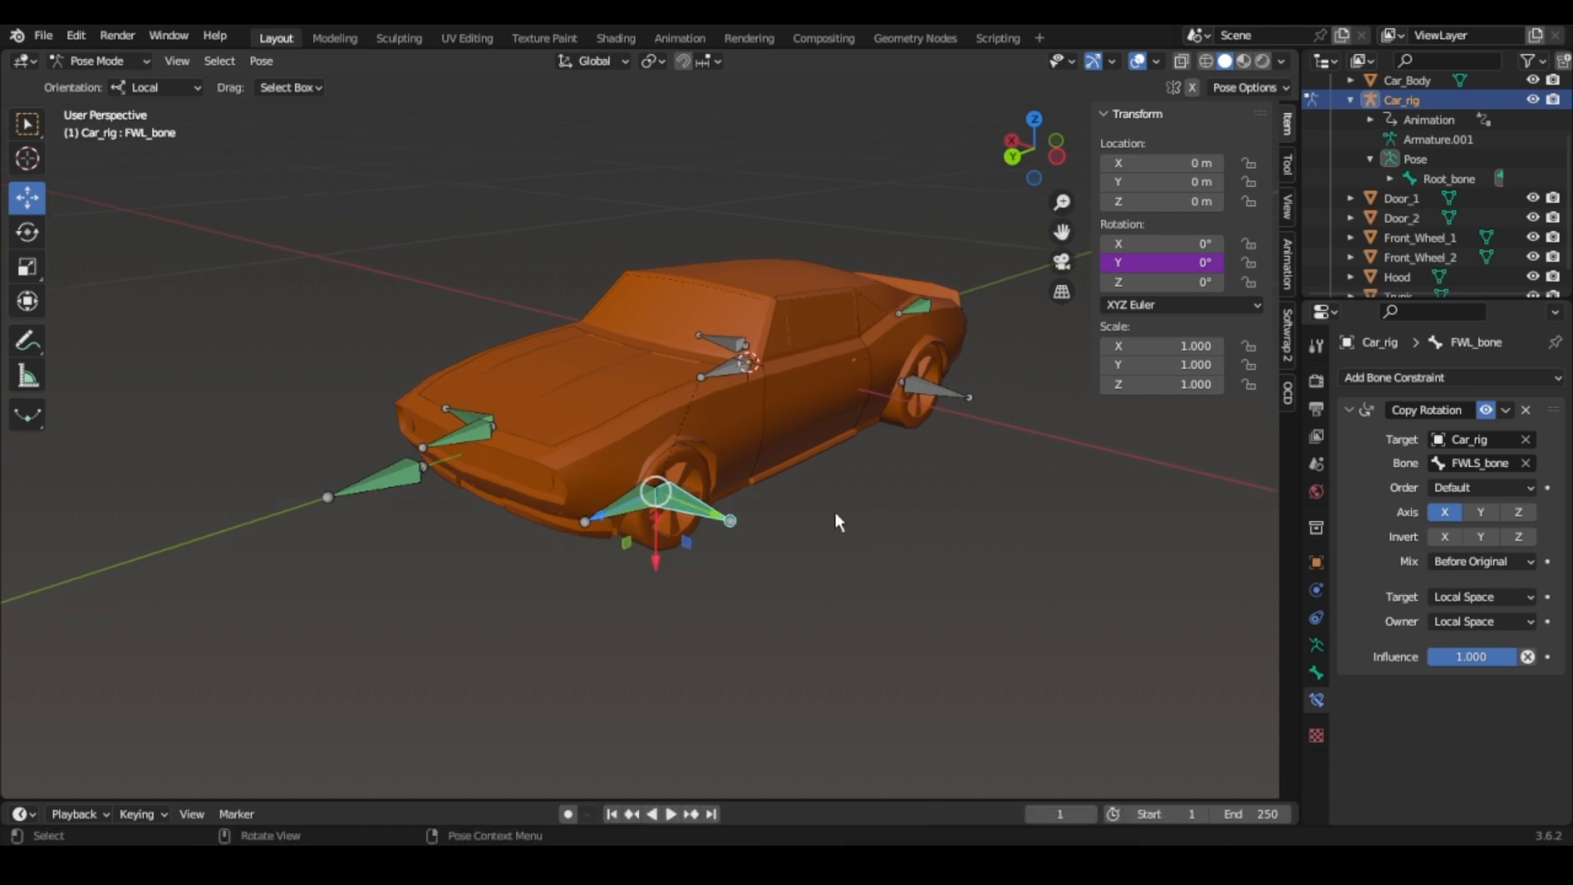
{"action": "right_click", "coordinate": [1149, 263]}
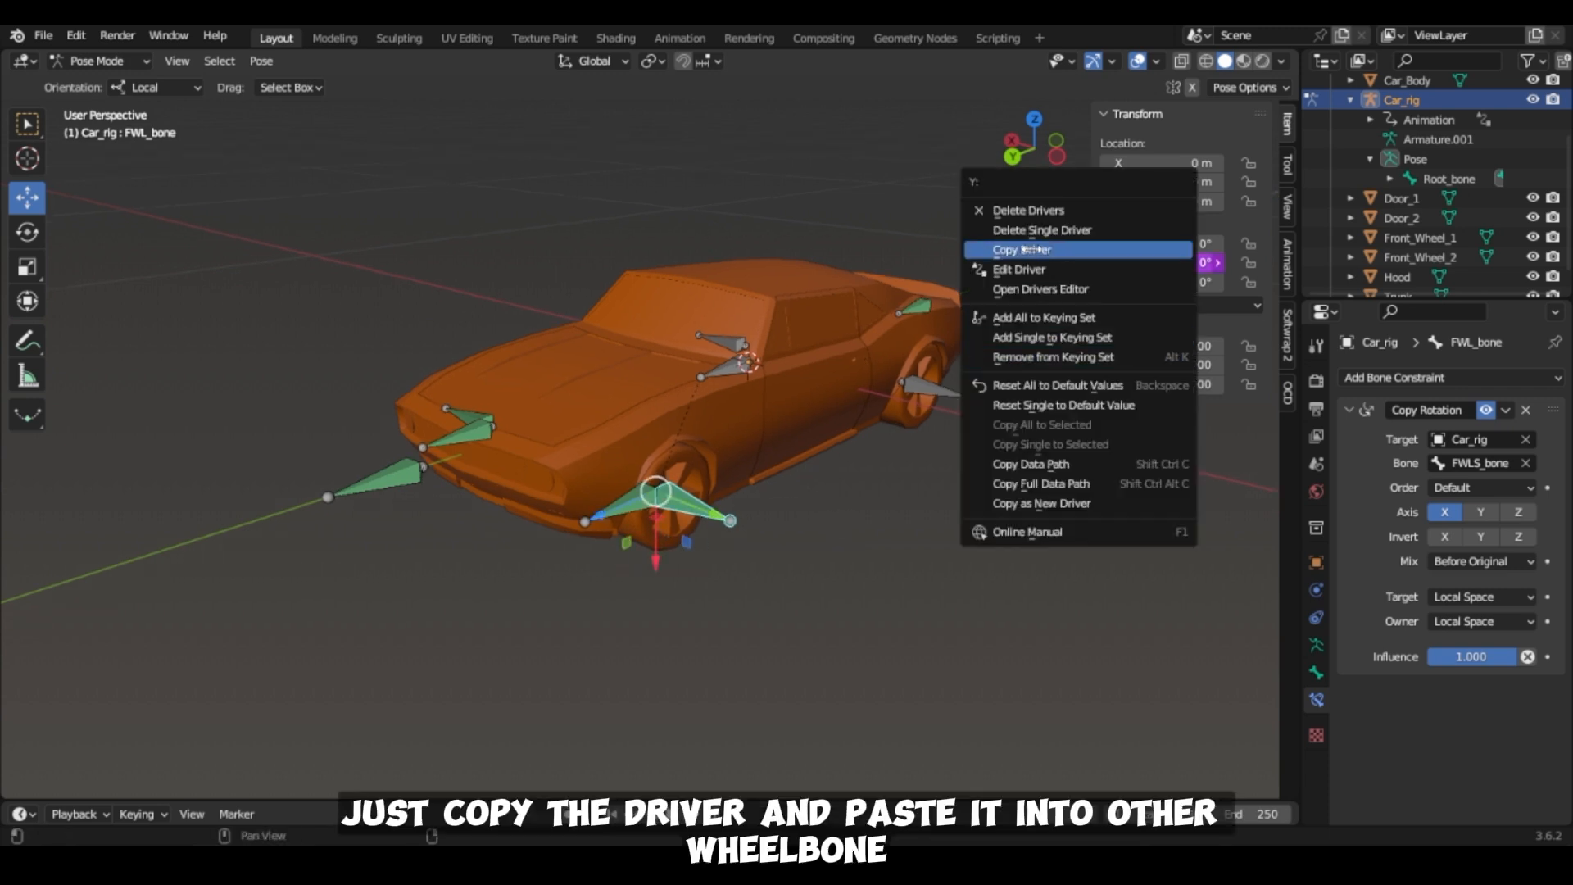
{"action": "left_click", "coordinate": [1028, 250]}
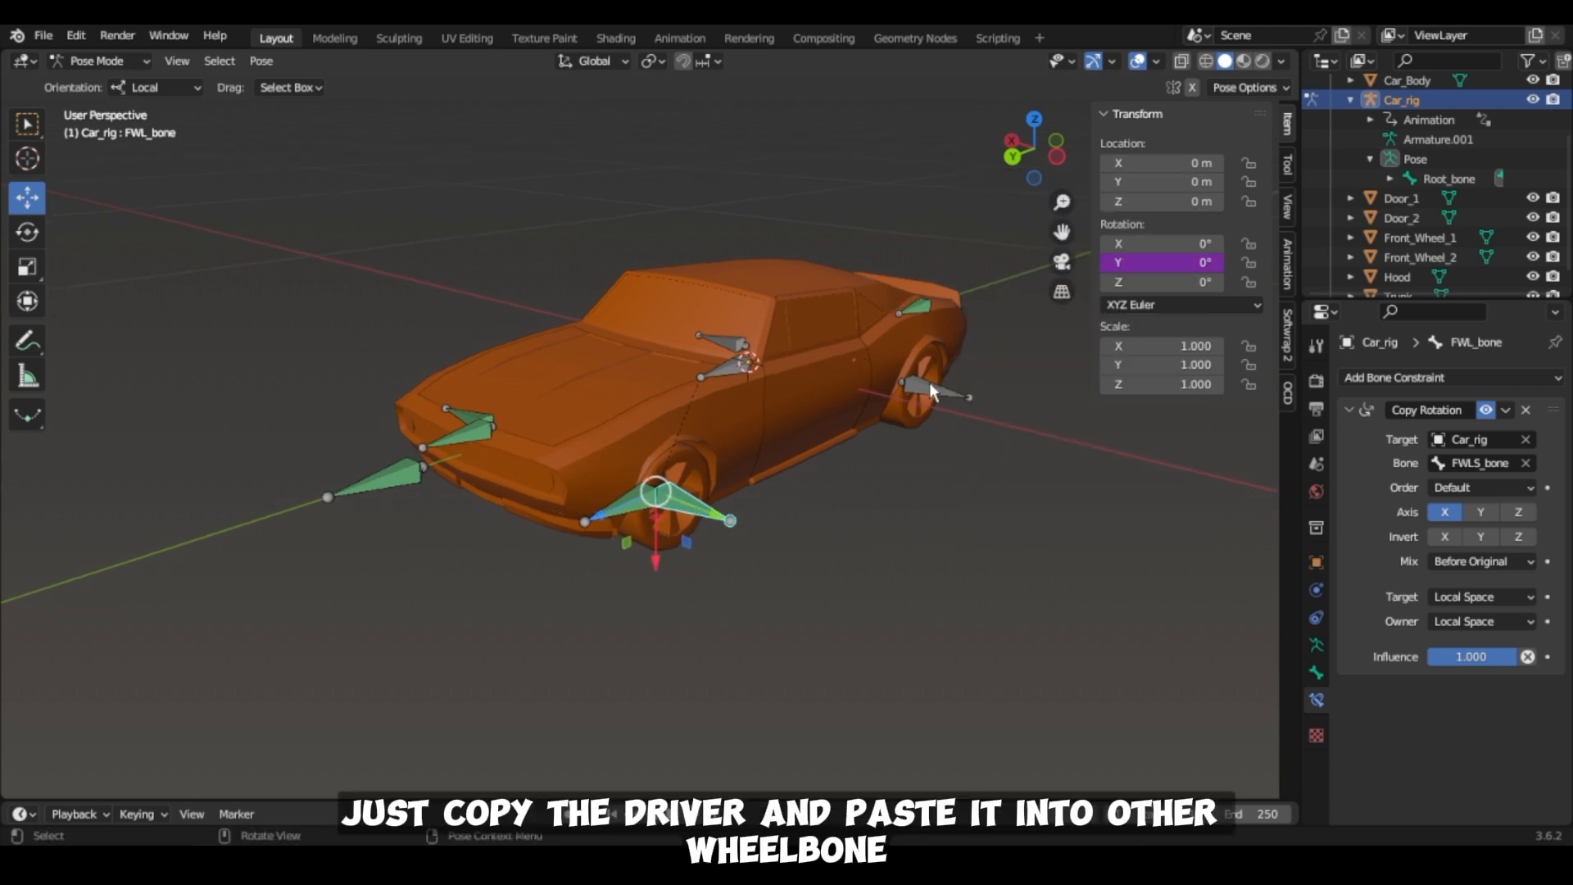
Switch BWL_bone at the rear left wheel to XYZ Euler rotation and paste the copied driver onto its Y rotation.
{"action": "left_click", "coordinate": [929, 382]}
{"action": "left_click", "coordinate": [1149, 325]}
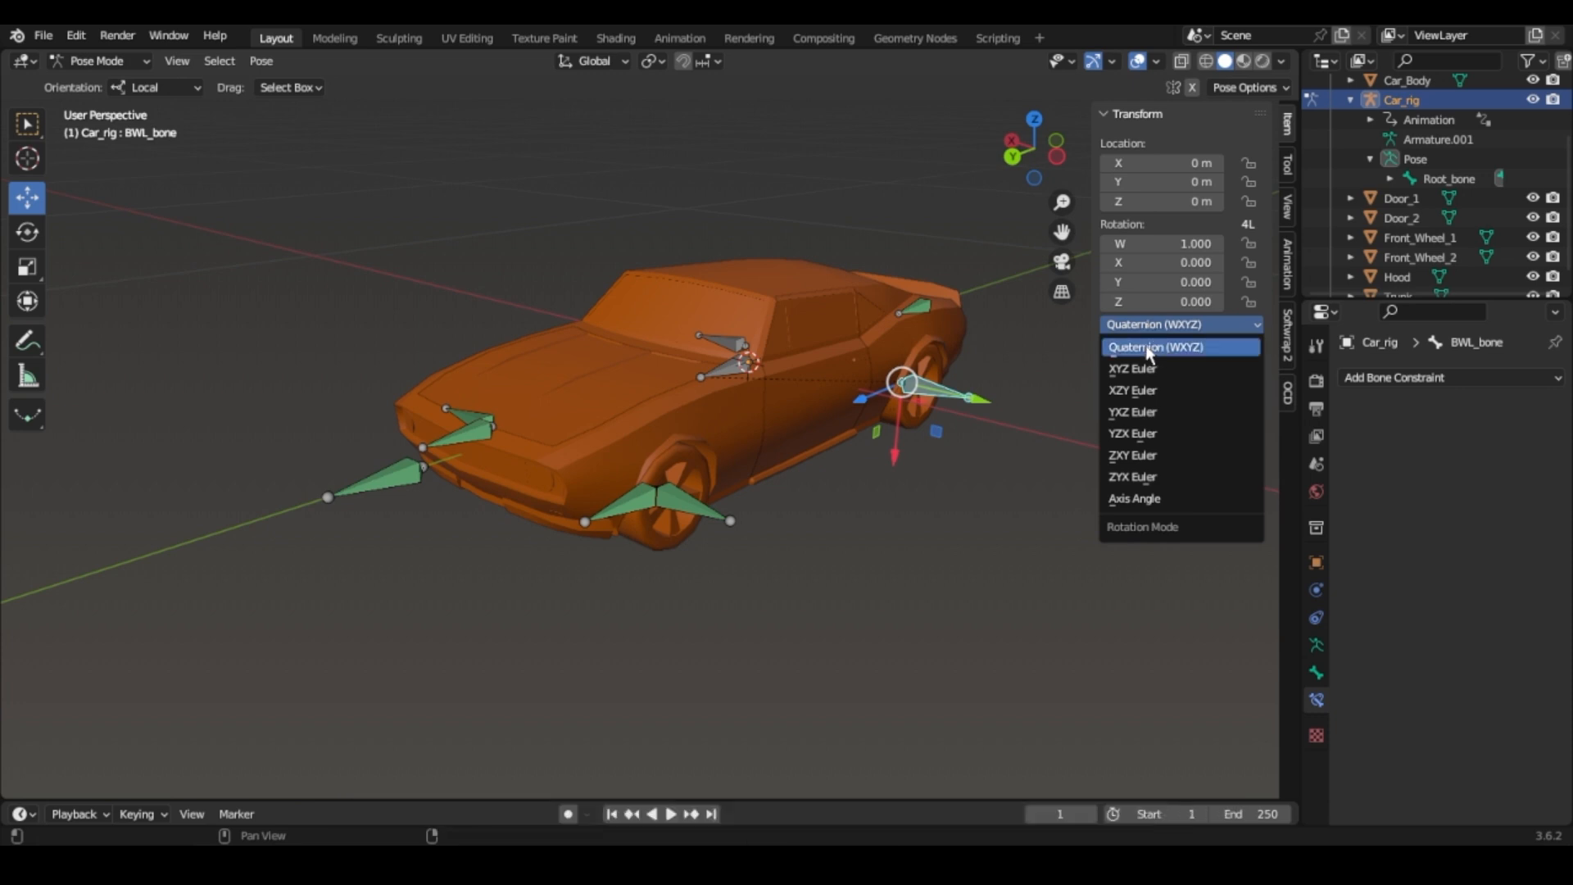
{"action": "left_click", "coordinate": [1144, 369]}
{"action": "right_click", "coordinate": [1148, 263]}
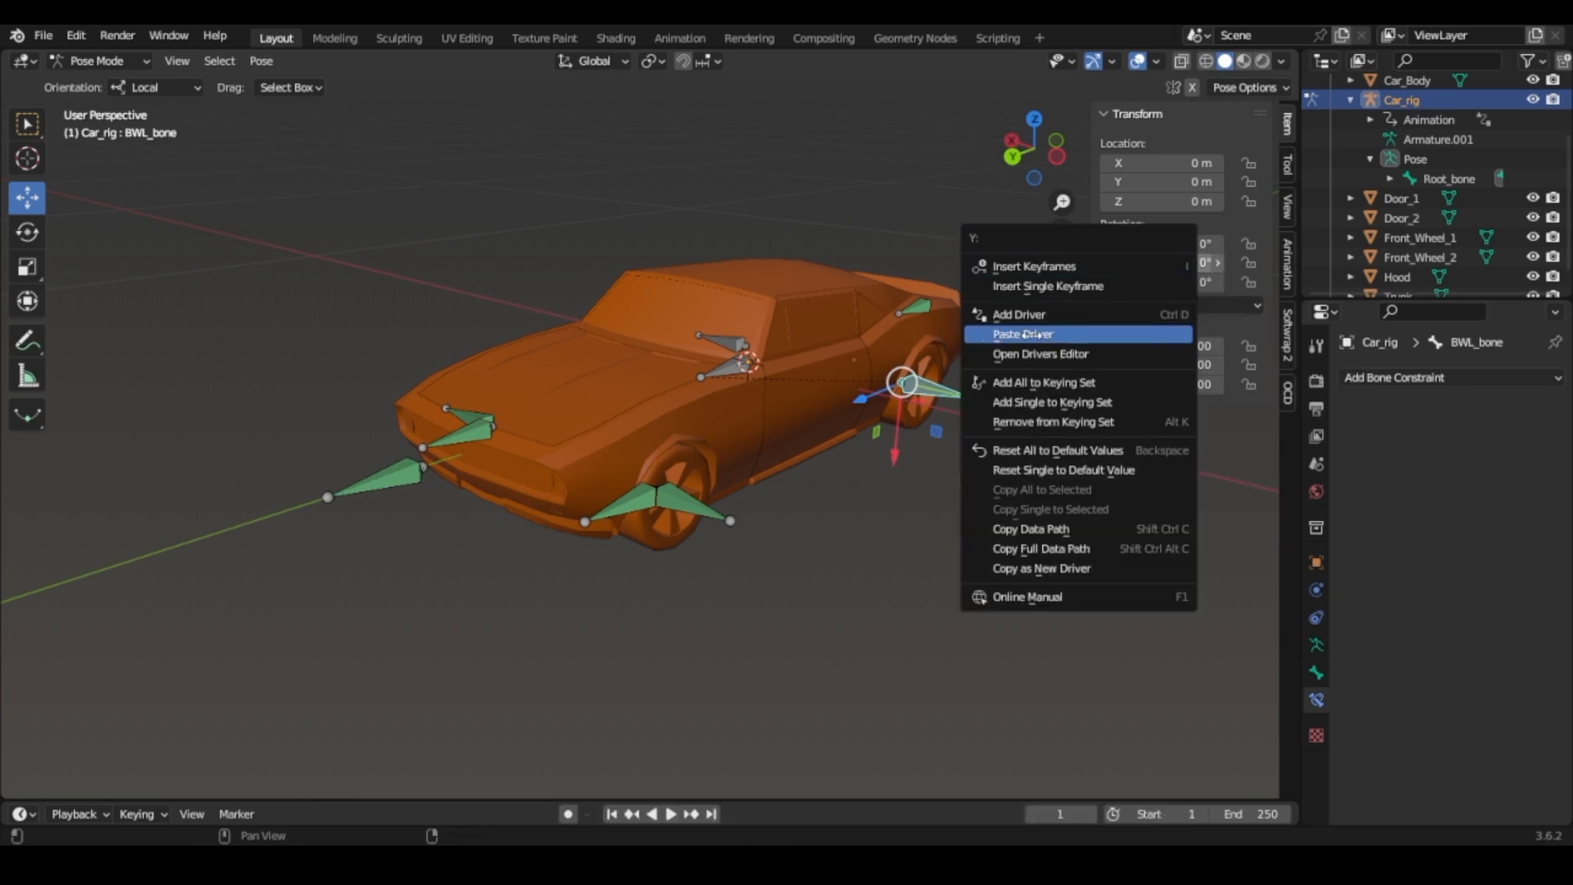
{"action": "left_click", "coordinate": [1037, 335]}
Check the rear left wheel bone's driver by moving Root_bone along the Y axis, and cancel the move.
{"action": "left_click", "coordinate": [723, 369]}
{"action": "key", "text": "g"}
{"action": "key", "text": "y"}
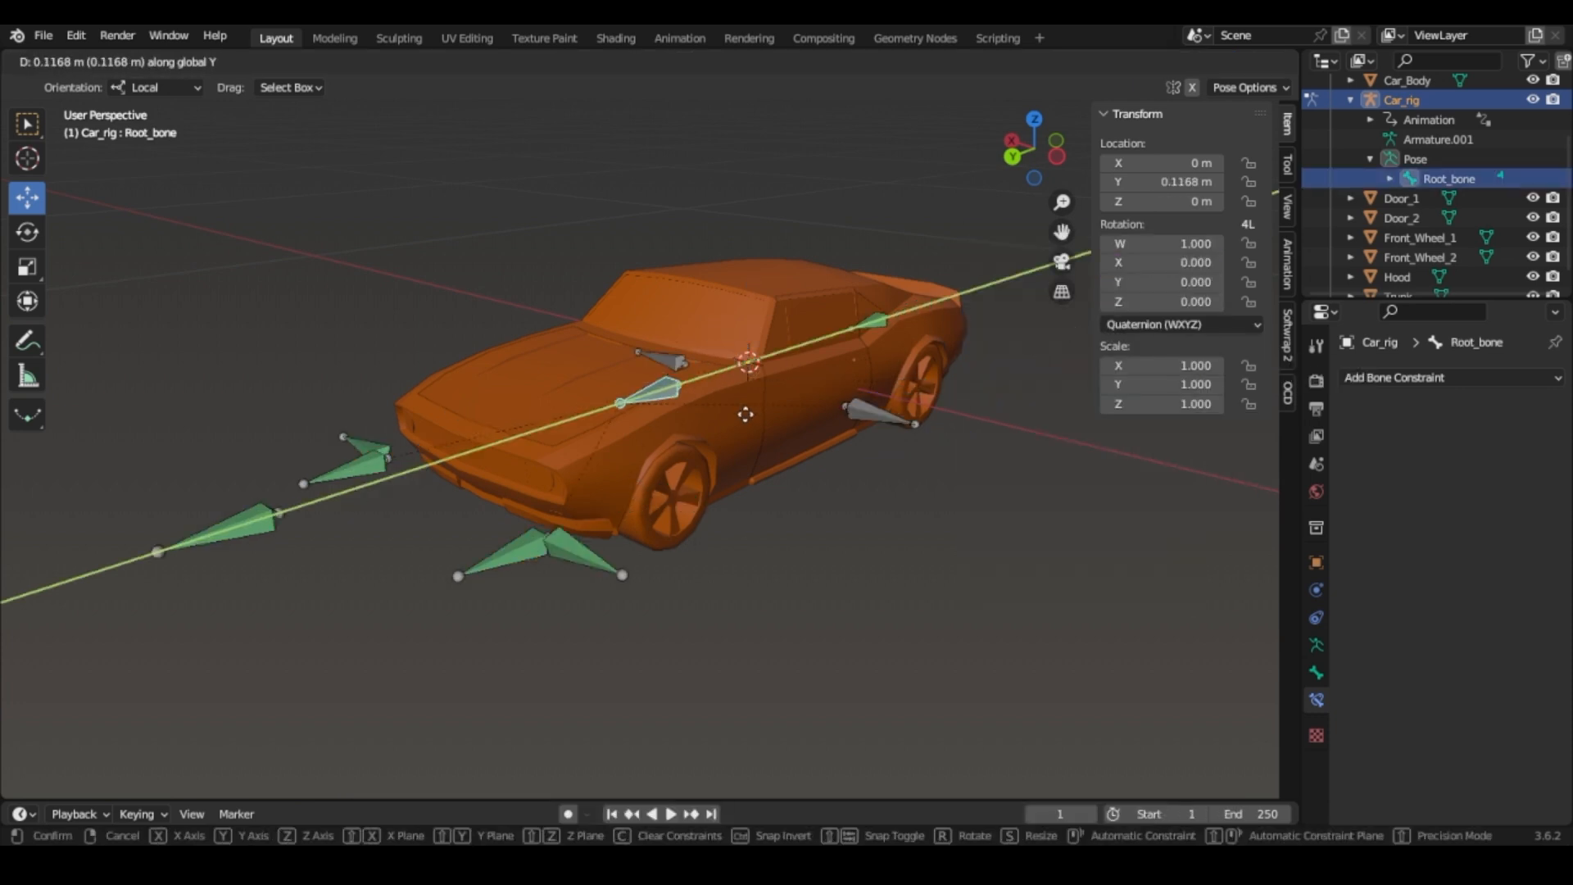
{"action": "key", "text": "Escape"}
Switch FWR_bone at the front right wheel to XYZ Euler rotation and paste the copied driver onto its Y rotation.
{"action": "middle_click_drag", "start_coordinate": [837, 390], "coordinate": [700, 438]}
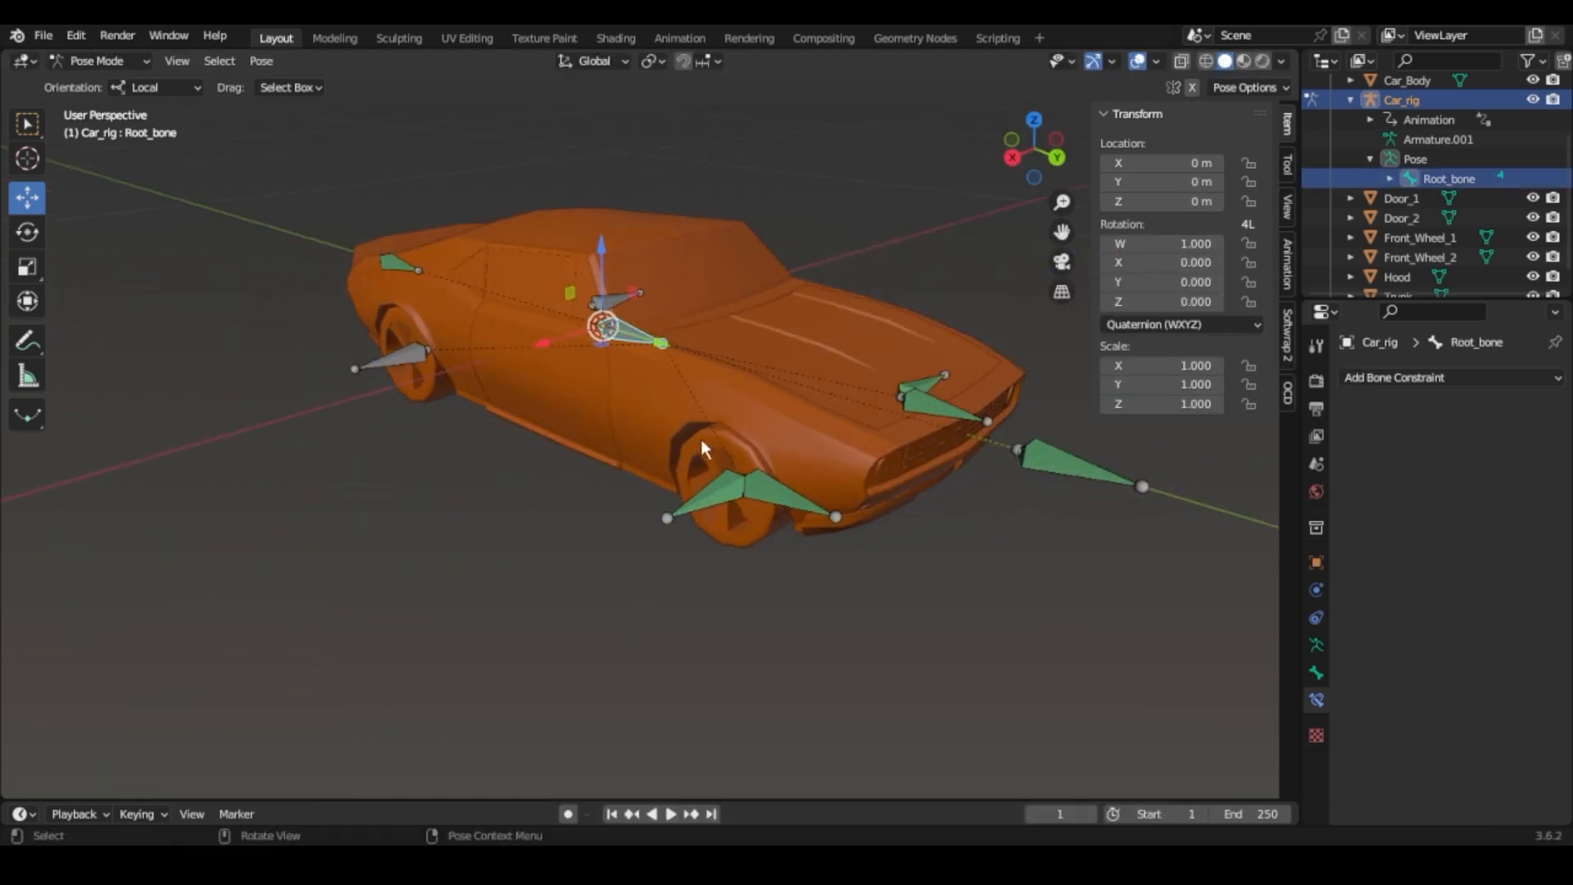
{"action": "left_click", "coordinate": [714, 494]}
{"action": "left_click", "coordinate": [1180, 324]}
{"action": "left_click", "coordinate": [1143, 369]}
{"action": "right_click", "coordinate": [1163, 262]}
{"action": "left_click", "coordinate": [1050, 277]}
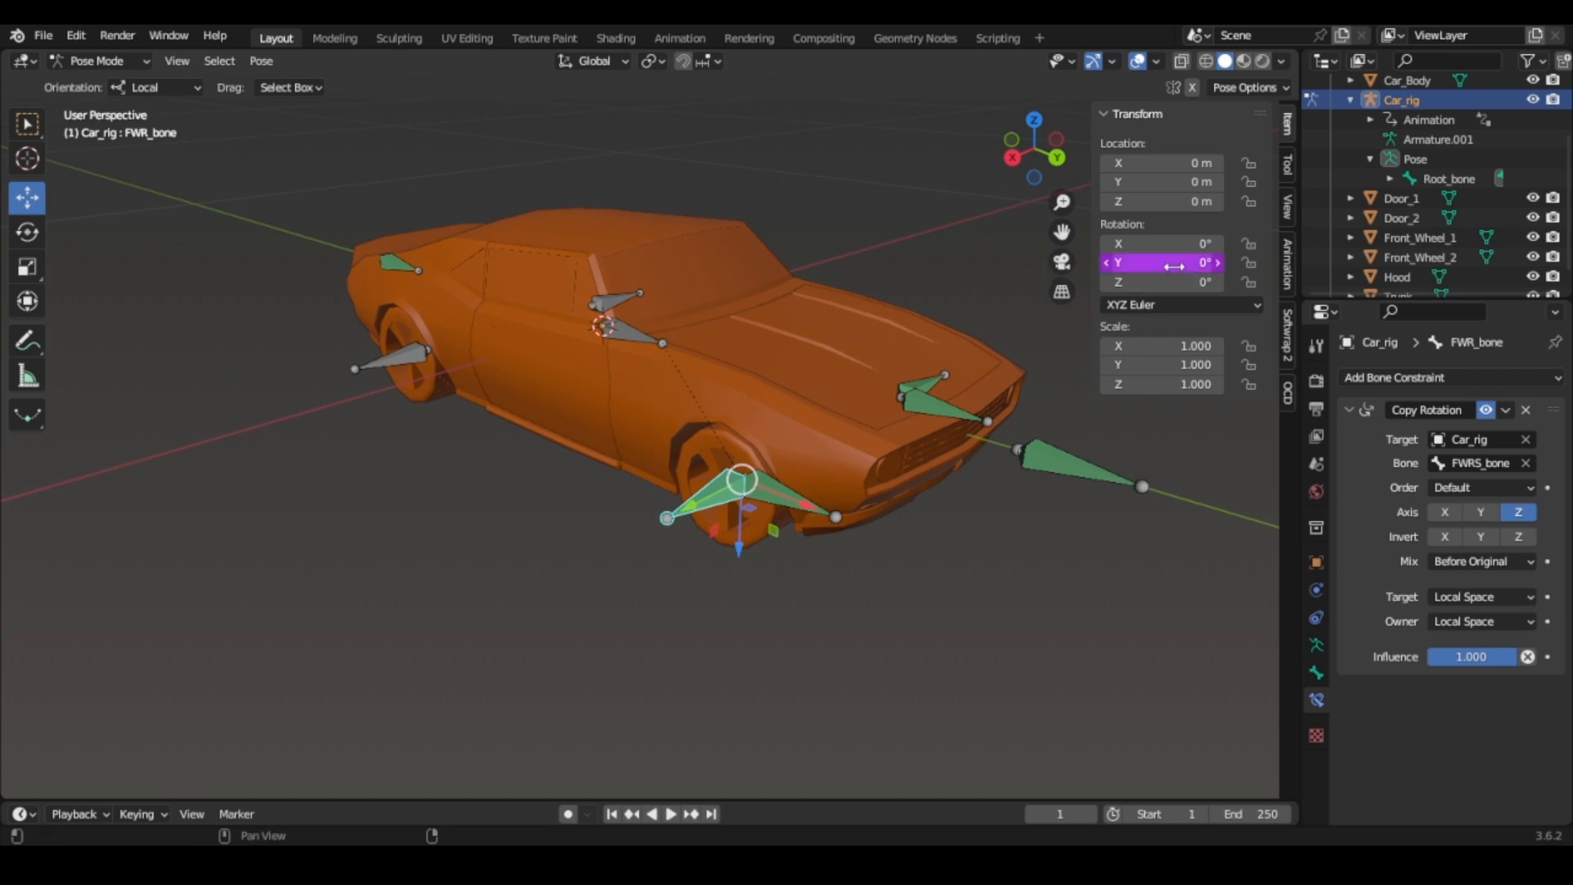
Edit the expression of FWR_bone's Y rotation driver.
{"action": "right_click", "coordinate": [1175, 264]}
{"action": "left_click", "coordinate": [1083, 285]}
{"action": "double_click", "coordinate": [962, 398]}
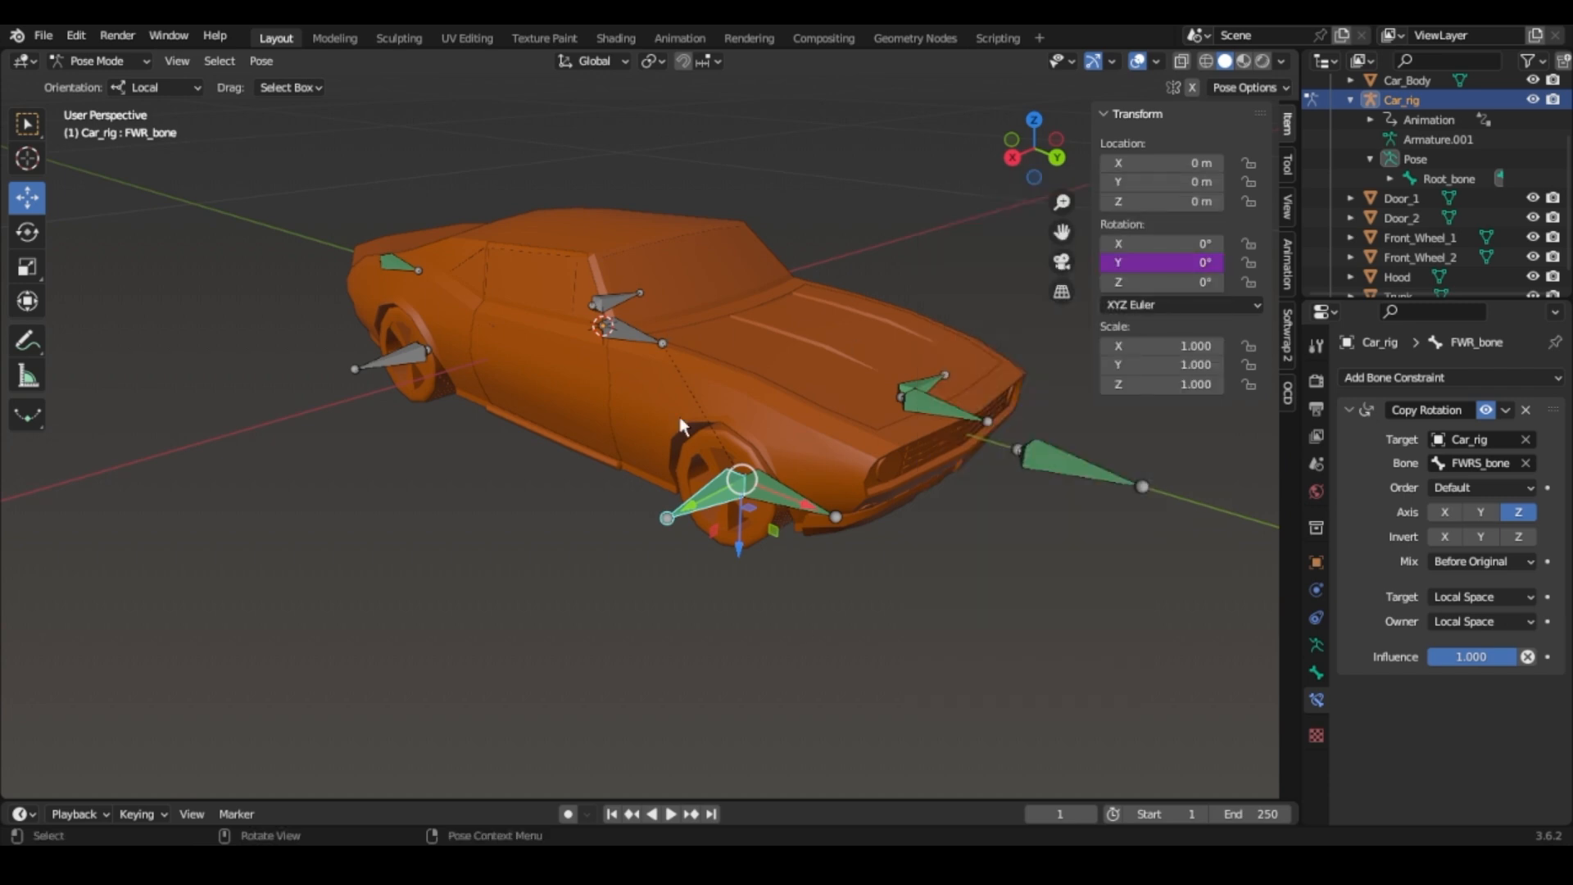
Check the front right wheel bone's driver by moving Root_bone along the Y axis, and cancel the move.
{"action": "left_click", "coordinate": [637, 332]}
{"action": "key", "text": "g"}
{"action": "key", "text": "y"}
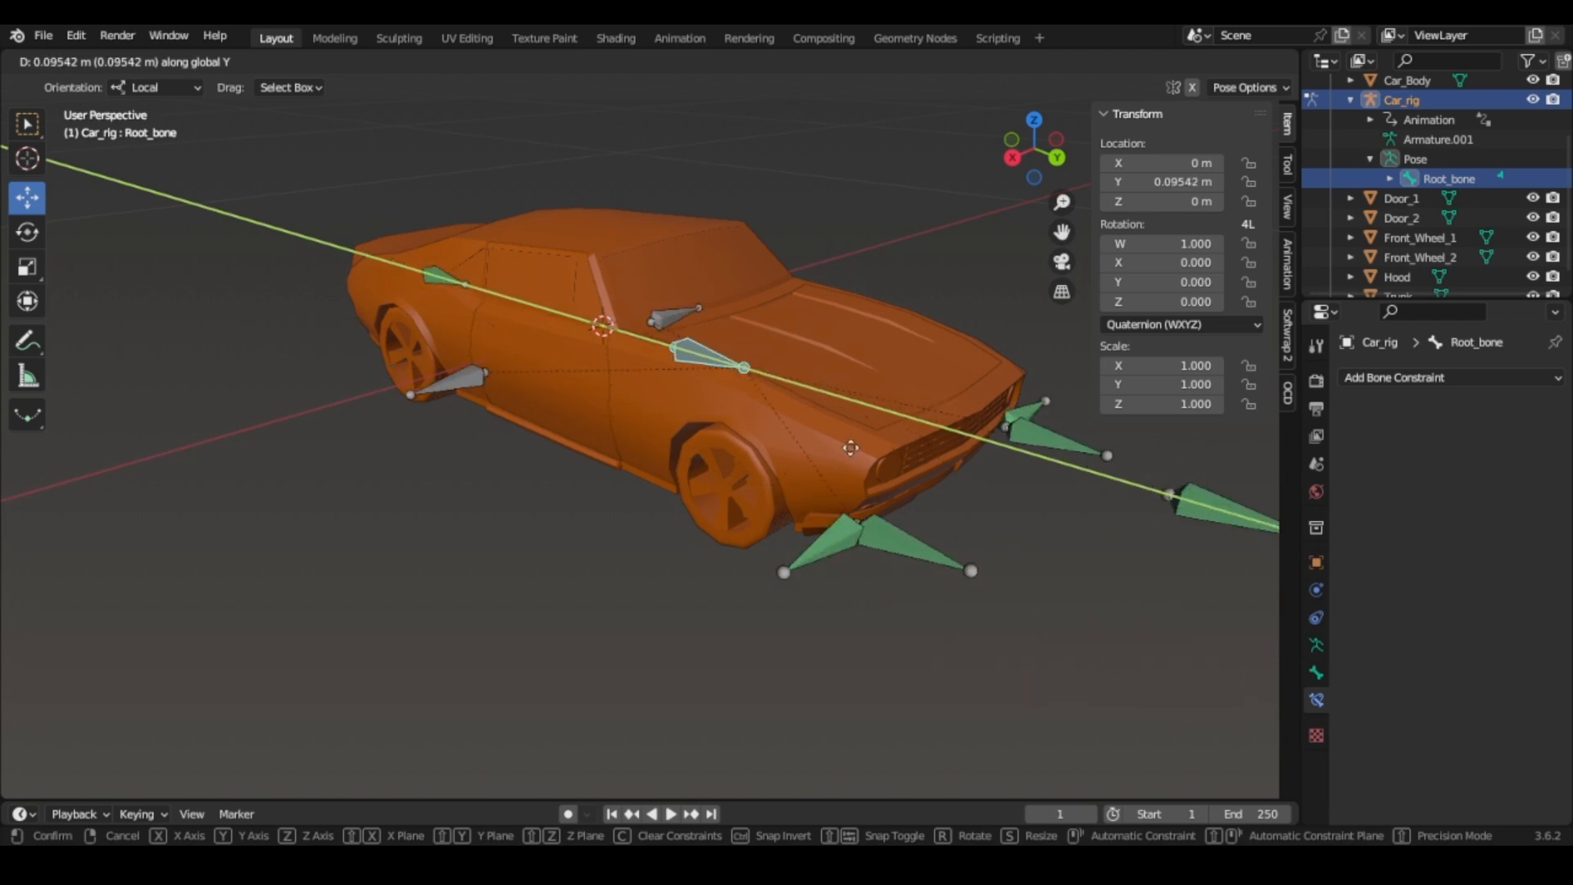
{"action": "right_click", "coordinate": [672, 382]}
Switch BWR_bone at the rear right wheel to XYZ Euler rotation and paste the copied driver onto its Y rotation.
{"action": "left_click", "coordinate": [425, 351]}
{"action": "left_click", "coordinate": [1139, 325]}
{"action": "left_click", "coordinate": [1138, 369]}
{"action": "right_click", "coordinate": [1172, 263]}
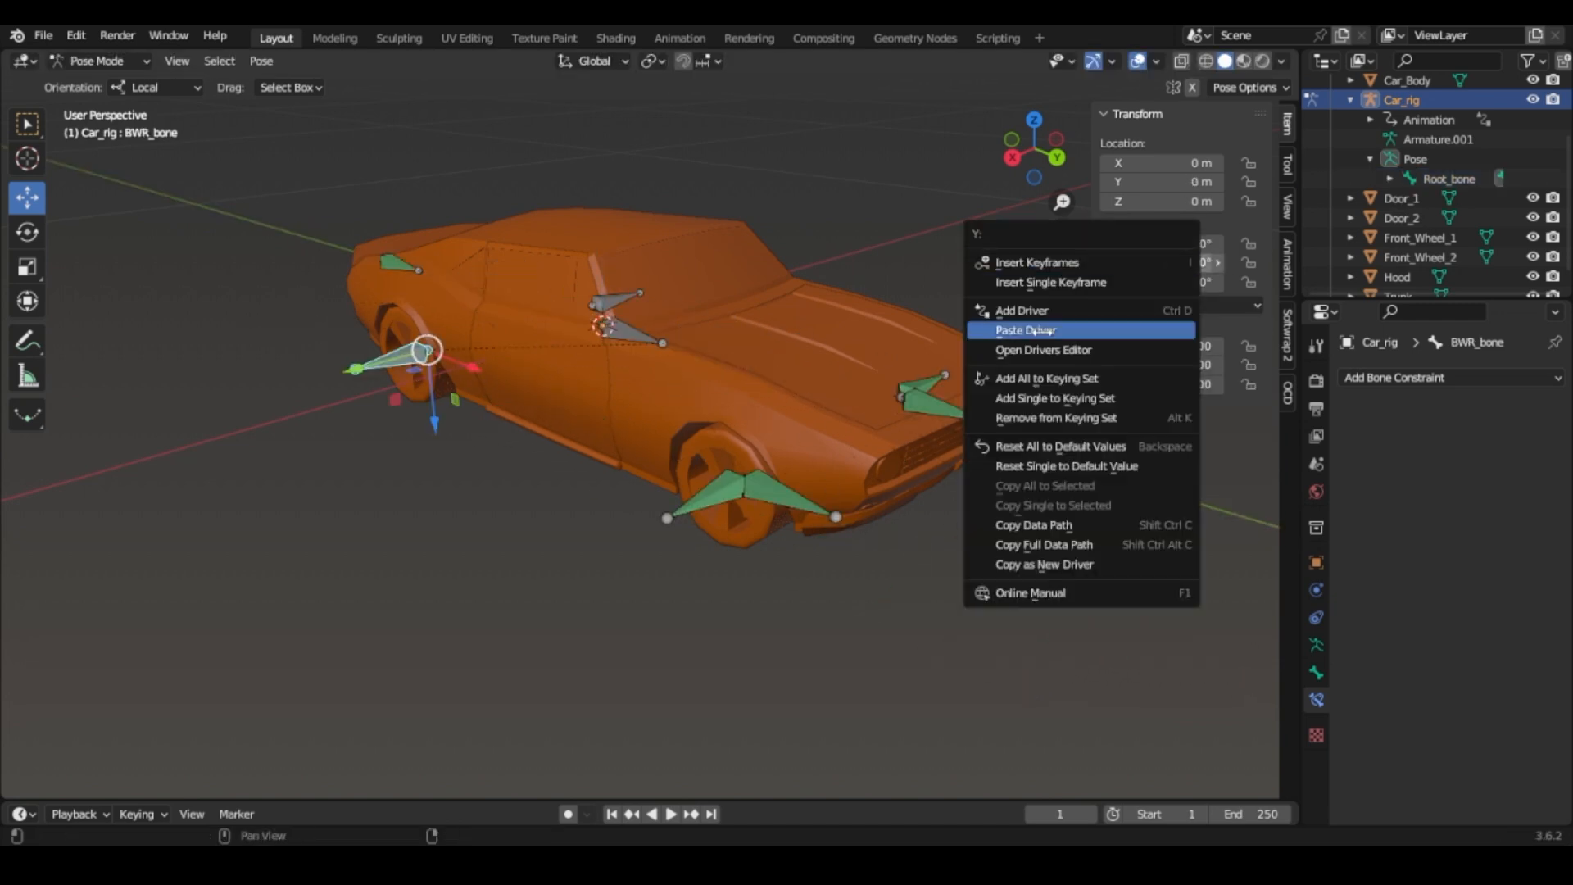
{"action": "left_click", "coordinate": [1073, 352]}
{"action": "left_click", "coordinate": [1472, 36]}
Edit the expression of BWR_bone's Y rotation driver.
{"action": "right_click", "coordinate": [1150, 262]}
{"action": "left_click", "coordinate": [1044, 241]}
{"action": "right_click", "coordinate": [1160, 263]}
{"action": "left_click", "coordinate": [1084, 285]}
{"action": "right_click", "coordinate": [1165, 263]}
{"action": "left_click", "coordinate": [1080, 281]}
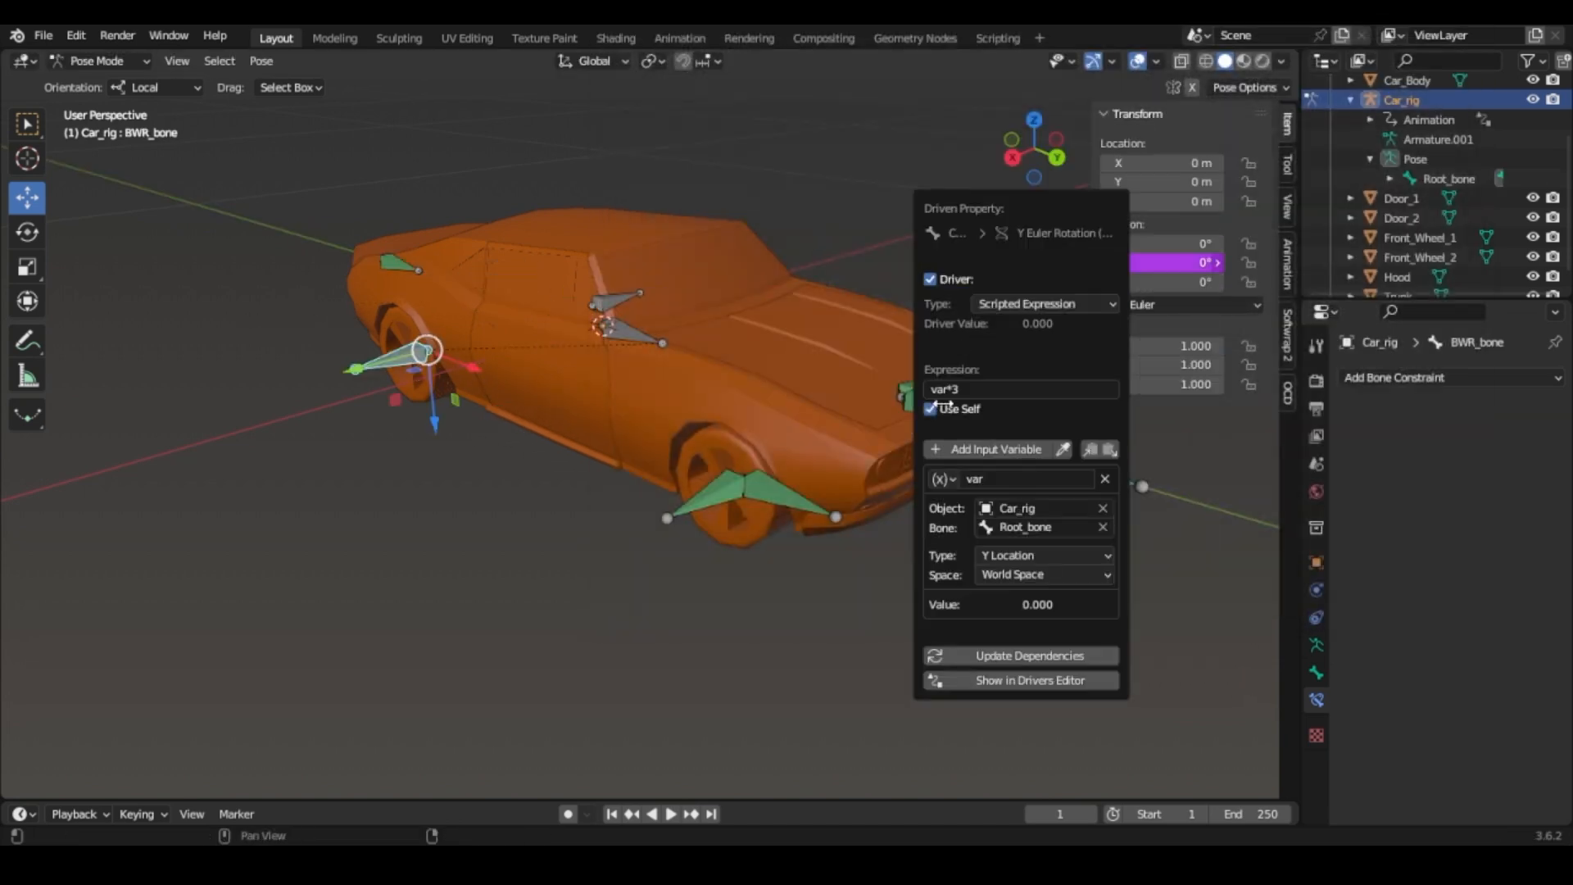
{"action": "key", "text": "Return"}
Check the wheel bone drivers by moving Root_bone along the Y axis, and cancel each move.
{"action": "left_click", "coordinate": [641, 336]}
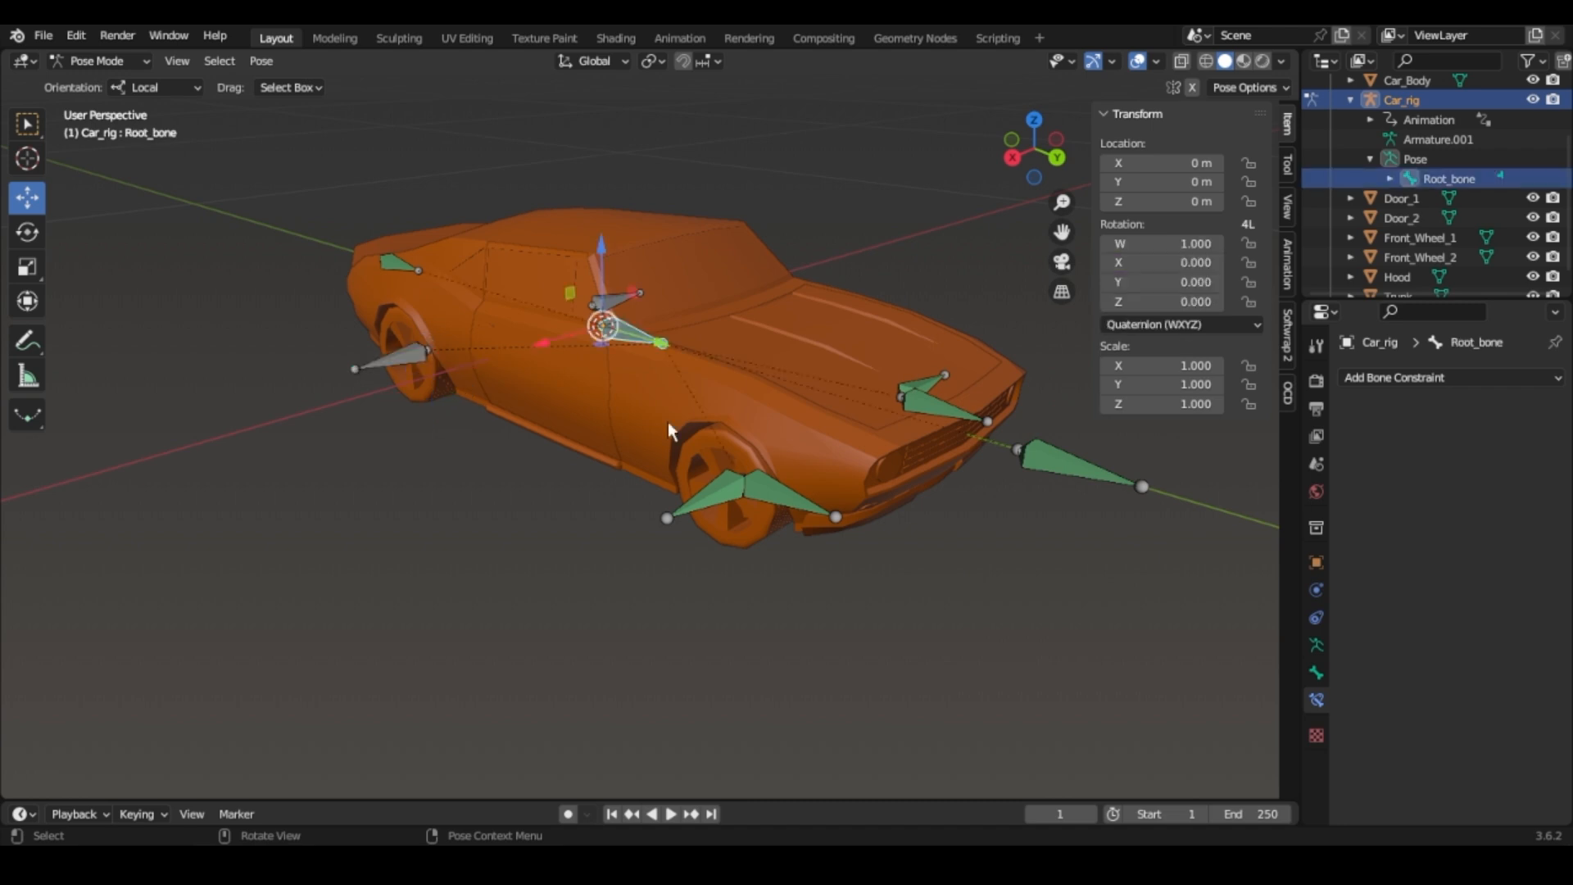
{"action": "key", "text": "g"}
{"action": "key", "text": "y"}
{"action": "right_click", "coordinate": [573, 384]}
{"action": "middle_click_drag", "start_coordinate": [572, 380], "coordinate": [458, 385]}
{"action": "key", "text": "g"}
{"action": "key", "text": "y"}
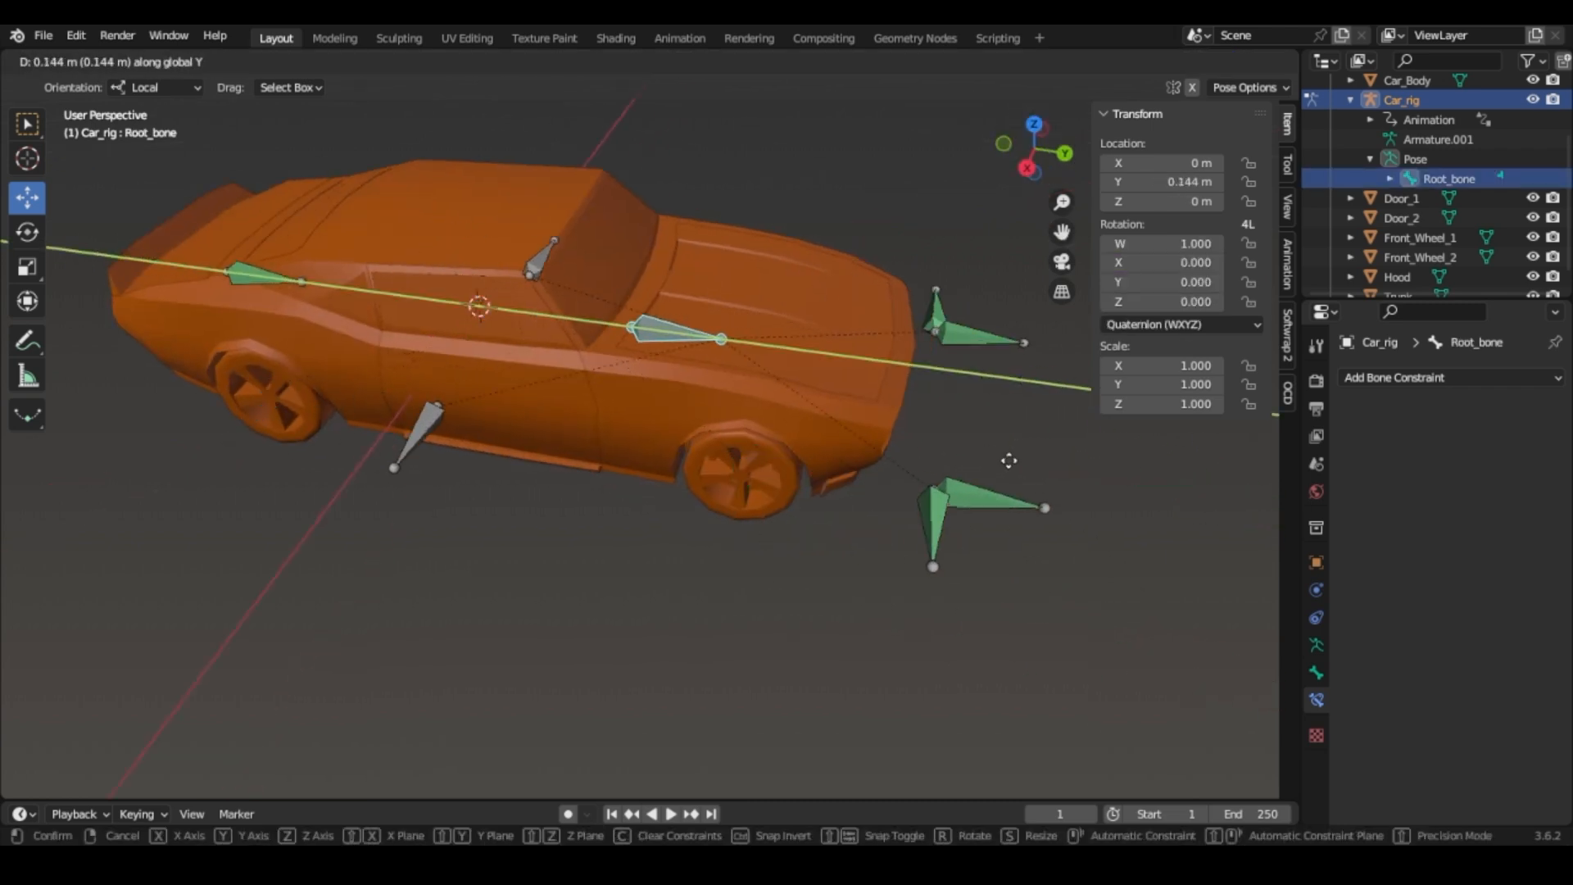
{"action": "right_click", "coordinate": [1016, 531]}
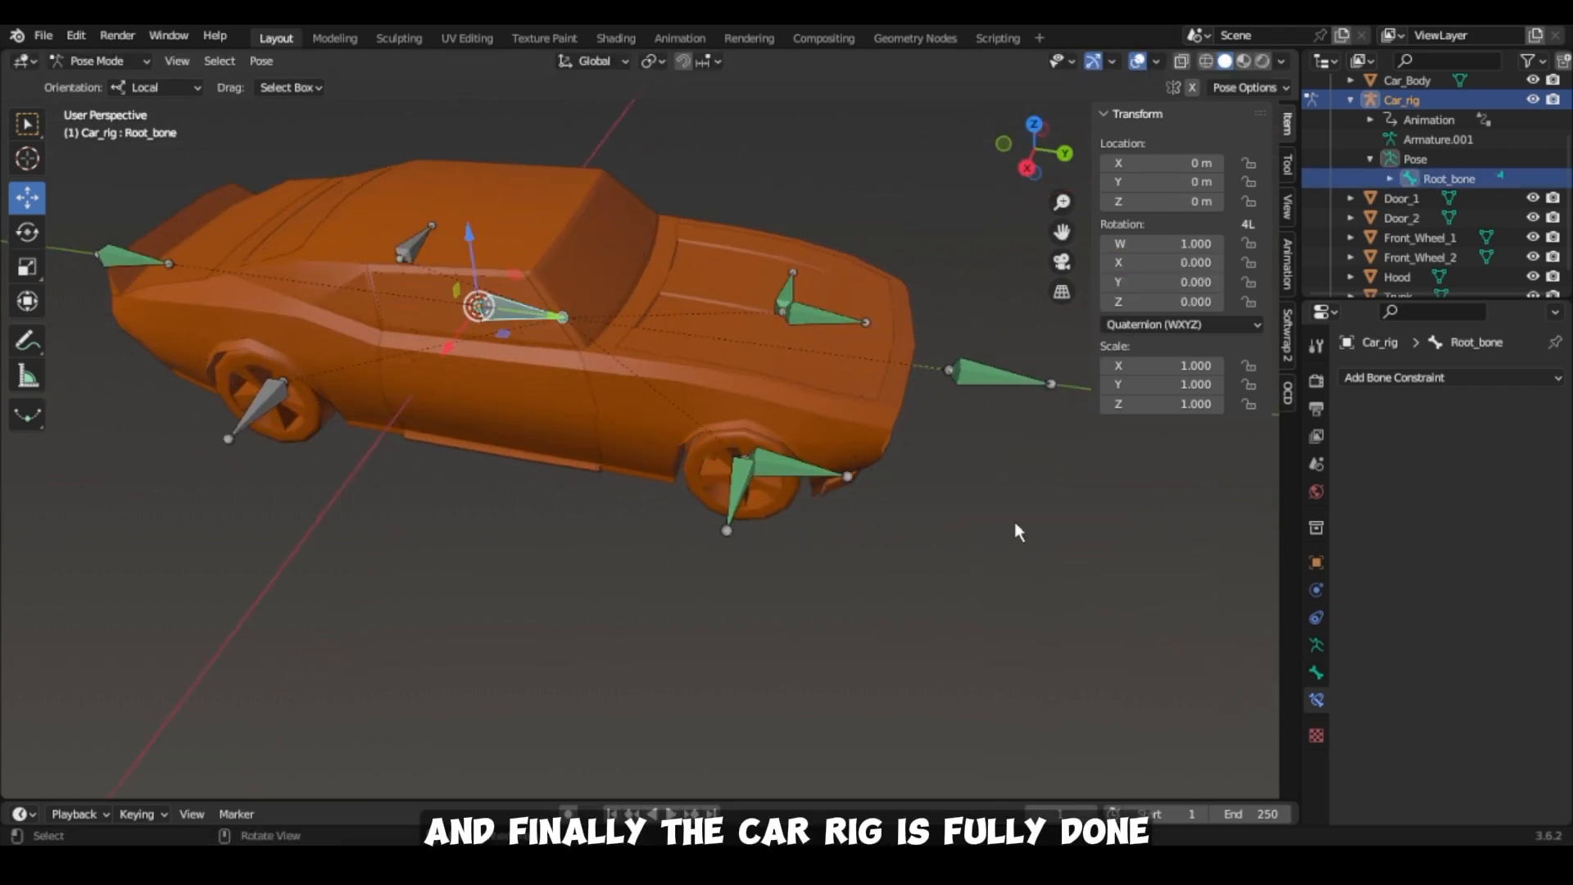
Test Steering_bone in front of the car by moving it along the X and Z axes, and cancel the moves.
{"action": "left_click_drag", "start_coordinate": [1026, 157], "coordinate": [925, 123]}
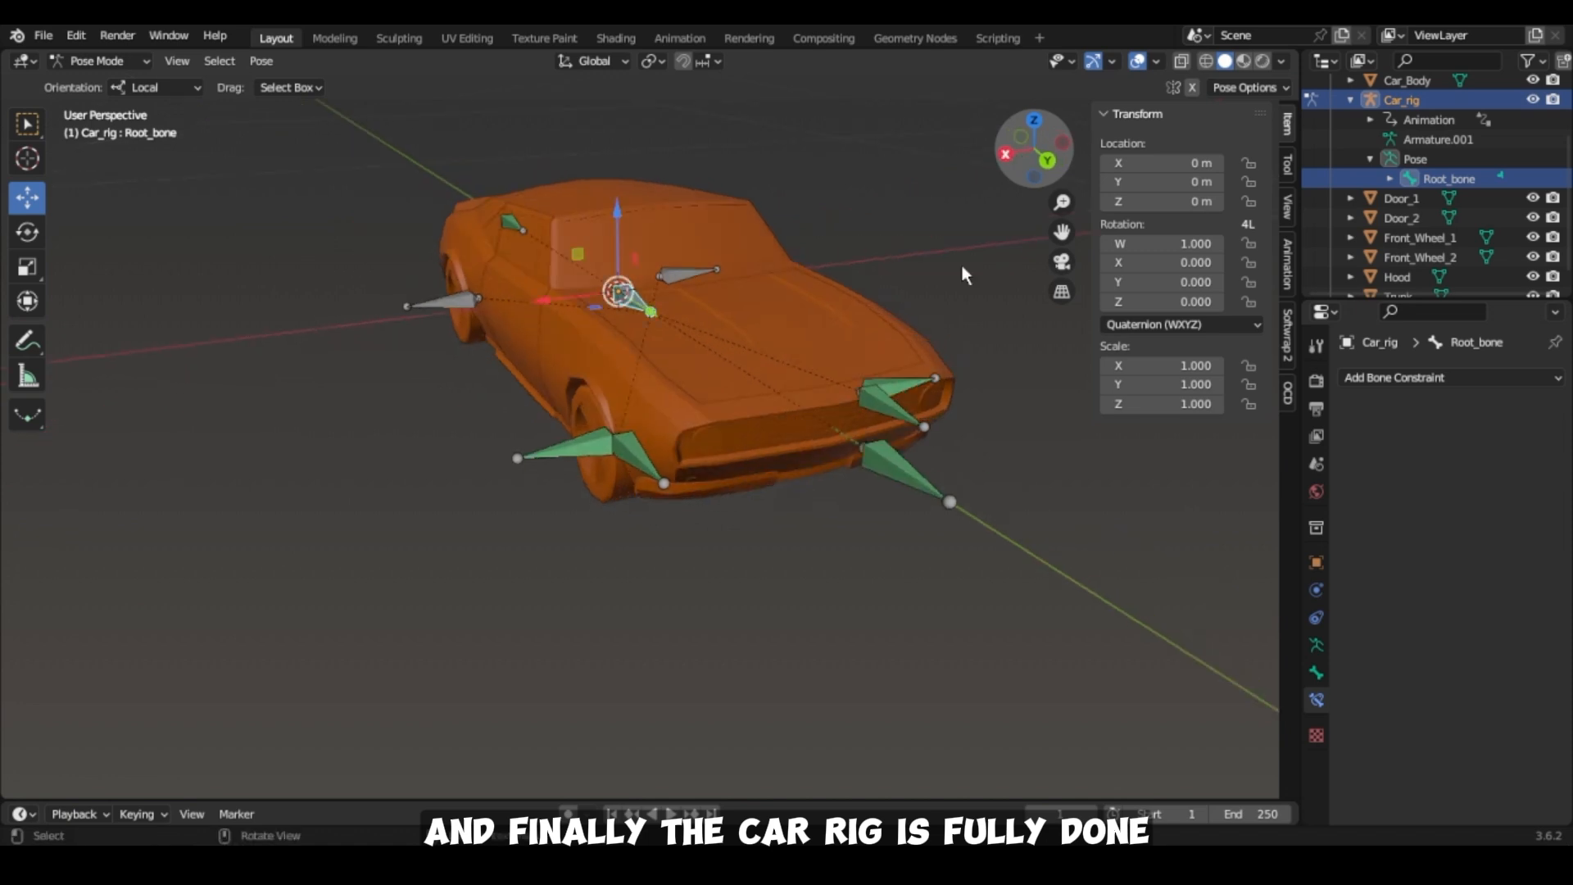
{"action": "left_click", "coordinate": [895, 484]}
{"action": "key", "text": "g"}
{"action": "key", "text": "x"}
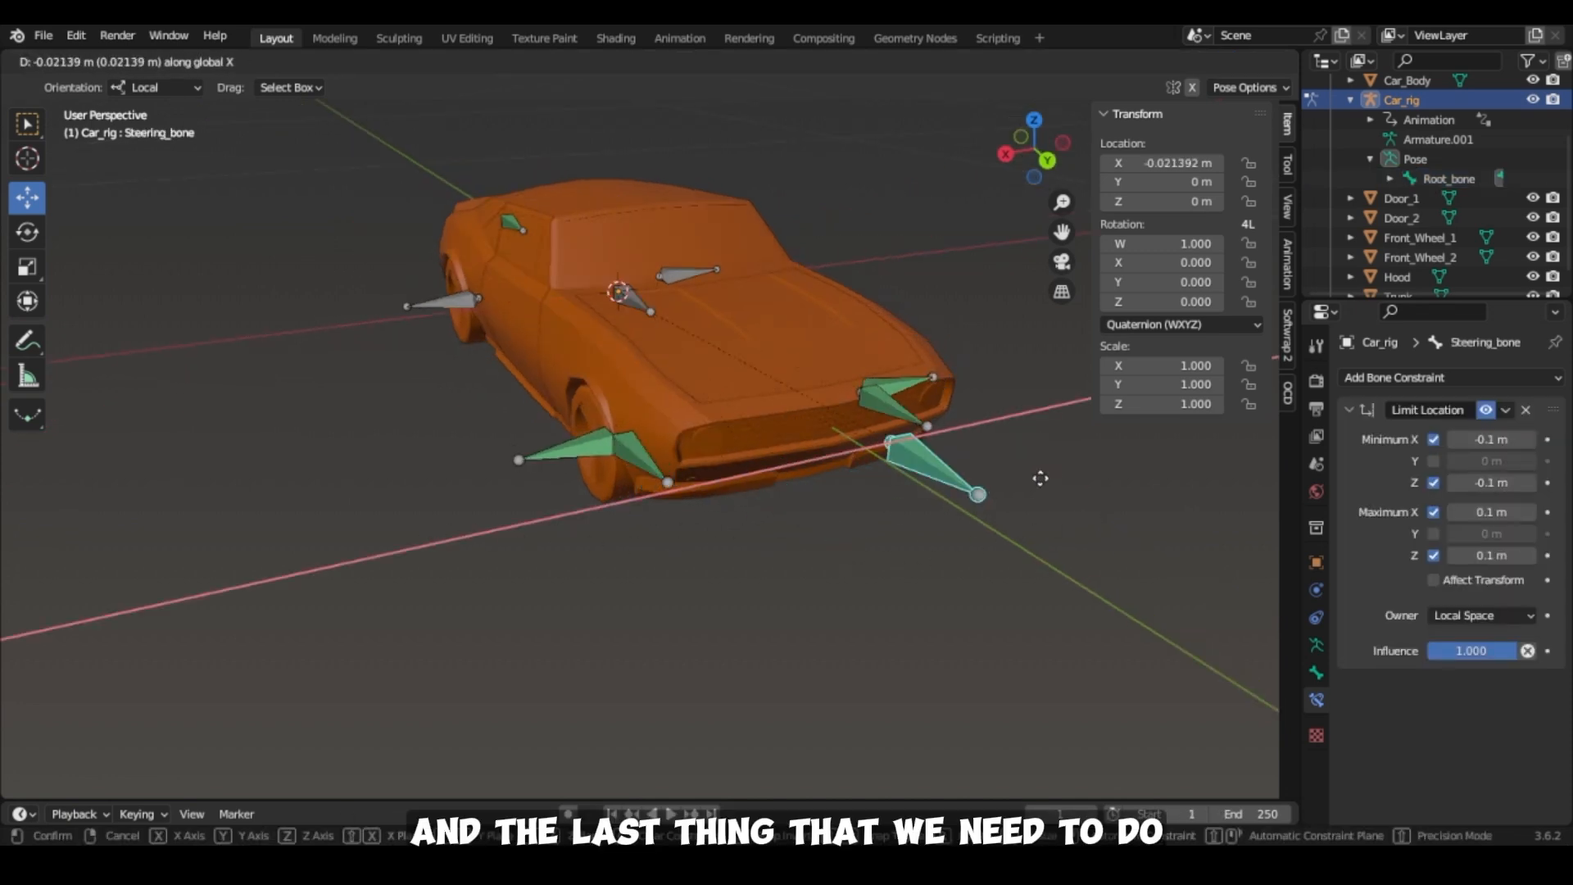
{"action": "right_click", "coordinate": [375, 488]}
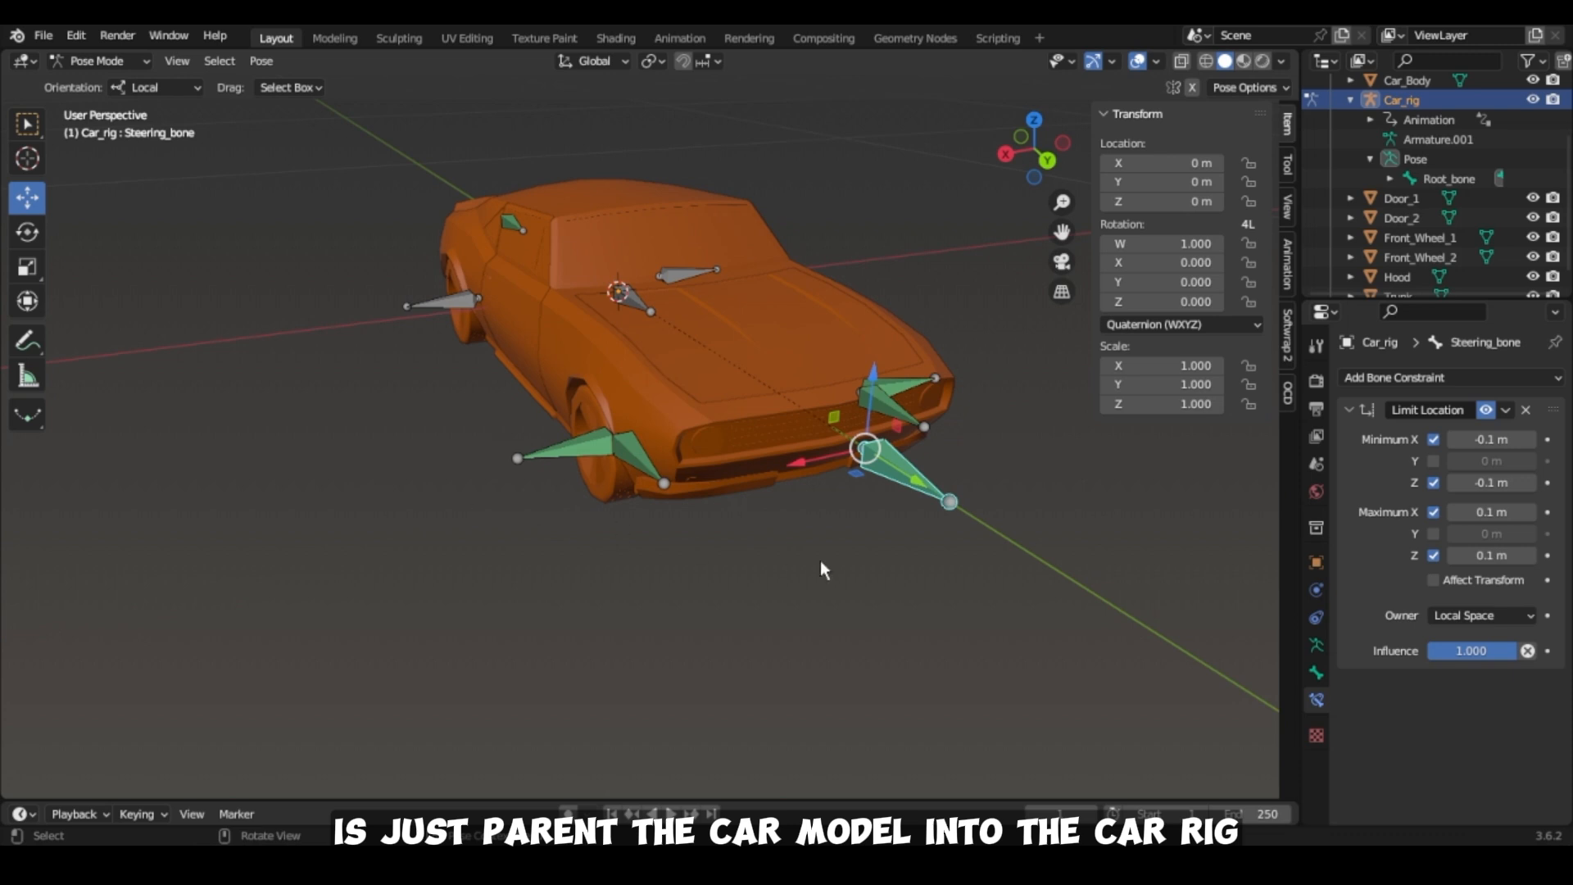
{"action": "key", "text": "g"}
{"action": "key", "text": "z"}
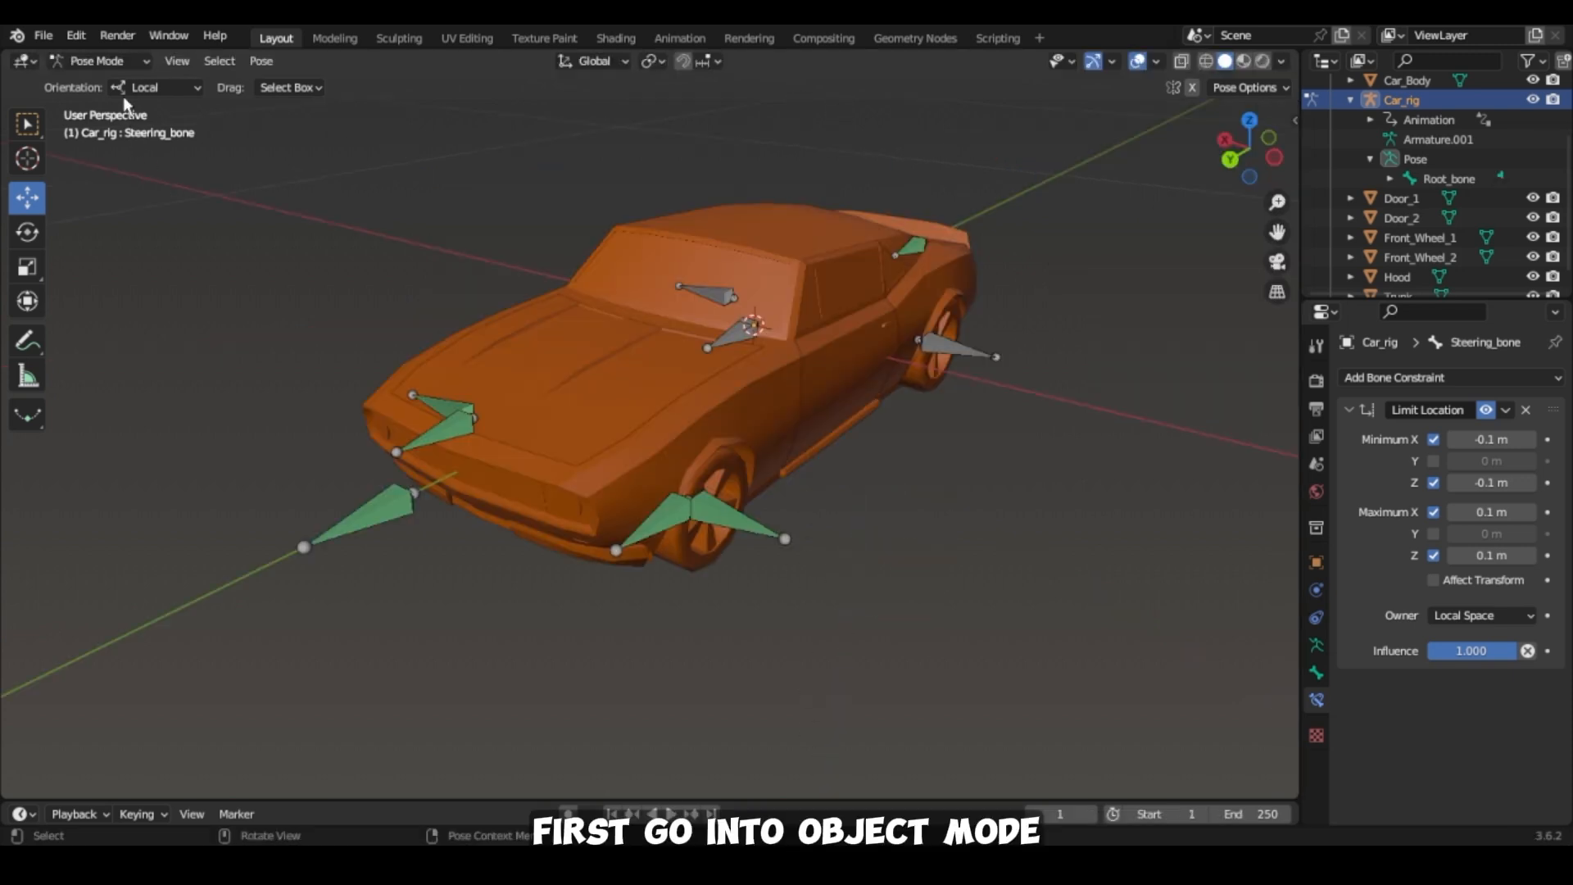
In Object Mode, parent all car model parts to Car_rig using Armature Deform With Empty Groups.
{"action": "left_click", "coordinate": [123, 61]}
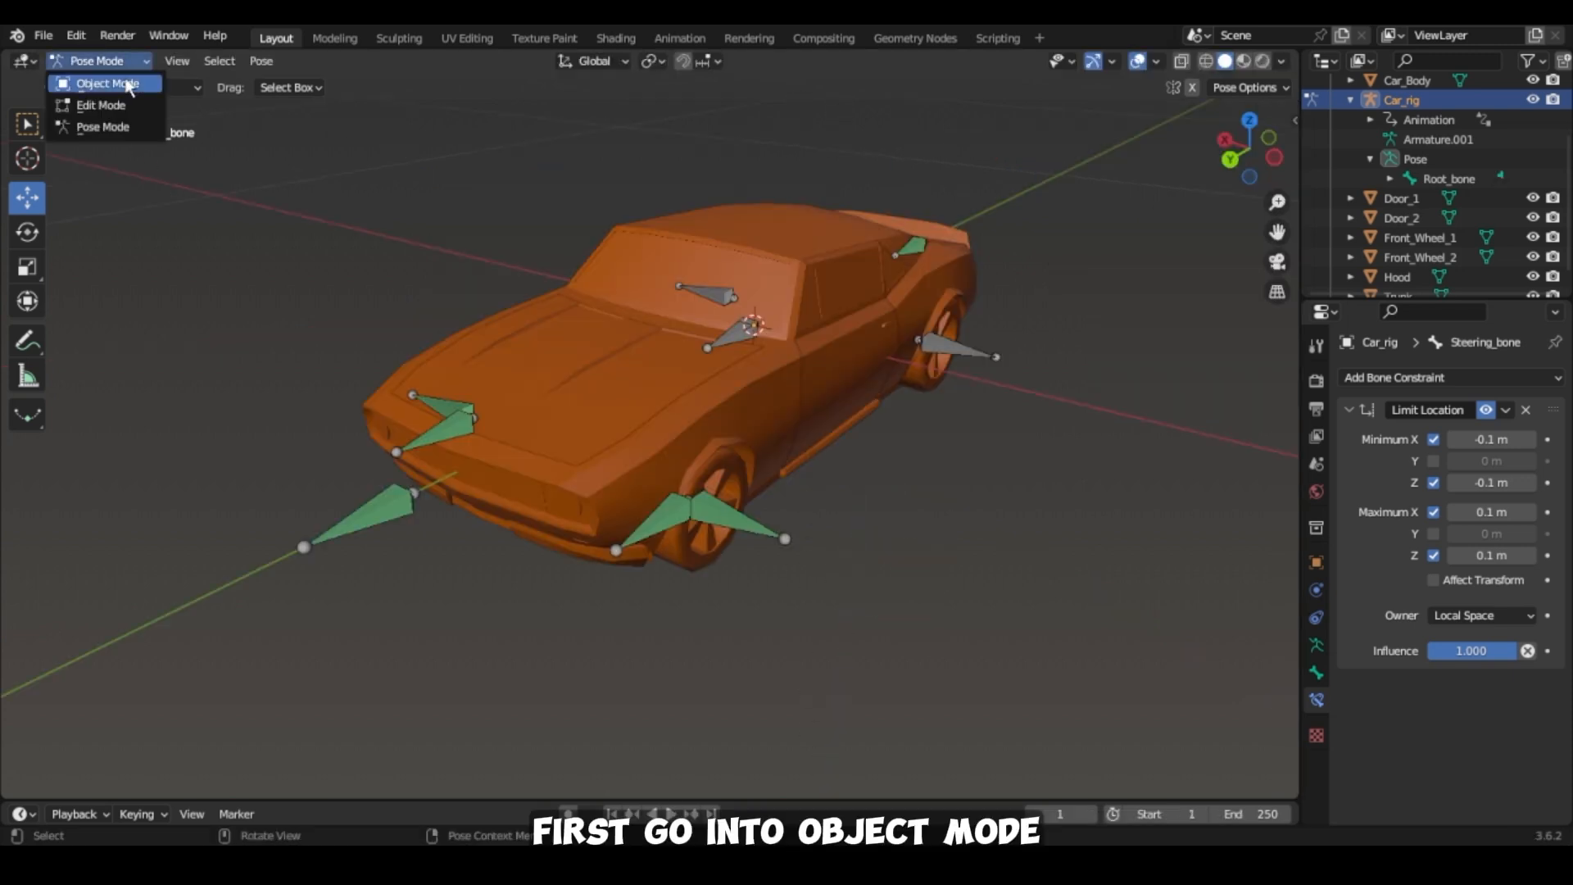
{"action": "left_click", "coordinate": [128, 85]}
{"action": "left_click", "coordinate": [826, 358]}
{"action": "left_click", "coordinate": [621, 375], "text": "shift"}
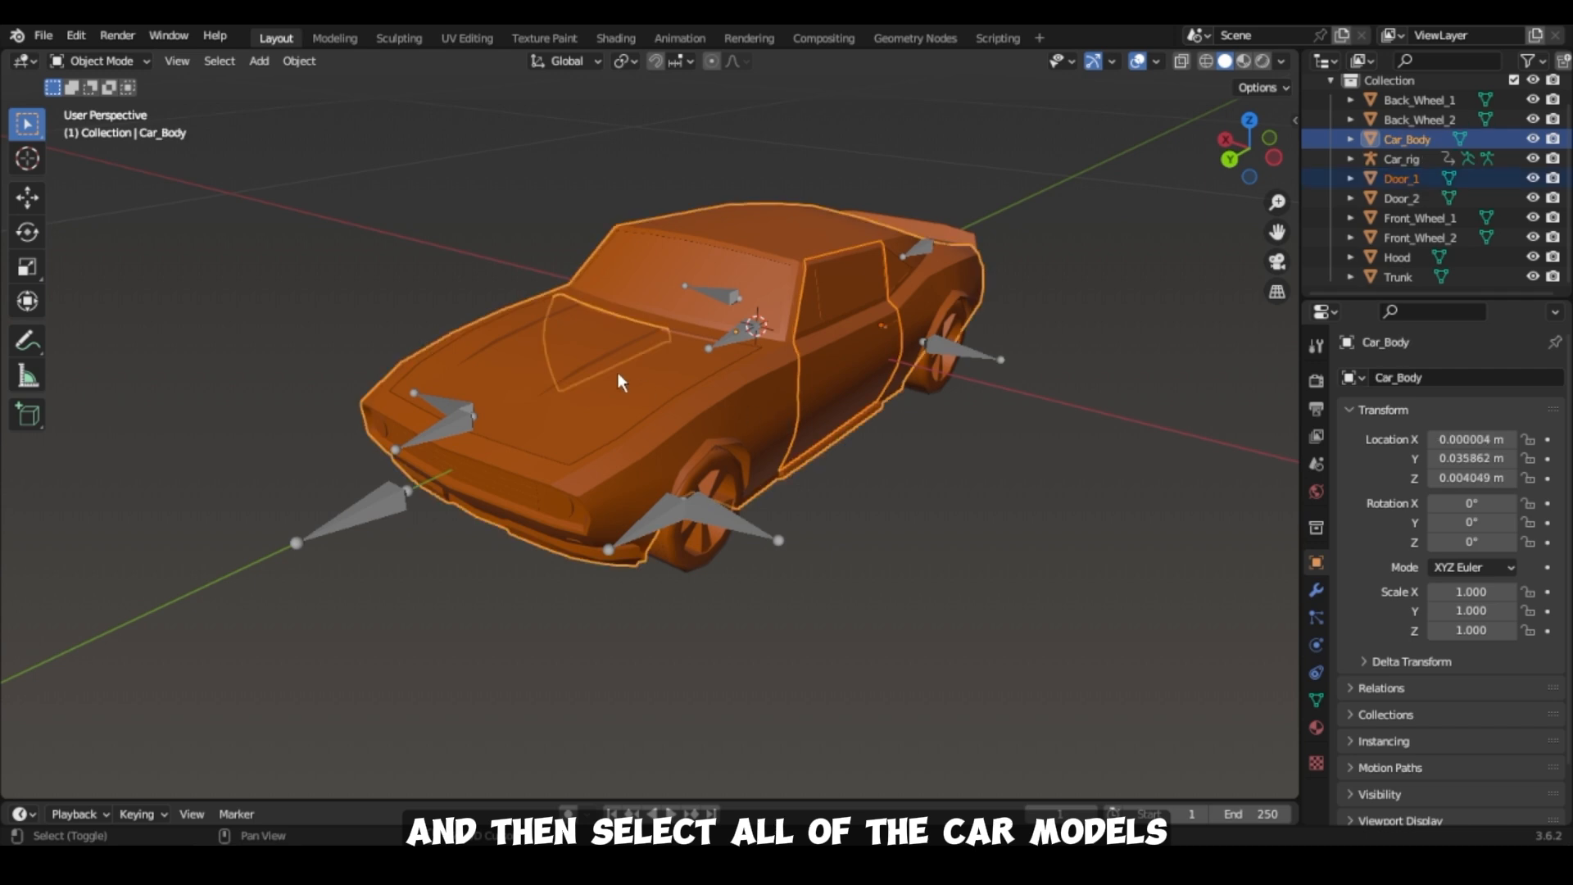
{"action": "left_click", "coordinate": [686, 454], "text": "shift"}
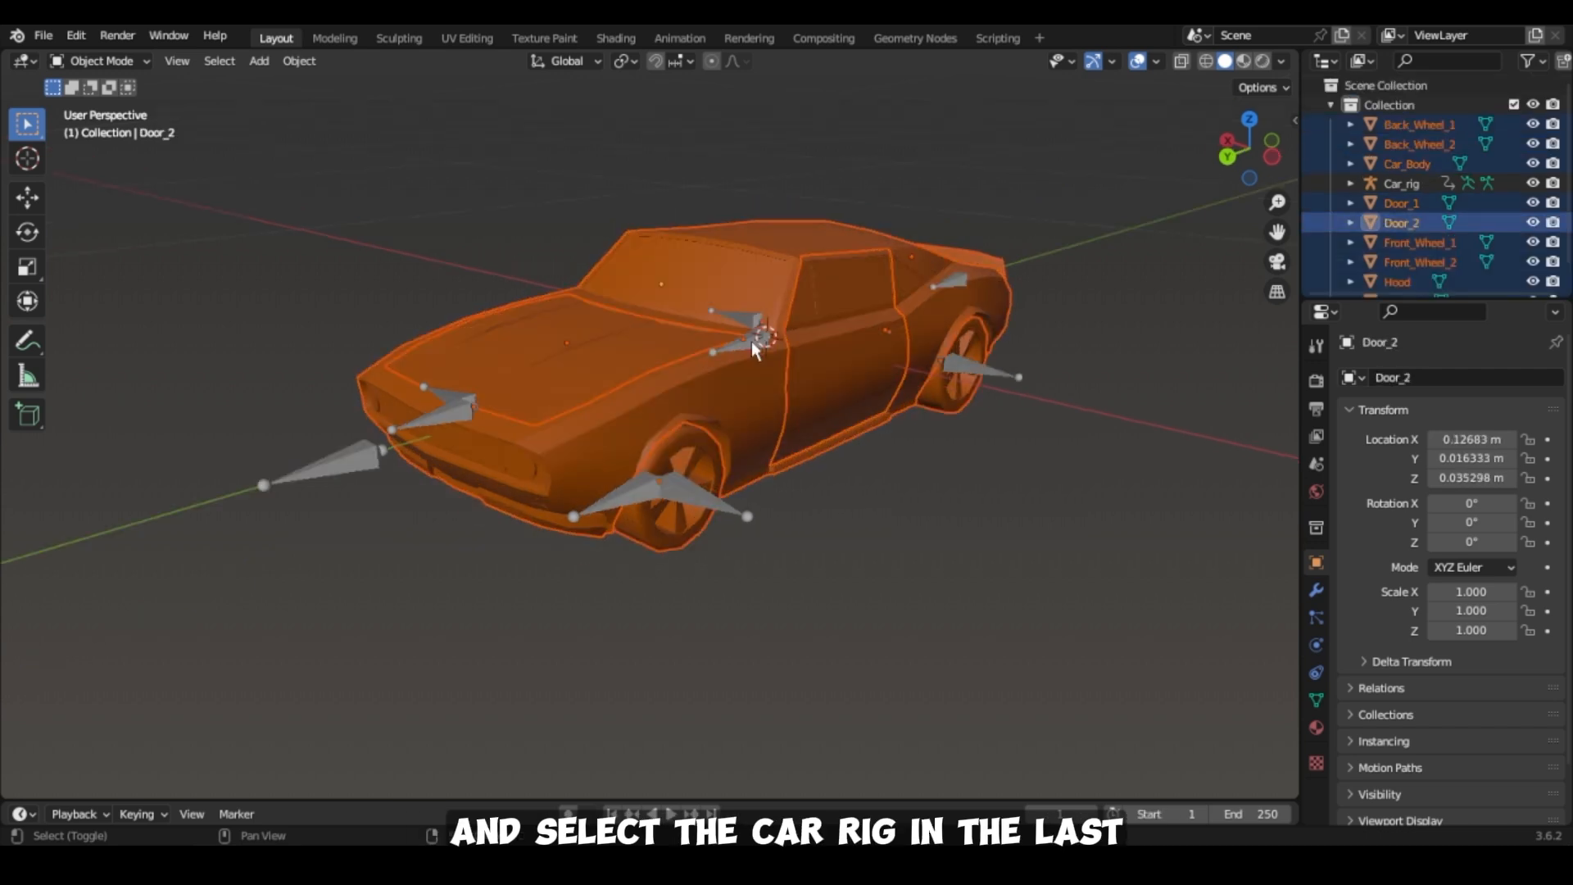
{"action": "left_click", "coordinate": [753, 343], "text": "shift"}
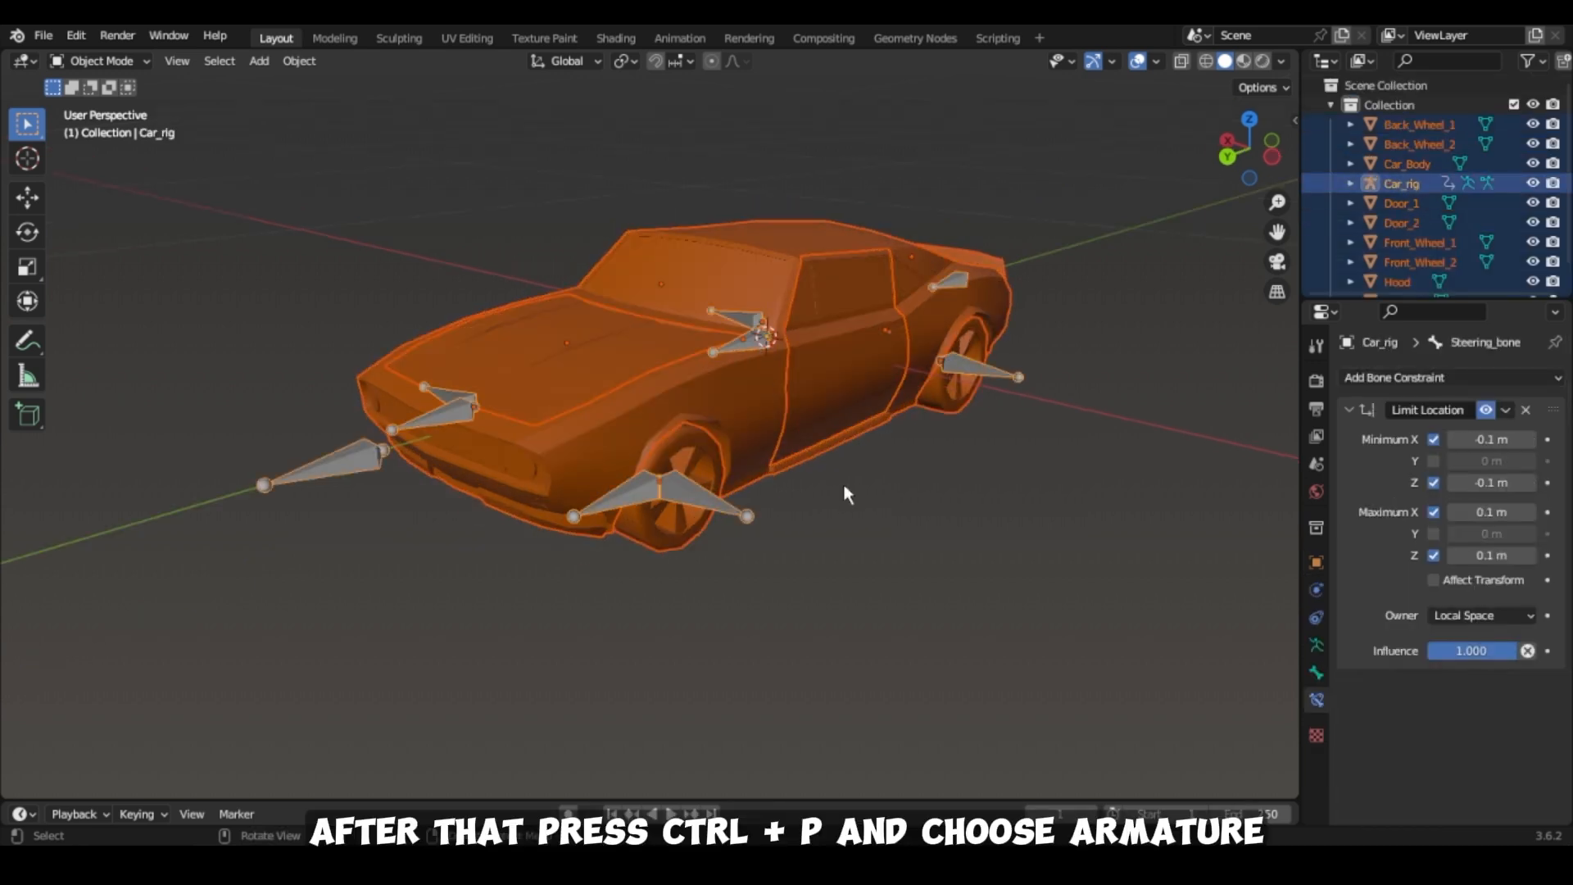
{"action": "key", "text": "ctrl+p"}
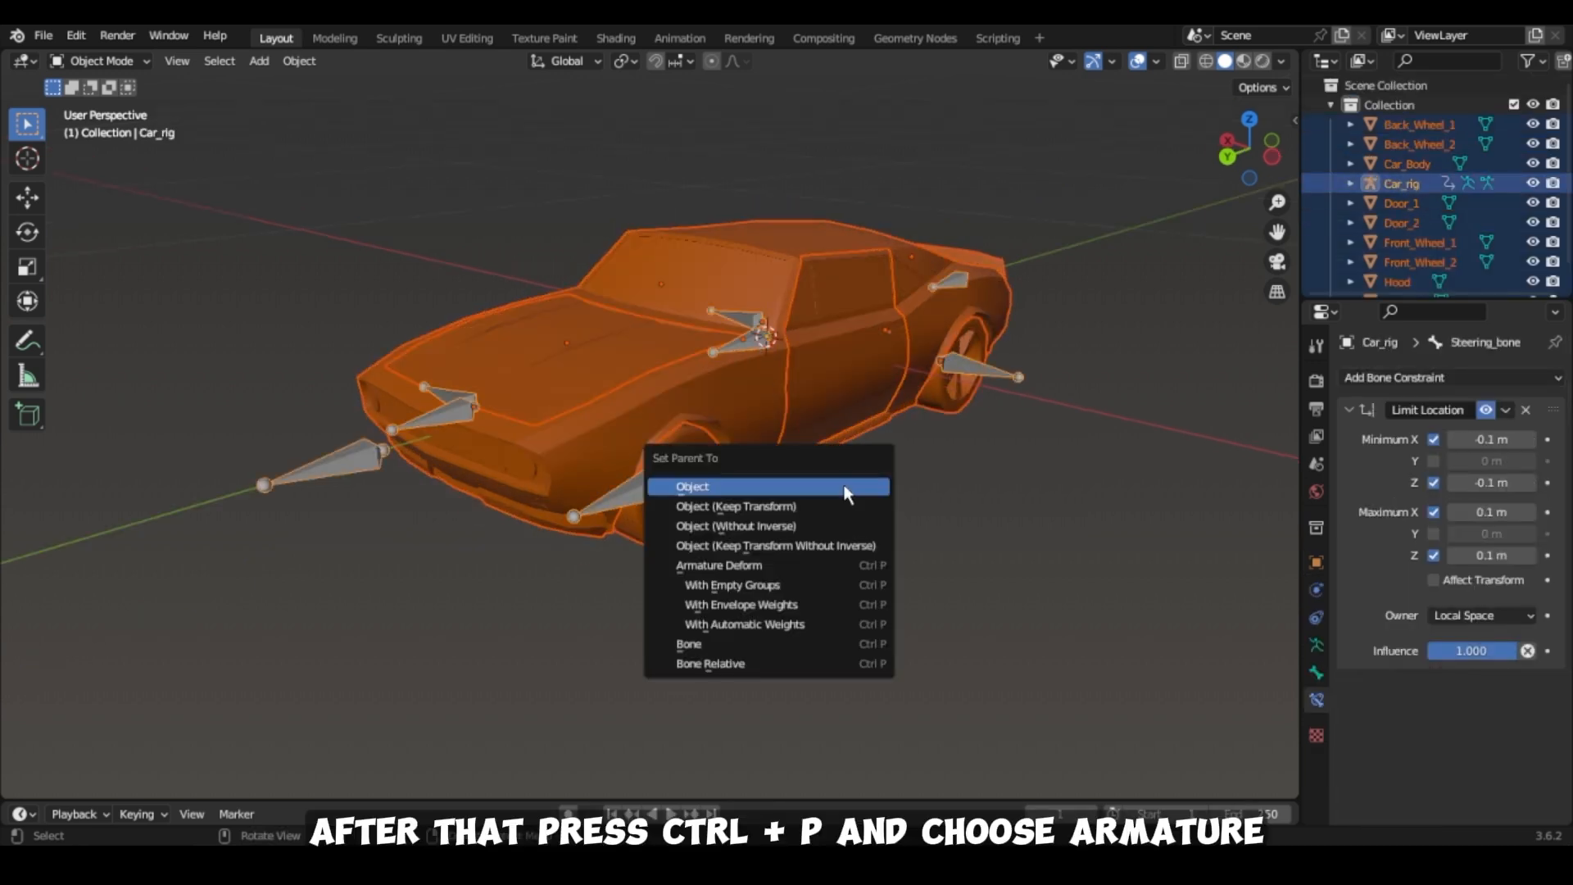
{"action": "left_click", "coordinate": [736, 585]}
{"action": "left_click", "coordinate": [991, 605]}
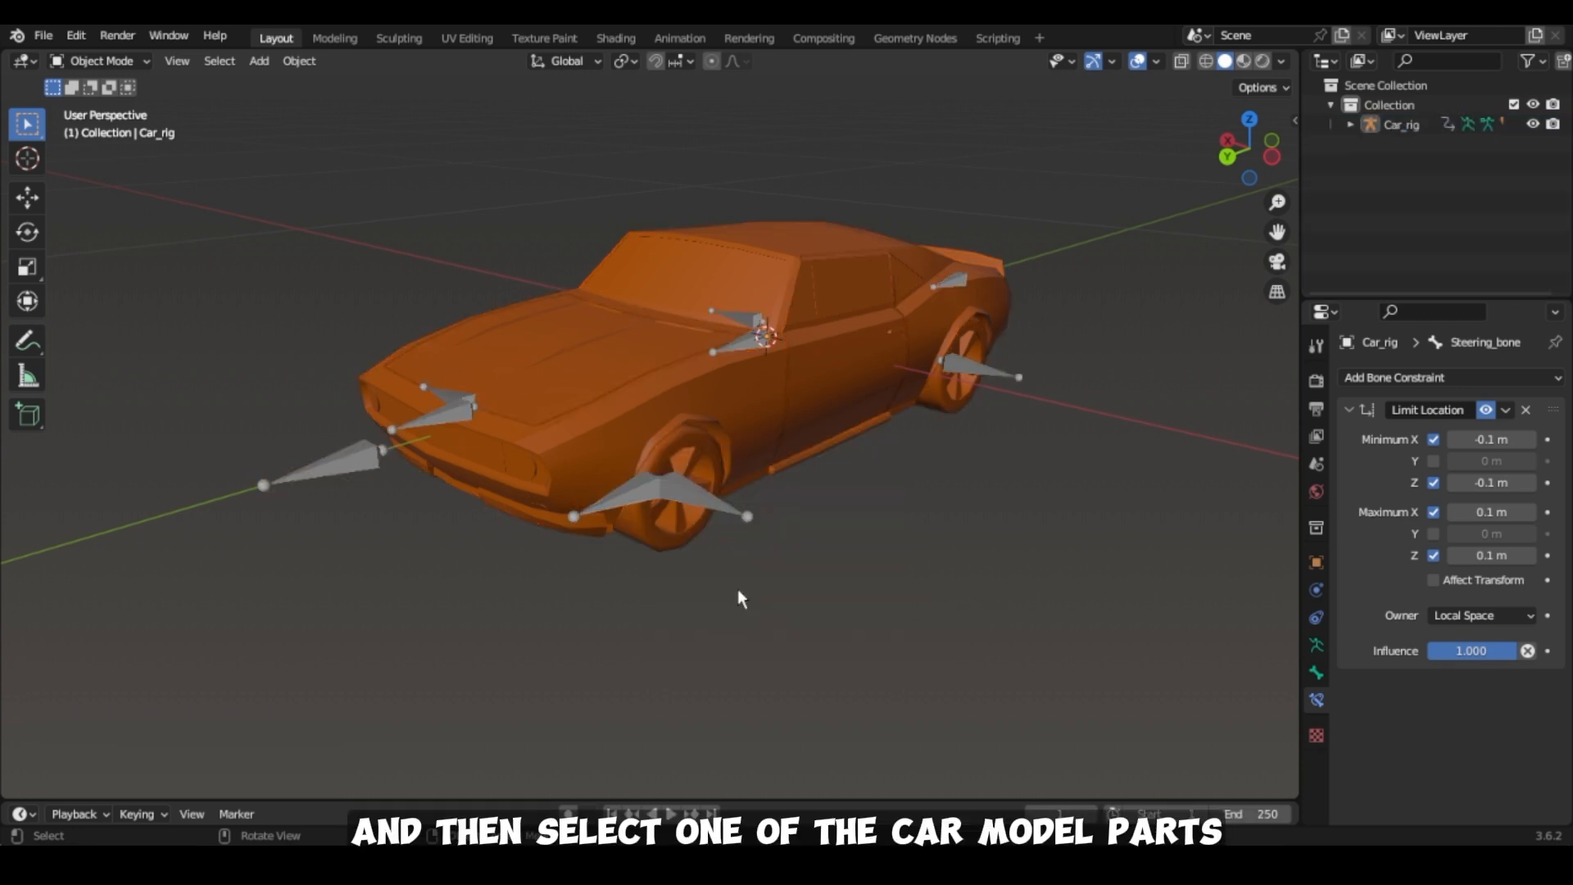
Put Front_Wheel_1 into Edit Mode and choose FWL_bone among its vertex groups.
{"action": "left_click", "coordinate": [655, 545]}
{"action": "left_click", "coordinate": [1316, 699]}
{"action": "left_click", "coordinate": [99, 61]}
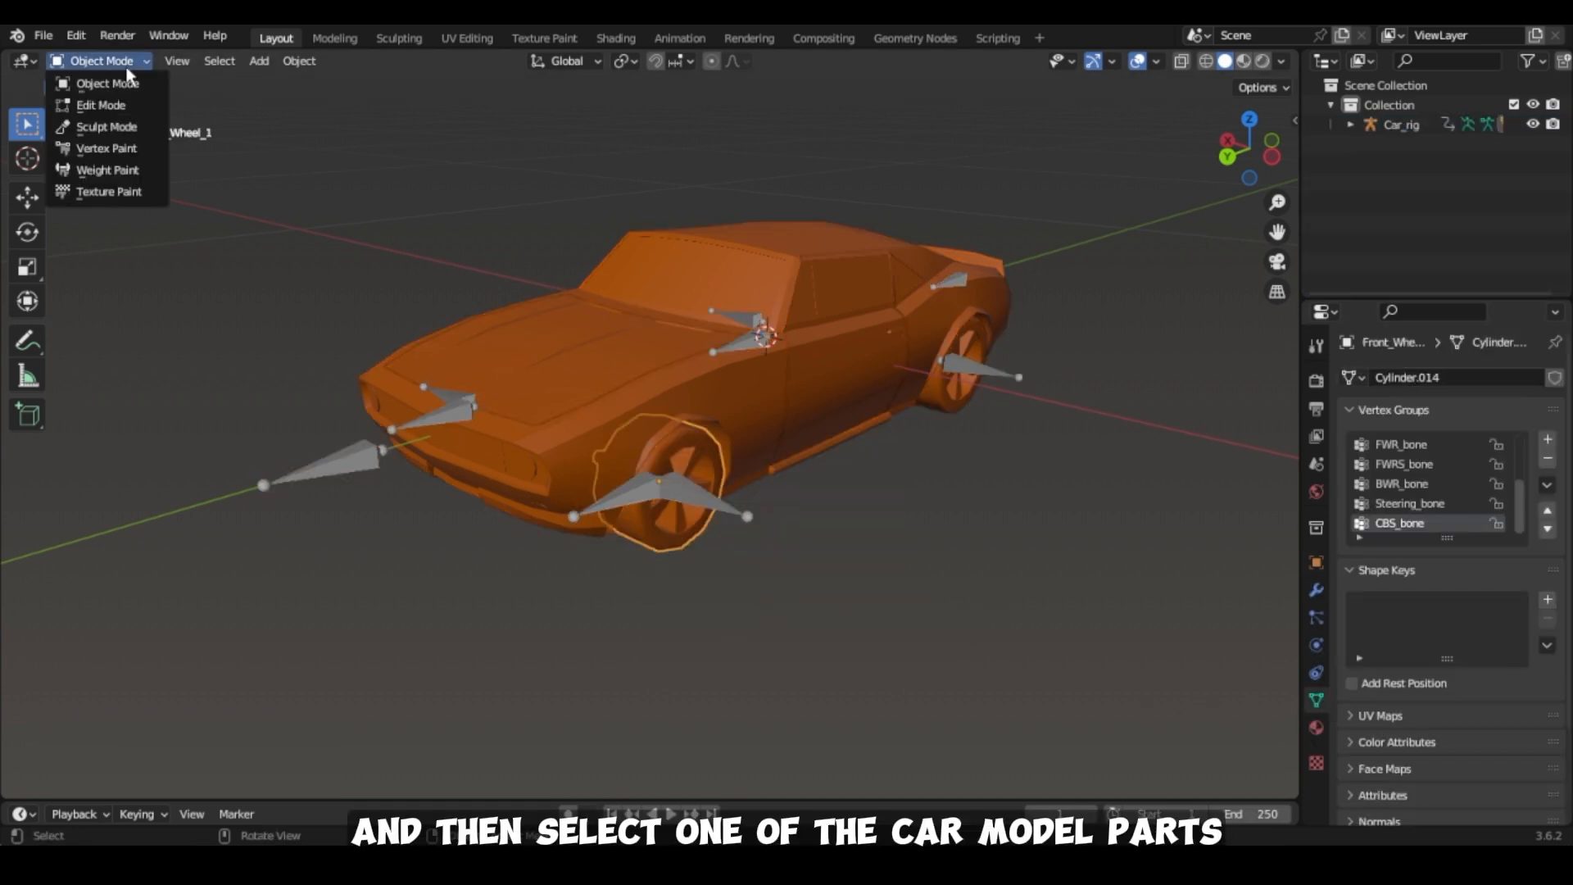
{"action": "left_click", "coordinate": [90, 106]}
{"action": "scroll", "coordinate": [1383, 469], "scroll_direction": "up", "scroll_amount": 4}
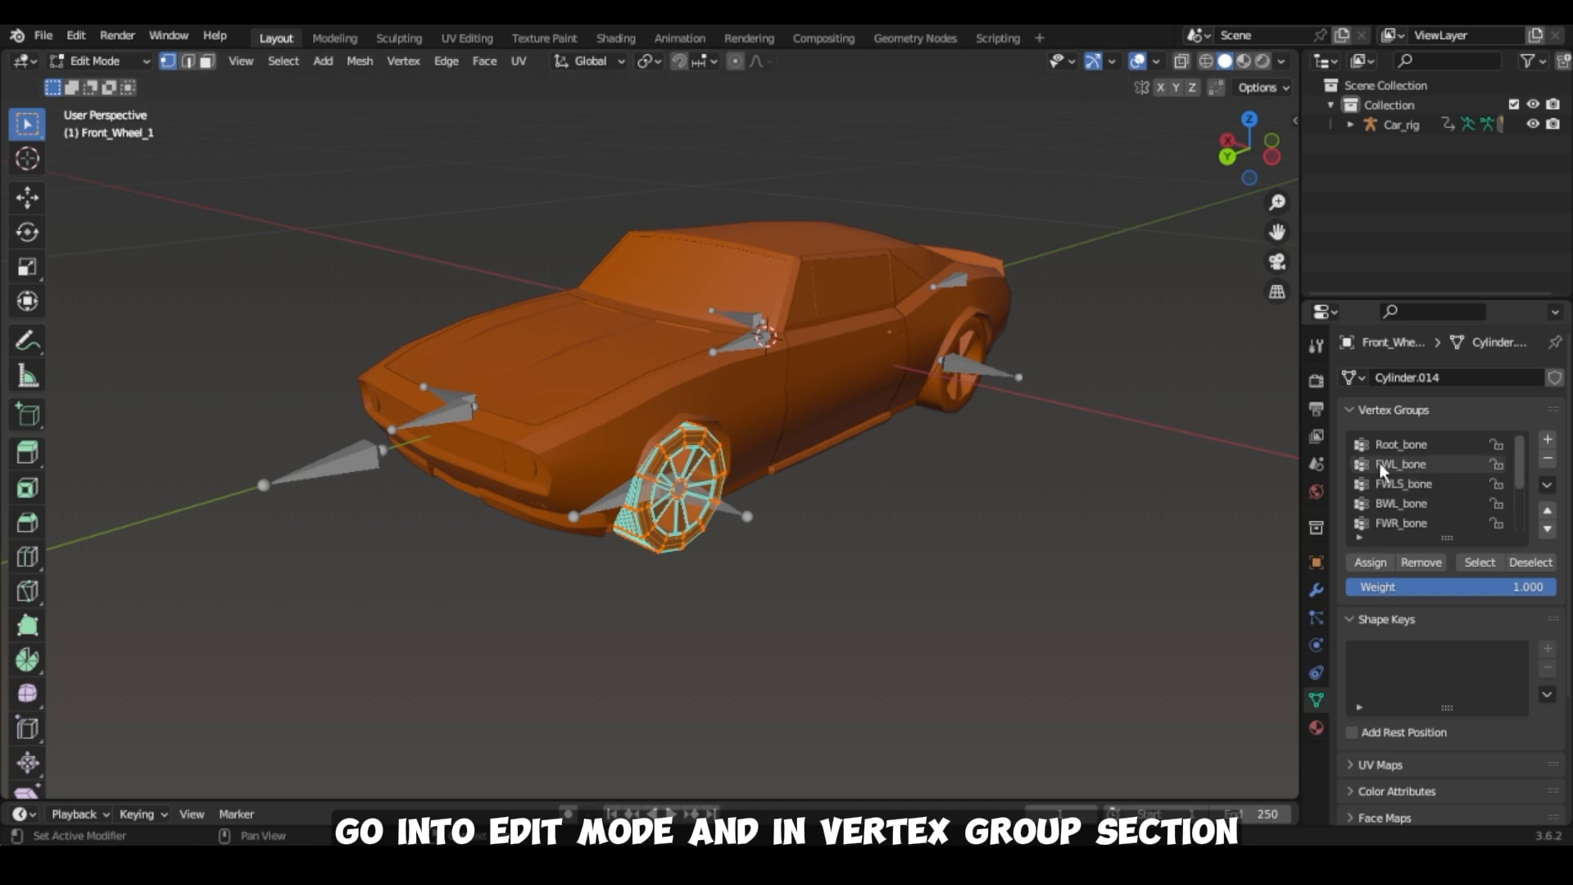
{"action": "left_click", "coordinate": [1370, 464]}
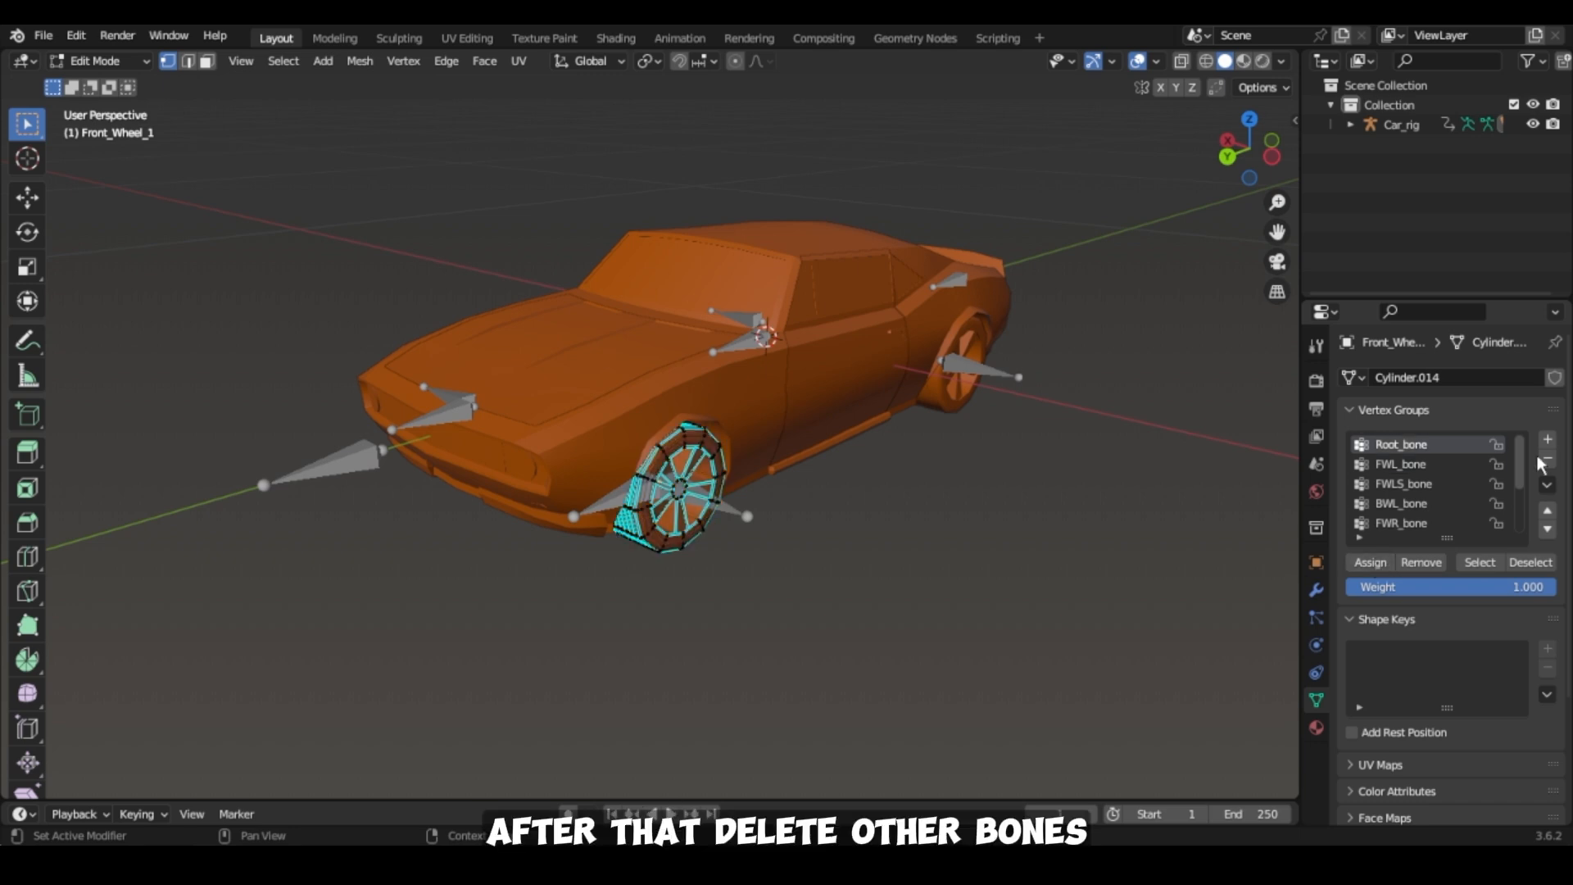
Remove every vertex group except FWL_bone from Front_Wheel_1.
{"action": "left_click", "coordinate": [1546, 459]}
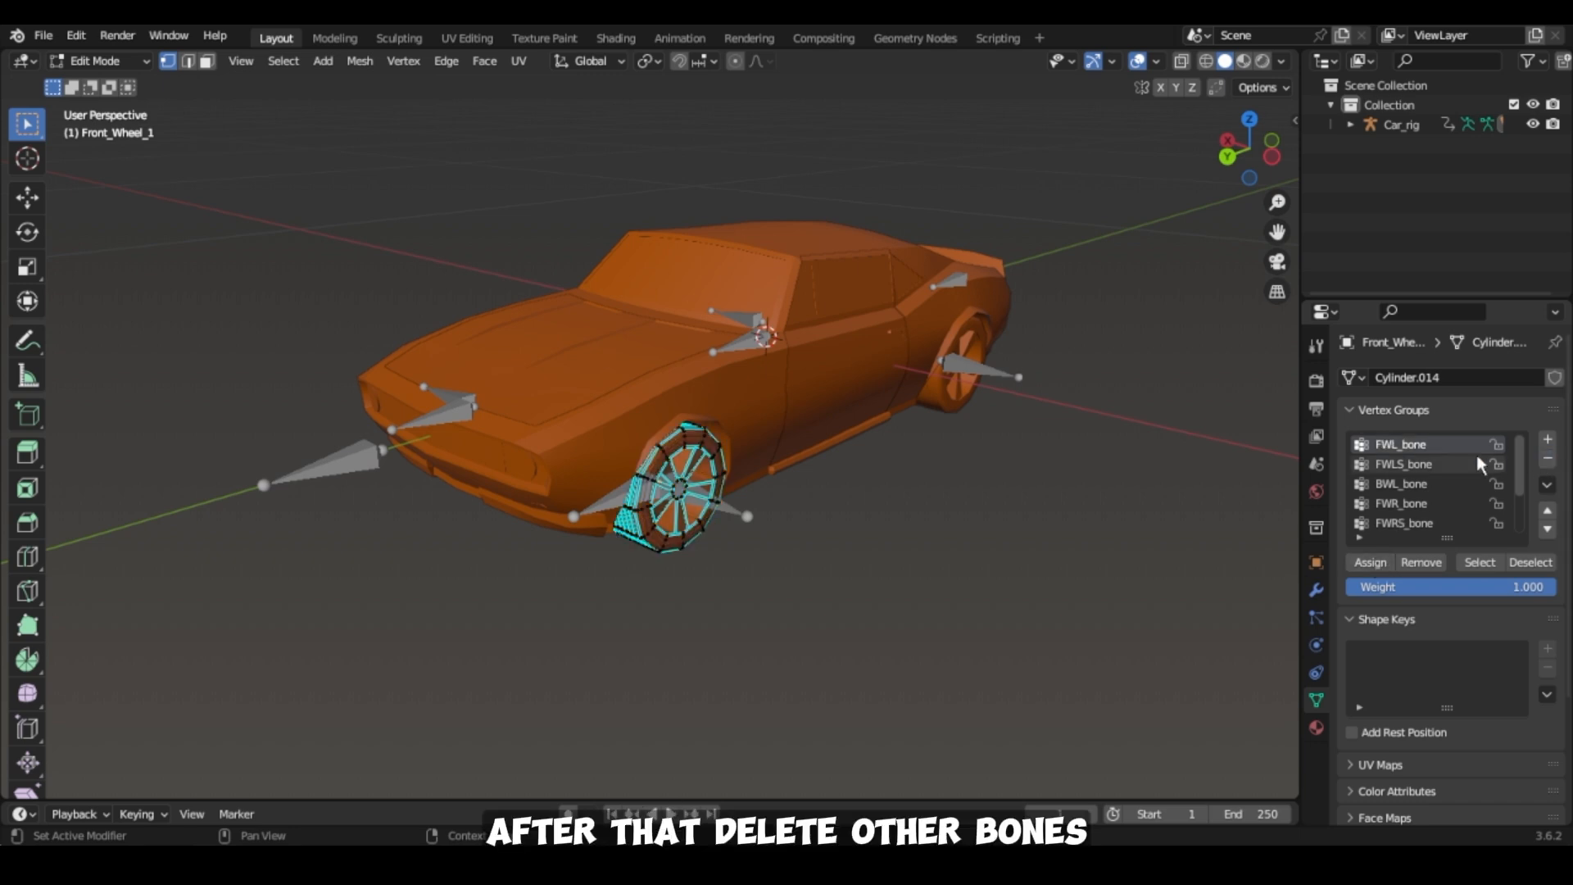
{"action": "left_click", "coordinate": [1387, 465]}
{"action": "left_click", "coordinate": [1547, 460]}
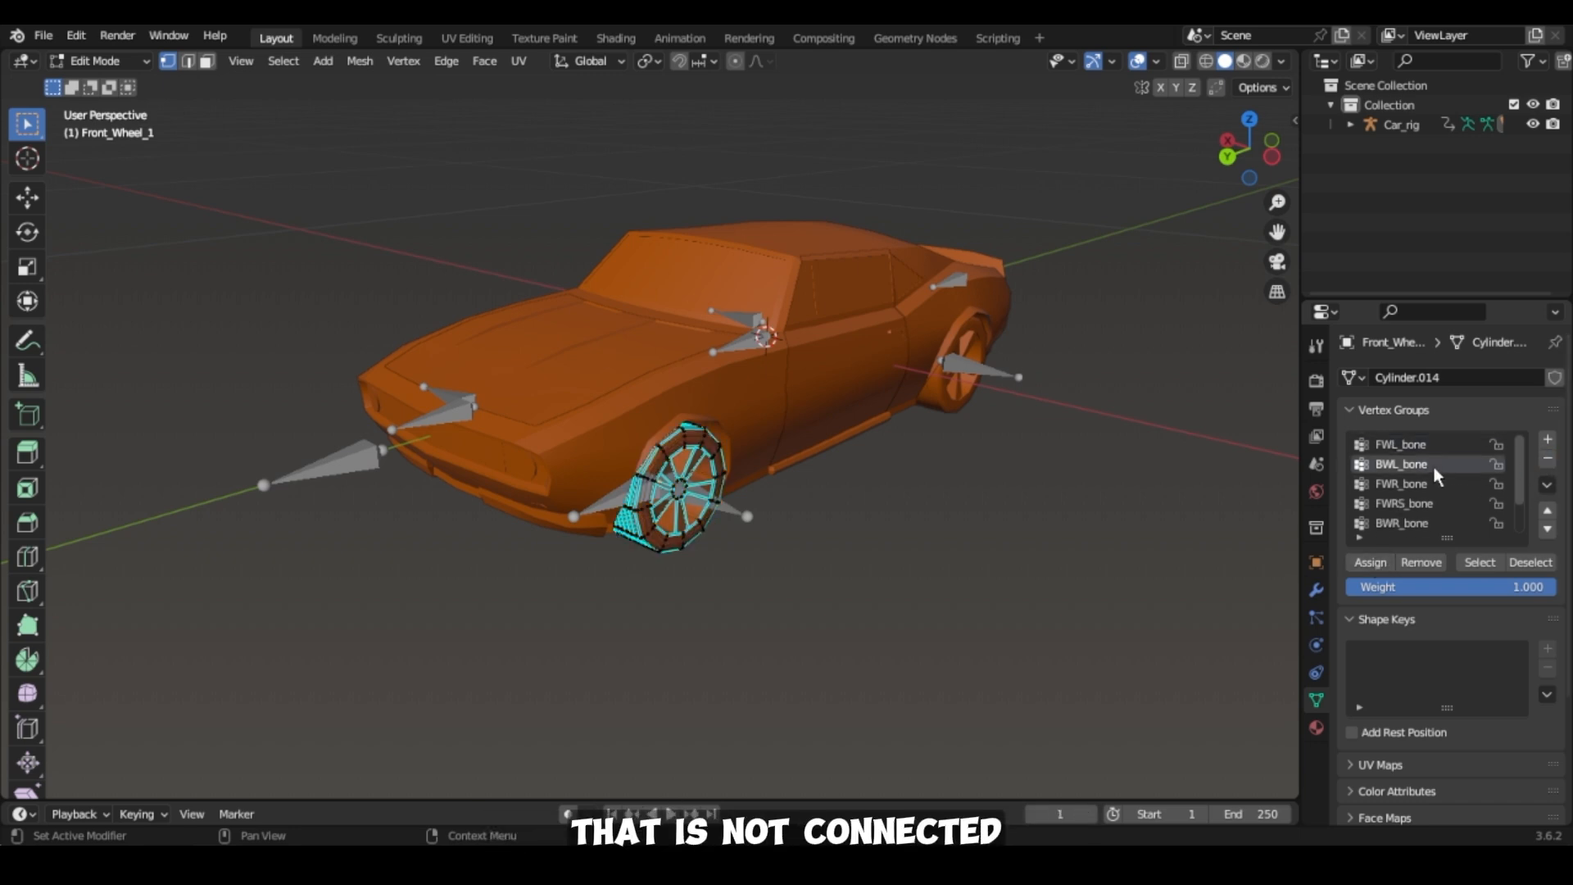
{"action": "left_click", "coordinate": [1547, 460]}
{"action": "left_click", "coordinate": [1547, 460]}
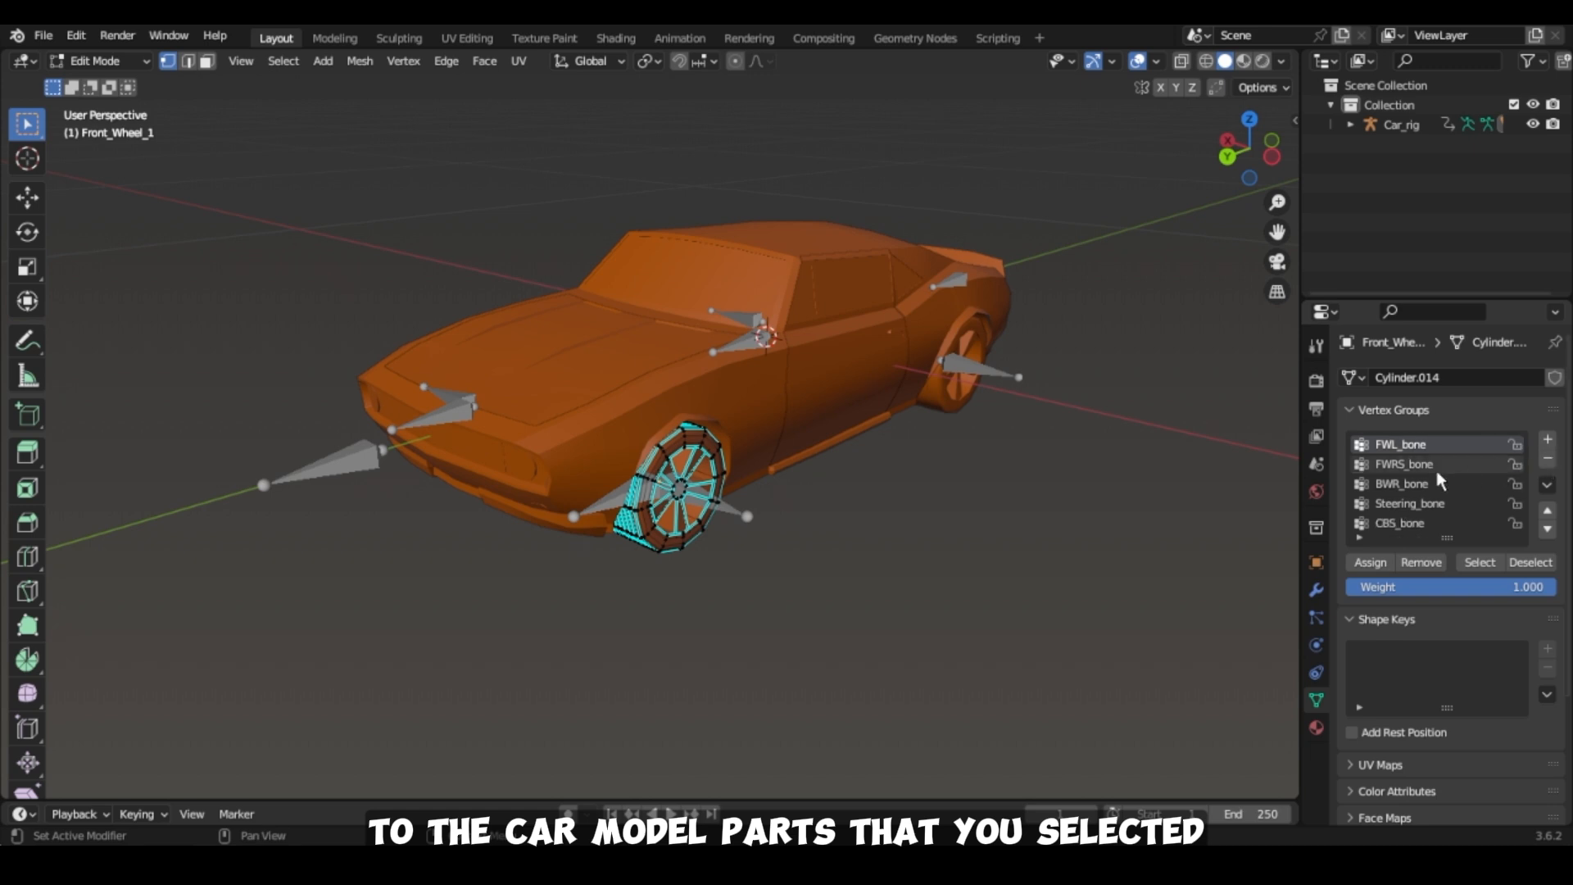
{"action": "left_click", "coordinate": [1428, 482]}
{"action": "left_click", "coordinate": [1547, 459]}
{"action": "left_click", "coordinate": [1547, 462]}
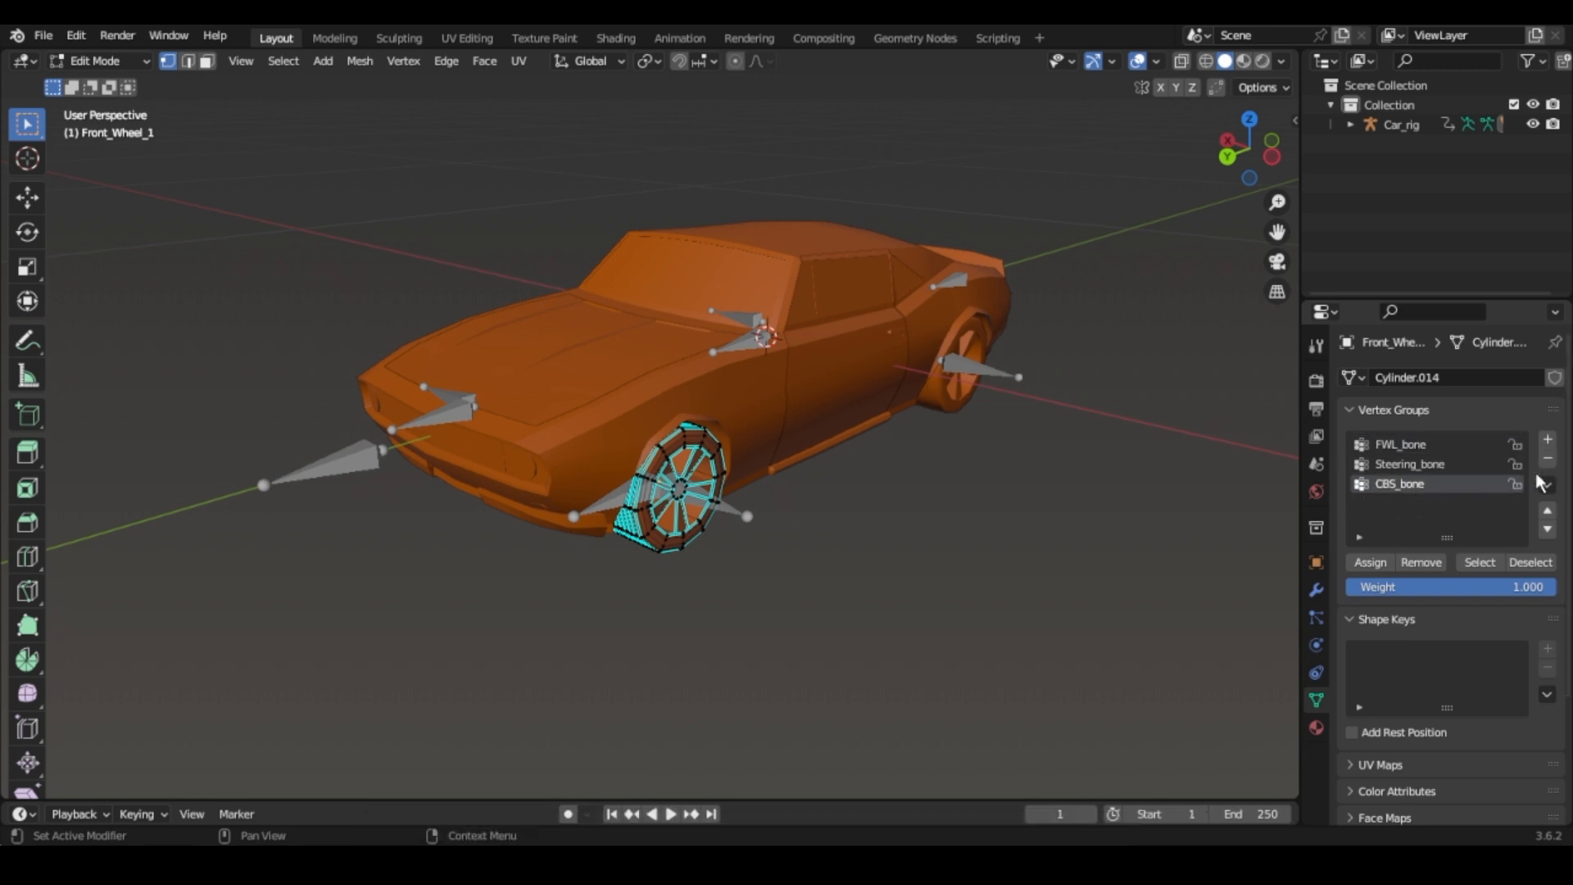
{"action": "left_click", "coordinate": [1547, 461]}
{"action": "left_click", "coordinate": [1545, 461]}
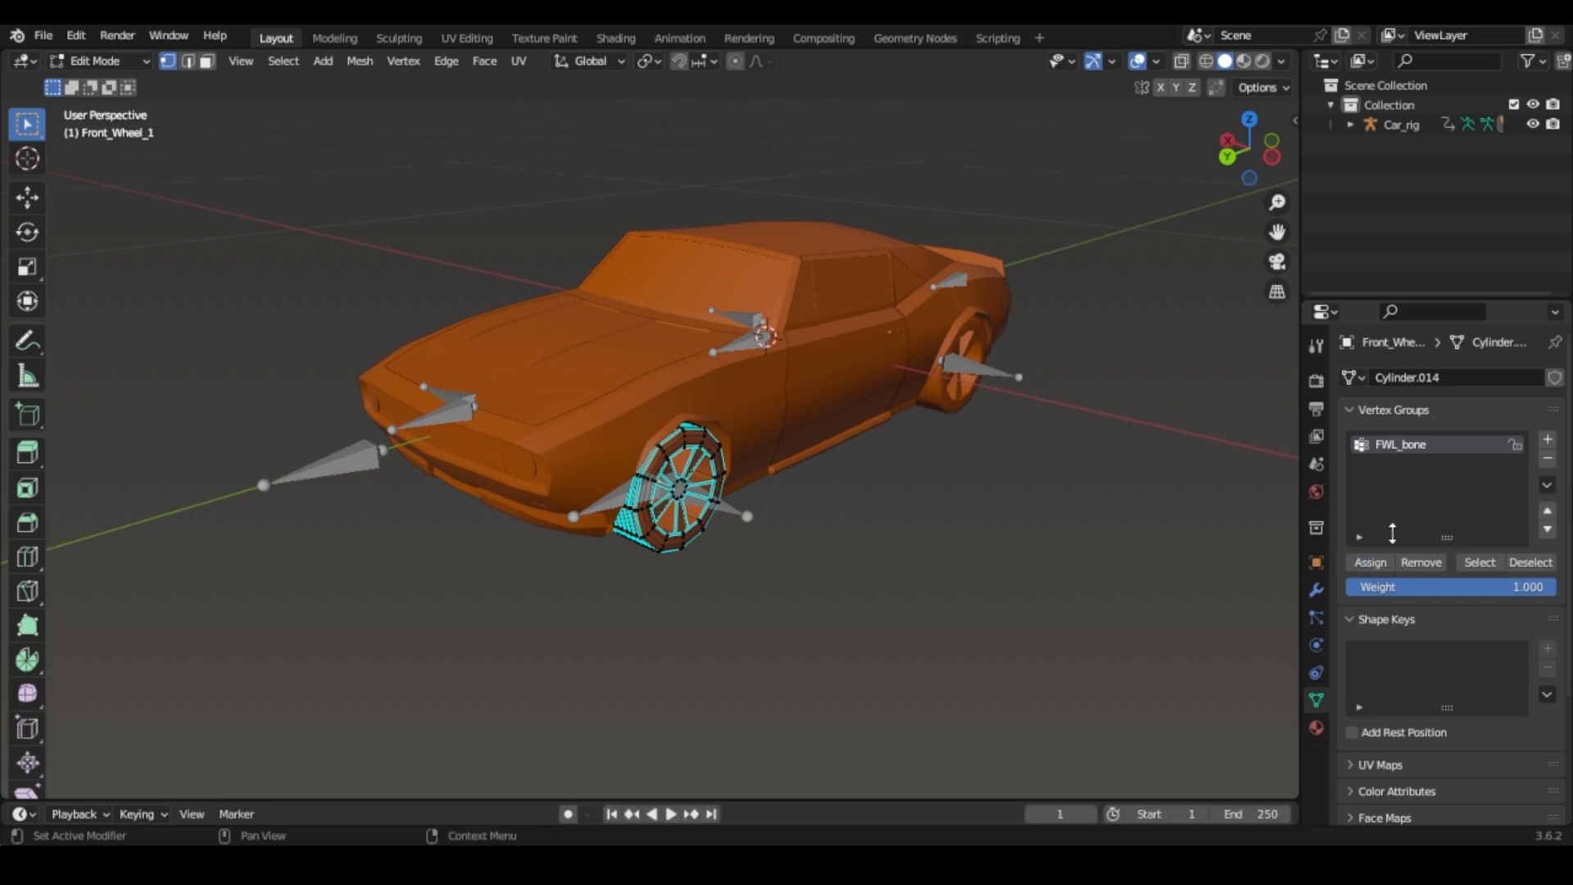
Assign all vertices of Front_Wheel_1 to the FWL_bone group and return to Object Mode.
{"action": "key", "text": "a"}
{"action": "left_click", "coordinate": [1371, 563]}
{"action": "key", "text": "alt+a"}
{"action": "key", "text": "a"}
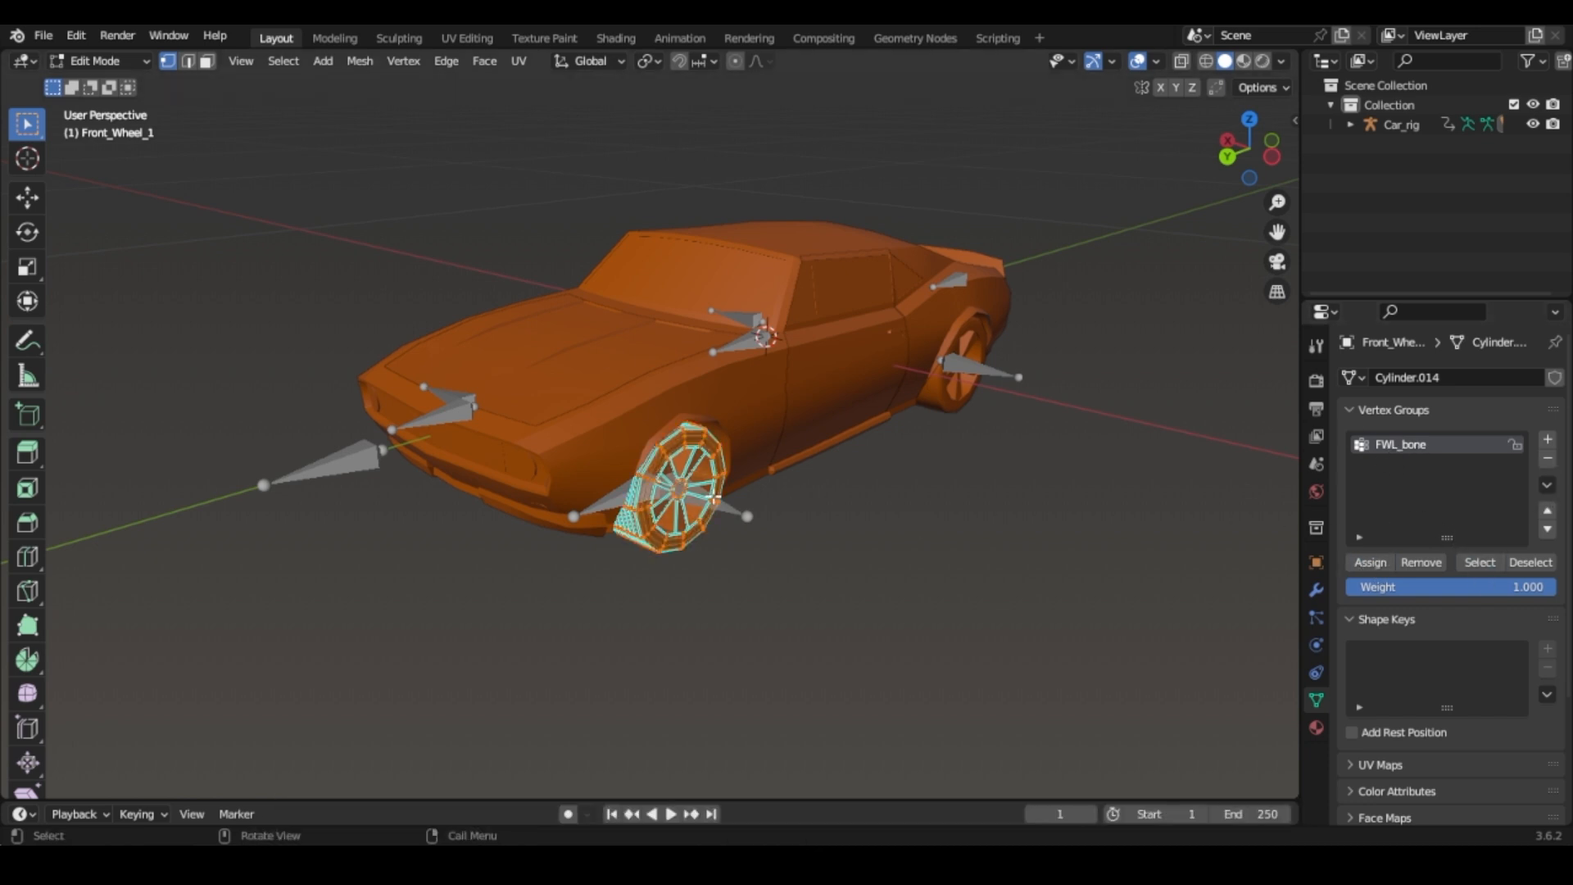
{"action": "key", "text": "Tab"}
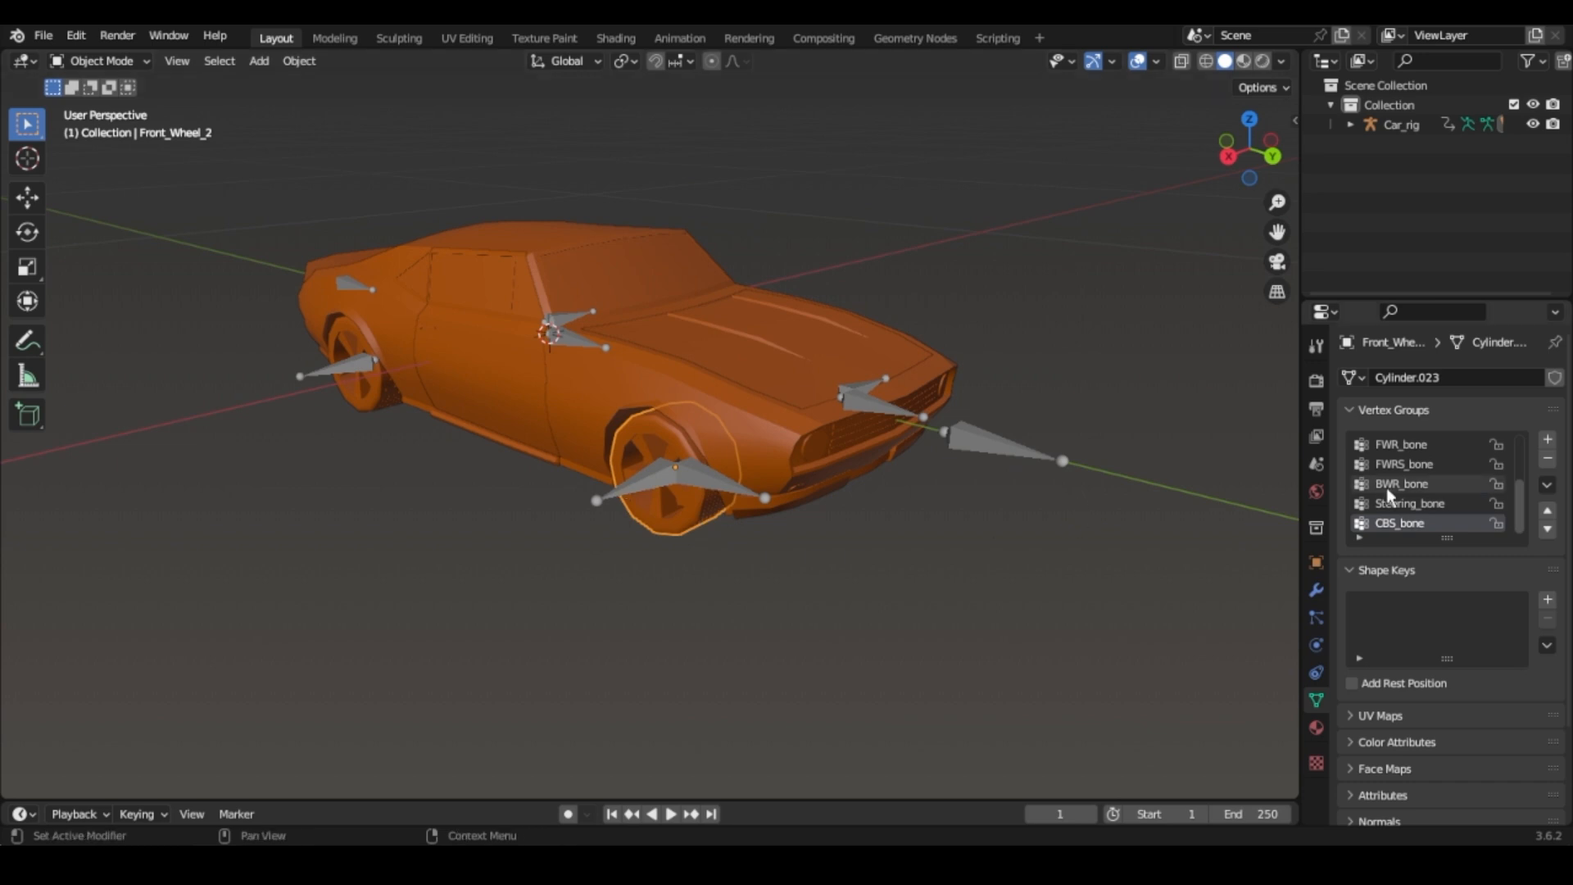
Assign the whole mesh of Front_Wheel_2 to its FWR_bone vertex group in Edit Mode.
{"action": "scroll", "coordinate": [1422, 470], "scroll_direction": "up", "scroll_amount": 1}
{"action": "key", "text": "Tab"}
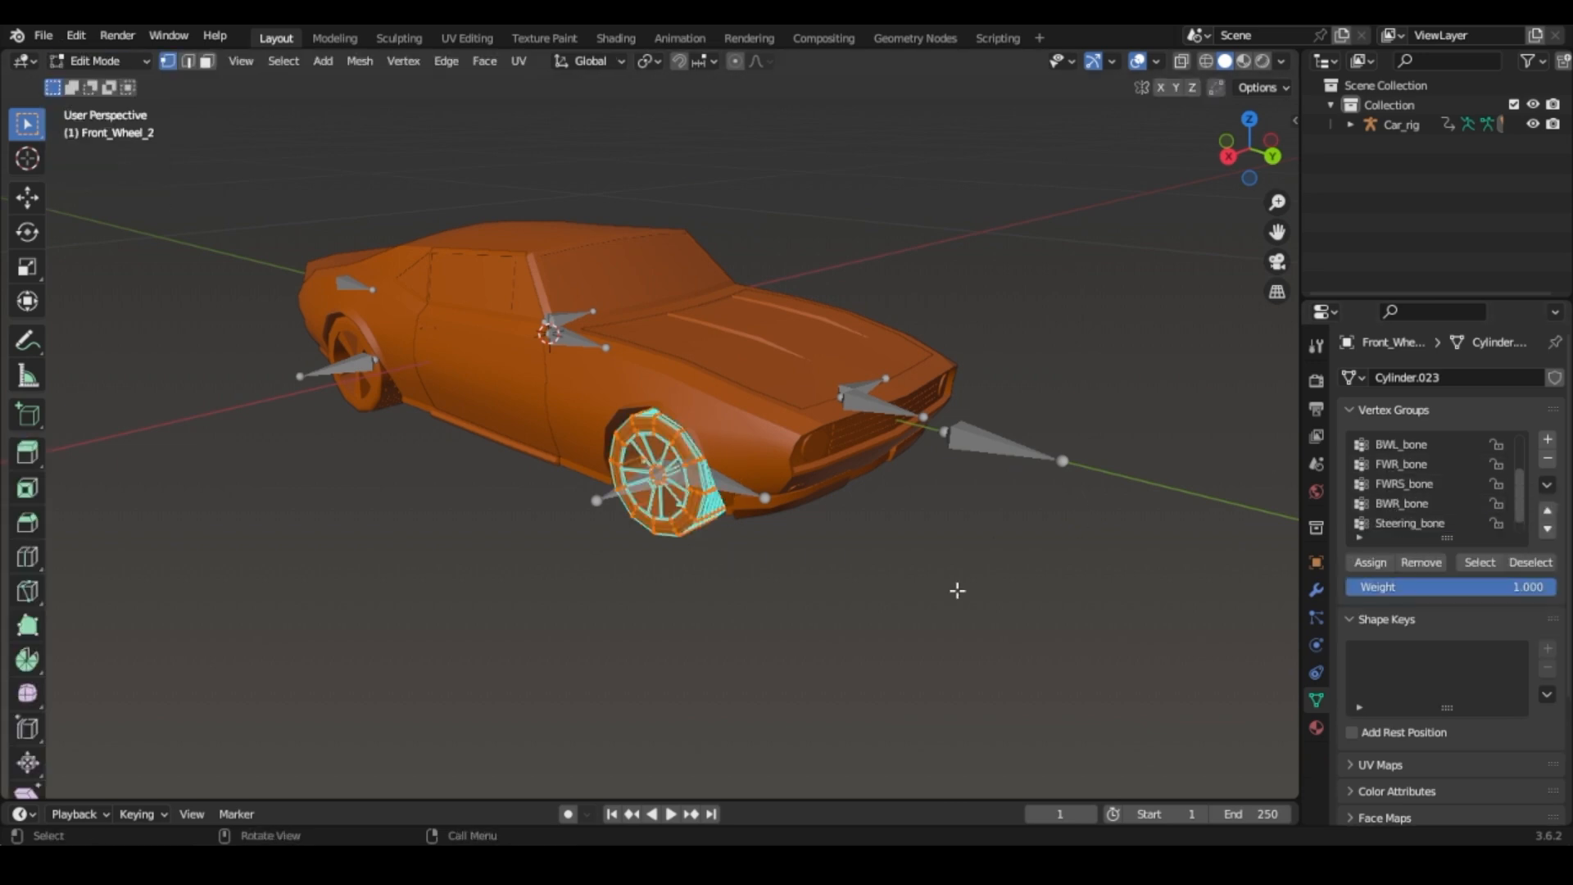
{"action": "left_click", "coordinate": [1366, 560]}
{"action": "left_click", "coordinate": [955, 548]}
{"action": "left_click", "coordinate": [1476, 562]}
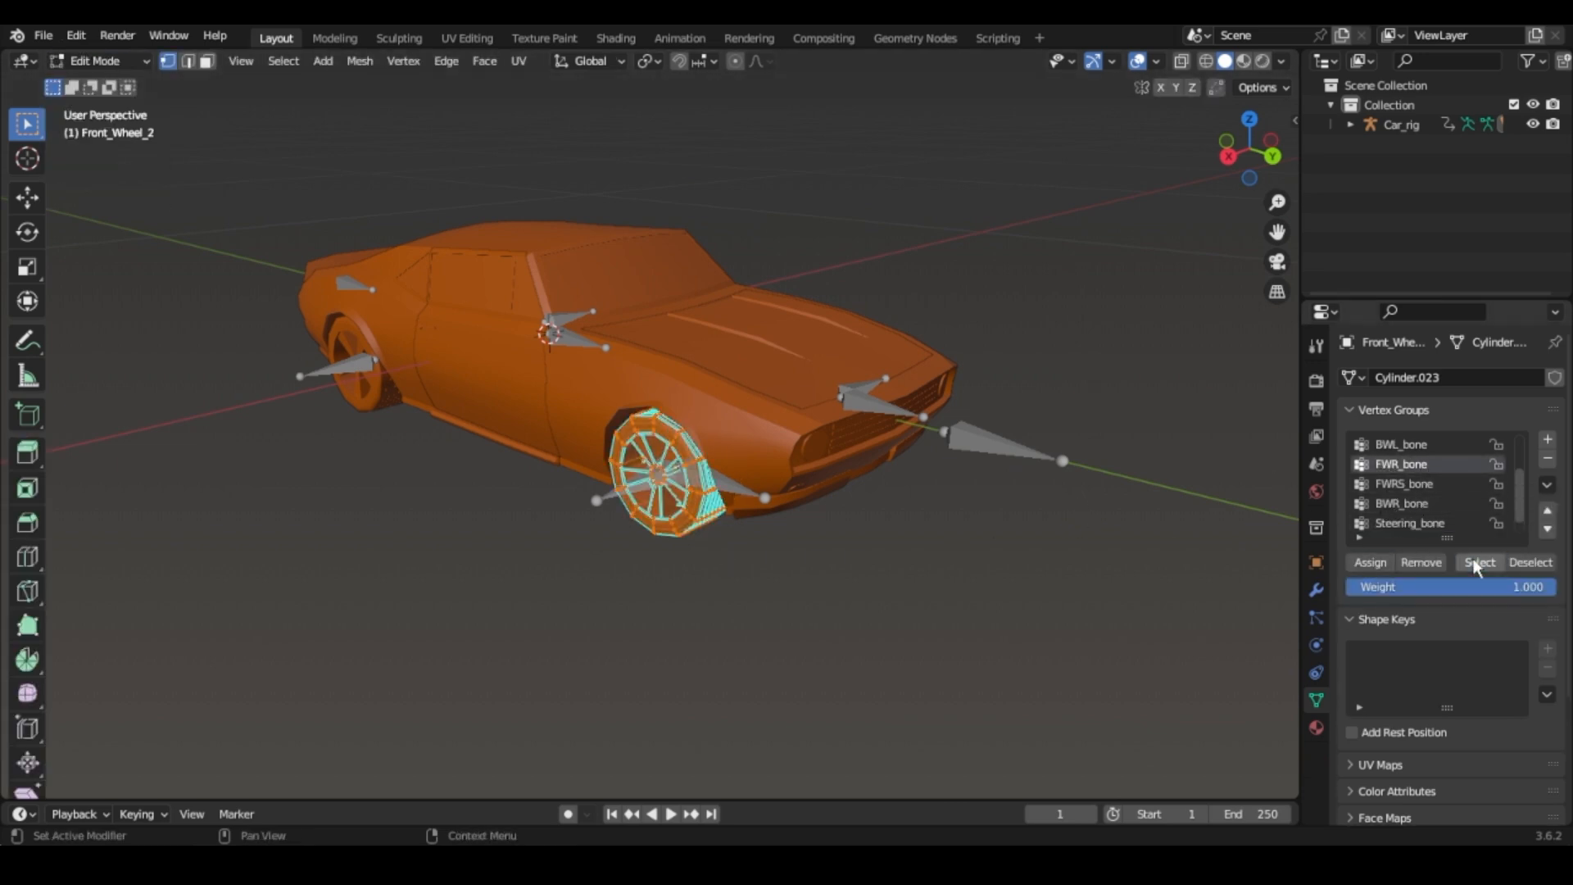
Check which vertices of Front_Wheel_2 belong to the FWRS_bone and FWR_bone groups.
{"action": "left_click", "coordinate": [1066, 549]}
{"action": "left_click", "coordinate": [1459, 488]}
{"action": "left_click", "coordinate": [1477, 562]}
{"action": "left_click", "coordinate": [1398, 471]}
{"action": "left_click", "coordinate": [1477, 562]}
{"action": "scroll", "coordinate": [1436, 506], "scroll_direction": "down", "scroll_amount": 1}
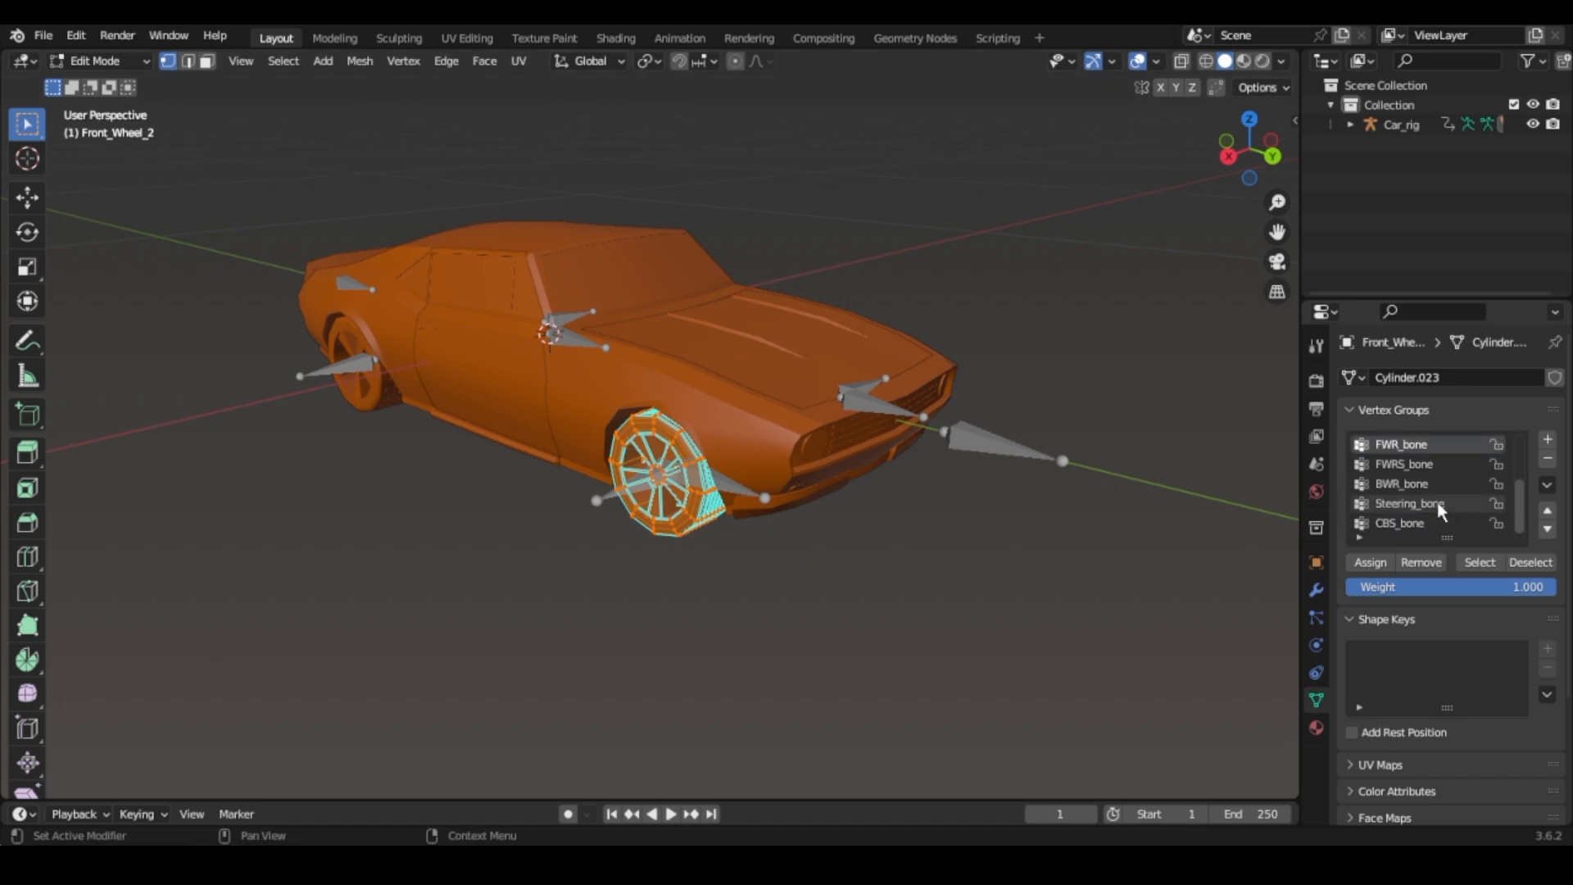
Remove every vertex group except FWR_bone from Front_Wheel_2 and return to Object Mode.
{"action": "left_click", "coordinate": [1438, 523]}
{"action": "left_click", "coordinate": [1551, 461]}
{"action": "left_click", "coordinate": [1550, 460]}
{"action": "left_click", "coordinate": [1550, 460]}
{"action": "left_click", "coordinate": [1550, 460]}
{"action": "left_click", "coordinate": [1414, 446]}
{"action": "left_click", "coordinate": [1548, 461]}
{"action": "left_click", "coordinate": [1548, 460]}
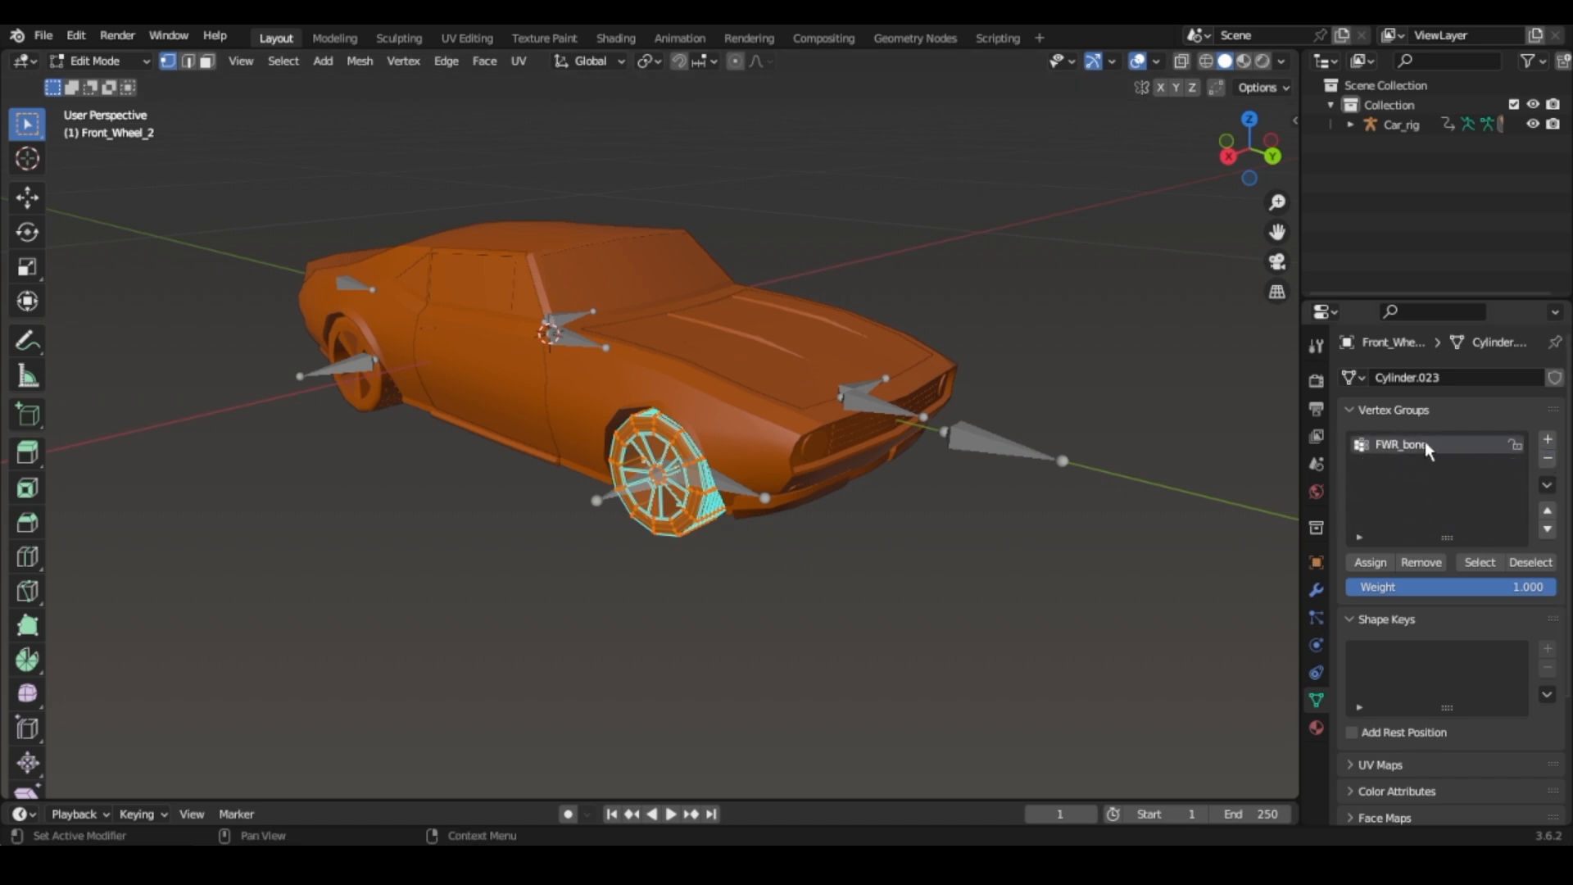
{"action": "left_click", "coordinate": [1106, 540]}
{"action": "left_click", "coordinate": [1481, 566]}
{"action": "key", "text": "Tab"}
Assign all vertices of Back_Wheel_2 to its BWR_bone vertex group in Edit Mode.
{"action": "left_click_drag", "start_coordinate": [1257, 164], "coordinate": [901, 177]}
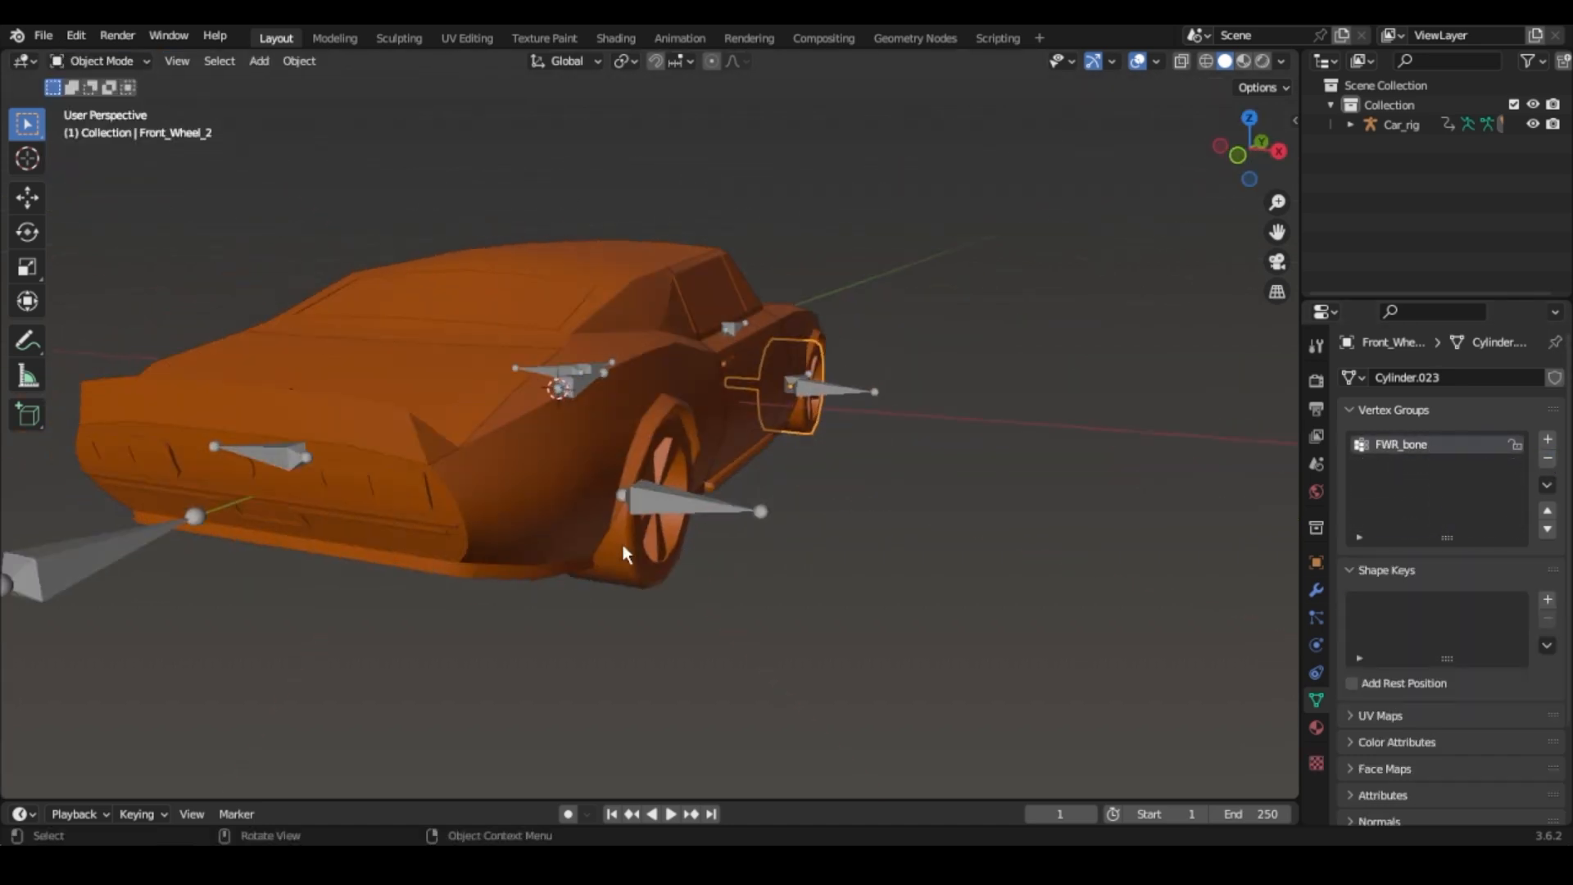
{"action": "left_click", "coordinate": [622, 542]}
{"action": "middle_click_drag", "start_coordinate": [622, 542], "coordinate": [675, 385]}
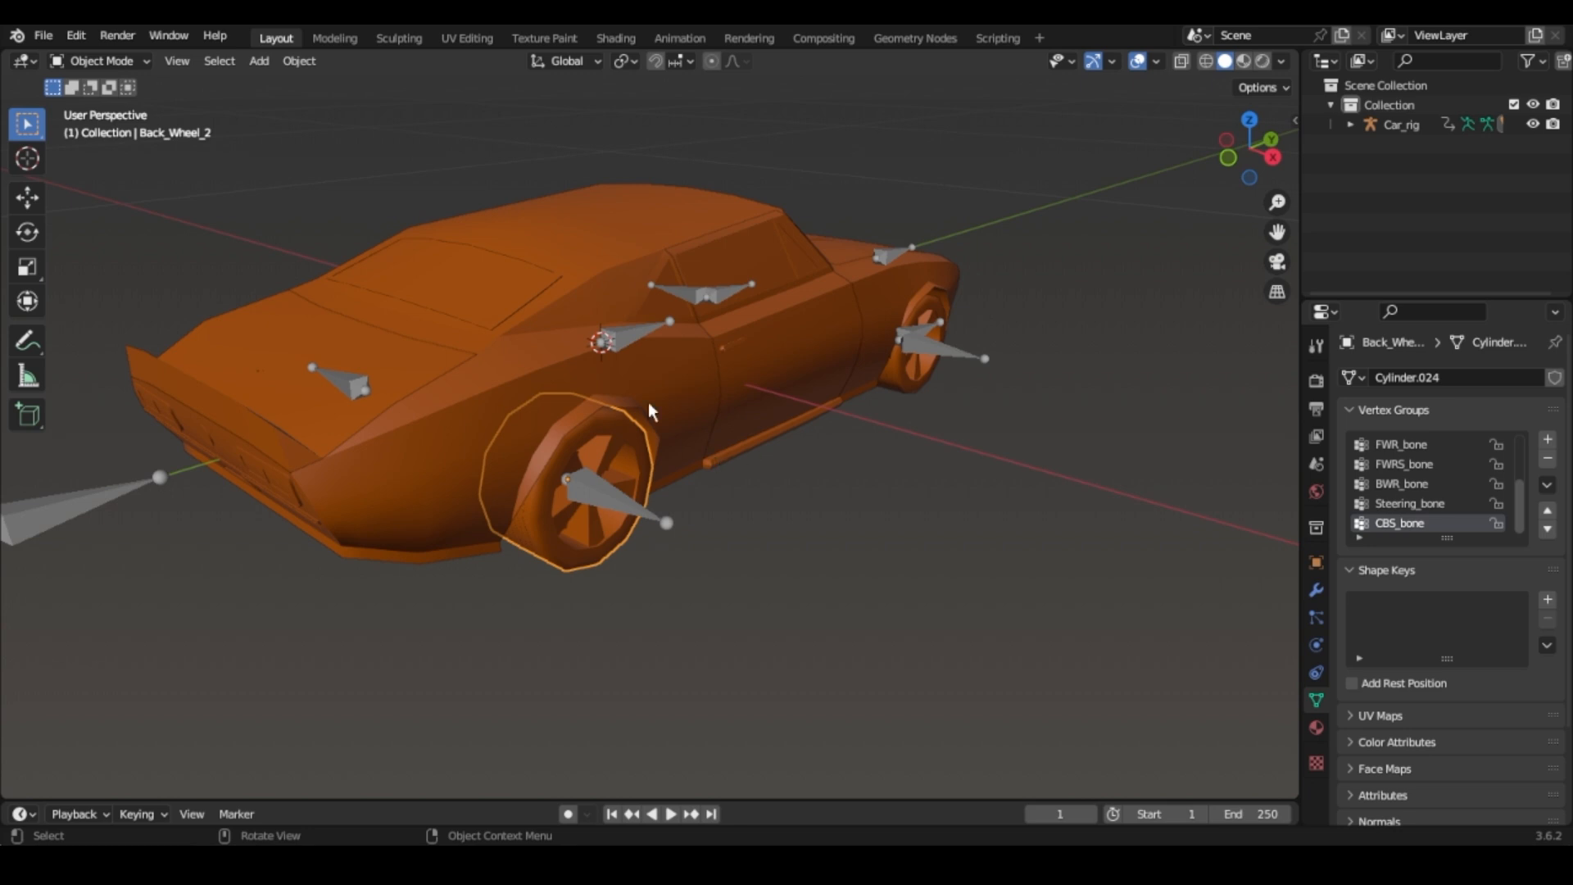
{"action": "key", "text": "Tab"}
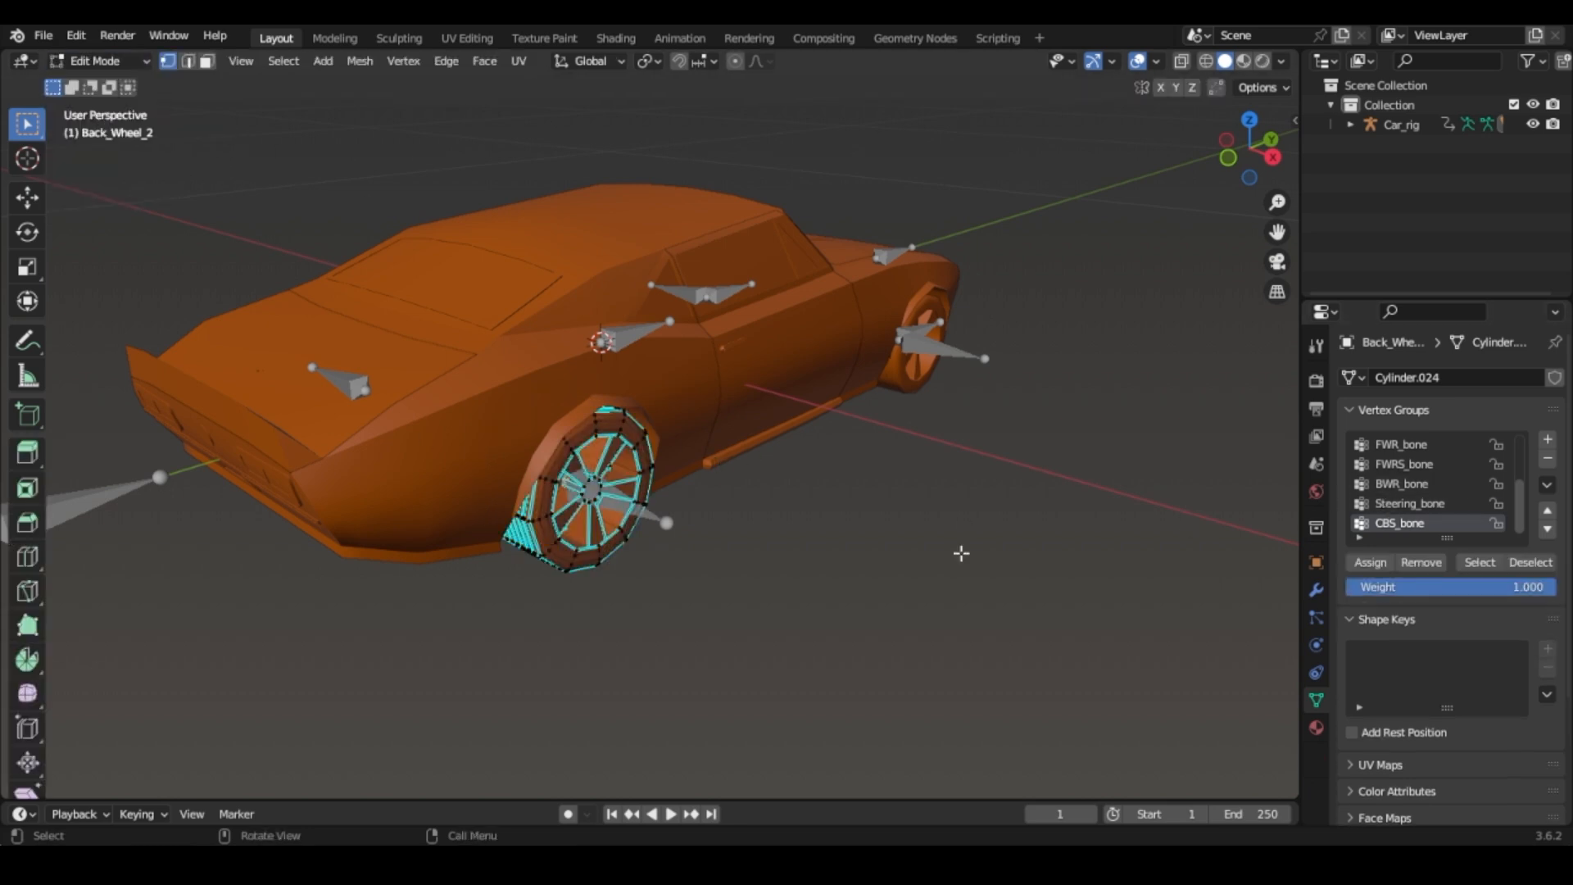
{"action": "left_click", "coordinate": [1402, 485]}
{"action": "left_click", "coordinate": [1370, 562]}
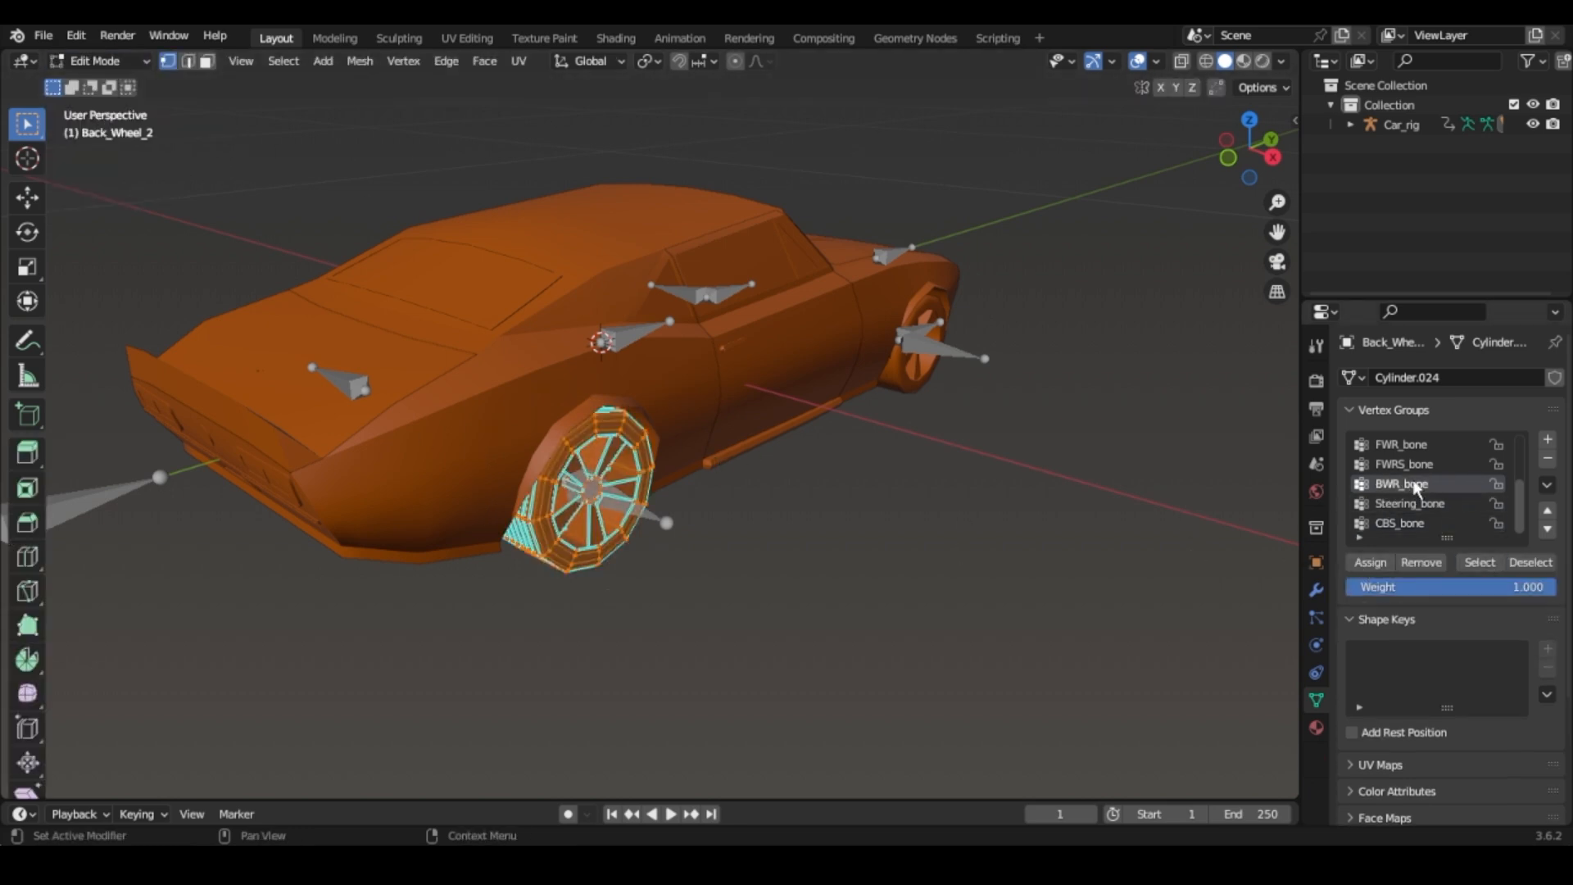
Remove every vertex group except BWR_bone from Back_Wheel_2 and return to Object Mode.
{"action": "left_click", "coordinate": [1404, 502]}
{"action": "left_click", "coordinate": [1459, 523]}
{"action": "double_click", "coordinate": [1551, 459]}
{"action": "scroll", "coordinate": [1422, 451], "scroll_direction": "up", "scroll_amount": 2}
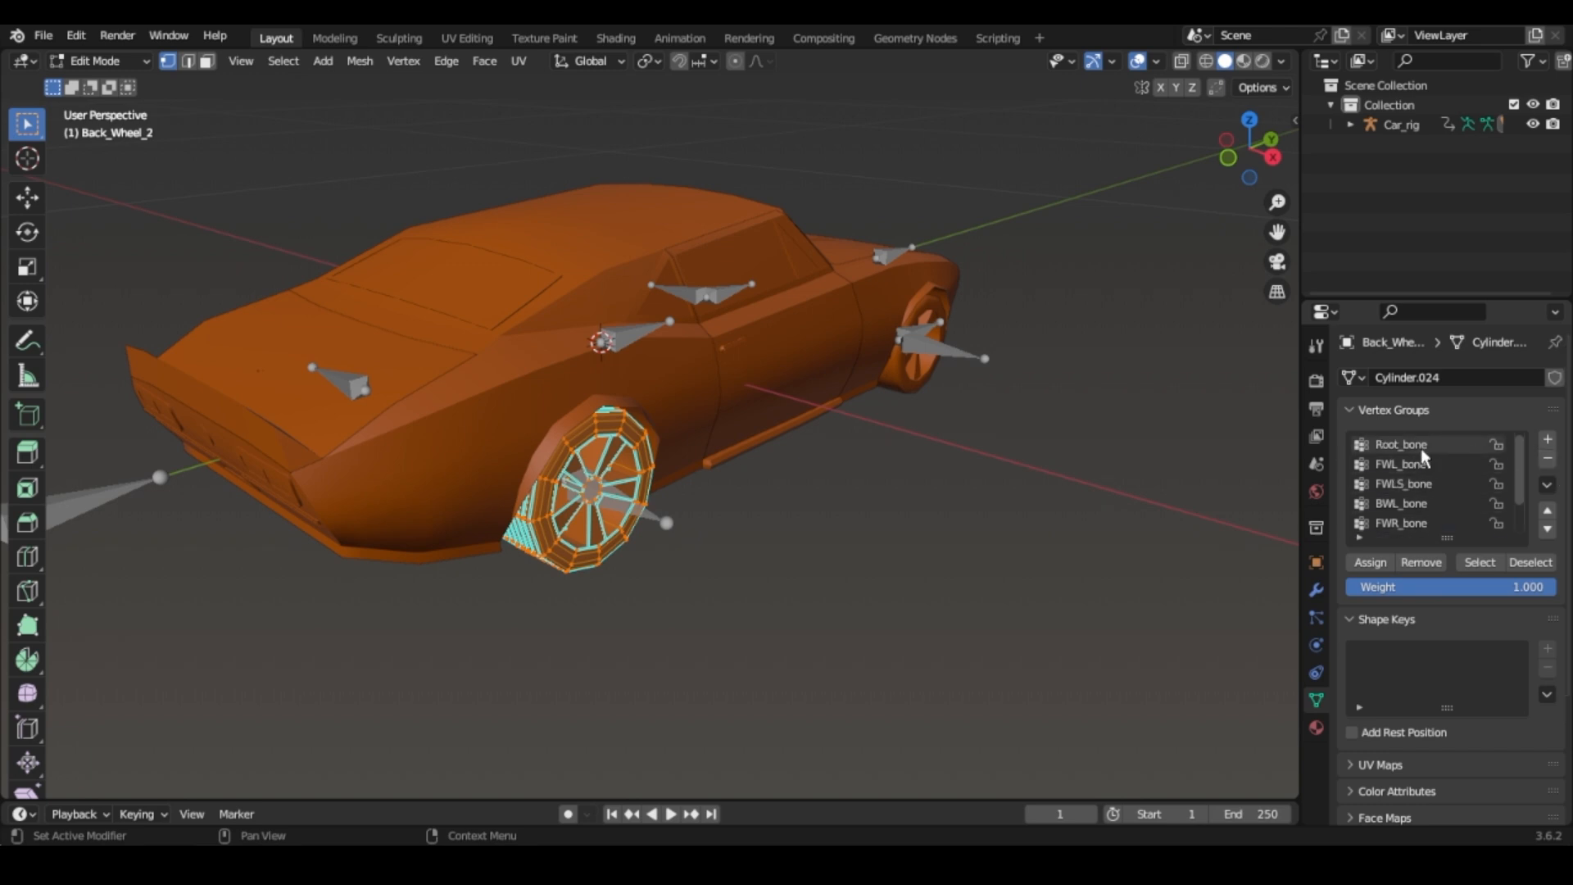
{"action": "left_click", "coordinate": [1423, 449]}
{"action": "double_click", "coordinate": [1552, 455]}
{"action": "double_click", "coordinate": [1553, 456]}
{"action": "double_click", "coordinate": [1551, 458]}
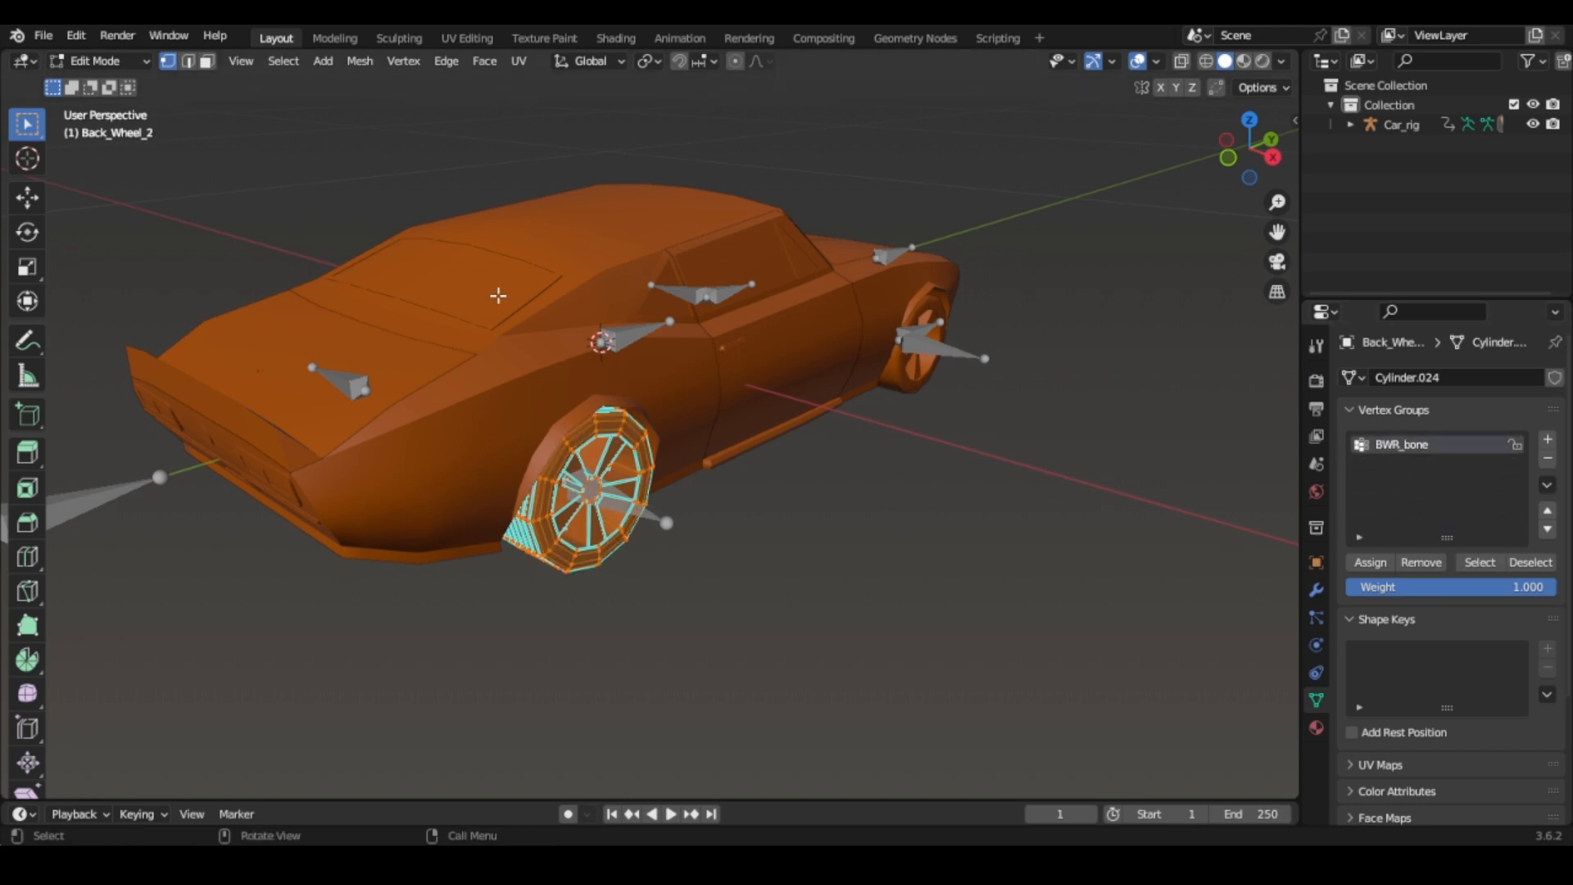
{"action": "key", "text": "Tab"}
Assign all vertices of Back_Wheel_1 to its BWL_bone vertex group in Edit Mode.
{"action": "left_click_drag", "start_coordinate": [1249, 149], "coordinate": [1516, 164]}
{"action": "left_click", "coordinate": [750, 397]}
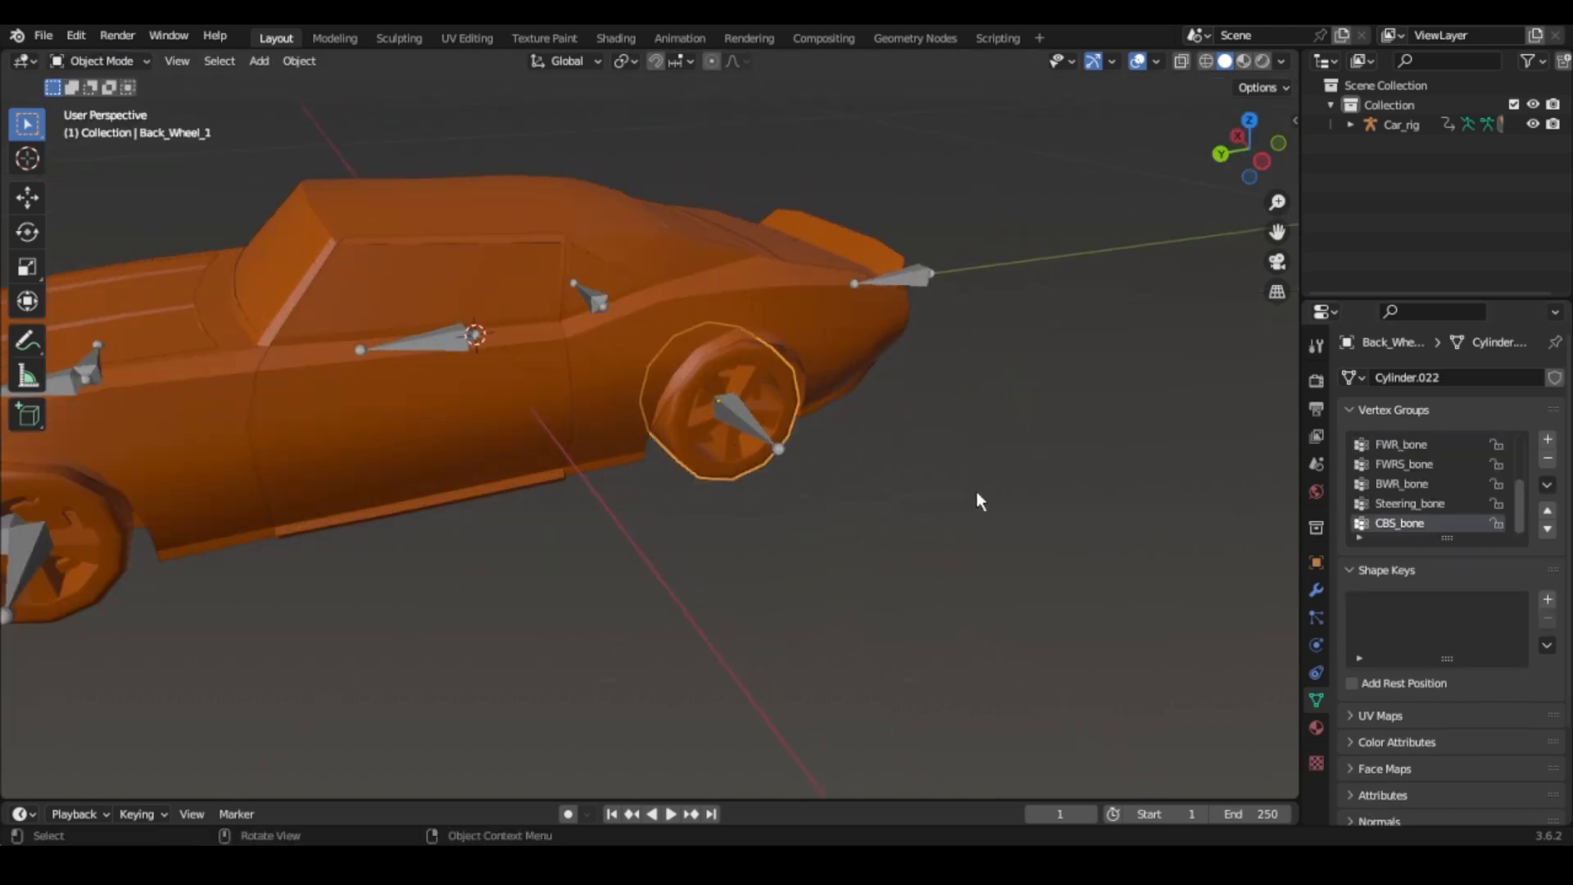
{"action": "scroll", "coordinate": [1393, 489], "scroll_direction": "up", "scroll_amount": 1}
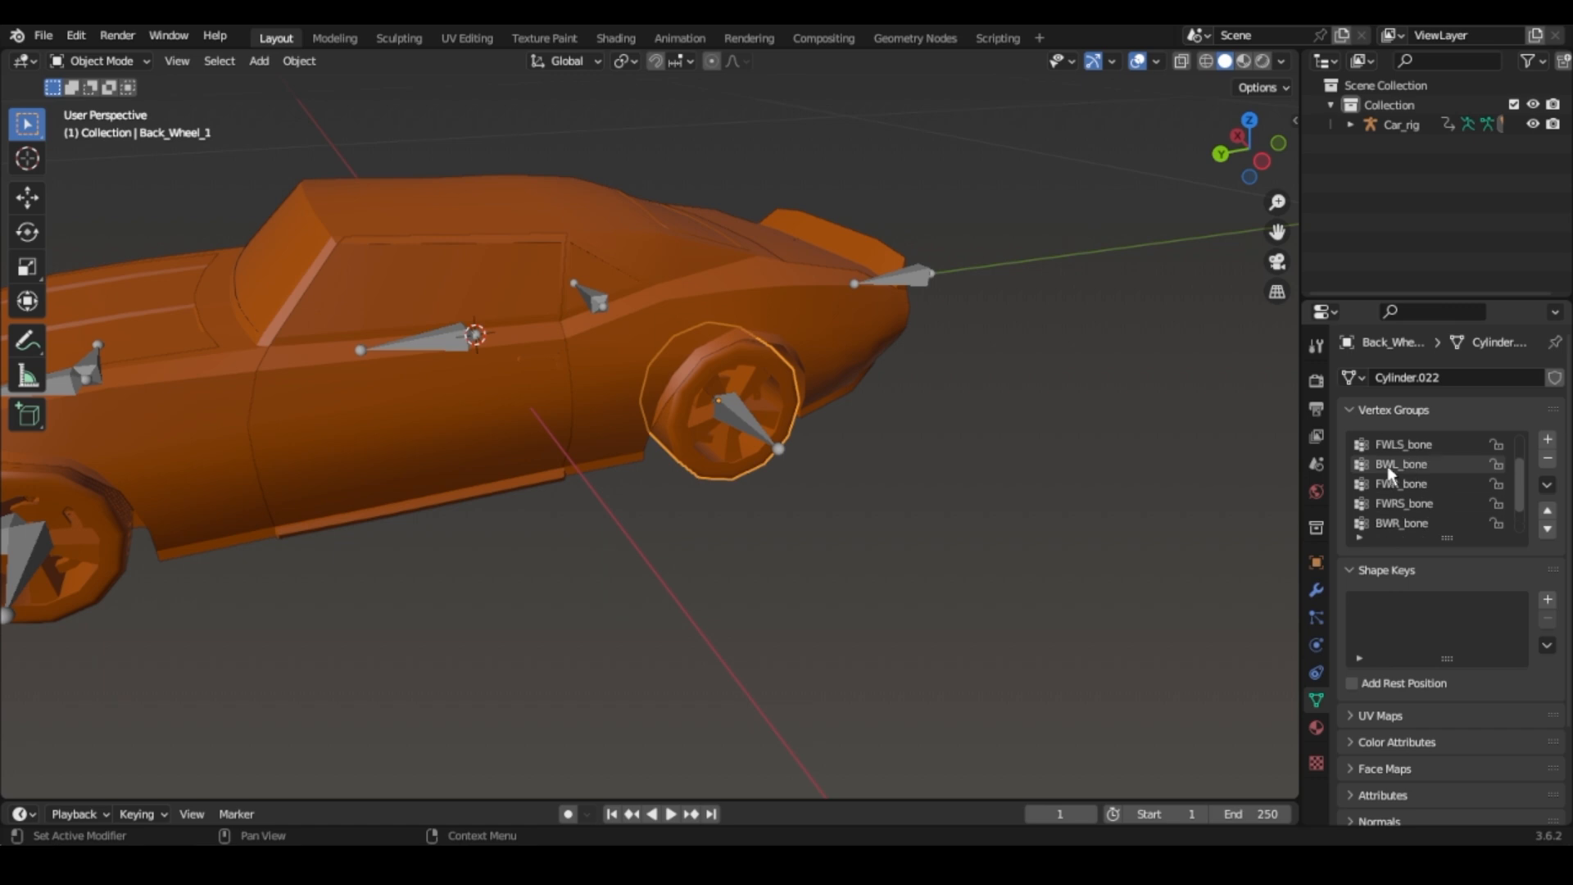
{"action": "left_click", "coordinate": [98, 60]}
{"action": "left_click", "coordinate": [94, 107]}
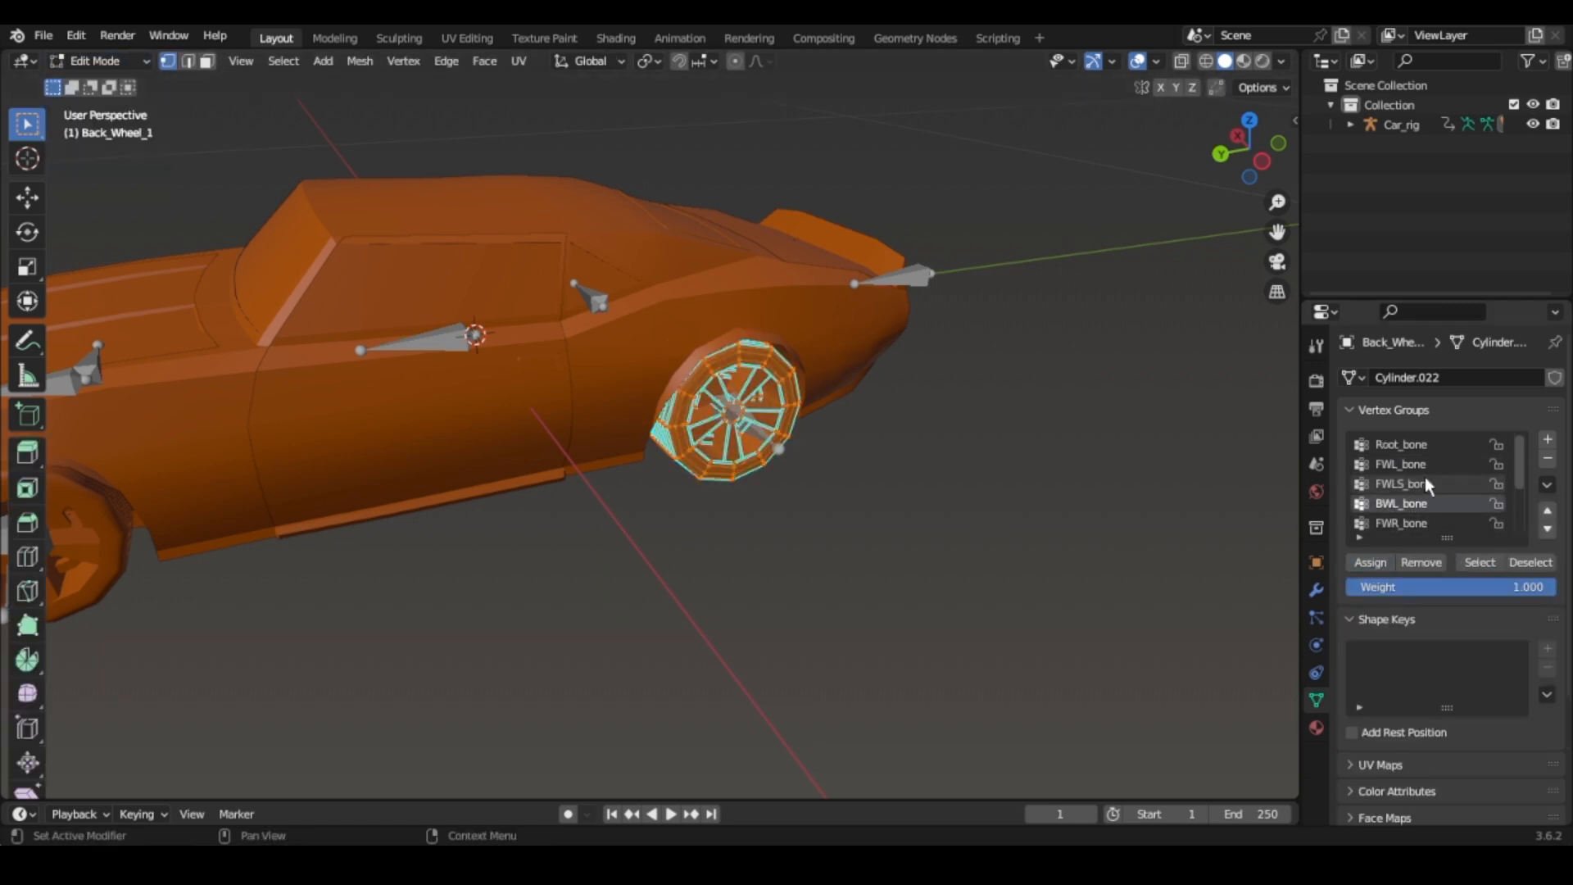
Remove every vertex group except BWL_bone from Back_Wheel_1, check its vertices, and return to Object Mode.
{"action": "left_click", "coordinate": [1403, 444]}
{"action": "left_click", "coordinate": [1543, 464]}
{"action": "left_click", "coordinate": [1402, 464]}
{"action": "scroll", "coordinate": [1402, 492], "scroll_direction": "down", "scroll_amount": 1}
{"action": "left_click", "coordinate": [1399, 523]}
{"action": "triple_click", "coordinate": [1541, 460]}
{"action": "double_click", "coordinate": [1542, 460]}
{"action": "left_click", "coordinate": [1529, 563]}
{"action": "left_click", "coordinate": [1459, 560]}
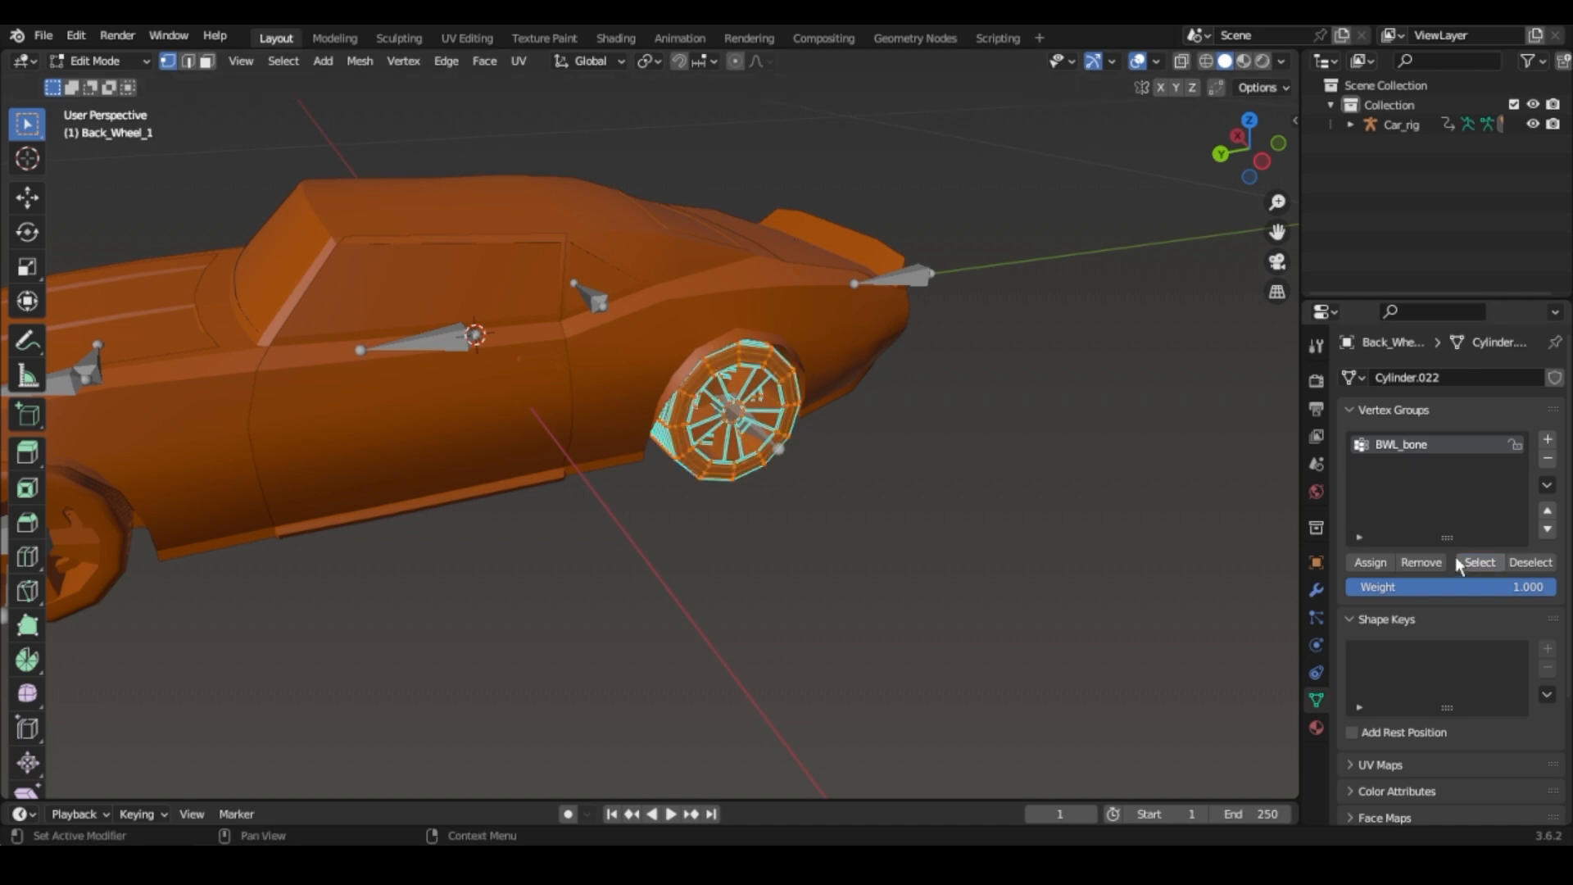
{"action": "left_click", "coordinate": [100, 63]}
{"action": "left_click", "coordinate": [103, 84]}
Try moving Root_bone along the Y axis in Pose Mode to test which car parts follow, then return Car_rig to Object Mode.
{"action": "scroll", "coordinate": [1031, 300], "scroll_direction": "down", "scroll_amount": 3}
{"action": "middle_click_drag", "start_coordinate": [1031, 300], "coordinate": [1094, 301]}
{"action": "left_click", "coordinate": [739, 414]}
{"action": "left_click", "coordinate": [97, 62]}
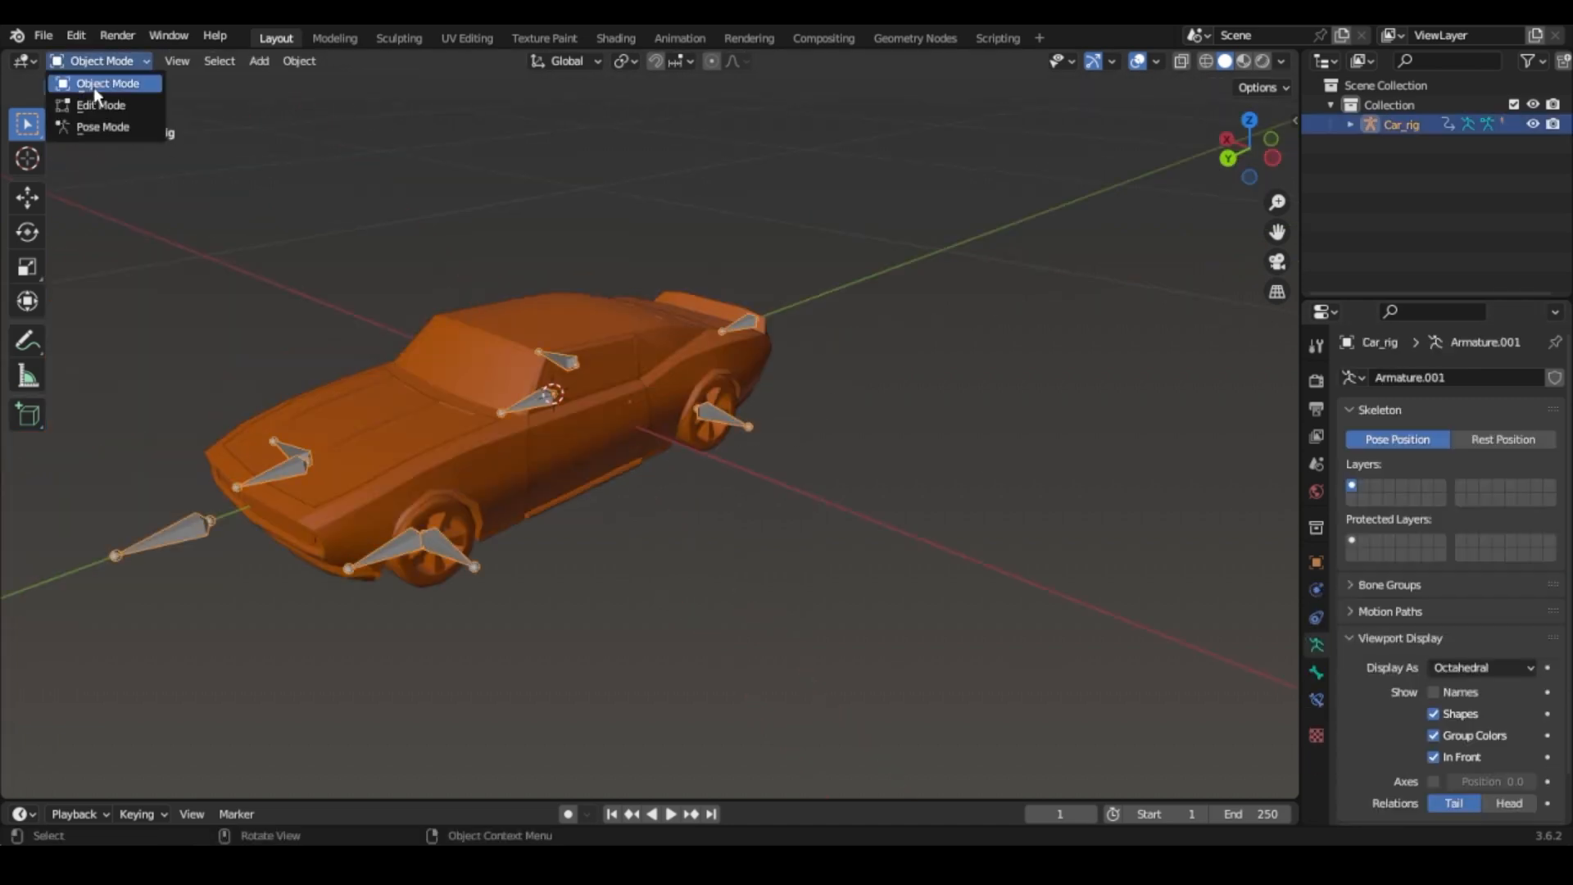
{"action": "left_click", "coordinate": [95, 87]}
{"action": "left_click", "coordinate": [97, 63]}
{"action": "left_click", "coordinate": [93, 127]}
{"action": "key", "text": "g"}
{"action": "key", "text": "y"}
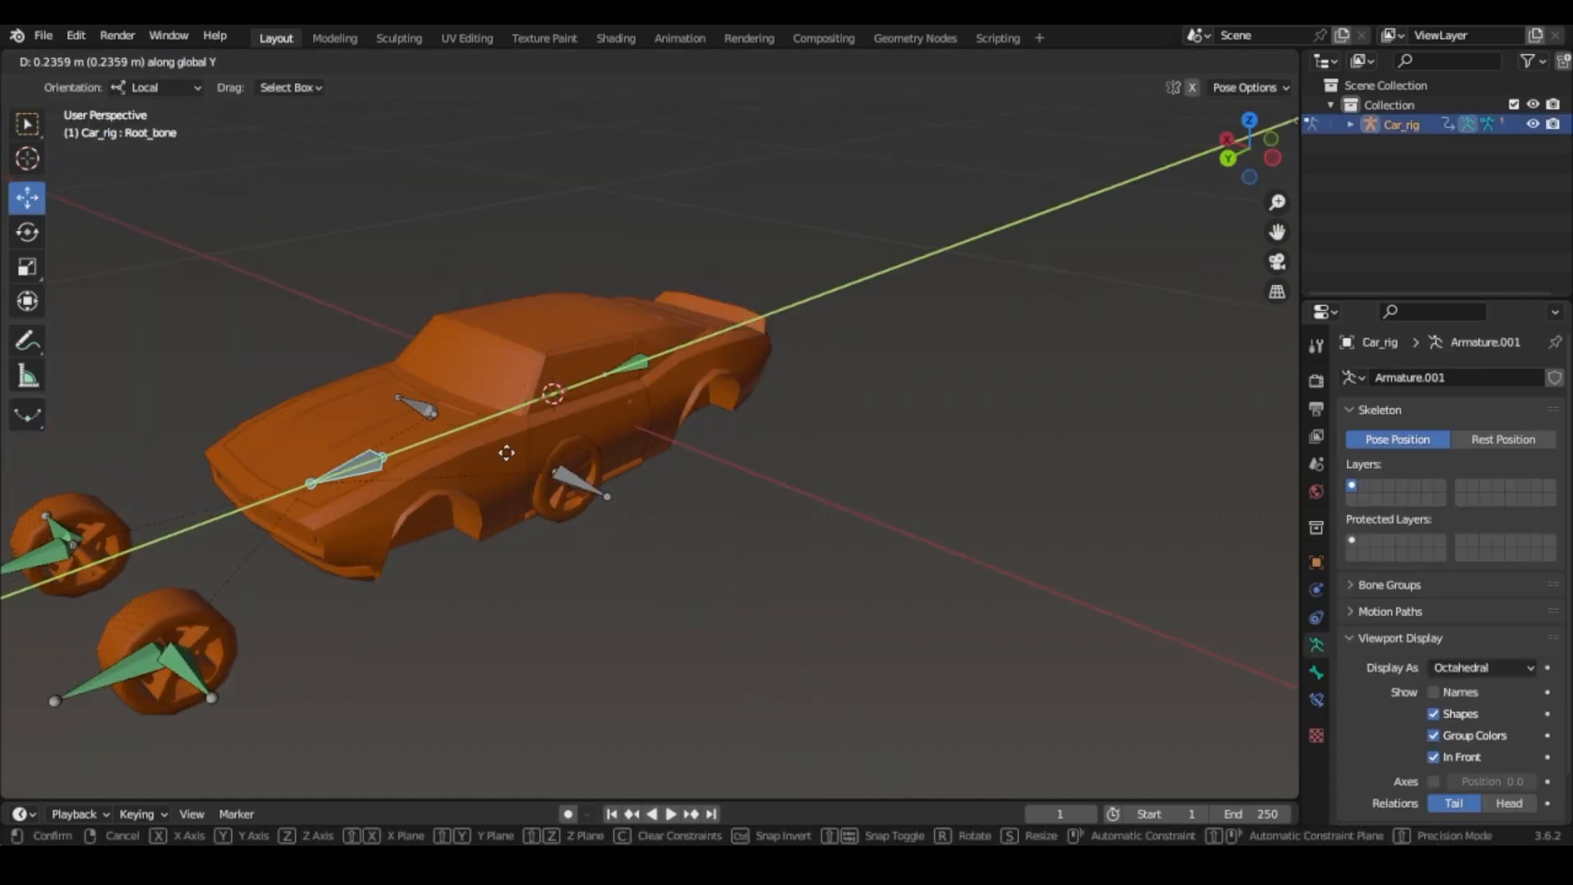
{"action": "key", "text": "Escape"}
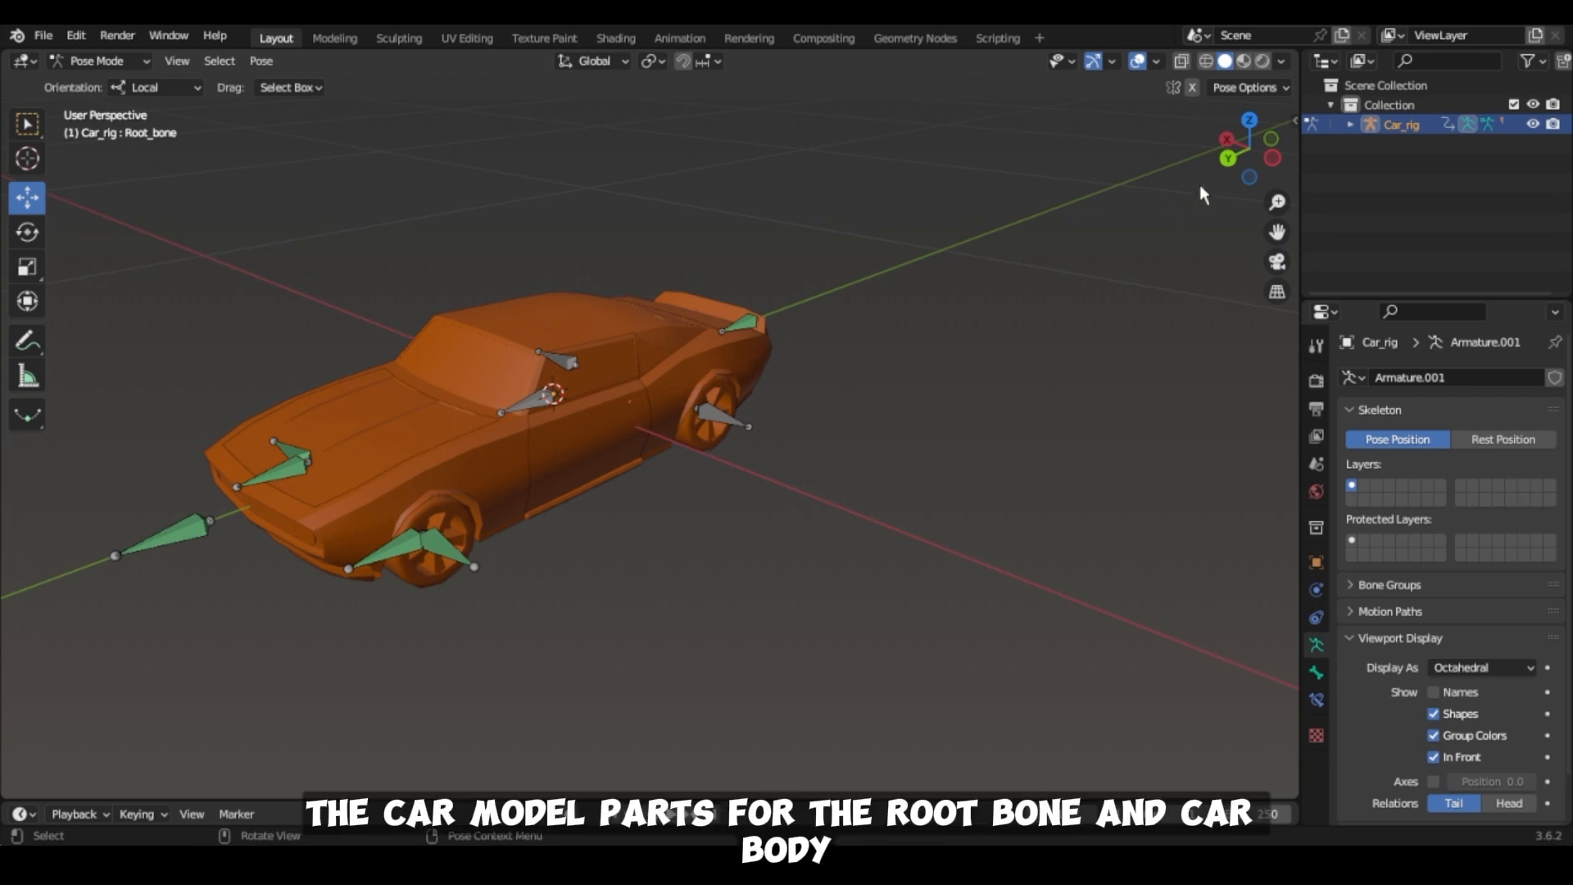
{"action": "left_click_drag", "start_coordinate": [1250, 151], "coordinate": [1198, 151]}
{"action": "left_click_drag", "start_coordinate": [1278, 231], "coordinate": [1382, 266]}
{"action": "left_click", "coordinate": [99, 61]}
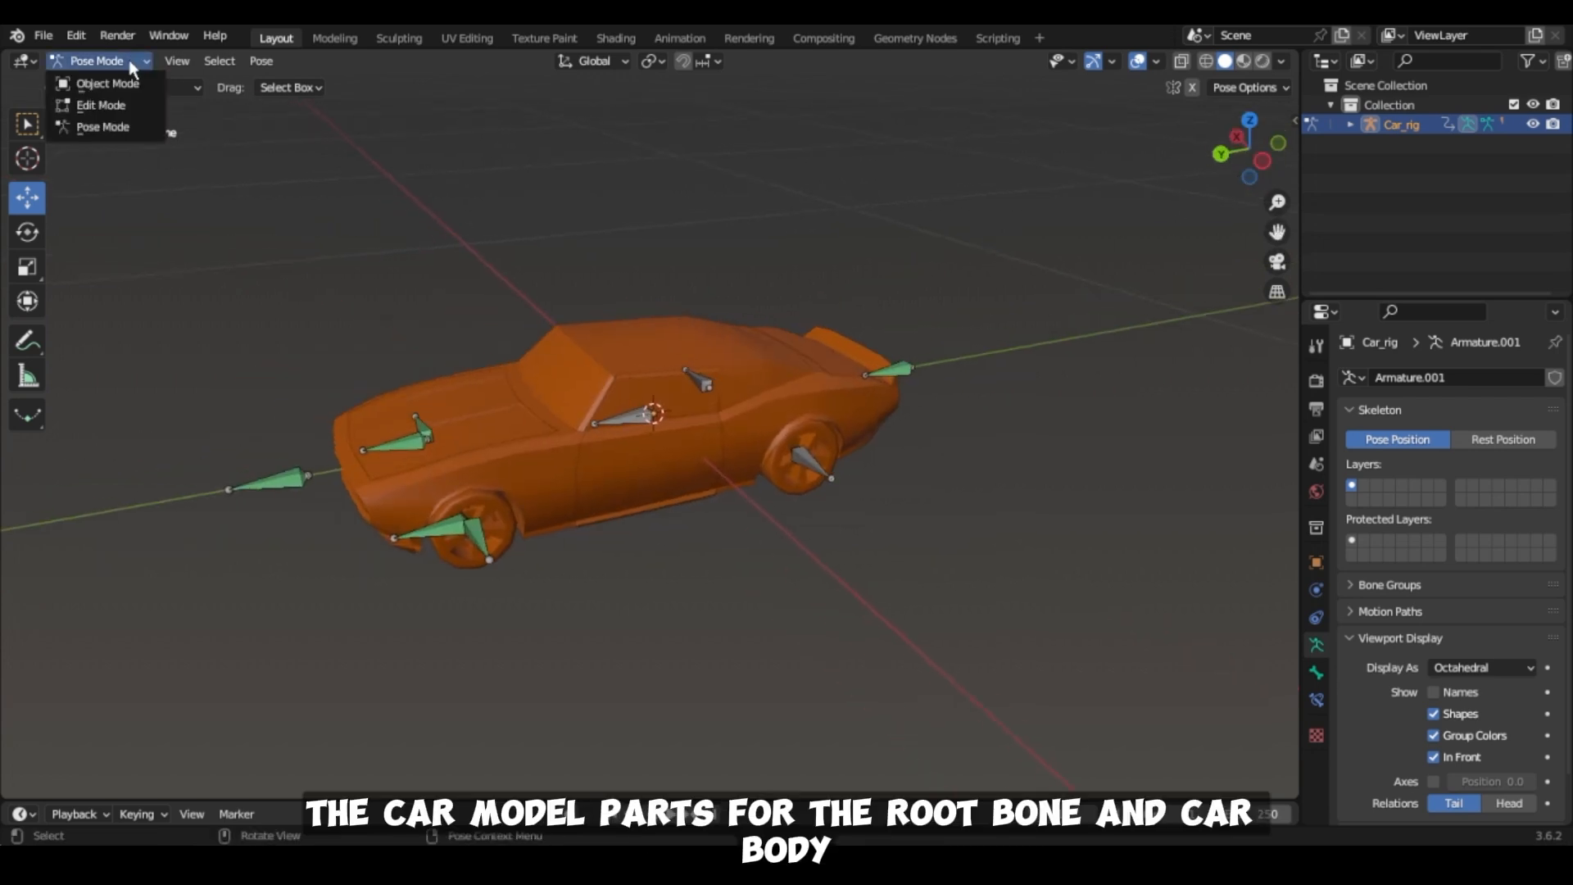
{"action": "left_click", "coordinate": [118, 81]}
{"action": "left_click_drag", "start_coordinate": [1236, 150], "coordinate": [1217, 171]}
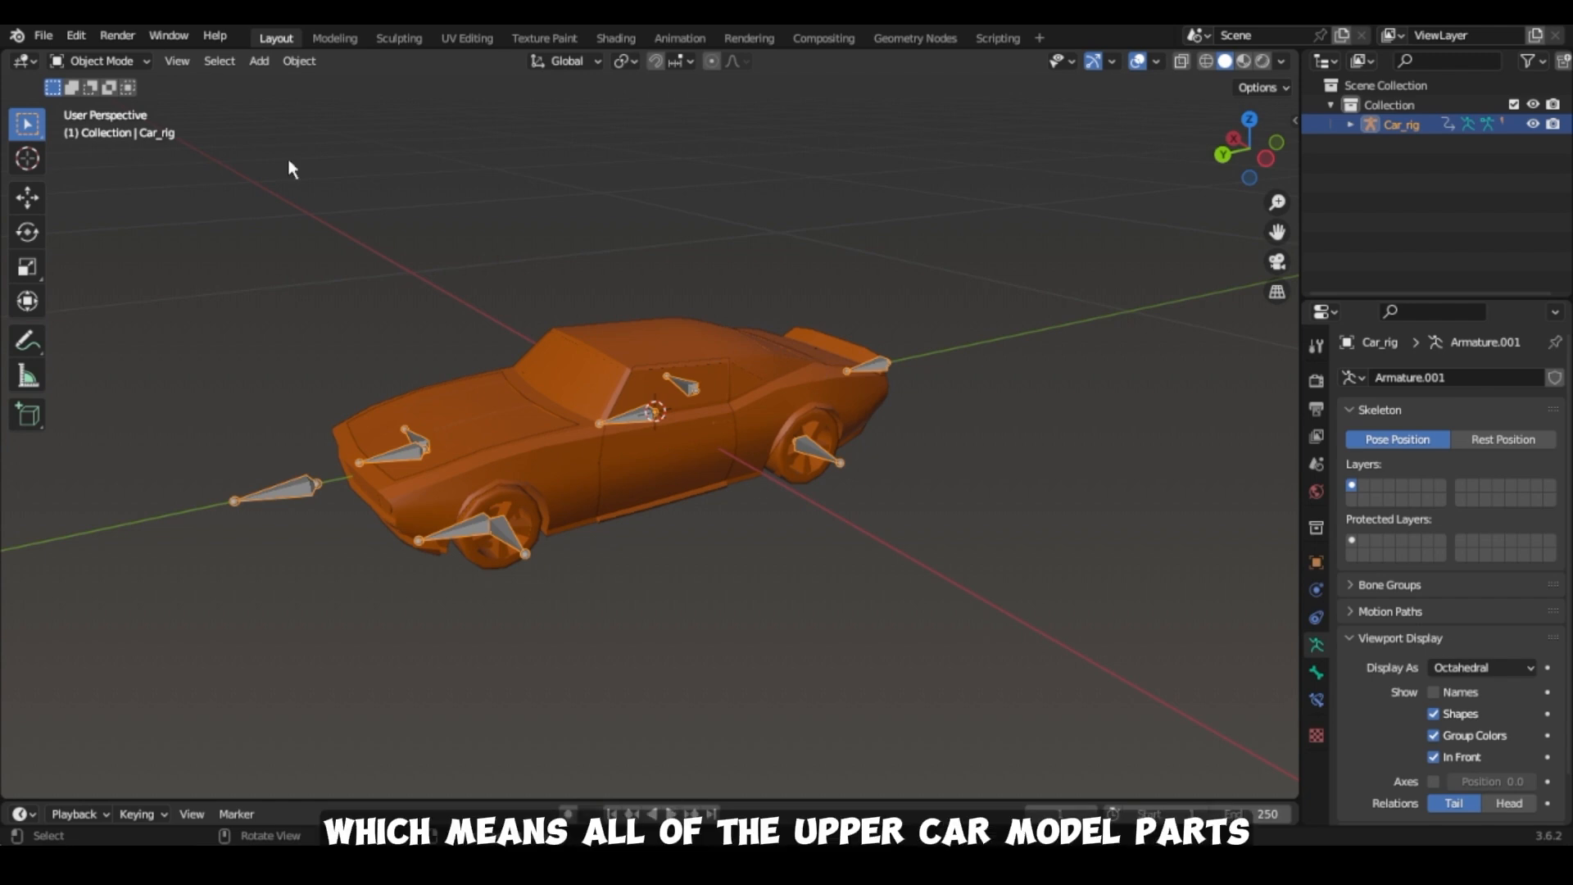
Assign all vertices of Car_Body to its Root_bone and CBS_bone vertex groups in Edit Mode.
{"action": "scroll", "coordinate": [596, 338], "scroll_direction": "up", "scroll_amount": 2}
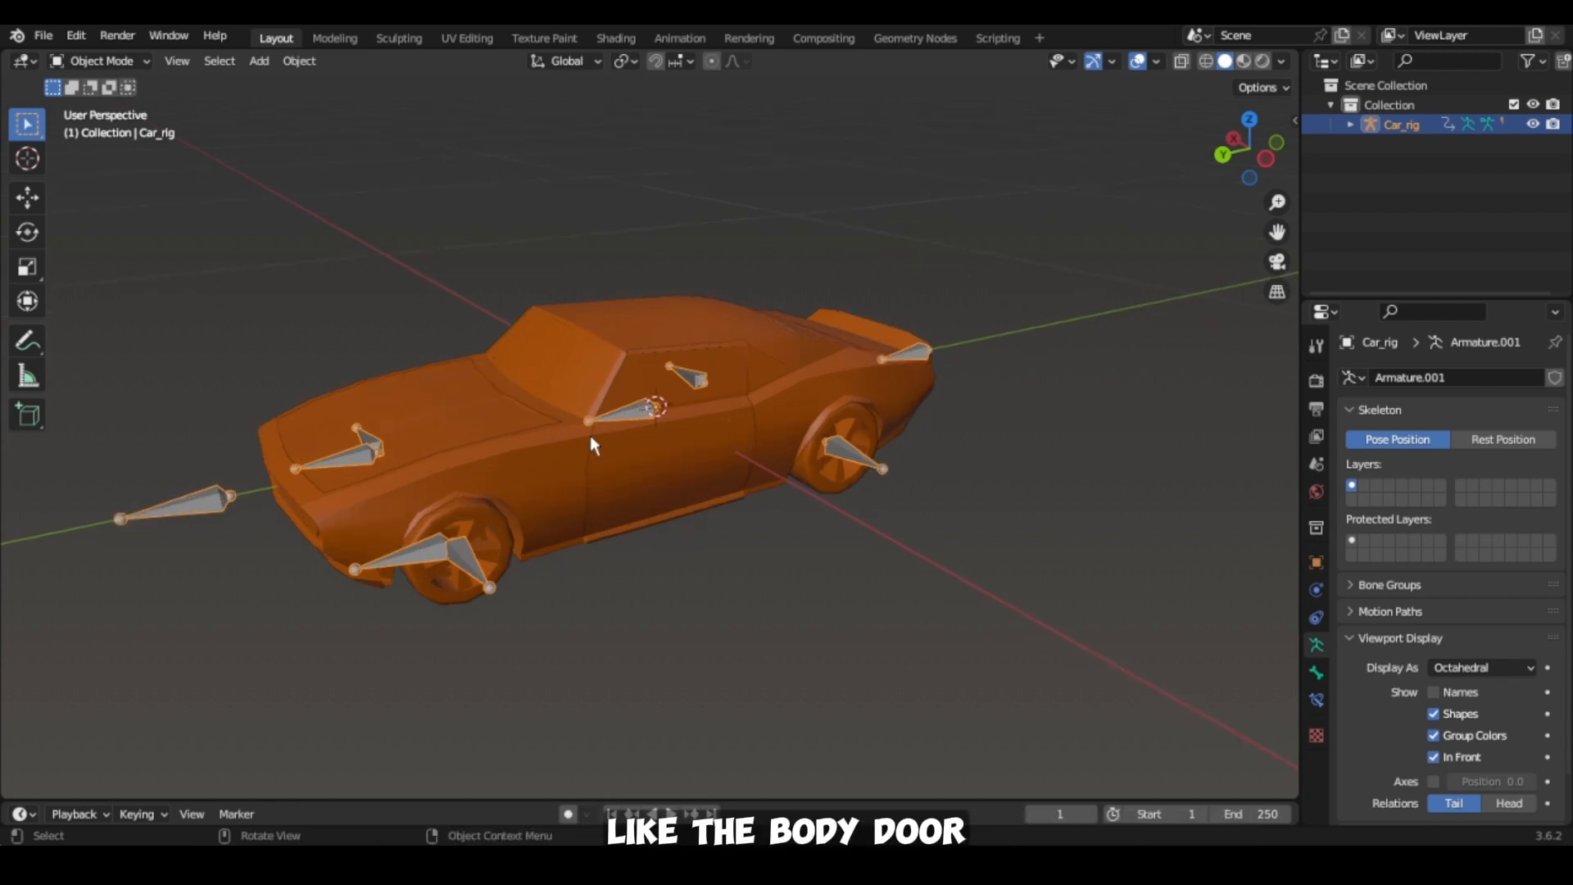
{"action": "left_click", "coordinate": [587, 460]}
{"action": "left_click", "coordinate": [616, 456]}
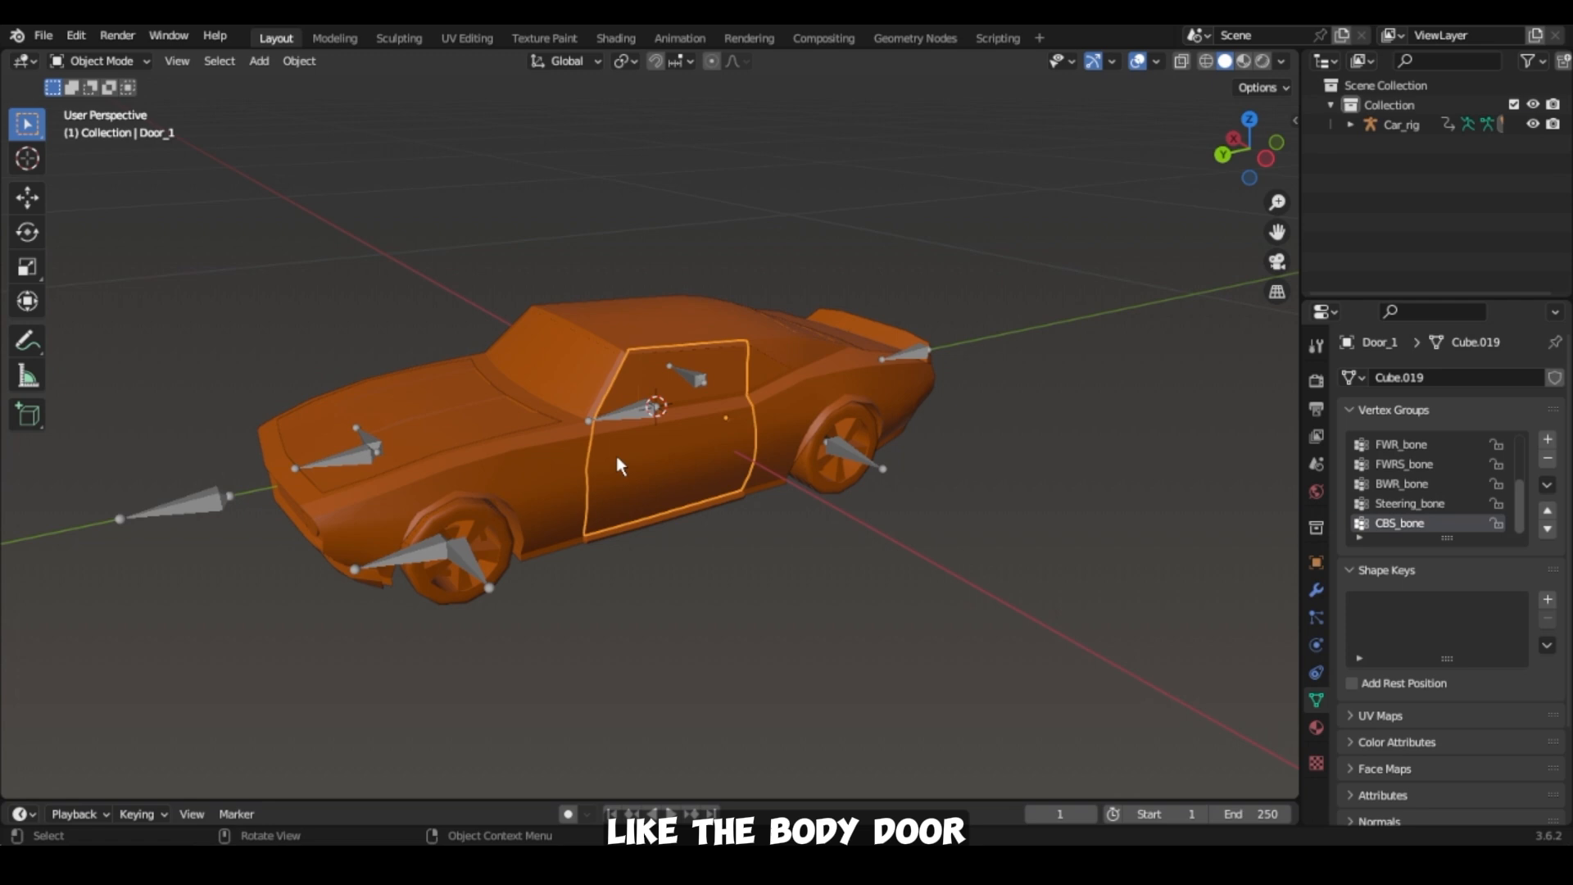
{"action": "left_click", "coordinate": [519, 476], "text": "shift"}
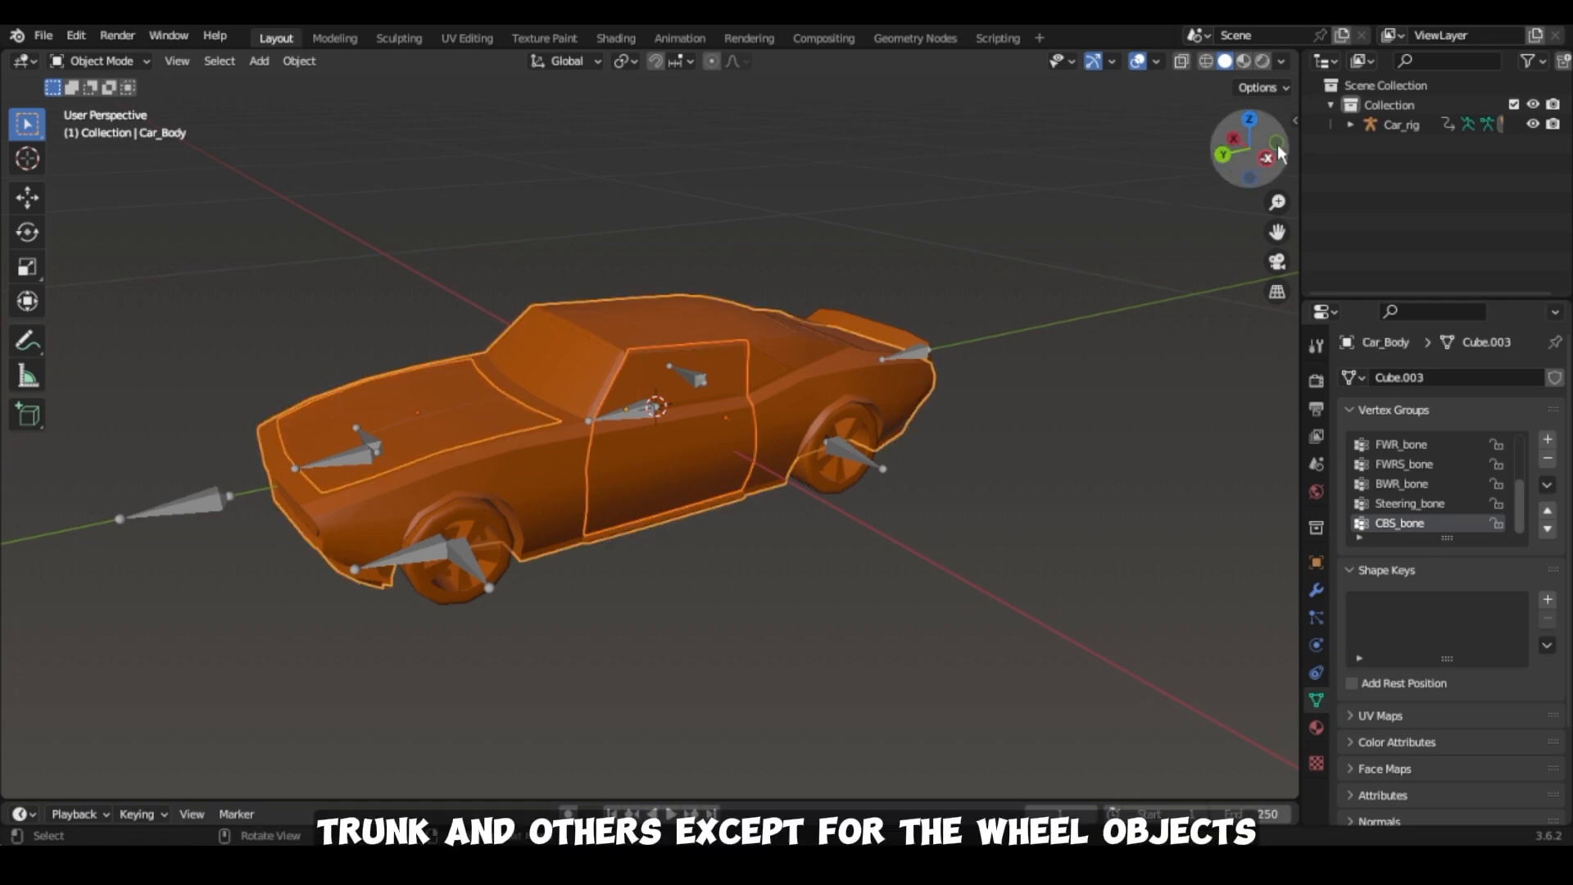
{"action": "left_click", "coordinate": [1350, 125]}
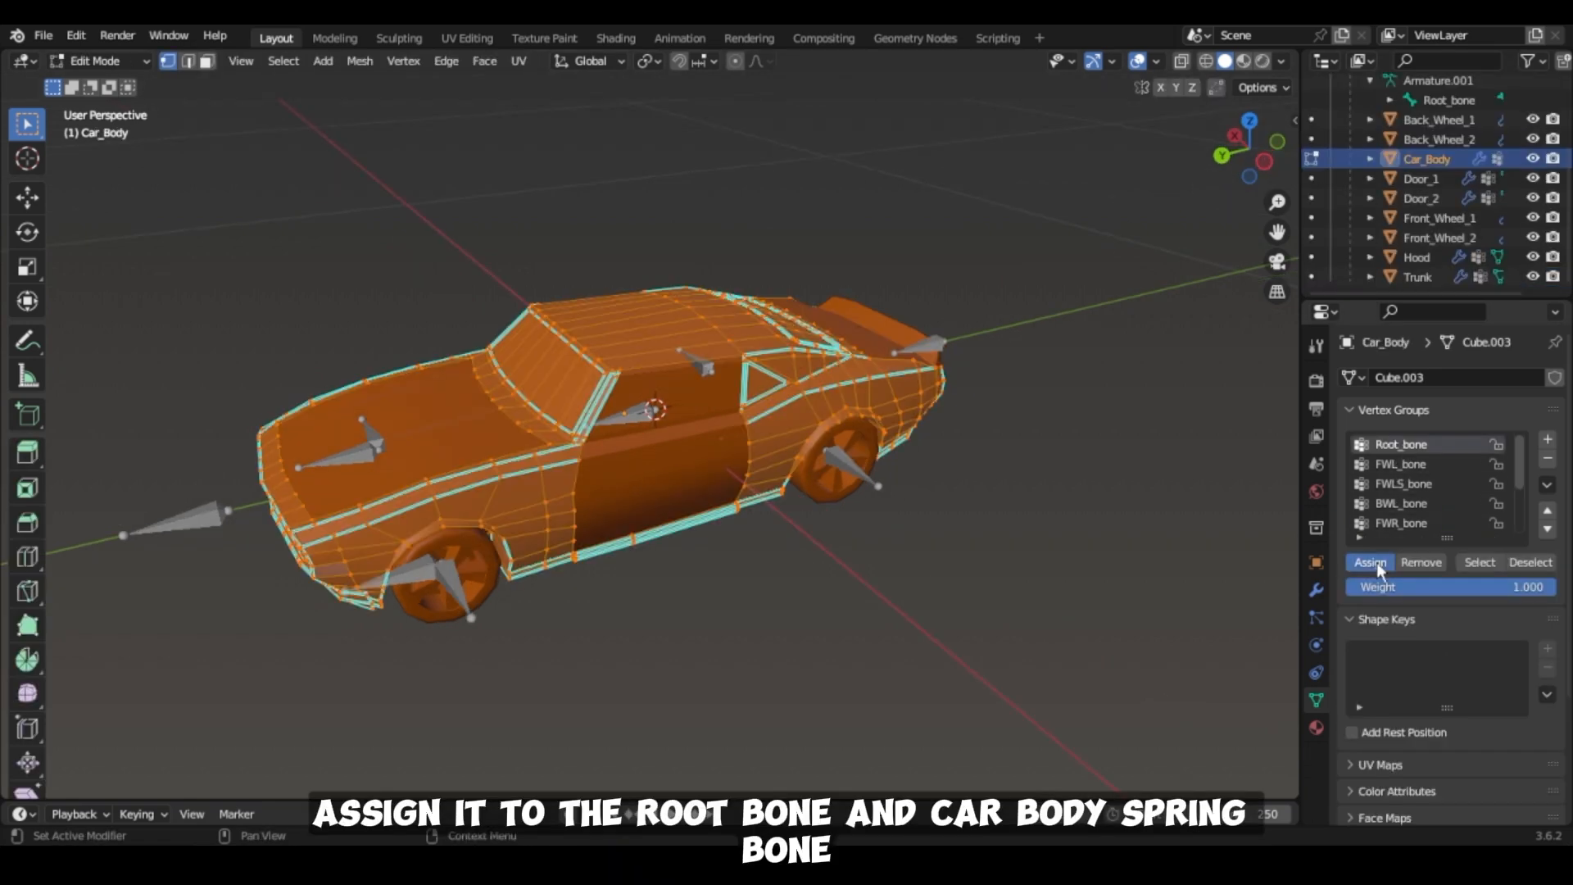
{"action": "left_click", "coordinate": [1377, 562]}
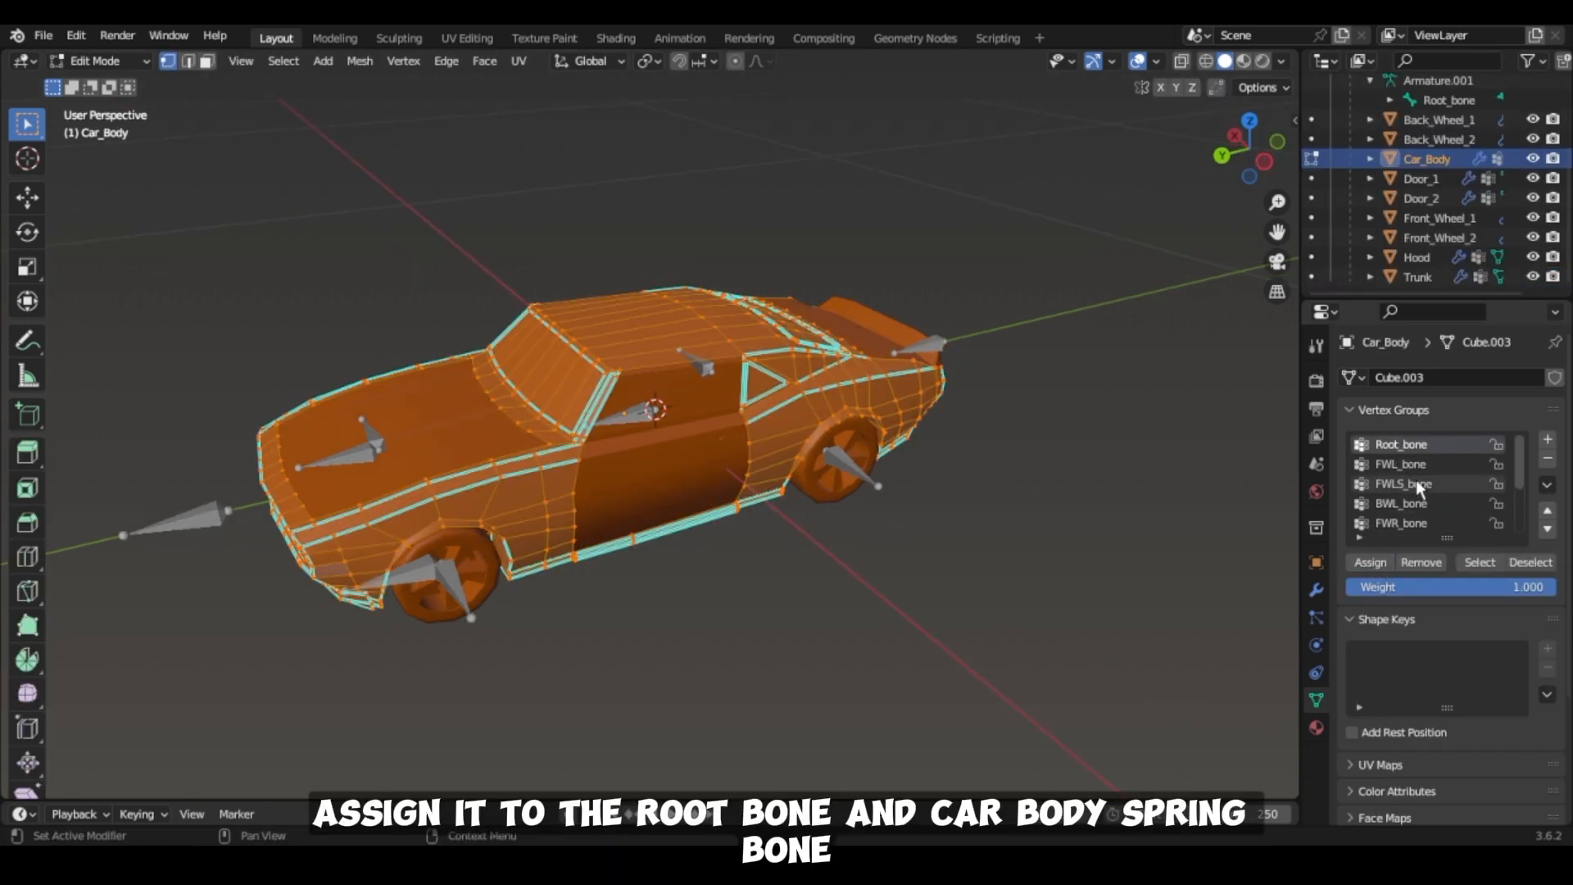
{"action": "scroll", "coordinate": [1416, 479], "scroll_direction": "down", "scroll_amount": 4}
{"action": "left_click", "coordinate": [1397, 524]}
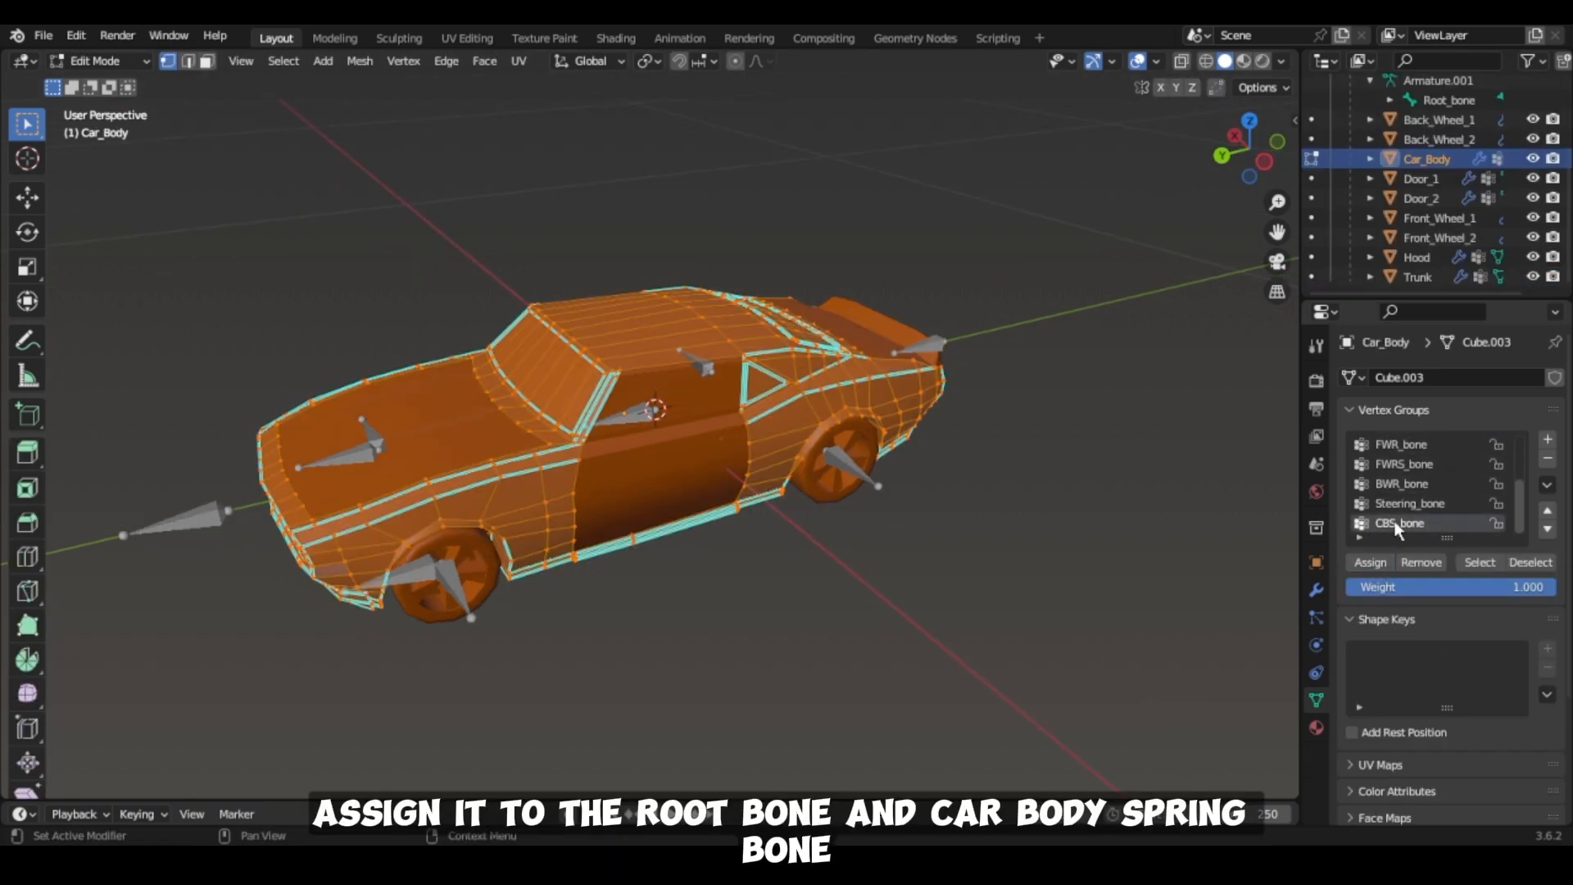
{"action": "left_click", "coordinate": [1369, 563]}
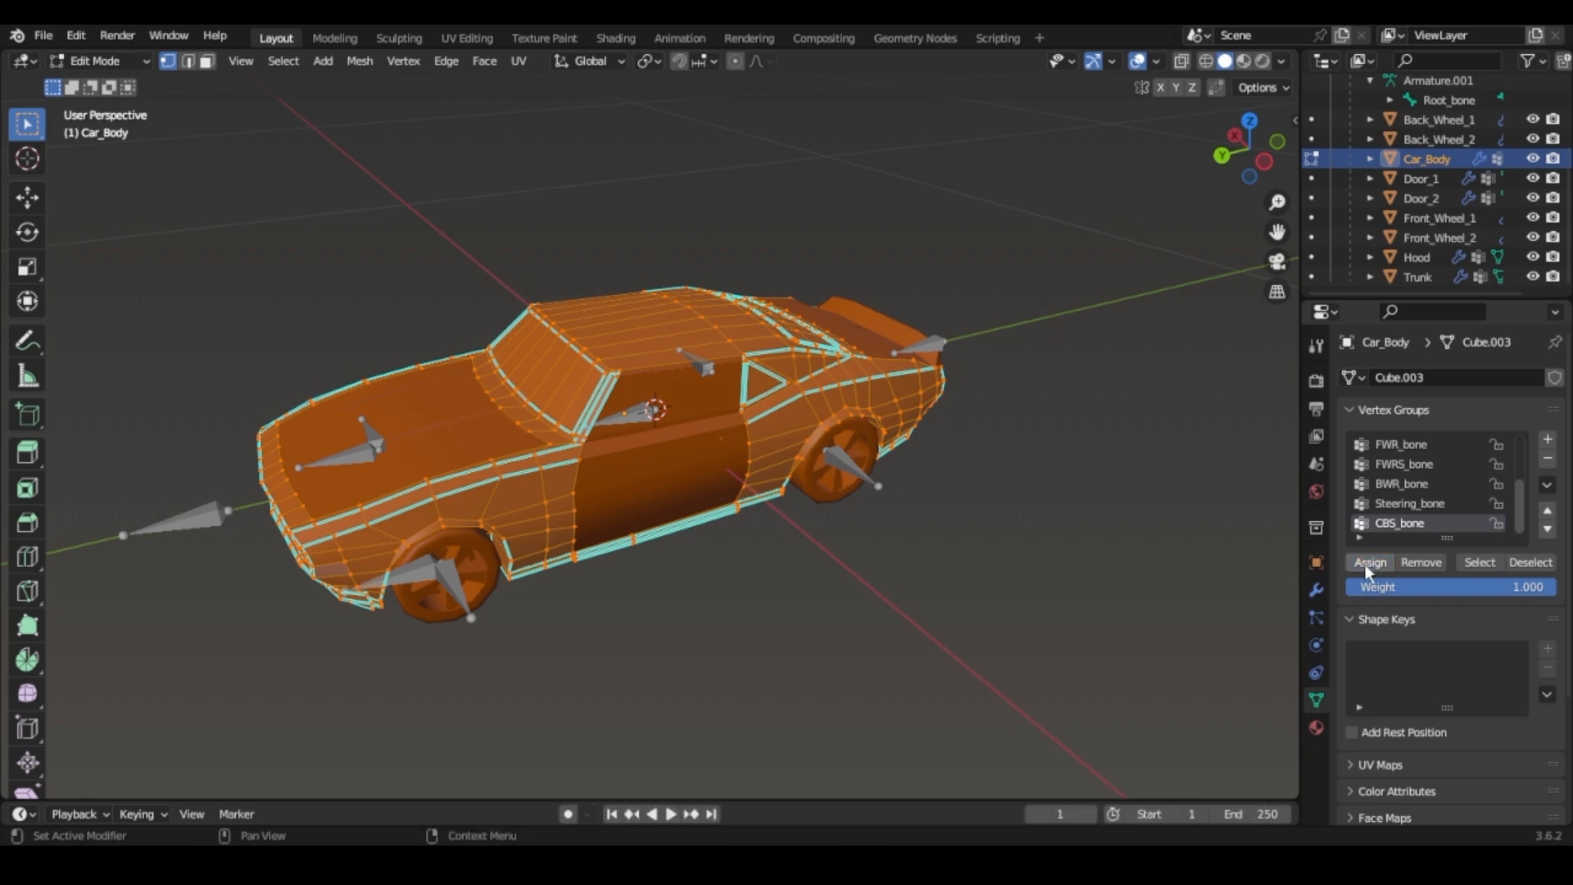
Remove every vertex group except Root_bone and CBS_bone from Car_Body and return to Object Mode.
{"action": "left_click", "coordinate": [1409, 504]}
{"action": "left_click", "coordinate": [1548, 458]}
{"action": "left_click", "coordinate": [1548, 458]}
{"action": "left_click", "coordinate": [1548, 458]}
{"action": "left_click", "coordinate": [1548, 458]}
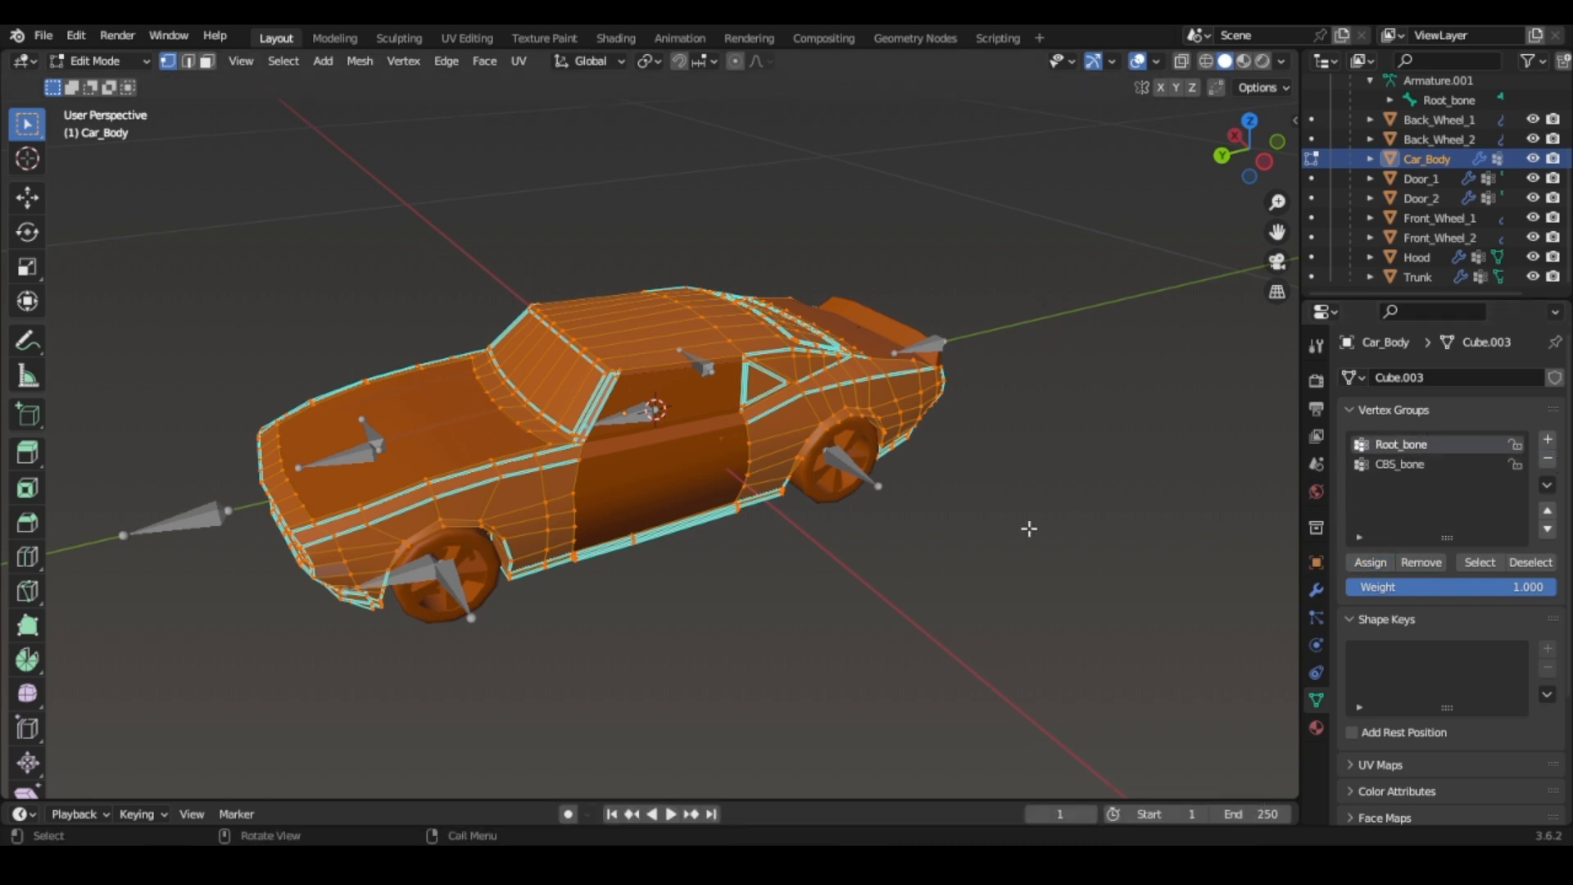
{"action": "key", "text": "Tab"}
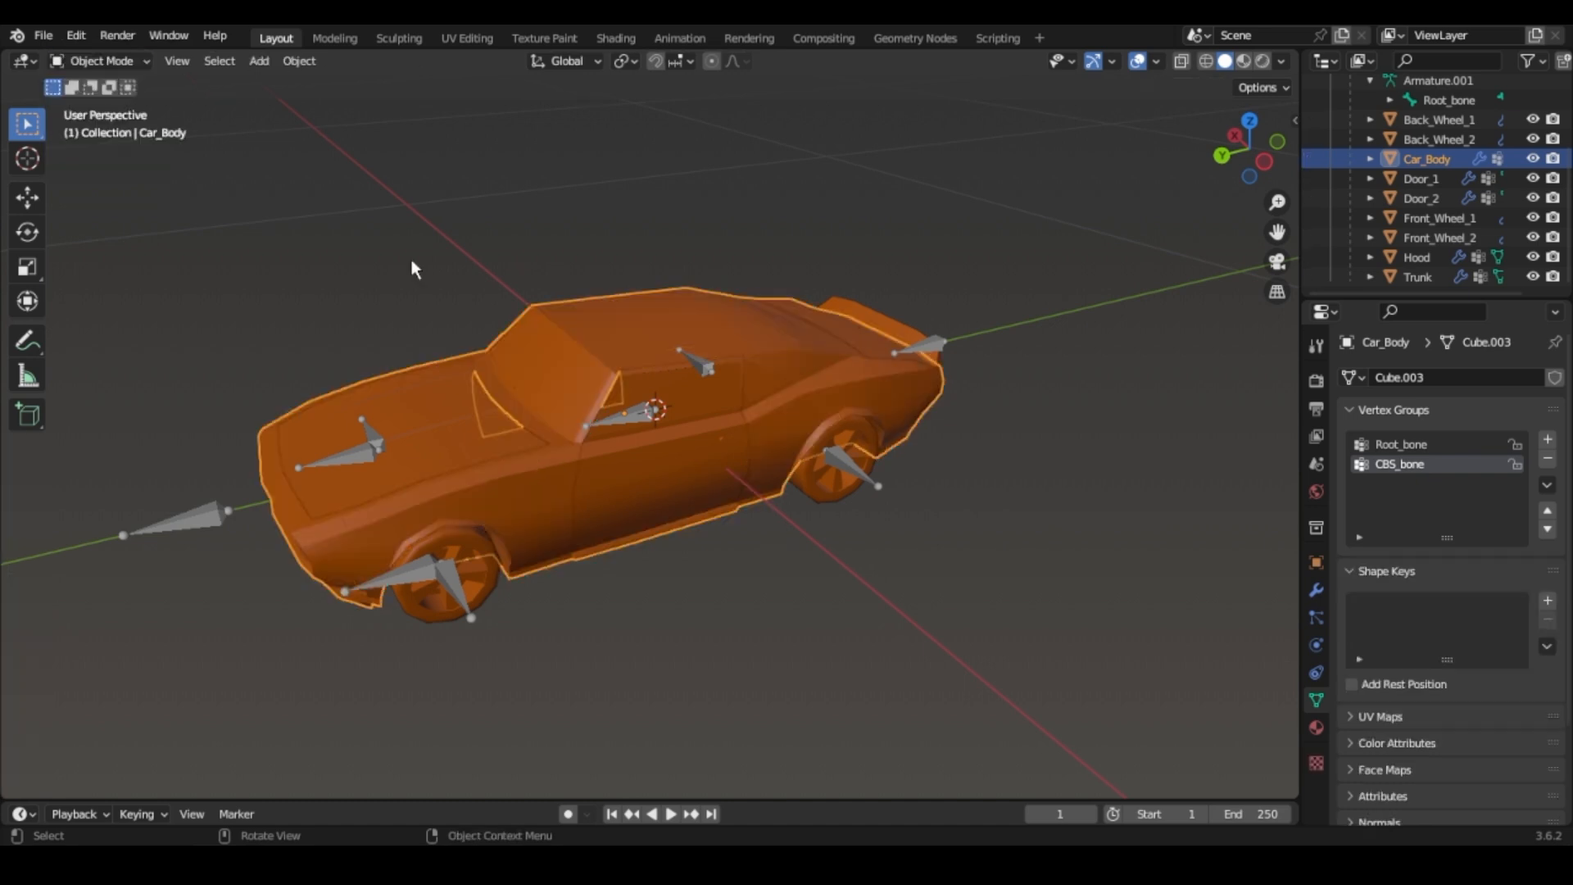
Assign all vertices of Door_1 to its Root_bone and CBS_bone vertex groups in Edit Mode.
{"action": "left_click", "coordinate": [655, 361]}
{"action": "key", "text": "Tab"}
{"action": "scroll", "coordinate": [1409, 503], "scroll_direction": "up", "scroll_amount": 4}
{"action": "left_click", "coordinate": [1421, 446]}
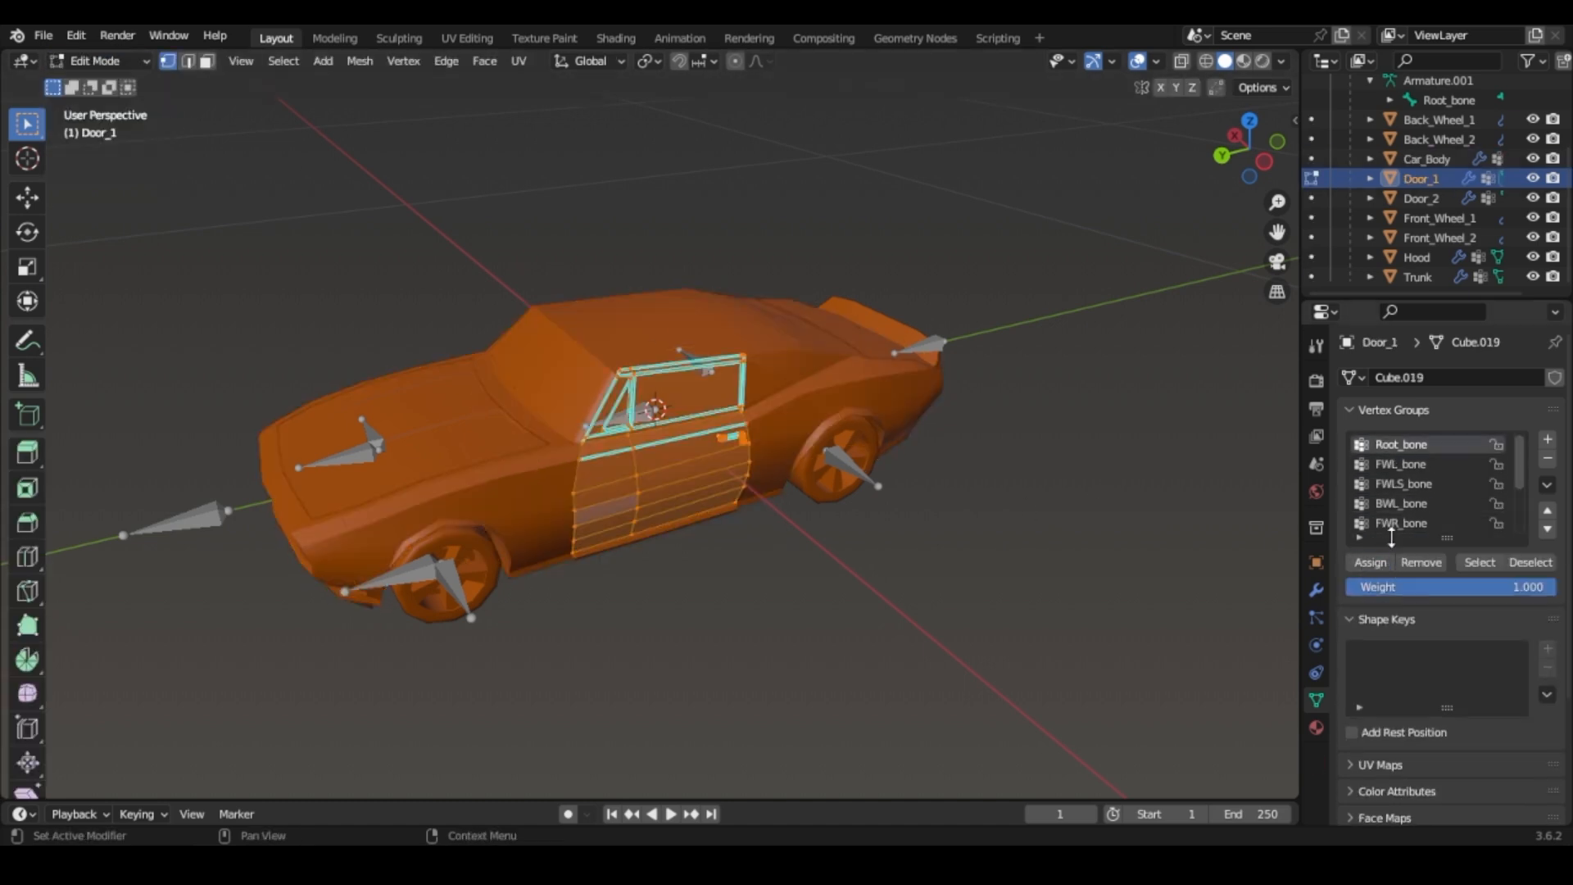
Remove every vertex group except Root_bone and CBS_bone from Door_1.
{"action": "scroll", "coordinate": [1391, 533], "scroll_direction": "down", "scroll_amount": 4}
{"action": "left_click", "coordinate": [1422, 504]}
{"action": "left_click", "coordinate": [1548, 459]}
{"action": "left_click", "coordinate": [1548, 459]}
{"action": "left_click", "coordinate": [1547, 459]}
Check which vertices of Door_1 belong to its CBS_bone group and return to Object Mode.
{"action": "left_click", "coordinate": [1521, 564]}
{"action": "left_click", "coordinate": [1400, 465]}
{"action": "left_click", "coordinate": [1479, 562]}
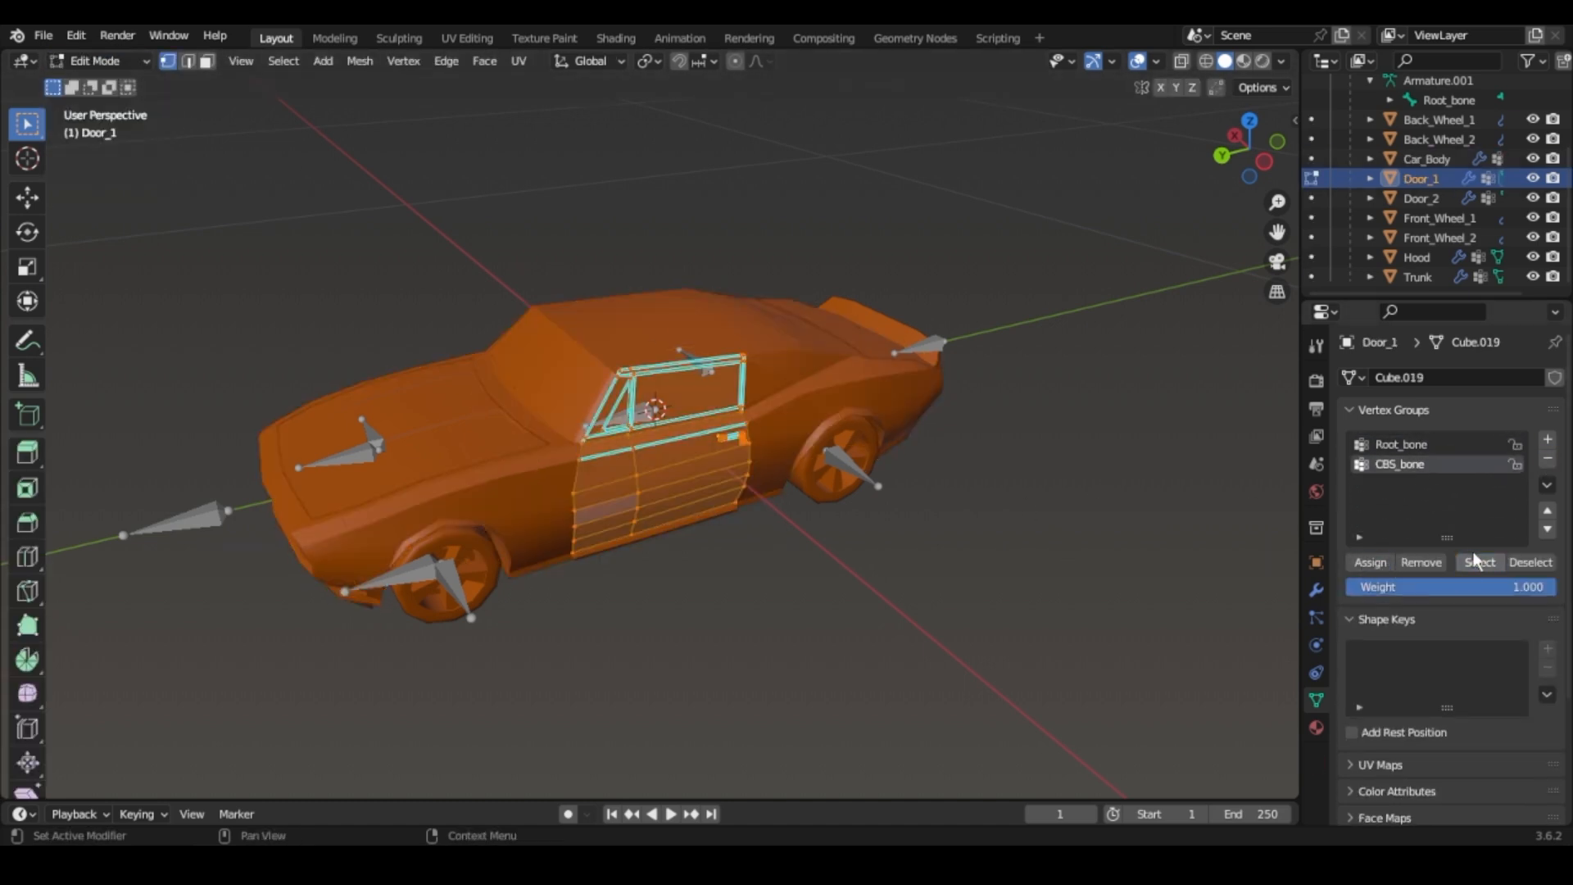
{"action": "left_click", "coordinate": [1403, 445]}
{"action": "left_click", "coordinate": [100, 61]}
{"action": "left_click", "coordinate": [100, 83]}
Assign all vertices of Trunk to its Root_bone vertex group in Edit Mode.
{"action": "middle_click_drag", "start_coordinate": [1019, 268], "coordinate": [910, 320]}
{"action": "left_click", "coordinate": [891, 421]}
{"action": "left_click", "coordinate": [100, 61]}
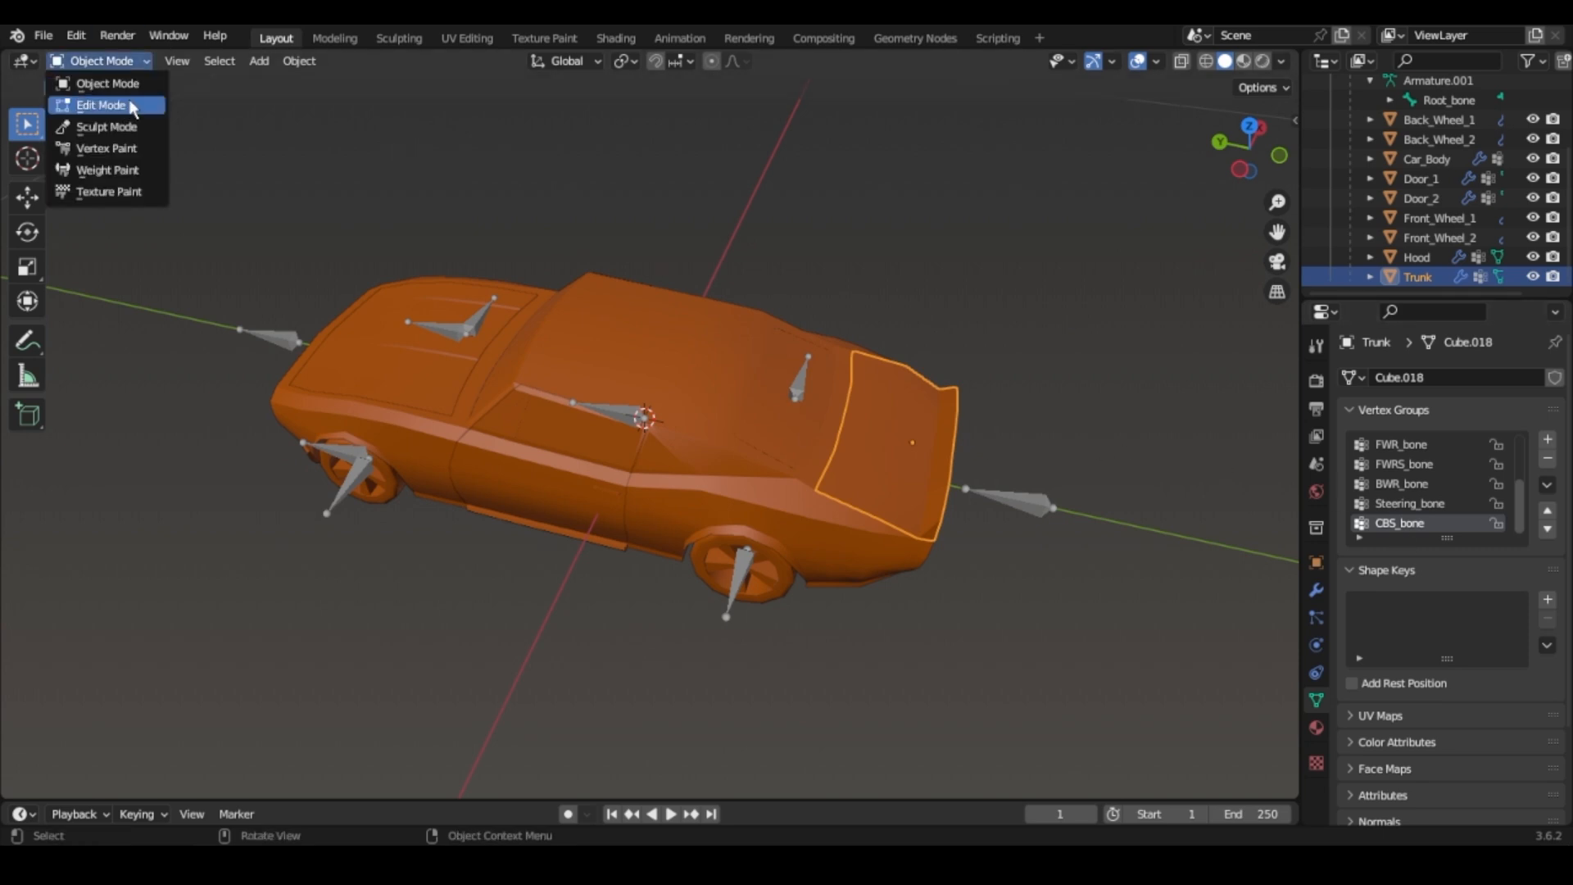
{"action": "left_click", "coordinate": [107, 103]}
{"action": "scroll", "coordinate": [1434, 498], "scroll_direction": "up", "scroll_amount": 4}
{"action": "left_click", "coordinate": [1426, 444]}
{"action": "left_click", "coordinate": [1373, 566]}
Remove every vertex group except Root_bone and CBS_bone from Trunk.
{"action": "scroll", "coordinate": [1414, 504], "scroll_direction": "down", "scroll_amount": 4}
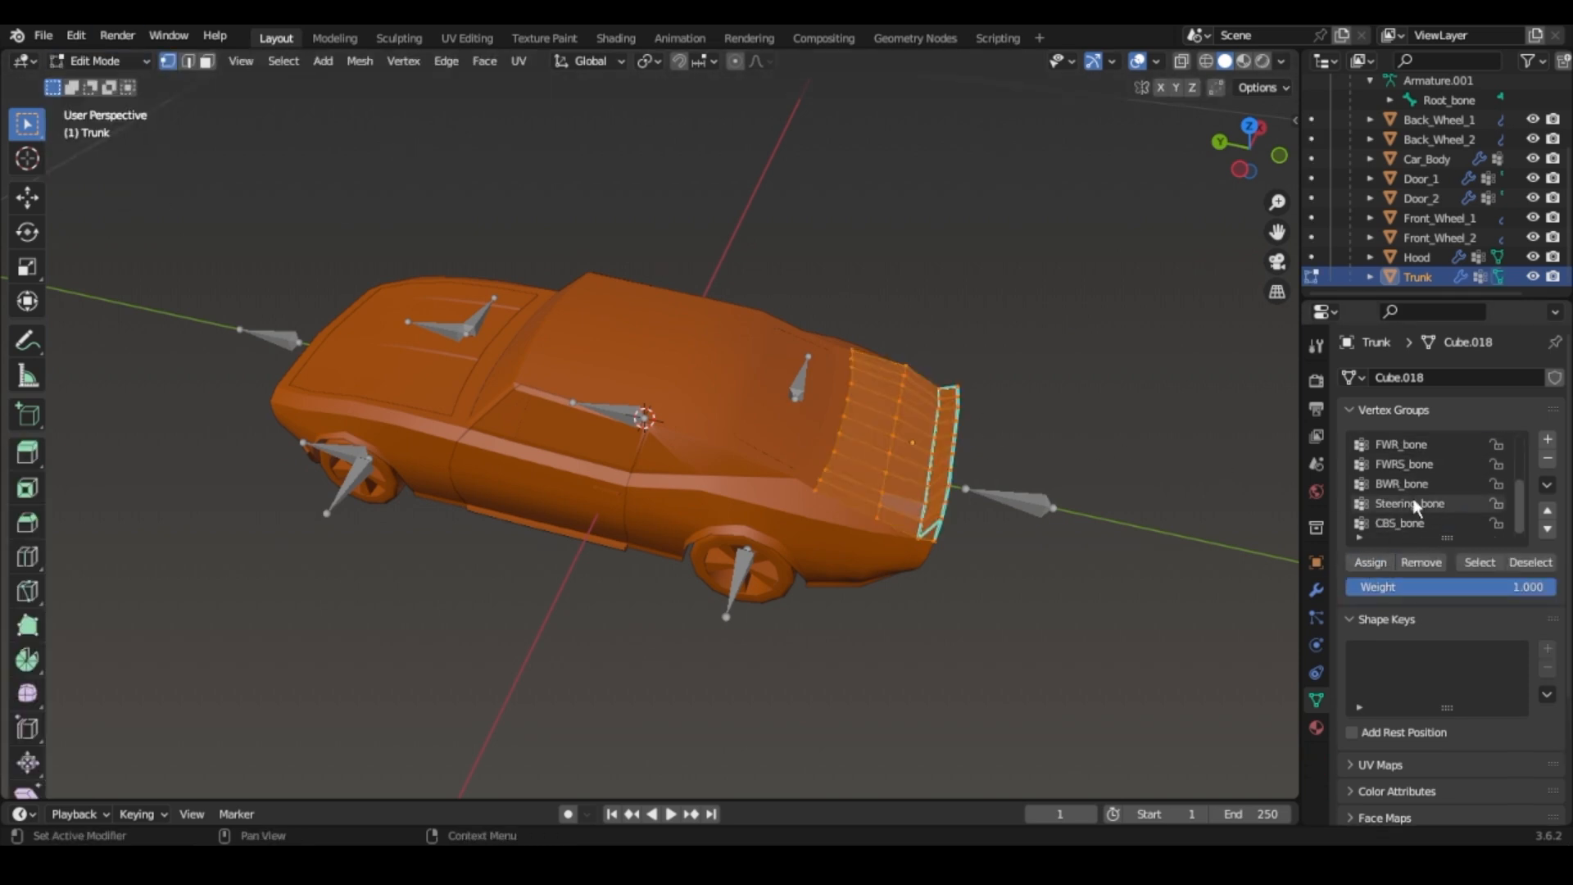
{"action": "left_click", "coordinate": [1415, 505]}
{"action": "left_click", "coordinate": [1548, 462]}
{"action": "left_click", "coordinate": [1548, 461]}
{"action": "left_click", "coordinate": [1548, 461]}
Check which vertices of Trunk belong to the Root_bone and CBS_bone groups and return to Object Mode.
{"action": "left_click", "coordinate": [1096, 528]}
{"action": "left_click", "coordinate": [1473, 563]}
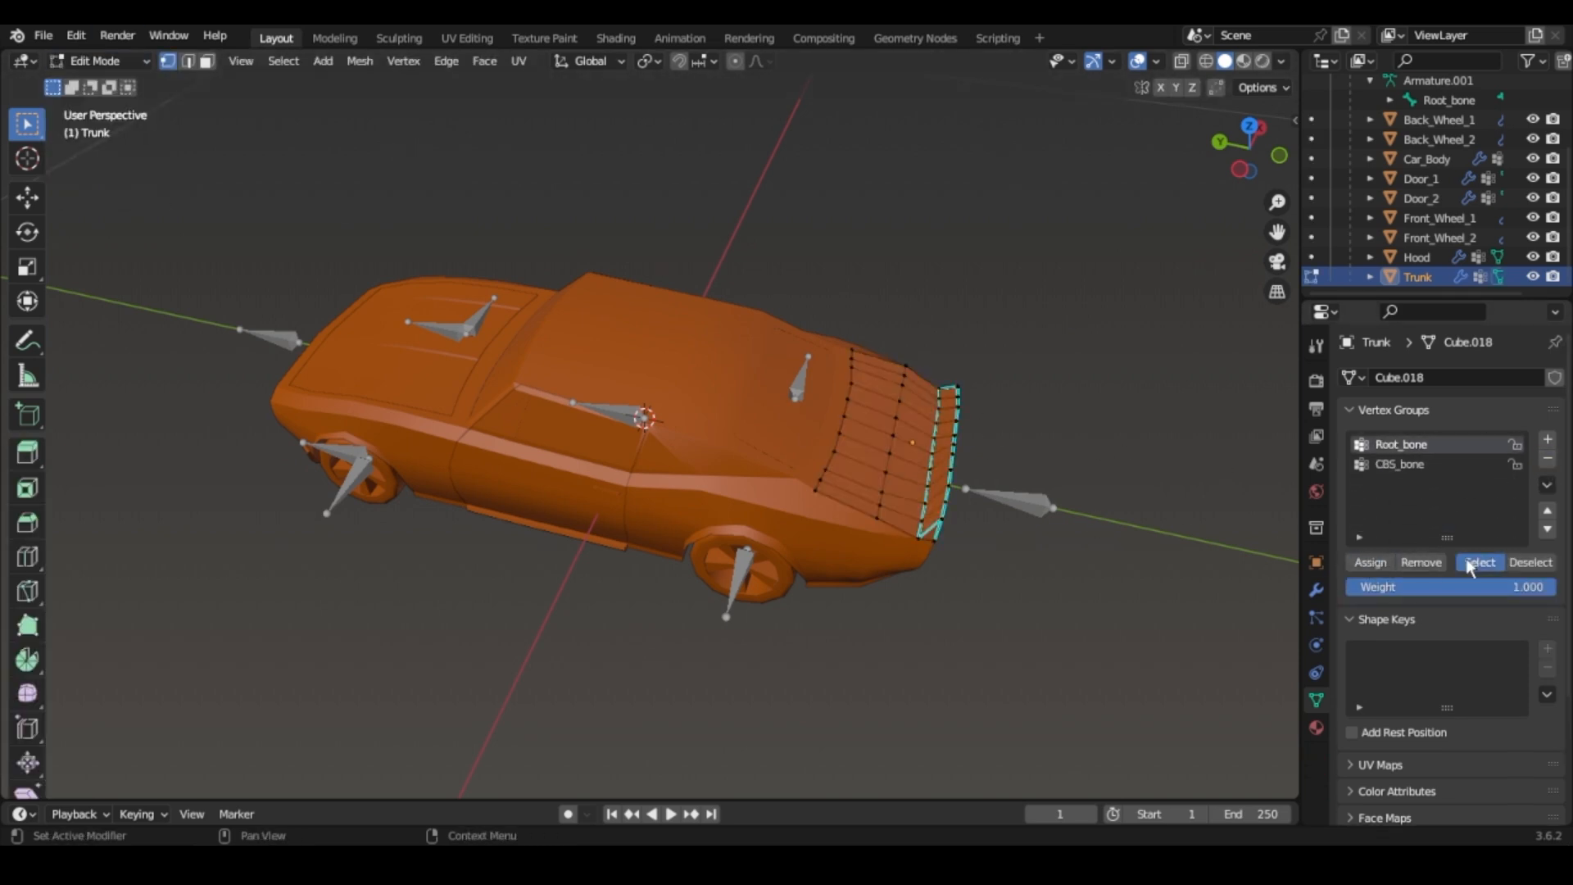
{"action": "left_click", "coordinate": [1417, 464]}
{"action": "left_click", "coordinate": [1474, 565]}
{"action": "left_click", "coordinate": [129, 65]}
{"action": "left_click", "coordinate": [119, 83]}
Assign all vertices of Door_2 to its CBS_bone and Root_bone vertex groups in Edit Mode.
{"action": "left_click_drag", "start_coordinate": [1249, 149], "coordinate": [918, 116]}
{"action": "left_click", "coordinate": [709, 467]}
{"action": "left_click", "coordinate": [121, 63]}
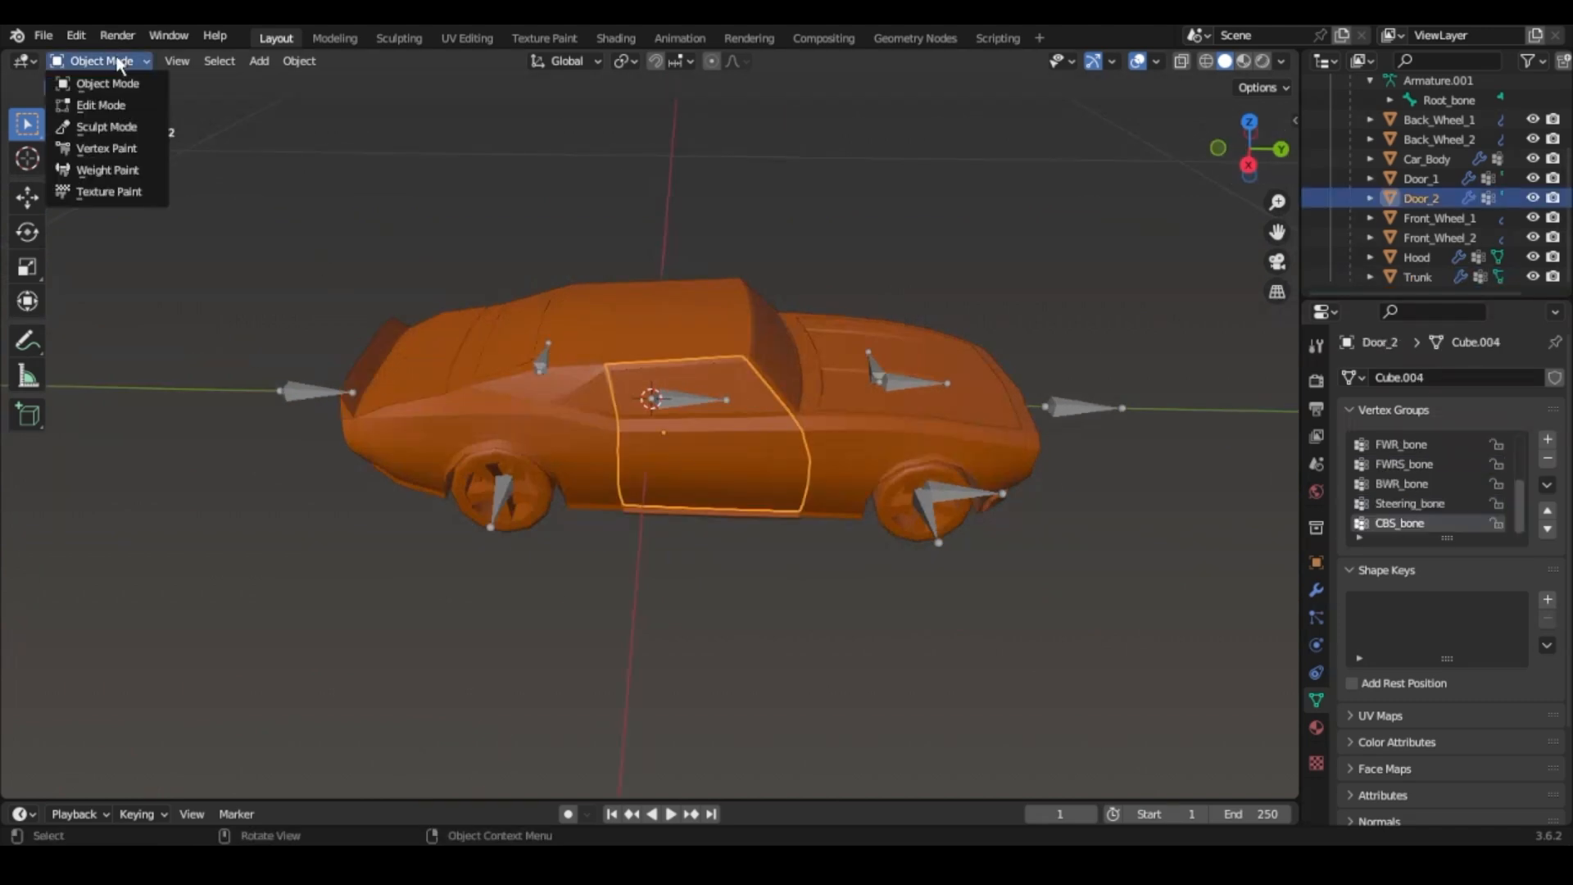
{"action": "left_click", "coordinate": [107, 104]}
{"action": "left_click", "coordinate": [1374, 564]}
{"action": "scroll", "coordinate": [1413, 499], "scroll_direction": "up", "scroll_amount": 5}
{"action": "left_click", "coordinate": [1415, 448]}
Remove every vertex group except Root_bone and CBS_bone from Door_2 and return to Object Mode.
{"action": "scroll", "coordinate": [1411, 505], "scroll_direction": "down", "scroll_amount": 5}
{"action": "left_click", "coordinate": [1409, 503]}
{"action": "left_click", "coordinate": [1547, 462]}
{"action": "left_click", "coordinate": [1548, 462]}
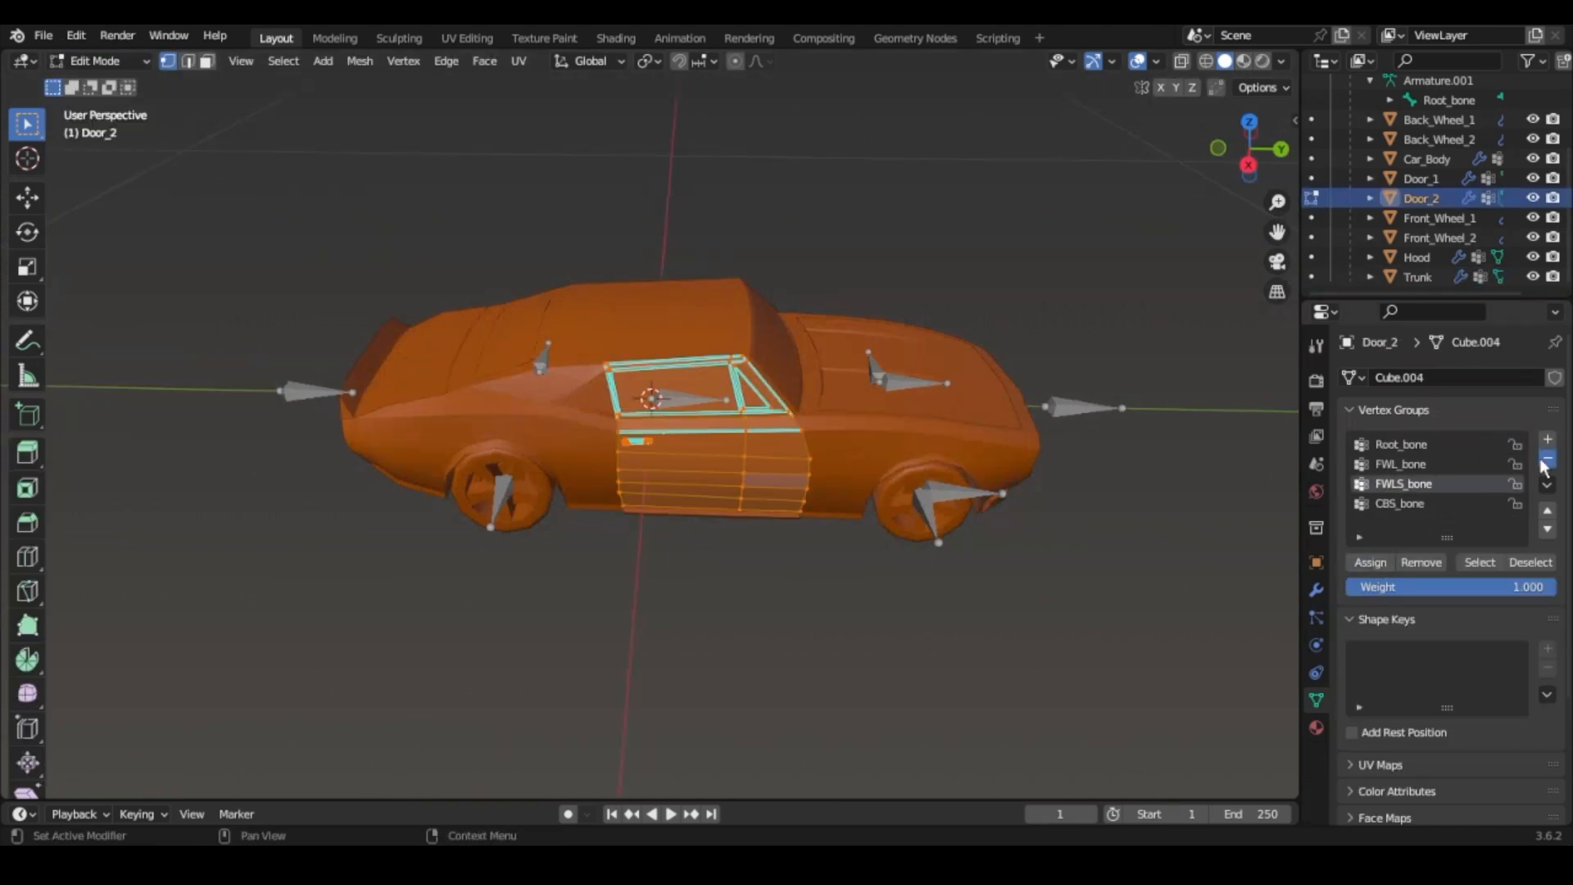
{"action": "left_click", "coordinate": [1548, 461]}
{"action": "left_click", "coordinate": [1548, 461]}
{"action": "left_click", "coordinate": [1399, 464]}
{"action": "left_click", "coordinate": [121, 63]}
{"action": "left_click", "coordinate": [111, 83]}
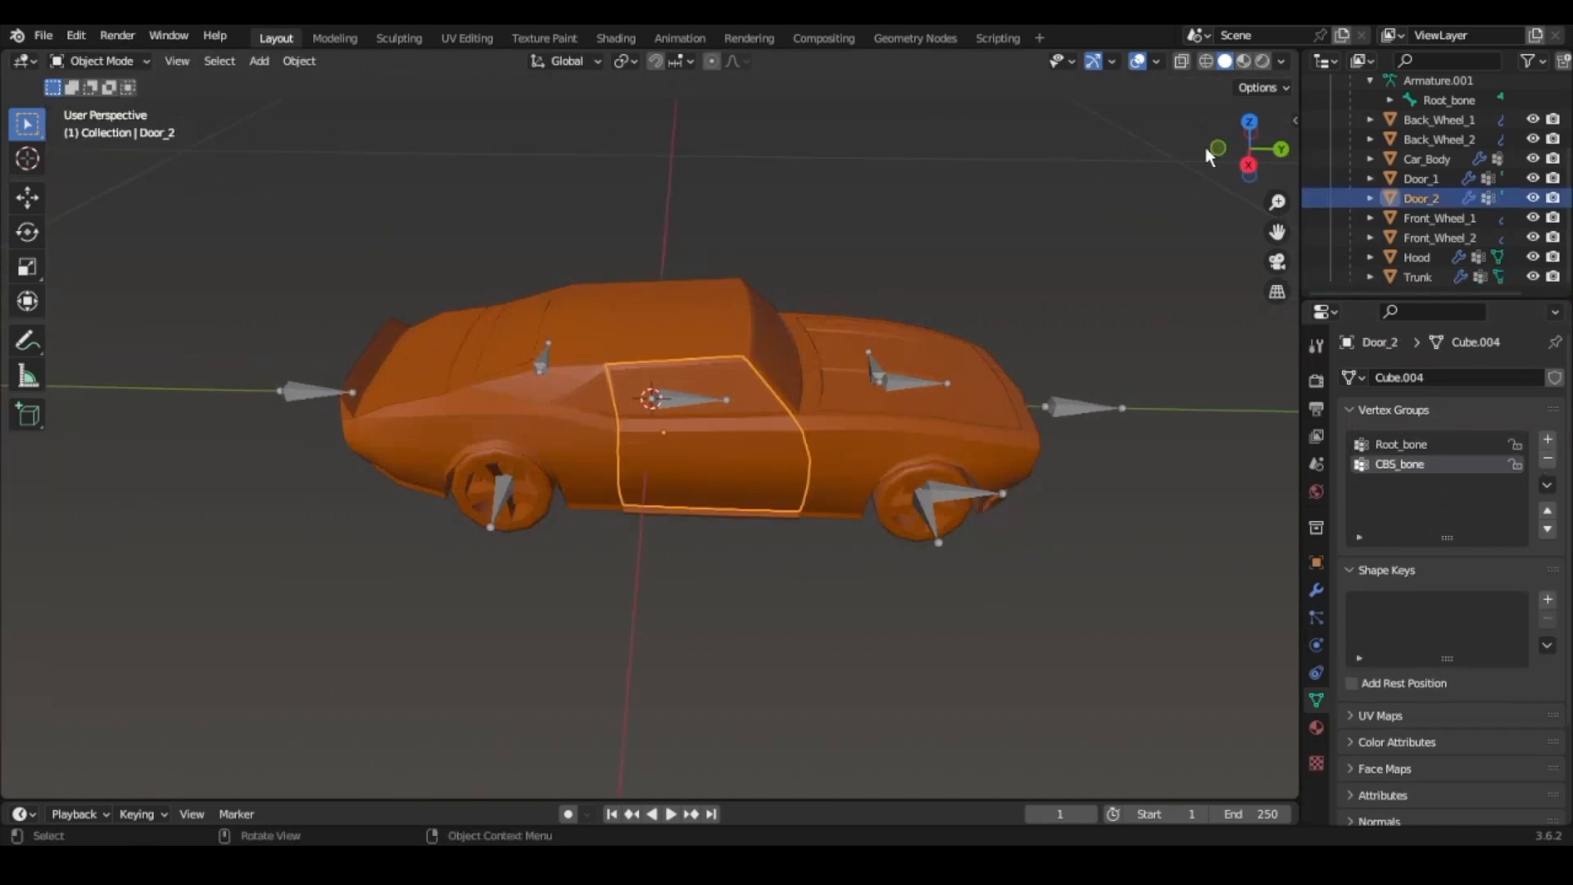
Assign all vertices of Hood to its Root_bone and CBS_bone vertex groups in Edit Mode.
{"action": "left_click_drag", "start_coordinate": [1212, 154], "coordinate": [1148, 173]}
{"action": "left_click", "coordinate": [844, 434]}
{"action": "left_click_drag", "start_coordinate": [1278, 233], "coordinate": [1154, 197]}
{"action": "left_click", "coordinate": [122, 63]}
{"action": "left_click", "coordinate": [106, 104]}
Remove every vertex group except Root_bone and CBS_bone from Hood and leave Edit Mode.
{"action": "left_click", "coordinate": [1410, 503]}
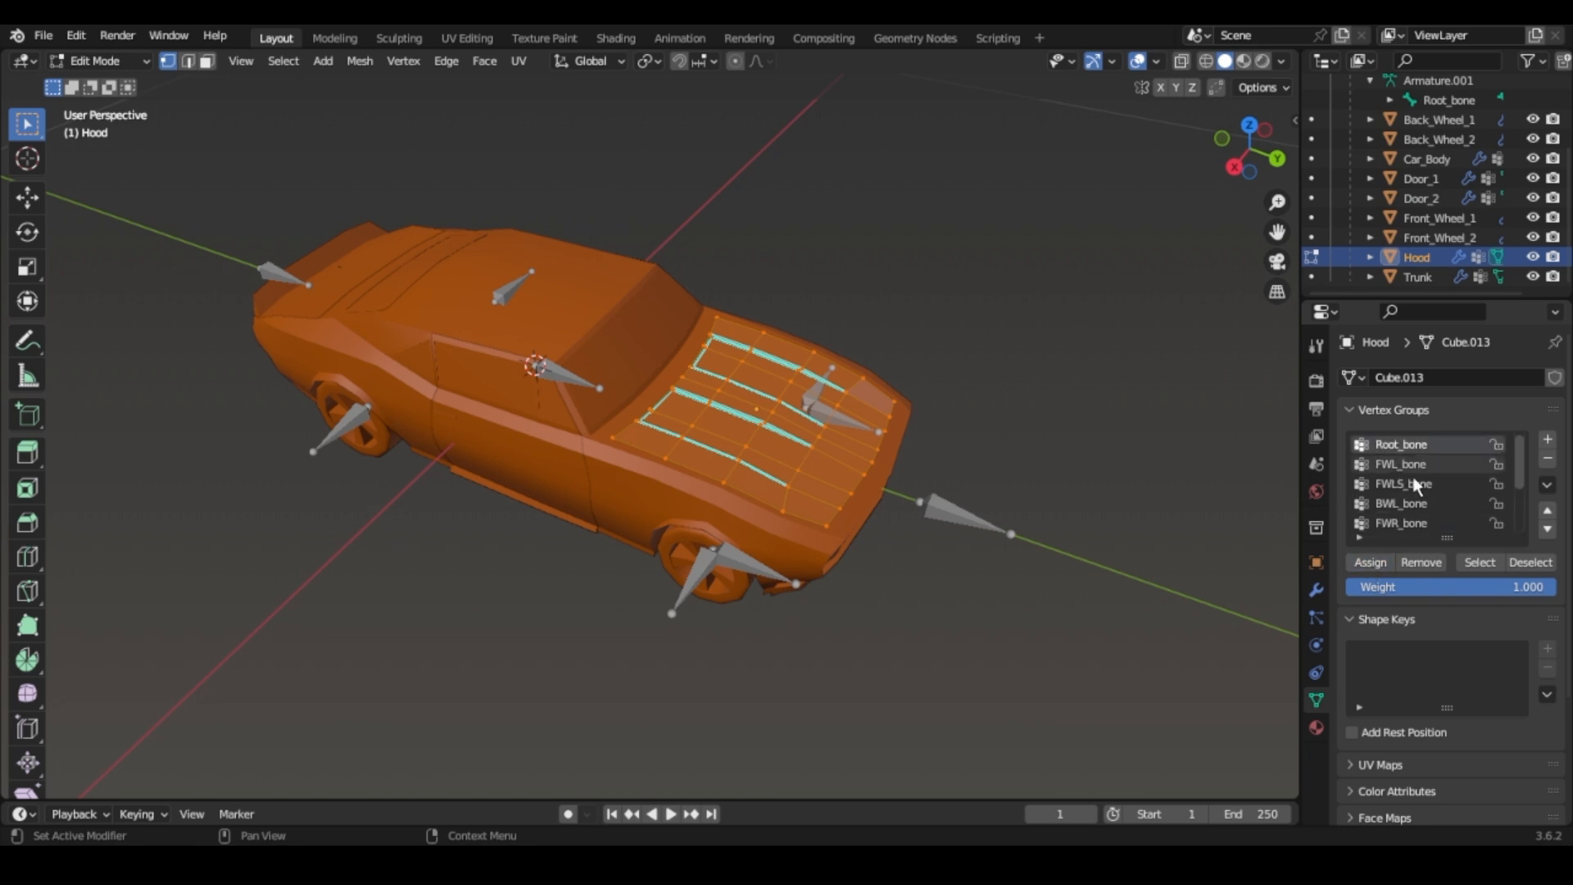
{"action": "left_click", "coordinate": [1548, 459]}
{"action": "left_click", "coordinate": [1548, 459]}
{"action": "left_click", "coordinate": [1548, 459]}
{"action": "left_click", "coordinate": [1548, 459]}
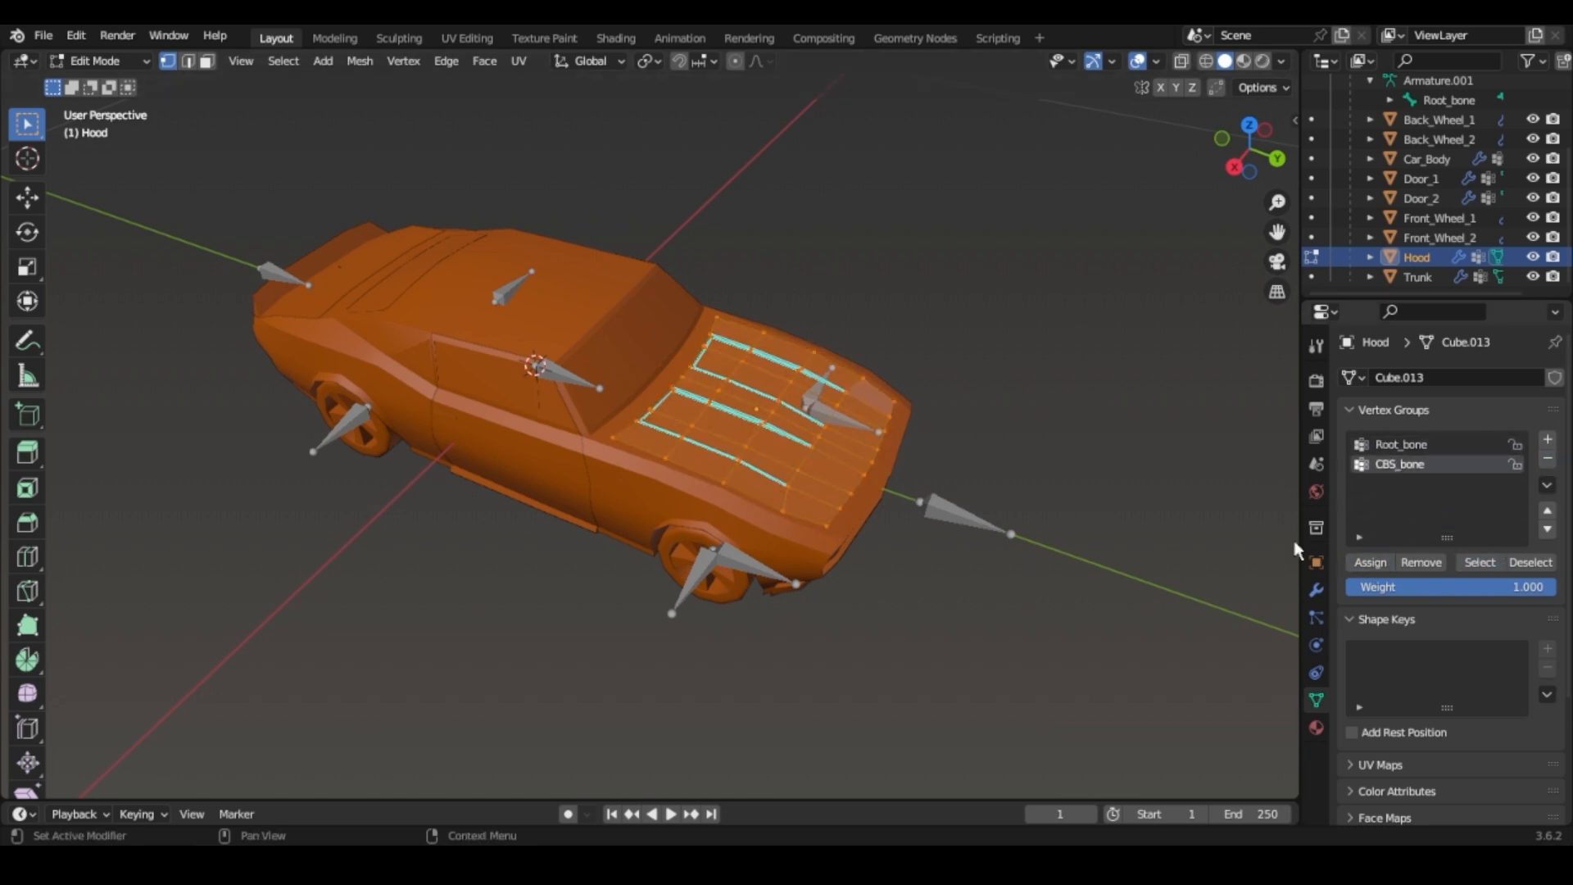
{"action": "left_click", "coordinate": [96, 60]}
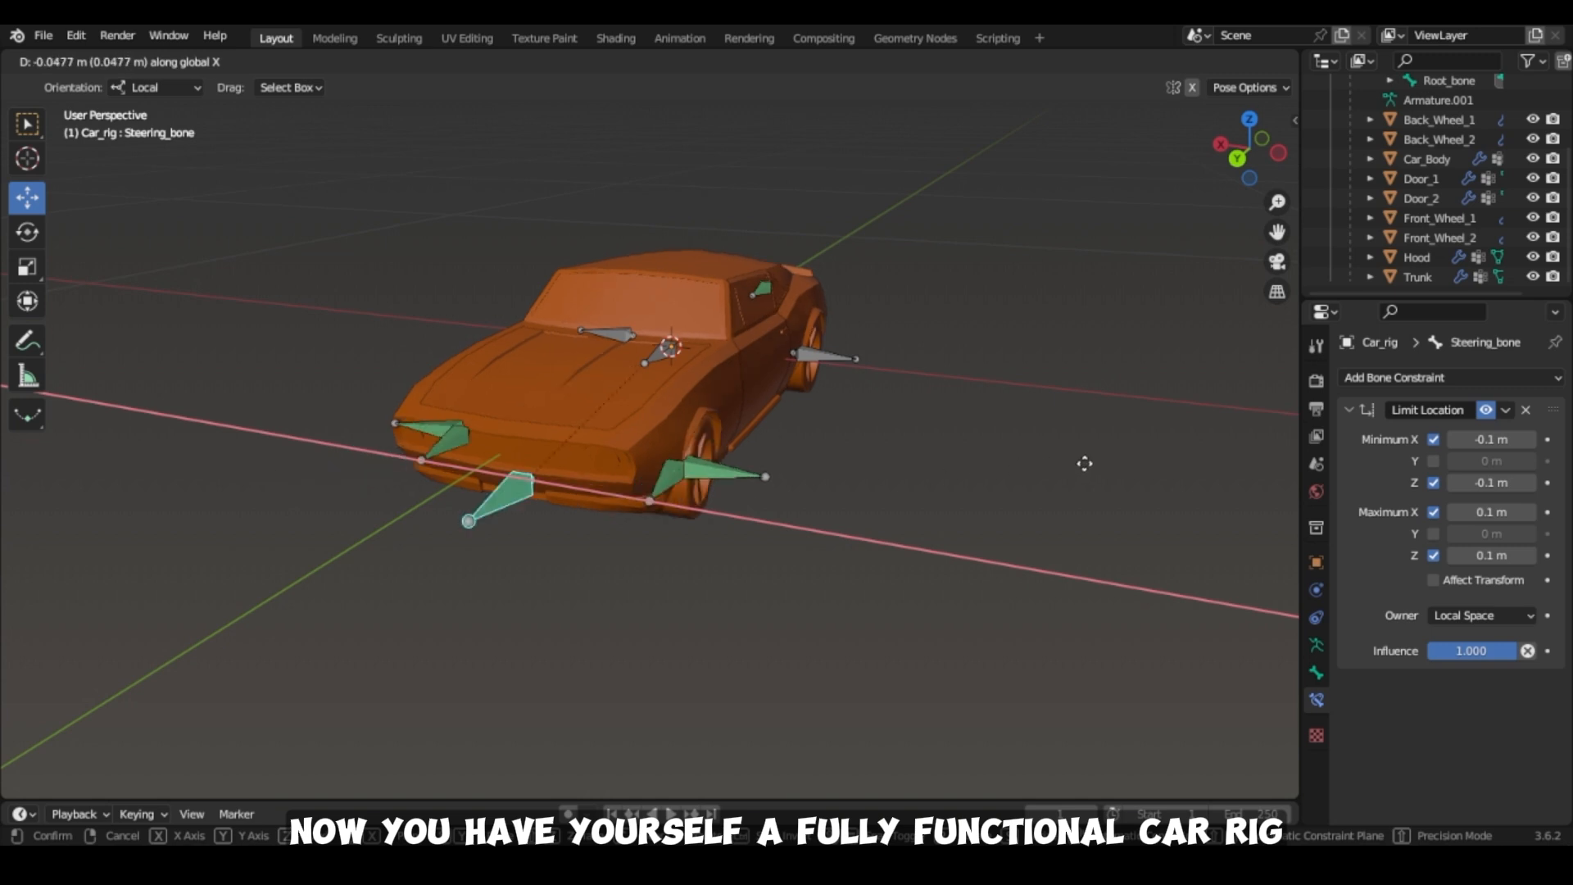
Try moving Steering_bone along the global X and Z axes in Pose Mode to test the rig, cancelling each move.
{"action": "right_click", "coordinate": [631, 456]}
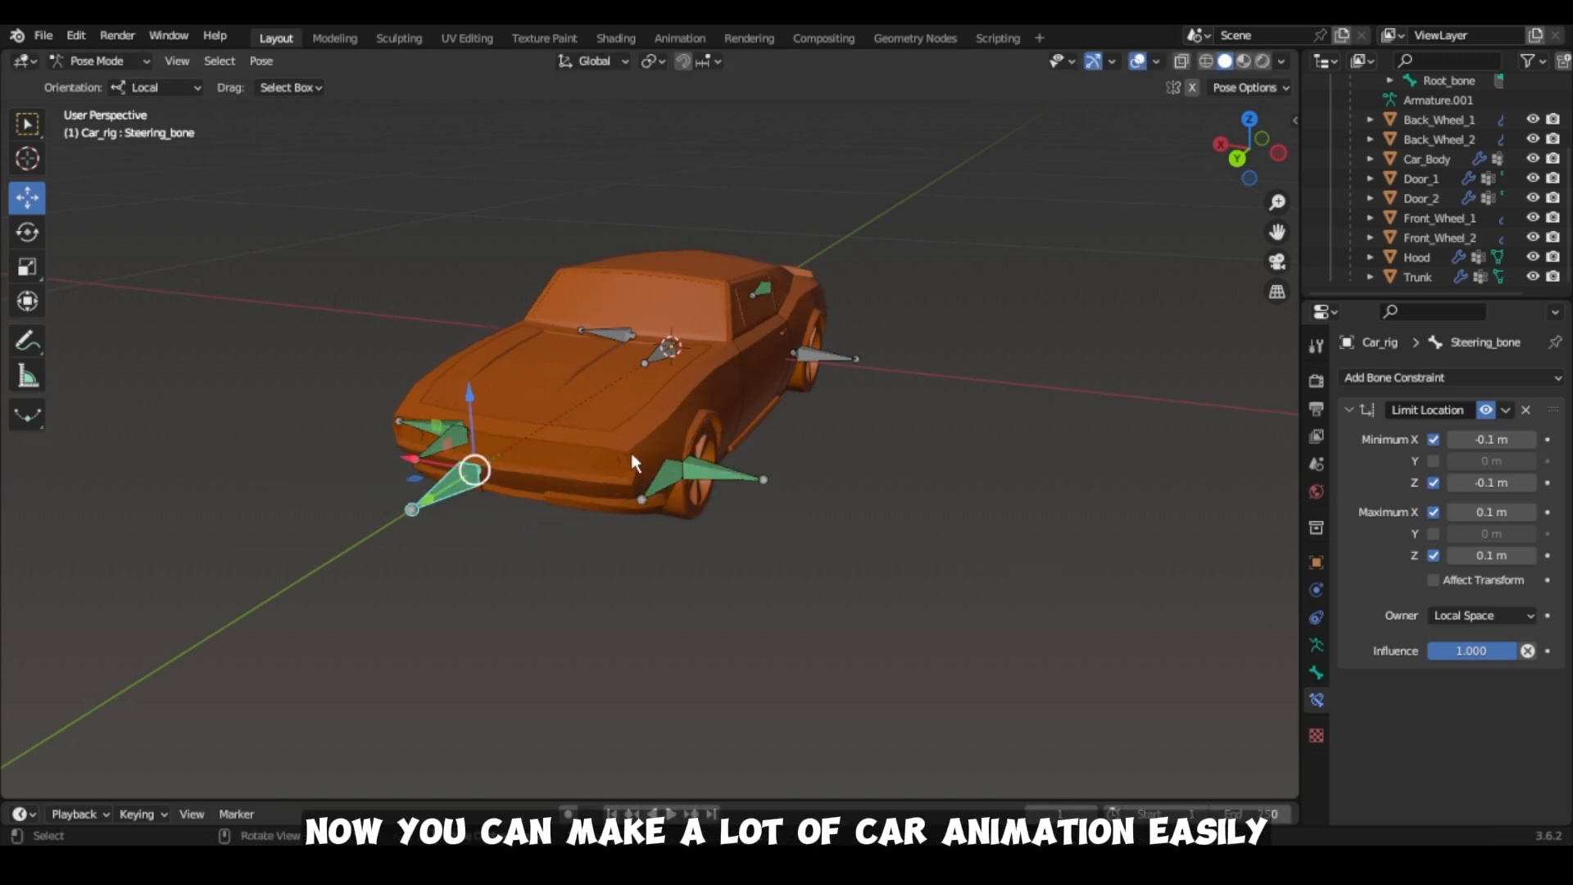
{"action": "key", "text": "g"}
{"action": "key", "text": "z"}
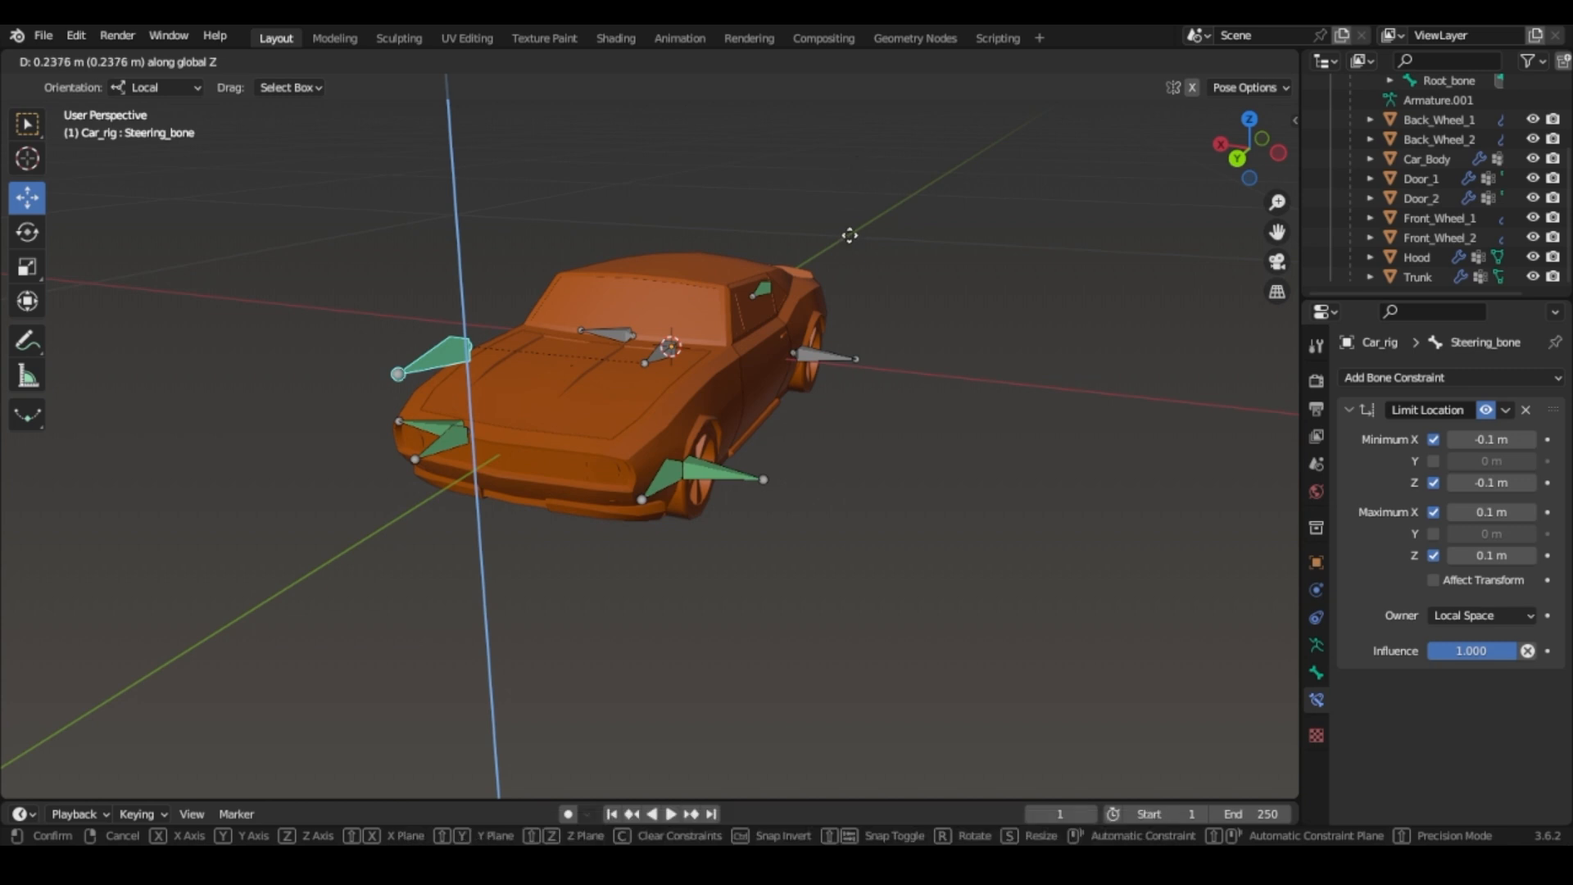
{"action": "right_click", "coordinate": [807, 426]}
{"action": "left_click_drag", "start_coordinate": [1258, 152], "coordinate": [1170, 239]}
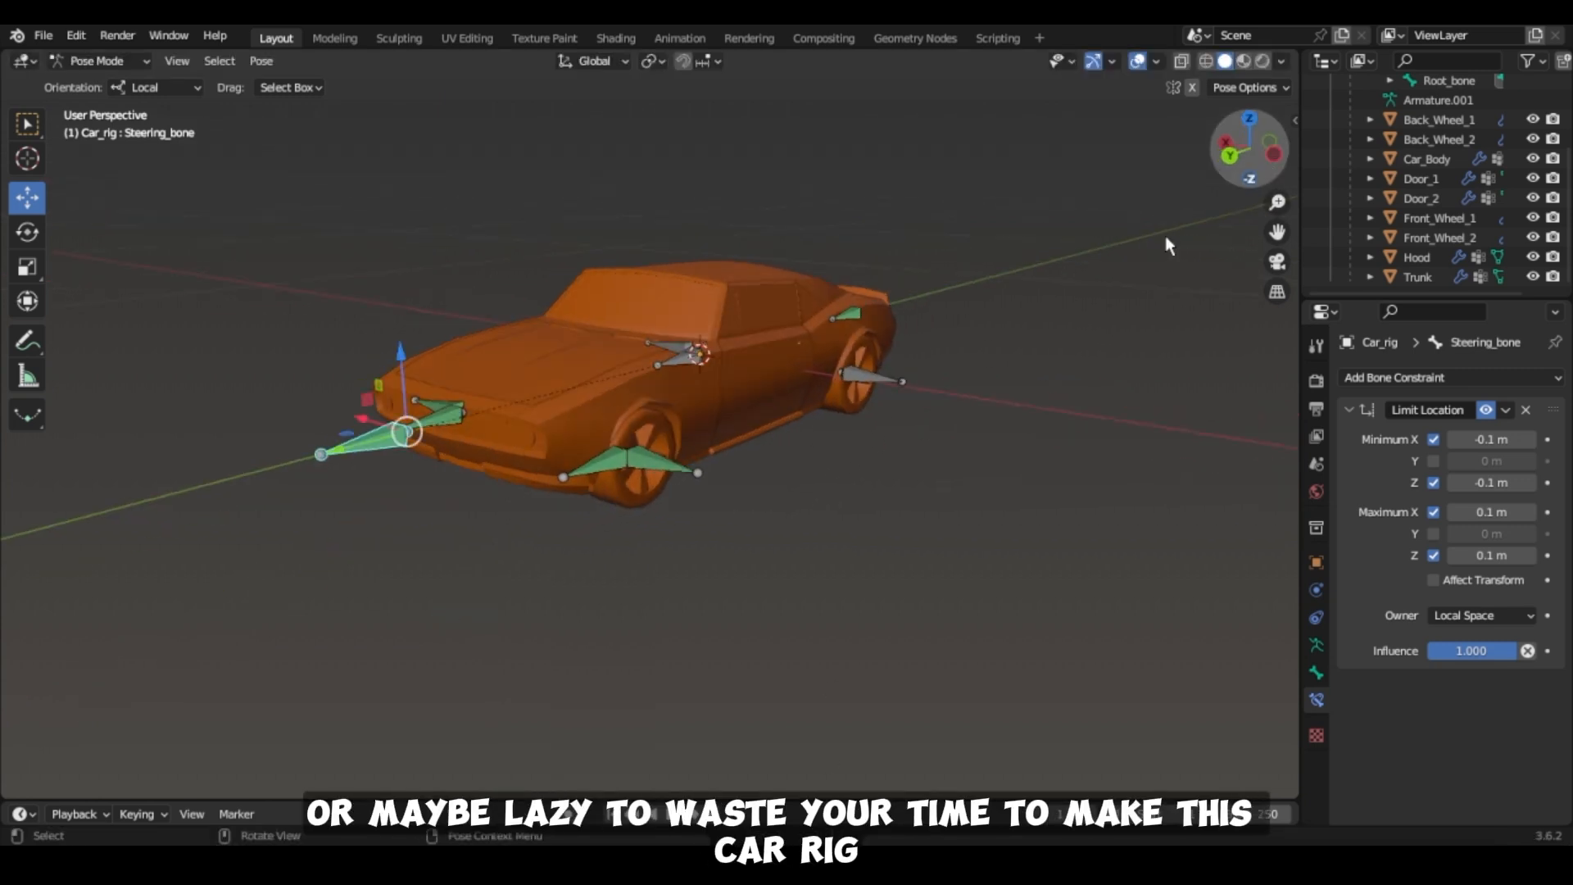
{"action": "key", "text": "g"}
{"action": "key", "text": "z"}
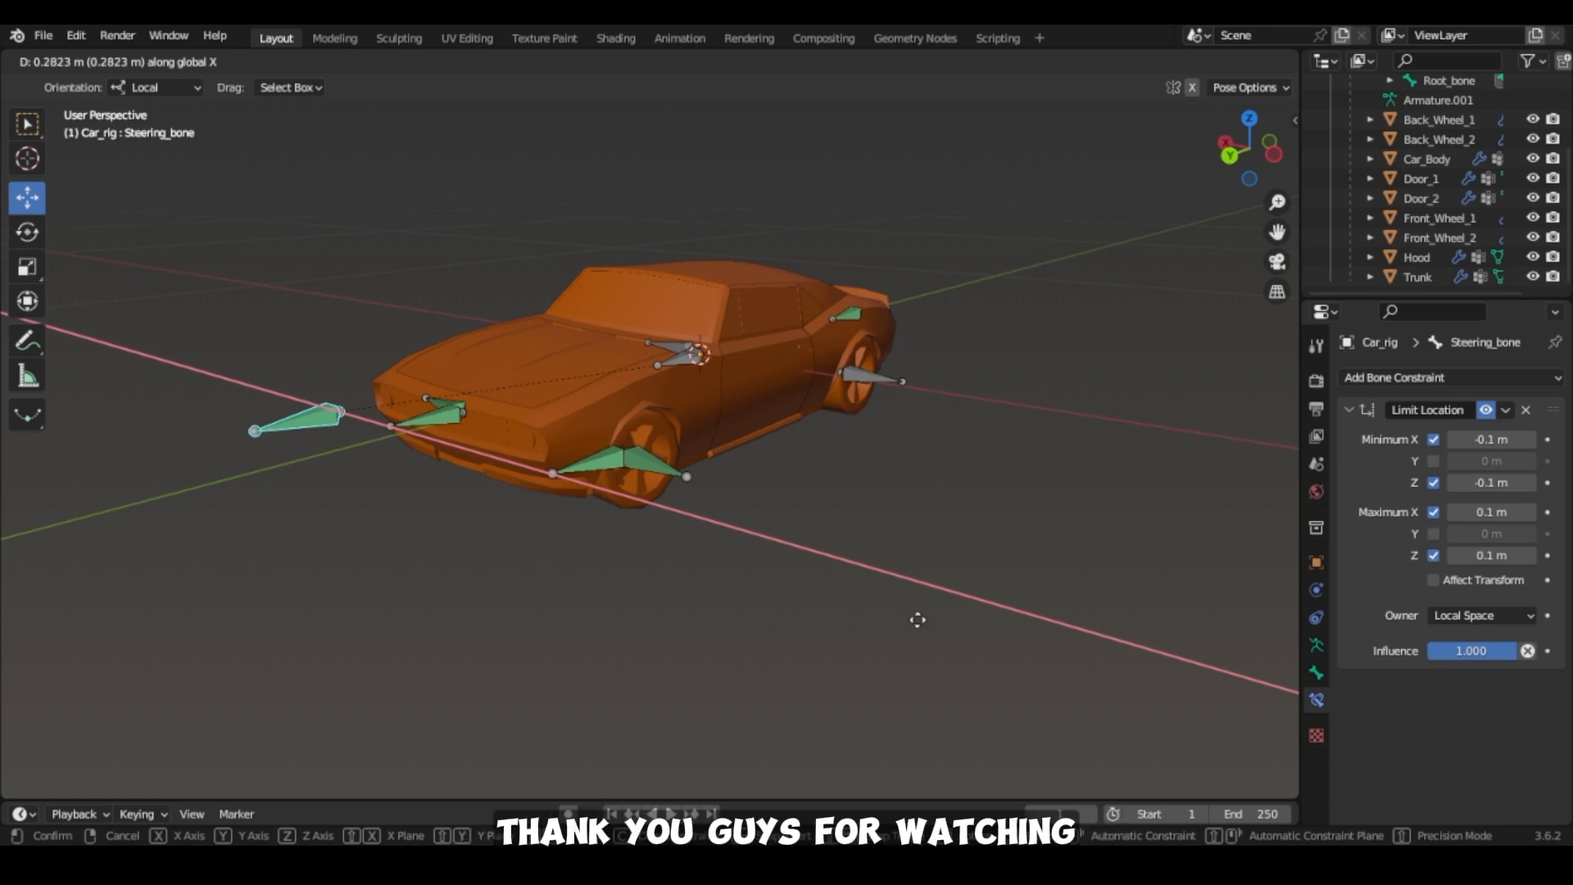
{"action": "left_click", "coordinate": [309, 527]}
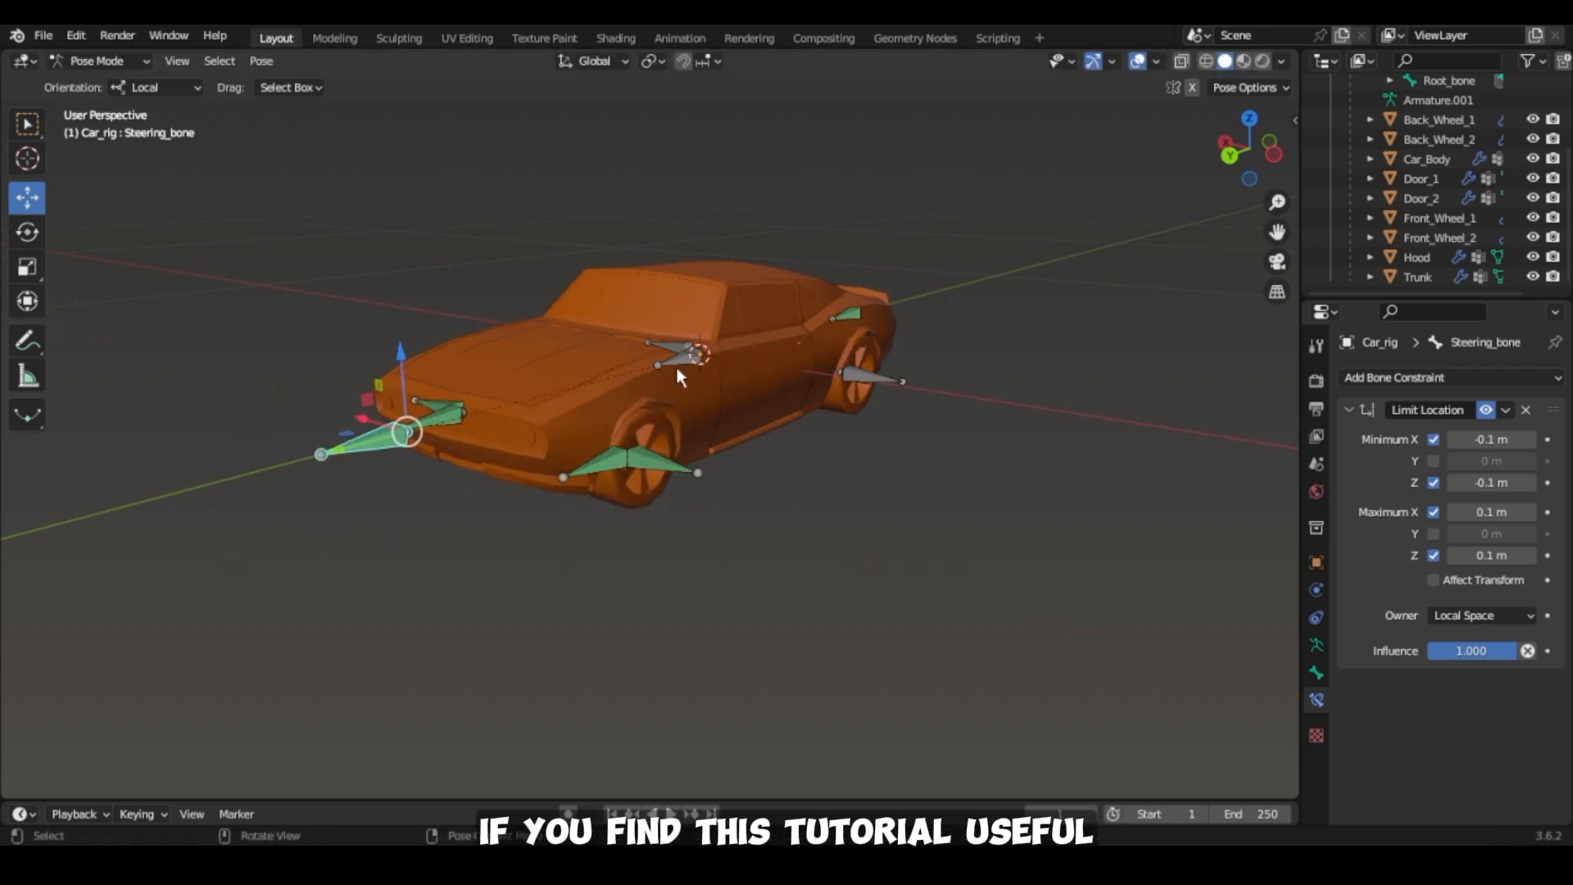
Move Root_bone along the global Y axis to test that the whole car follows the rig.
{"action": "left_click", "coordinate": [699, 354]}
{"action": "left_click_drag", "start_coordinate": [1224, 168], "coordinate": [1180, 190]}
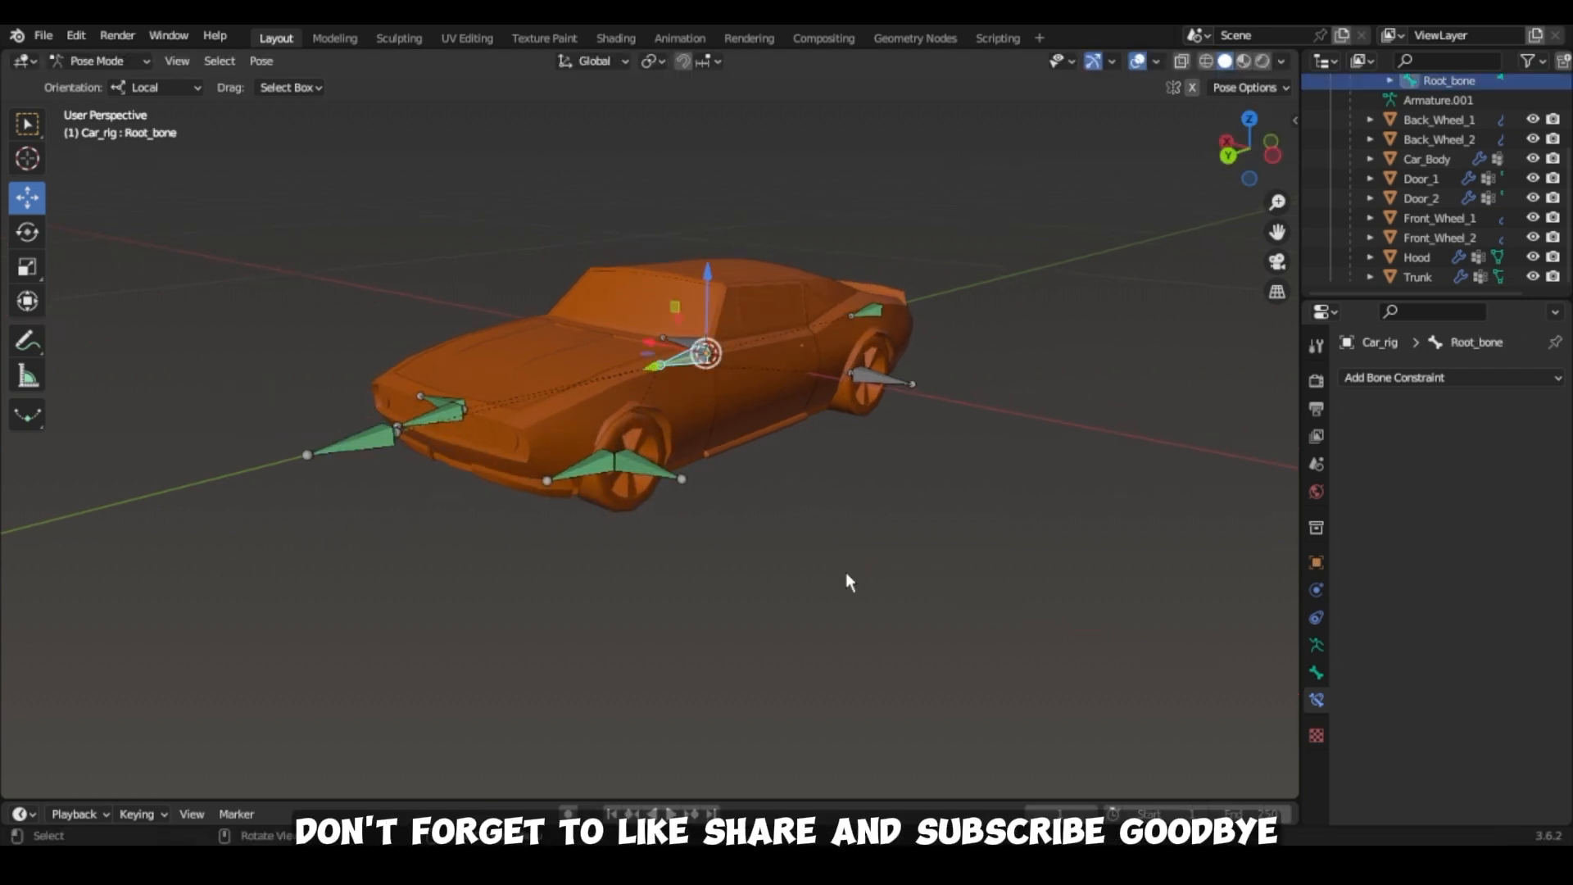
{"action": "key", "text": "g"}
{"action": "key", "text": "y"}
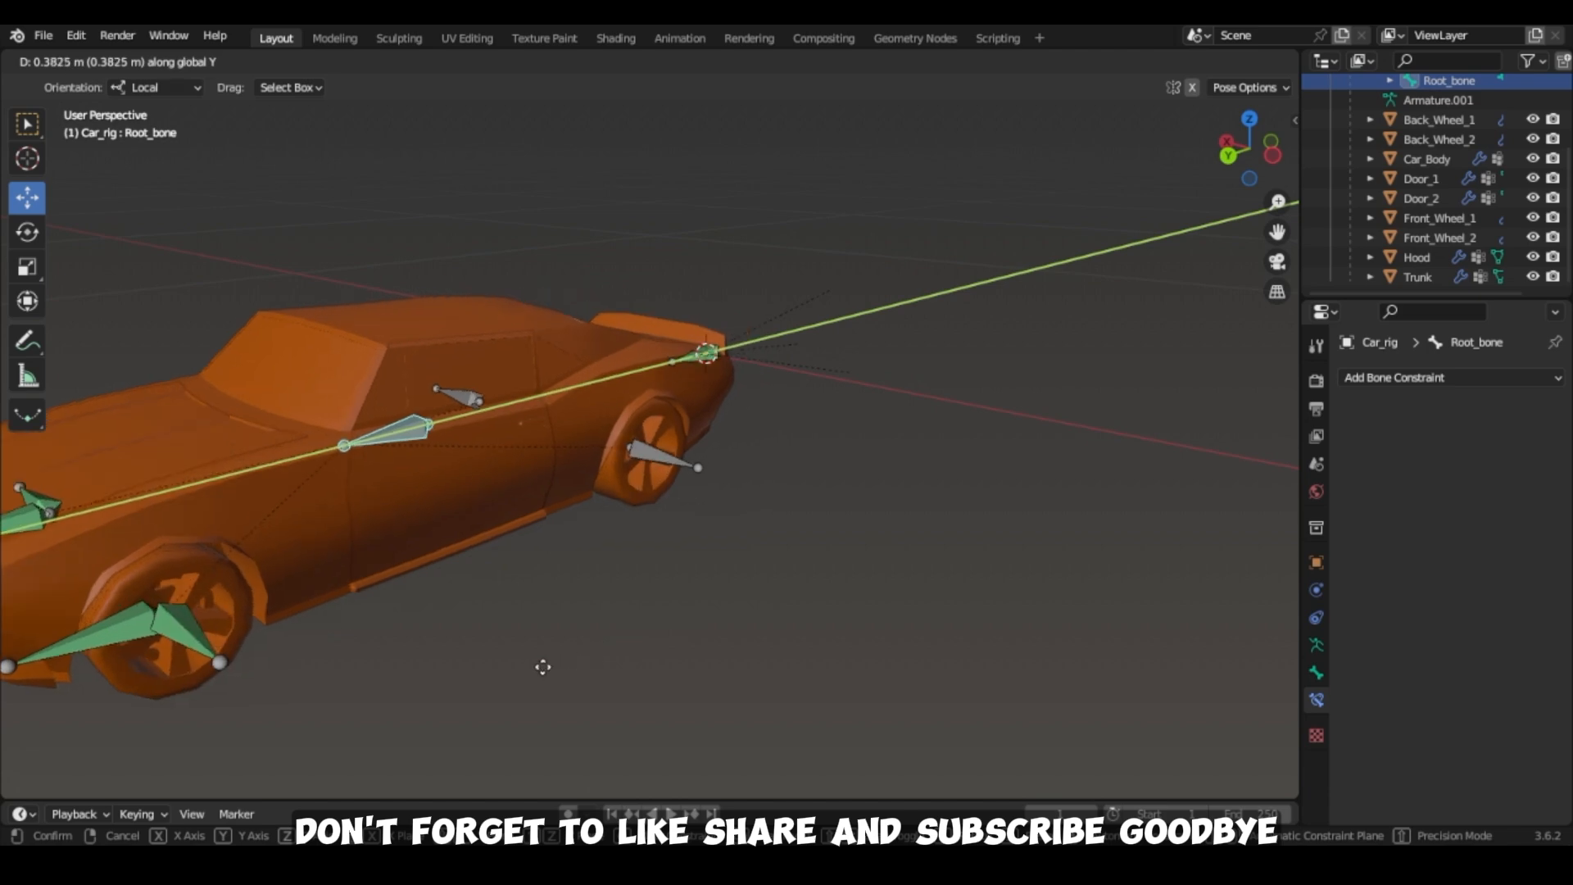